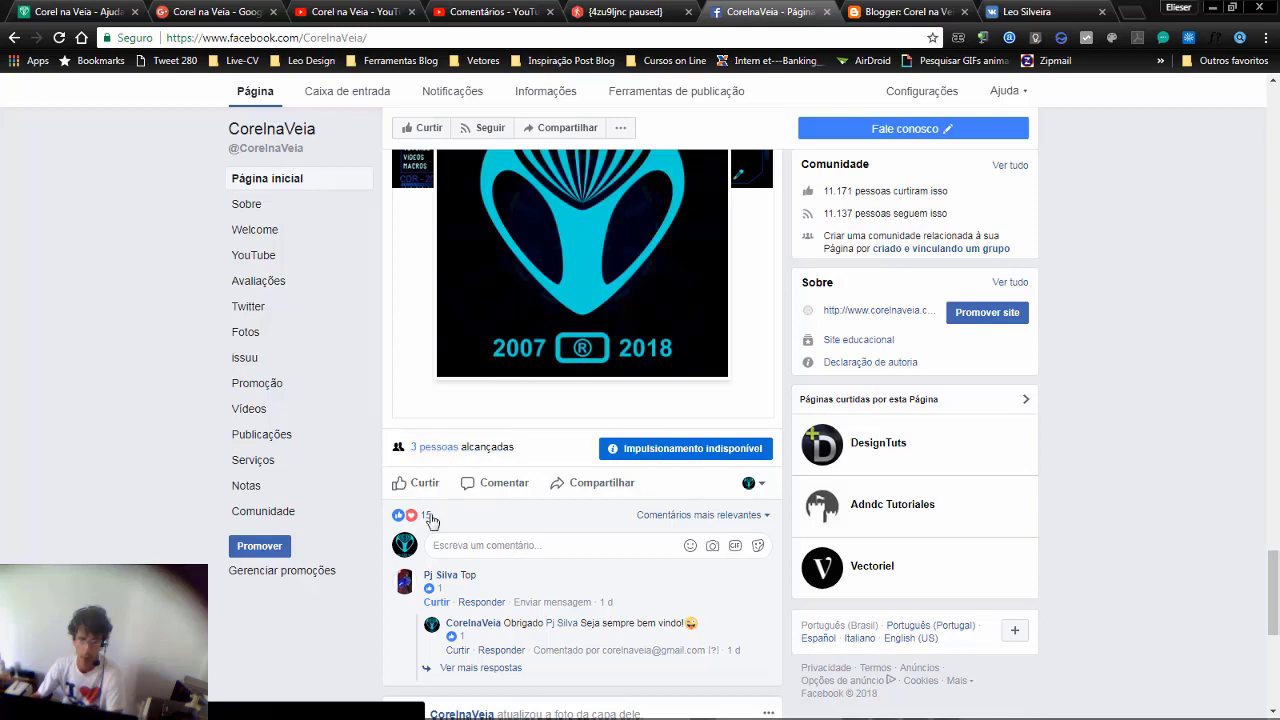
# Review the reactions to the CorelnaVeia Facebook page's profile photo post and look over the page's posts and cover.
pyautogui.moveTo(427, 520)
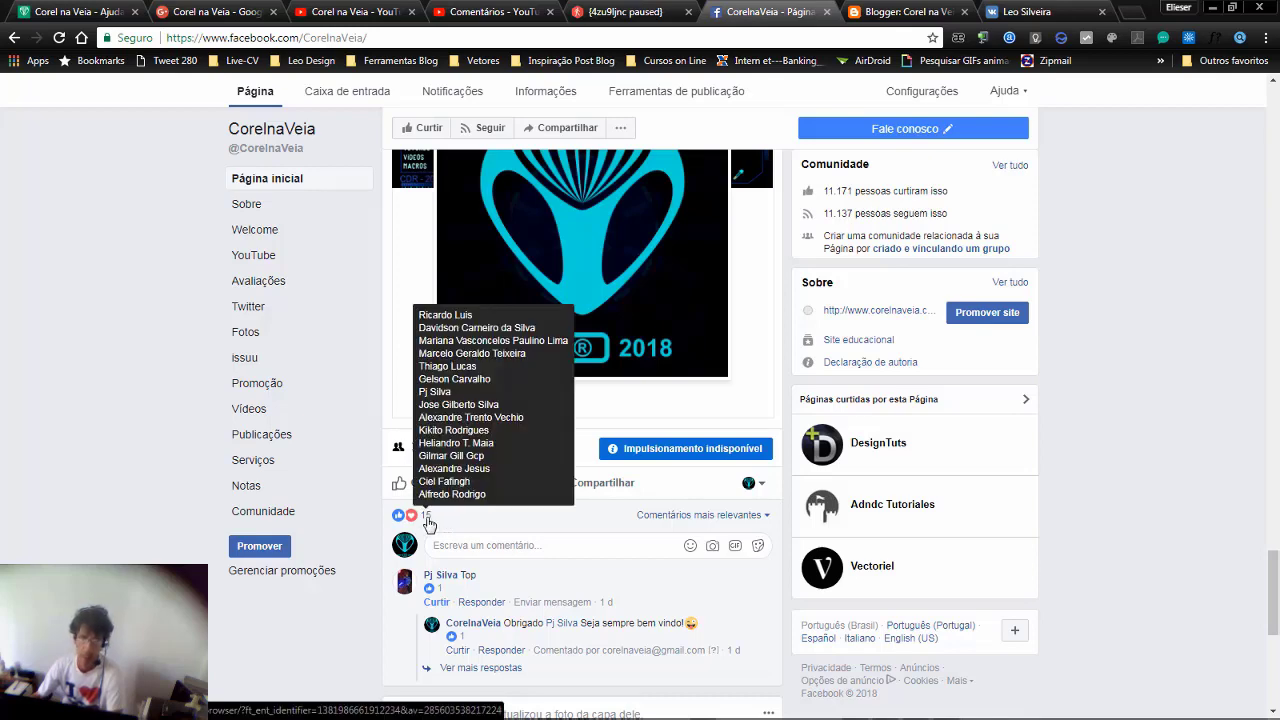
pyautogui.scroll(10, 1104, 410)
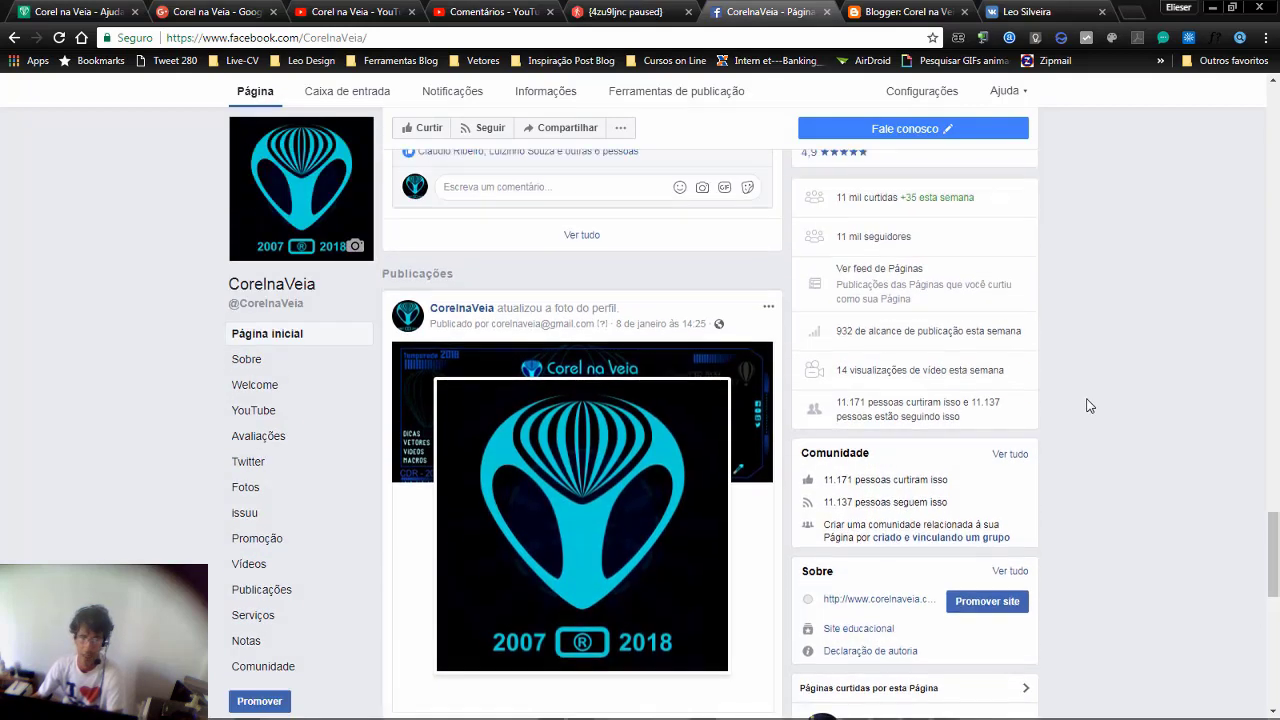
pyautogui.scroll(10, 1075, 350)
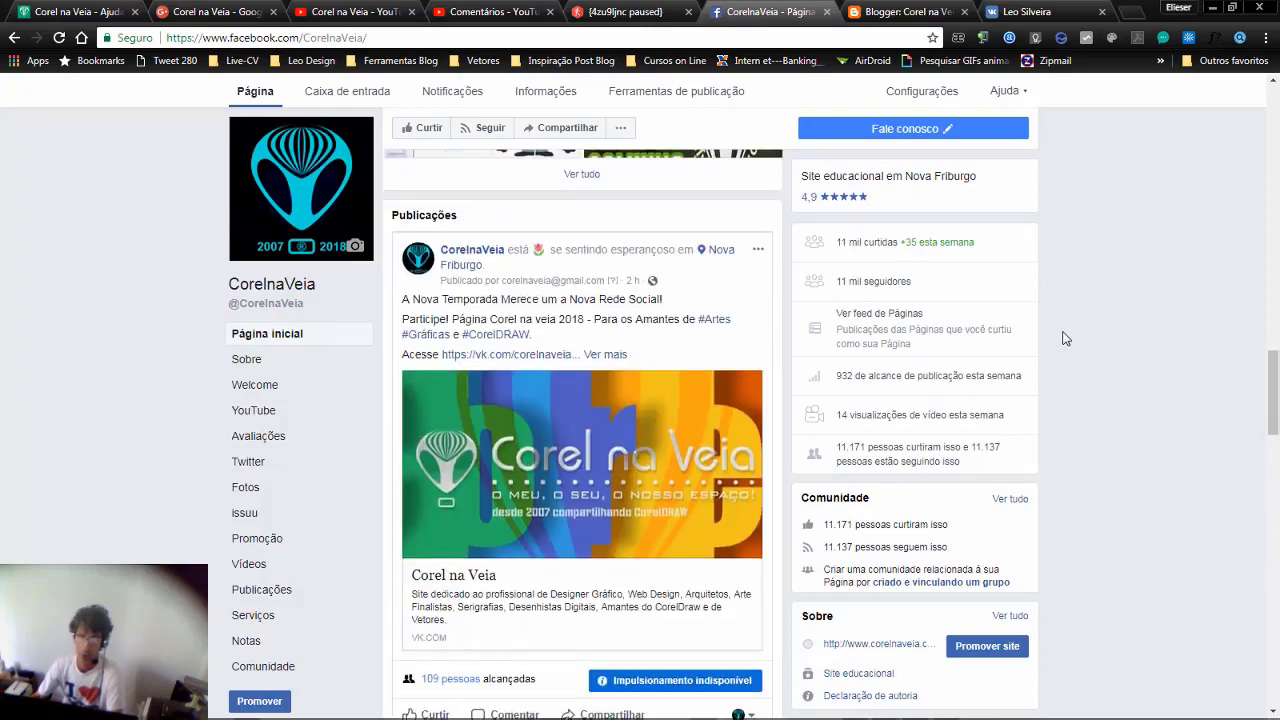
pyautogui.scroll(10, 1063, 335)
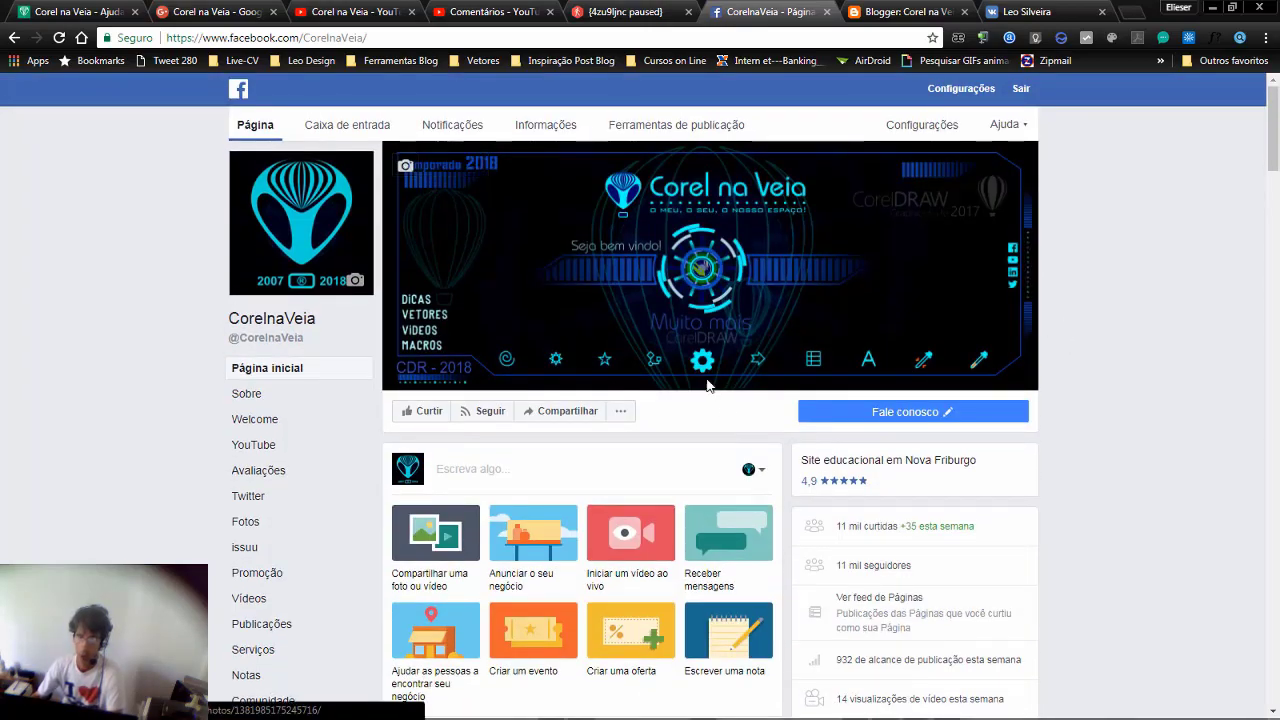
pyautogui.scroll(-1, 575, 435)
pyautogui.scroll(-5, 571, 431)
pyautogui.scroll(7, 1077, 356)
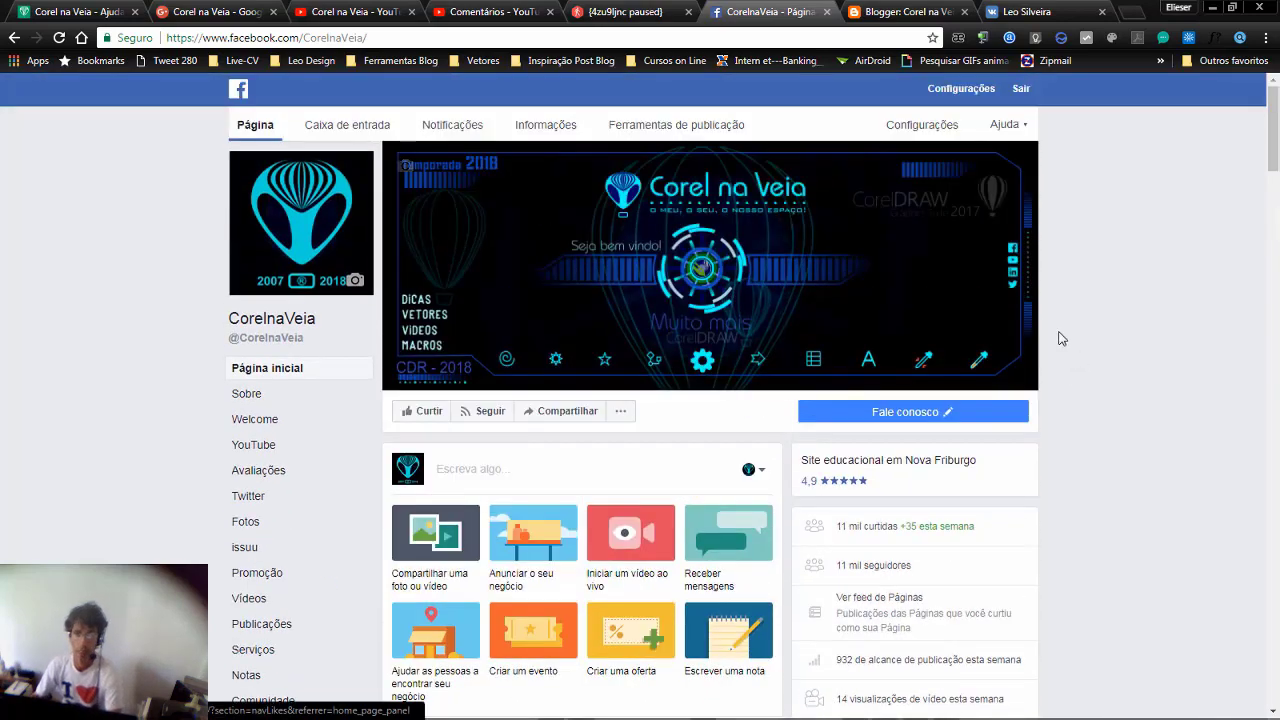
# Open the Corel na Veia community page on VK and examine its banner, pinned entry and links, including the official site link.
pyautogui.click(1022, 12)
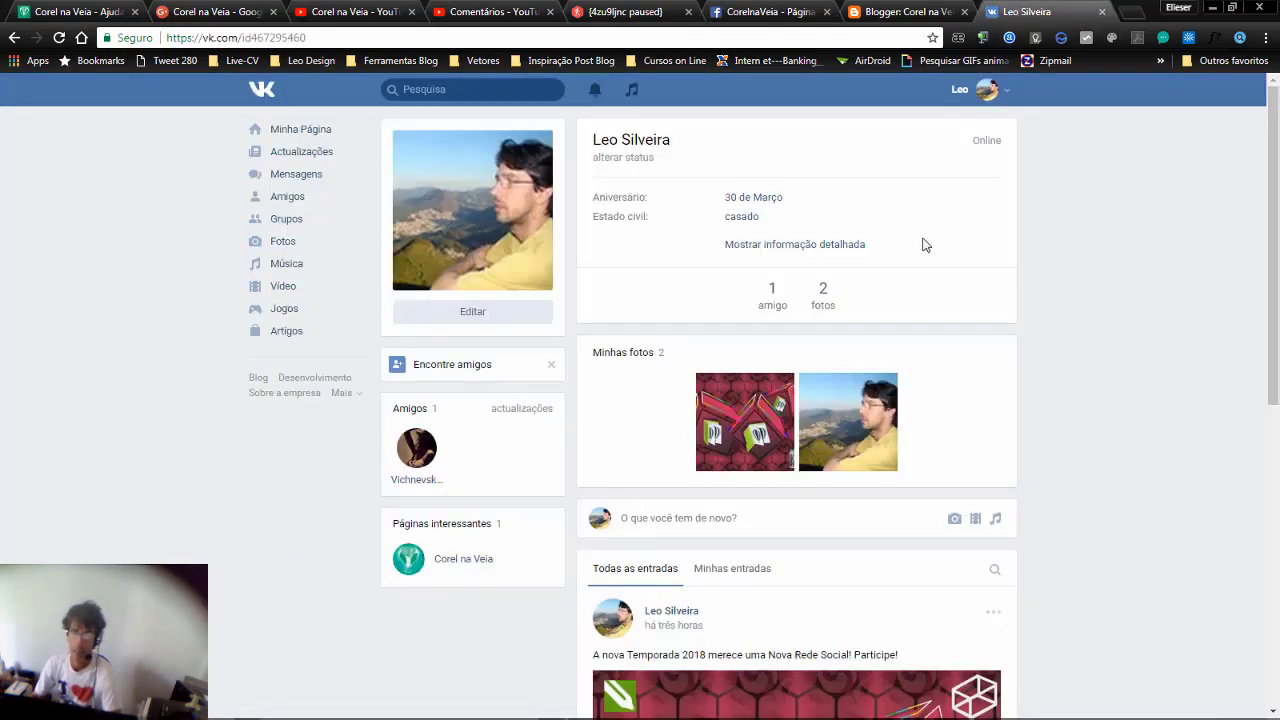
pyautogui.click(445, 562)
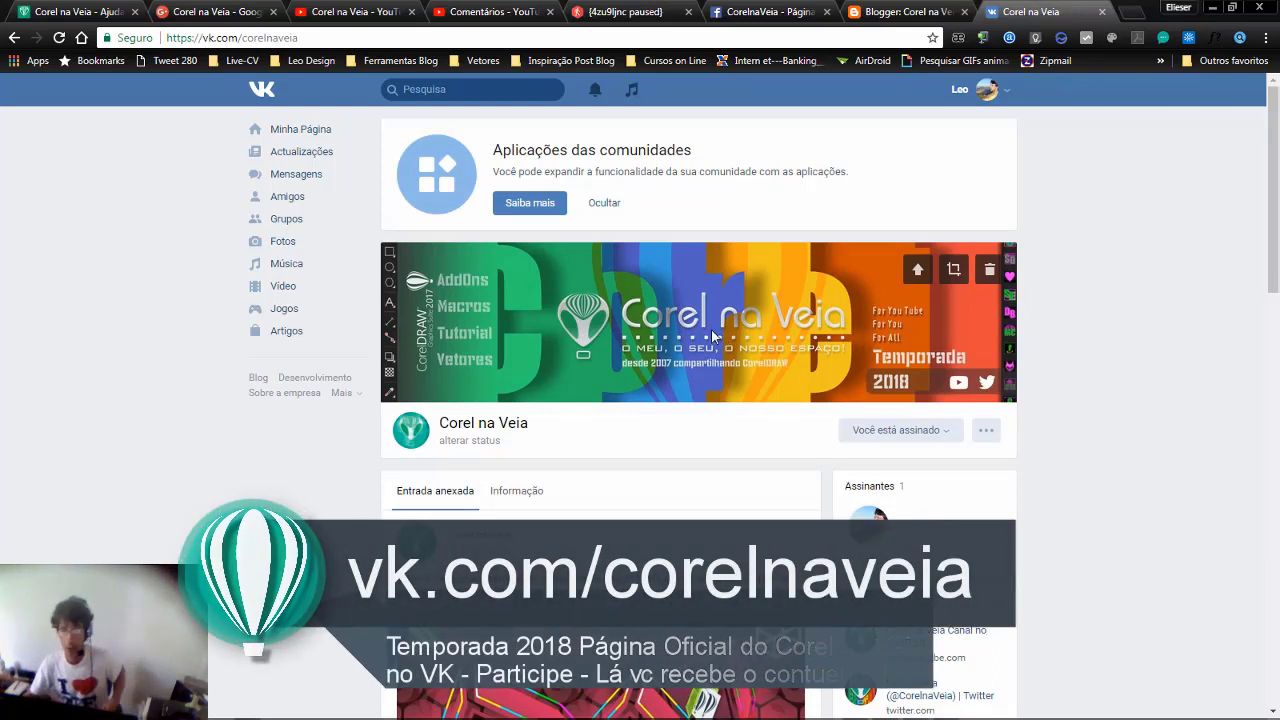
pyautogui.scroll(-4, 765, 343)
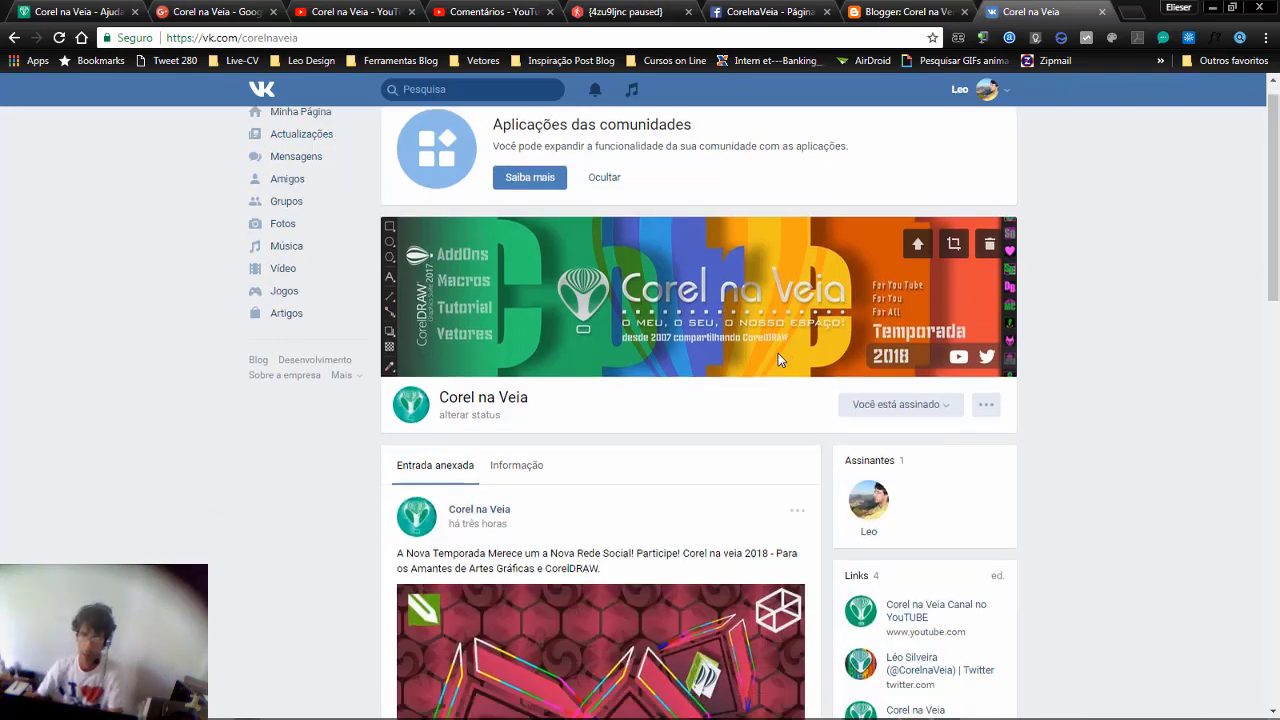
pyautogui.scroll(4, 688, 350)
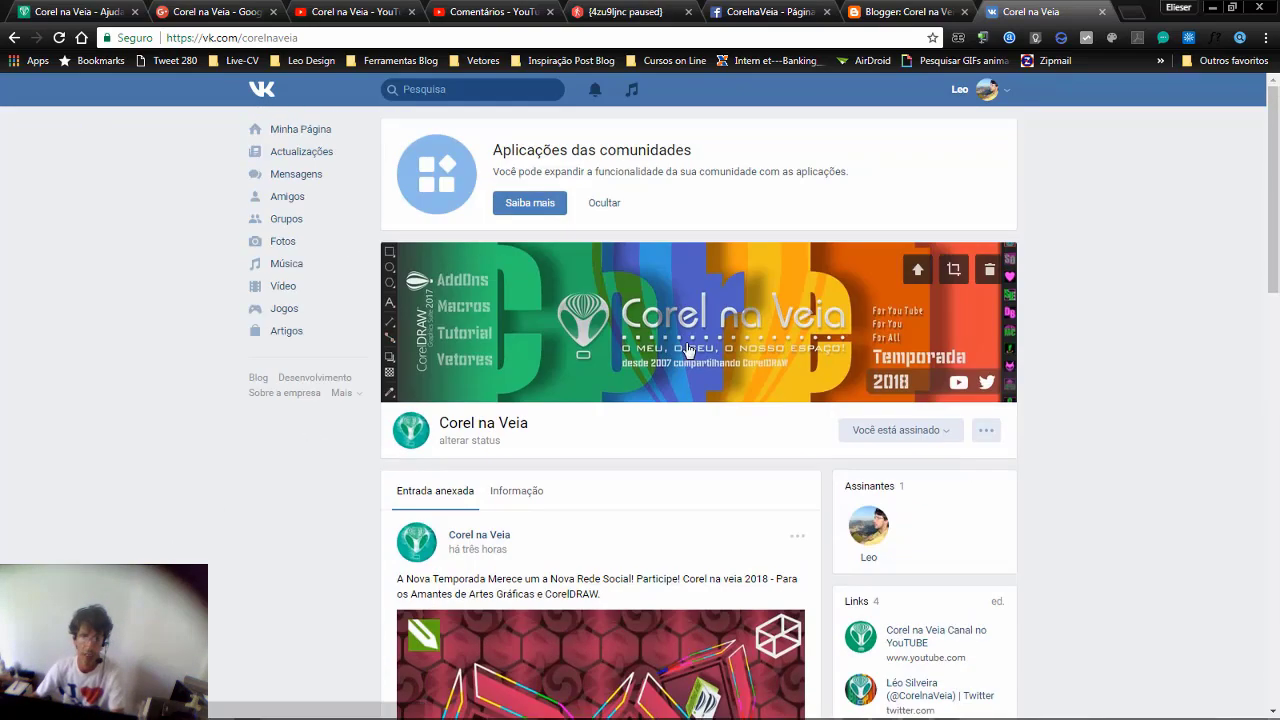
pyautogui.scroll(-5, 668, 360)
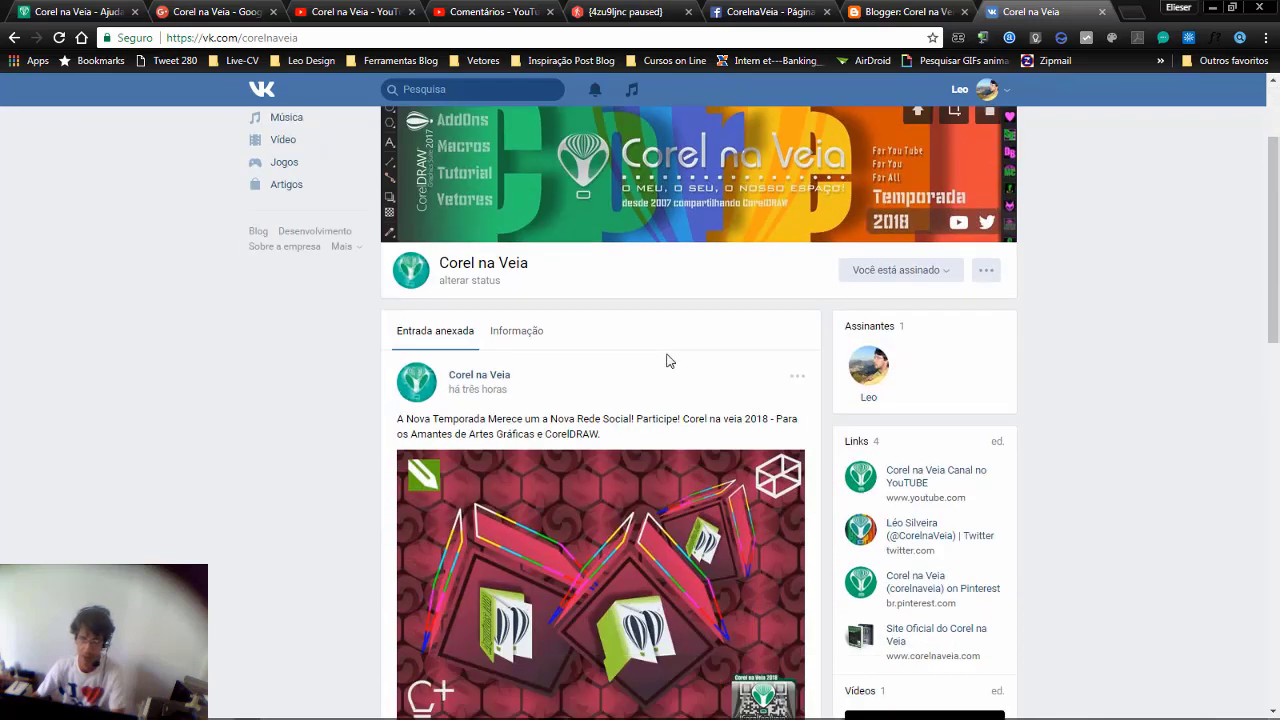
pyautogui.scroll(-5, 651, 374)
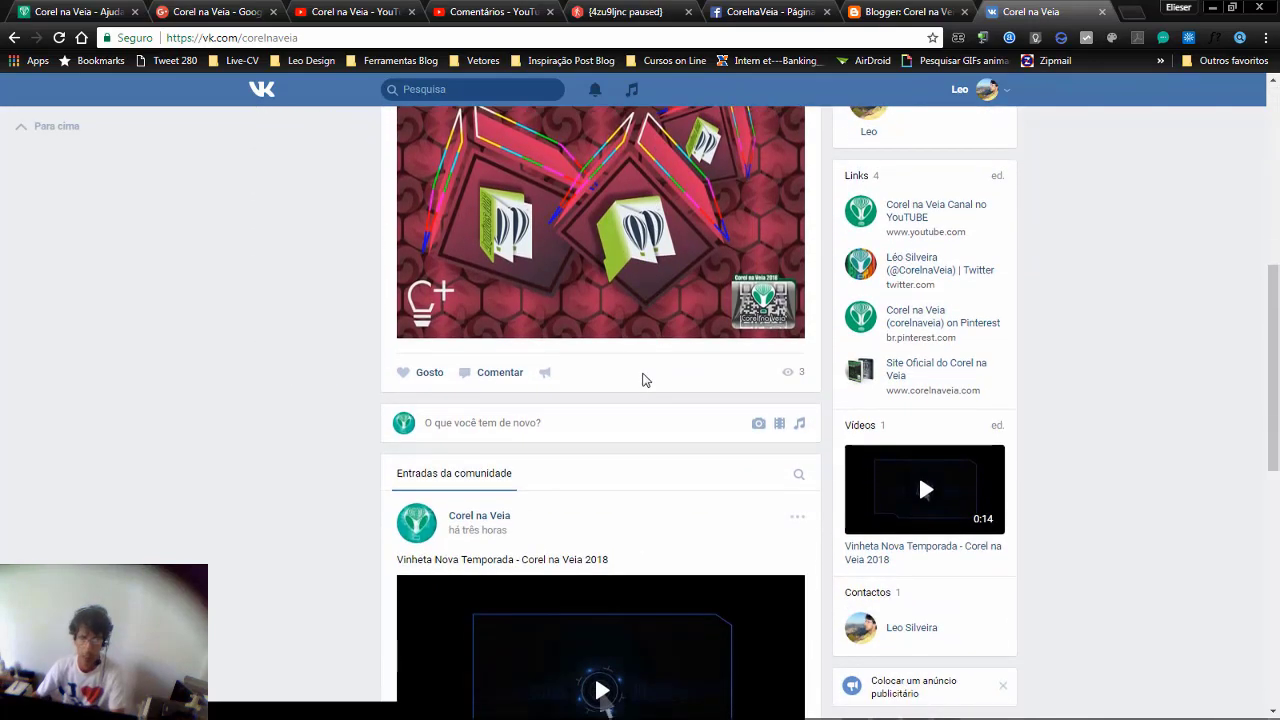
pyautogui.scroll(2, 605, 369)
pyautogui.scroll(8, 605, 369)
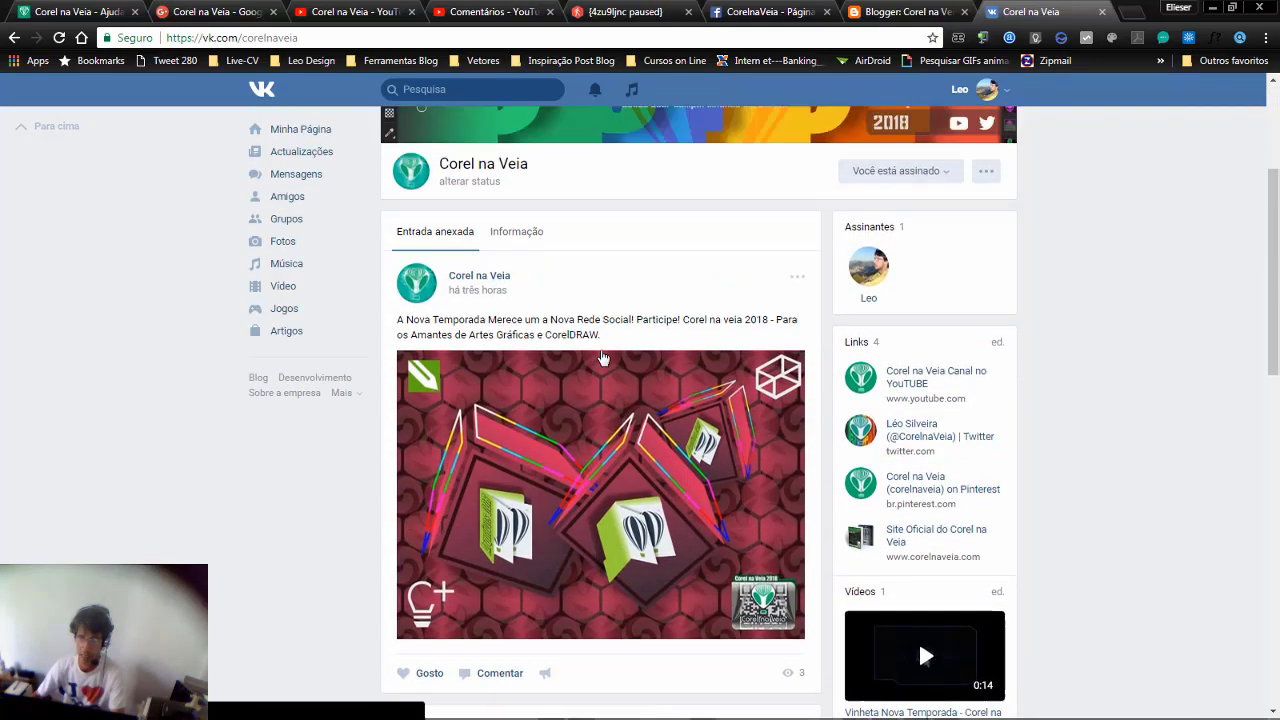
pyautogui.scroll(-2, 640, 400)
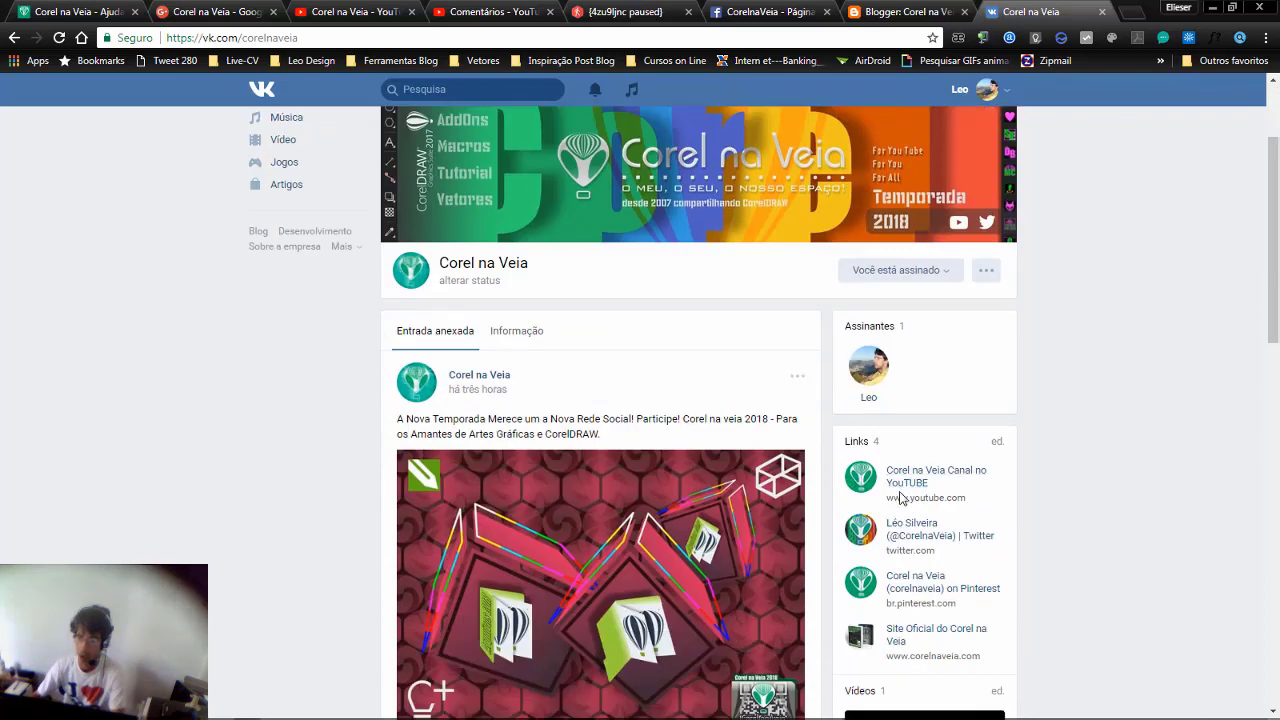
pyautogui.scroll(-2, 908, 480)
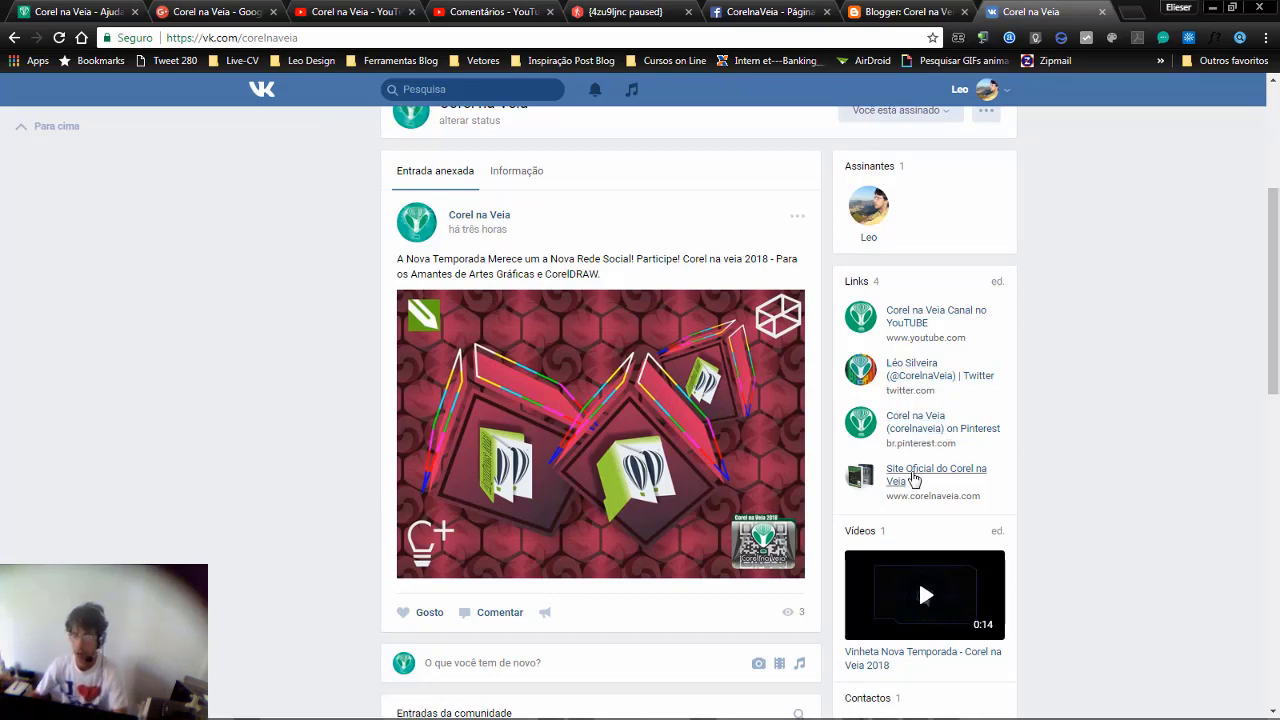
pyautogui.click(913, 480)
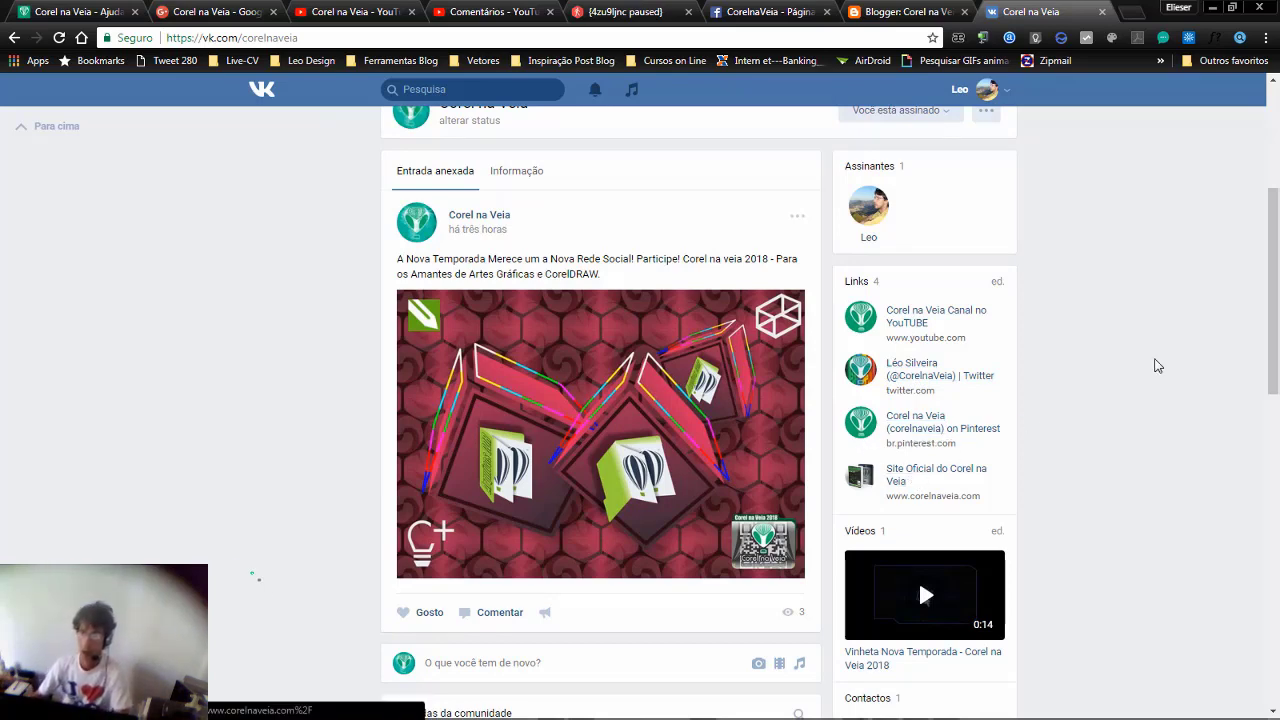
pyautogui.scroll(3, 1157, 366)
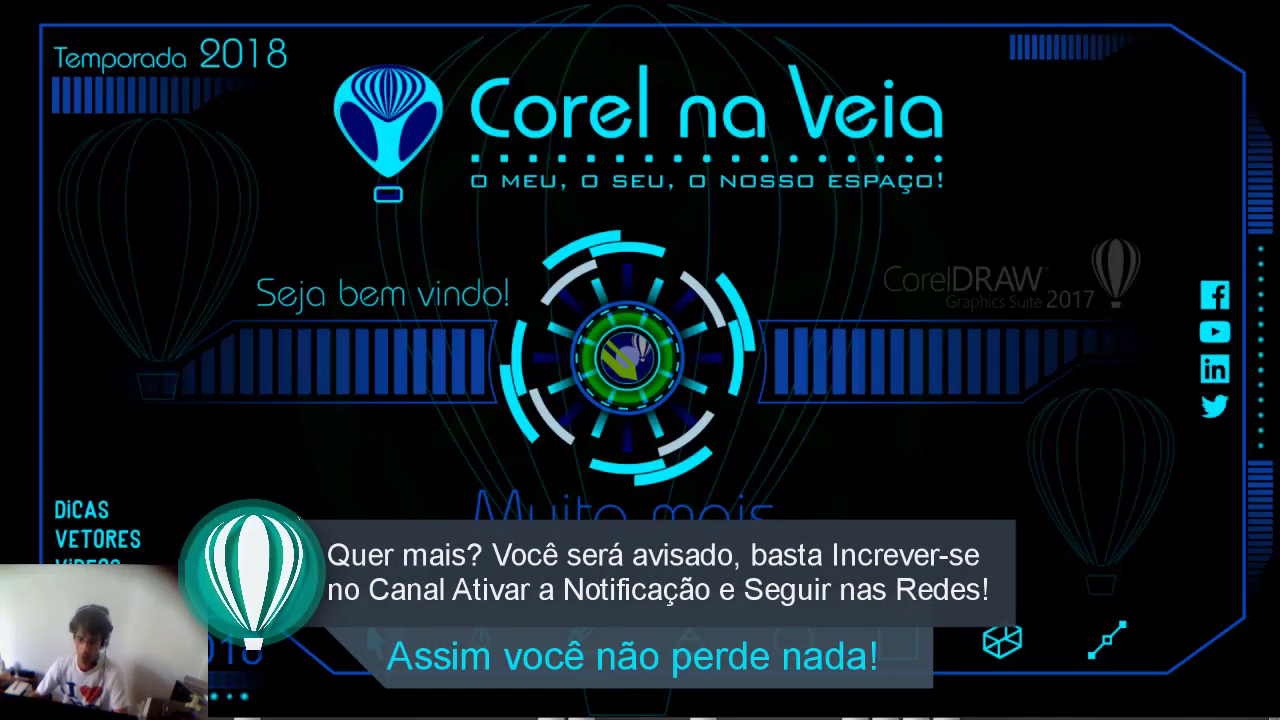
# Switch to CorelDRAW with the YouTube channel cover template and fit the whole page in the drawing window.
pyautogui.moveTo(855, 711)
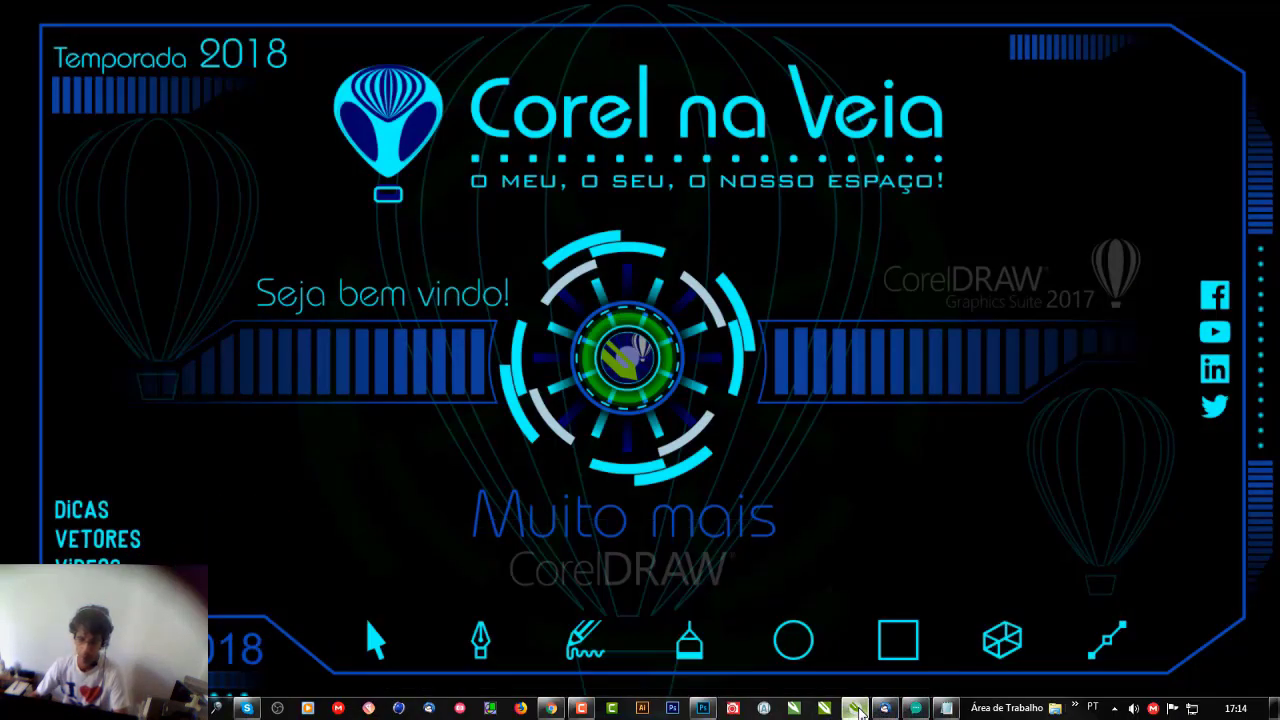
pyautogui.click(856, 709)
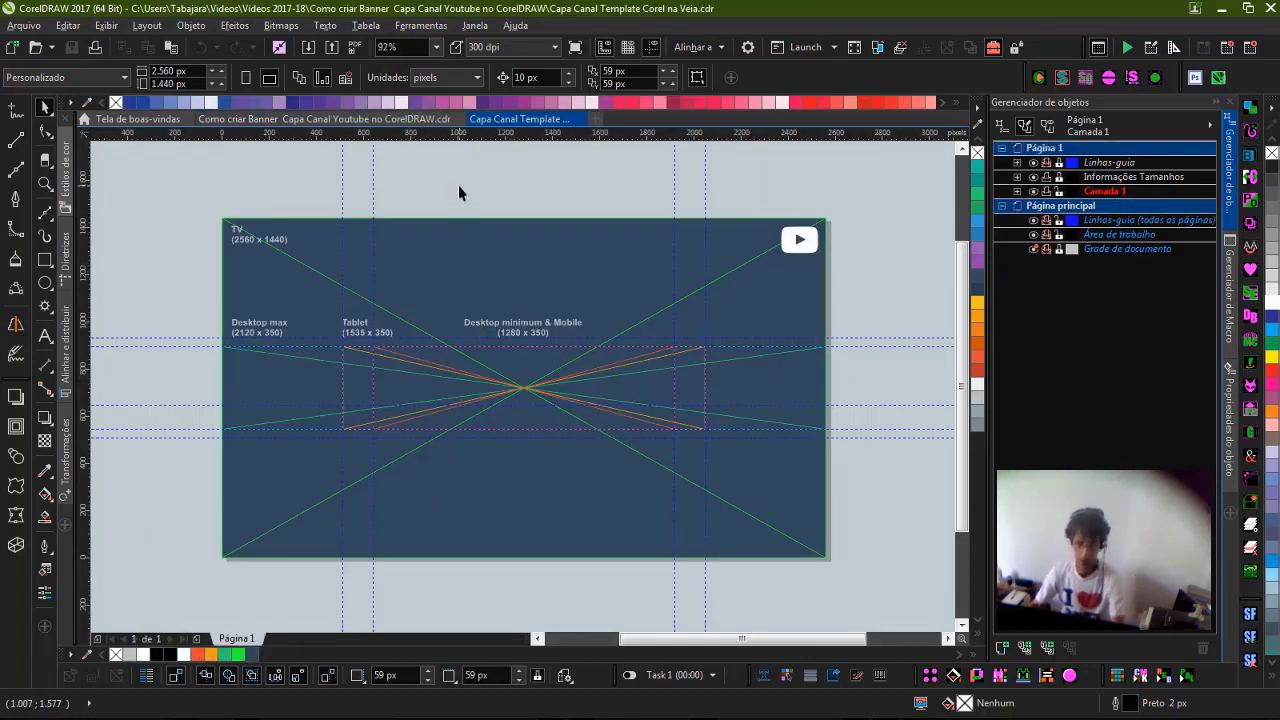
pyautogui.hotkey('shift', 'F4')
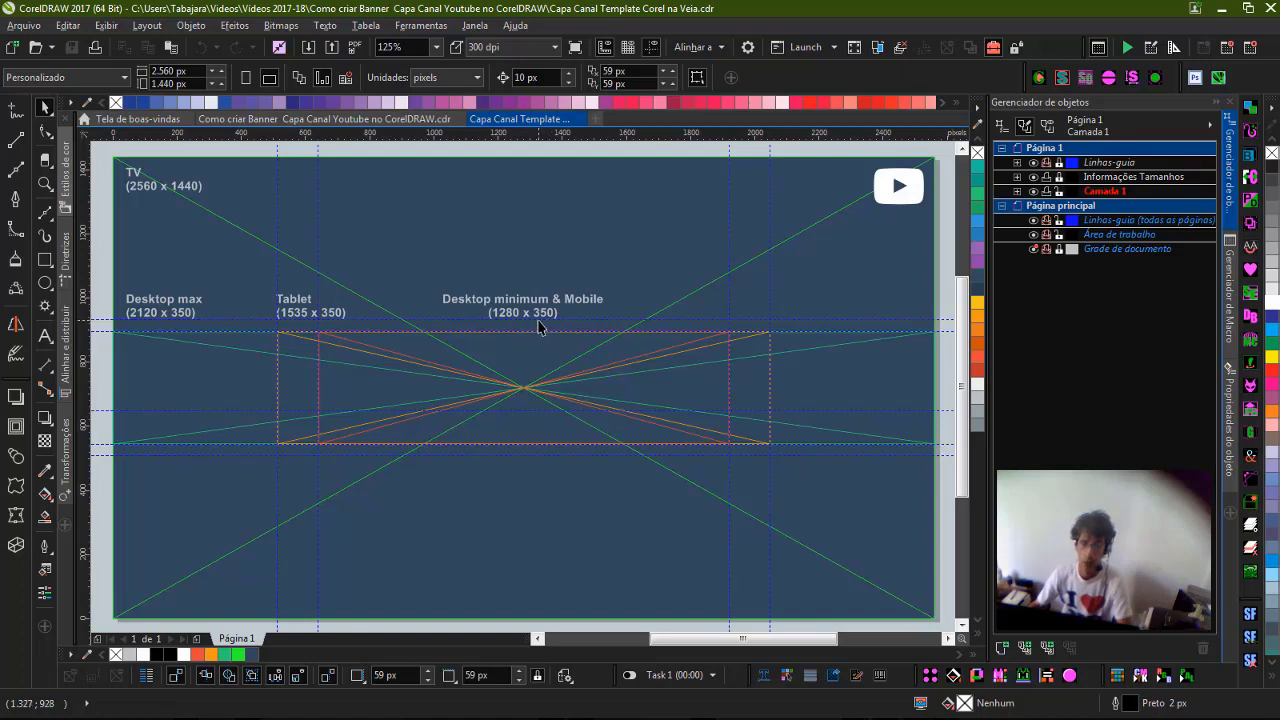
# Remove the PowerClip frame from the TV export rectangle, make it an empty PowerClip frame again, and collapse Camada 1.
pyautogui.click(608, 220)
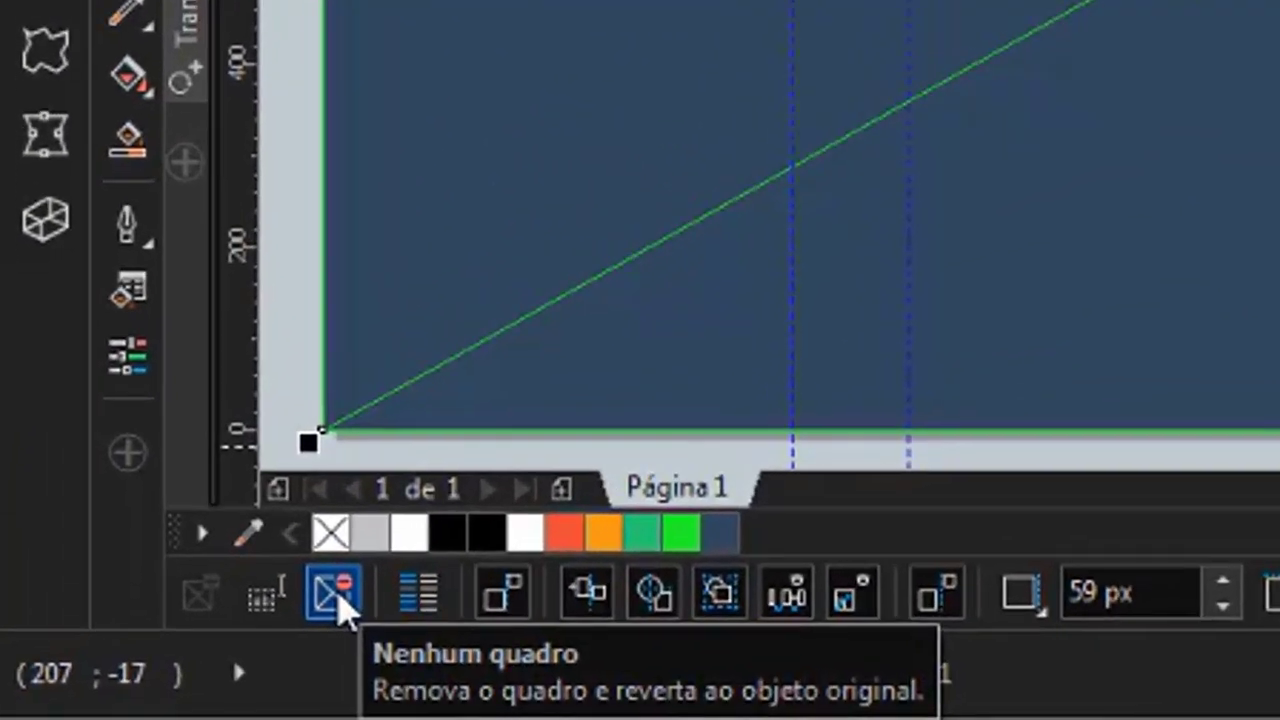
pyautogui.click(340, 605)
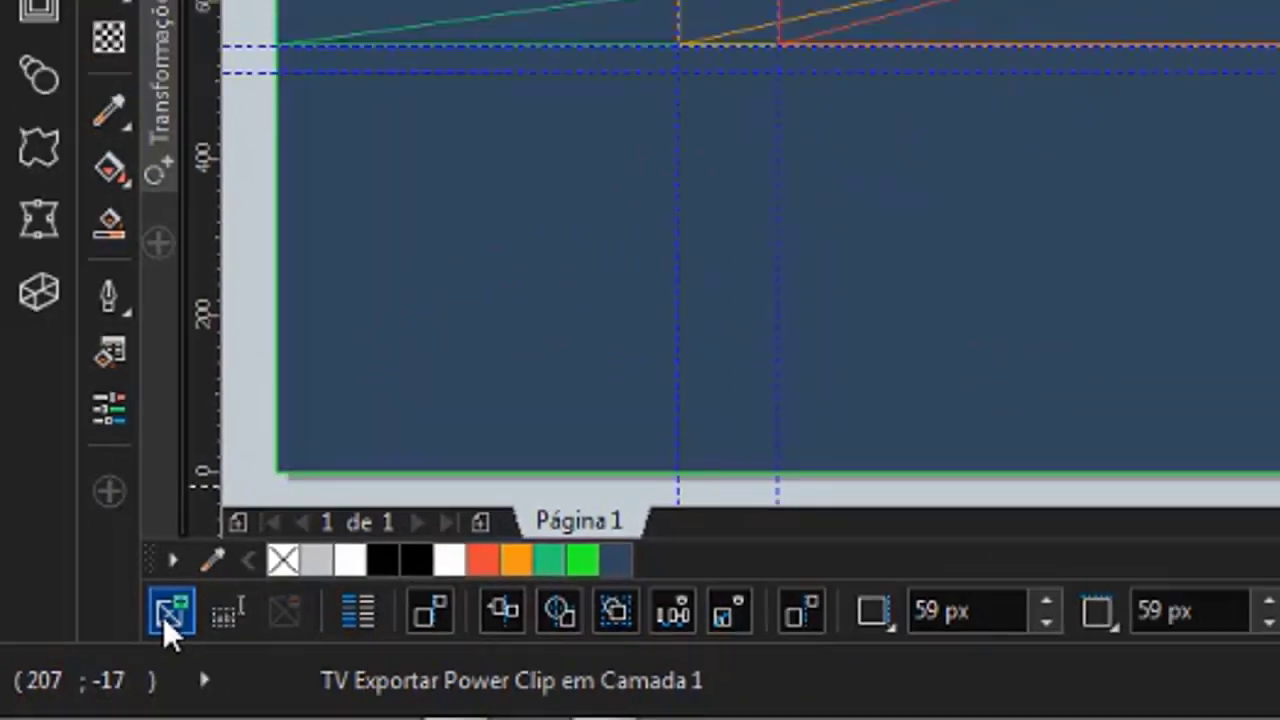
pyautogui.click(164, 617)
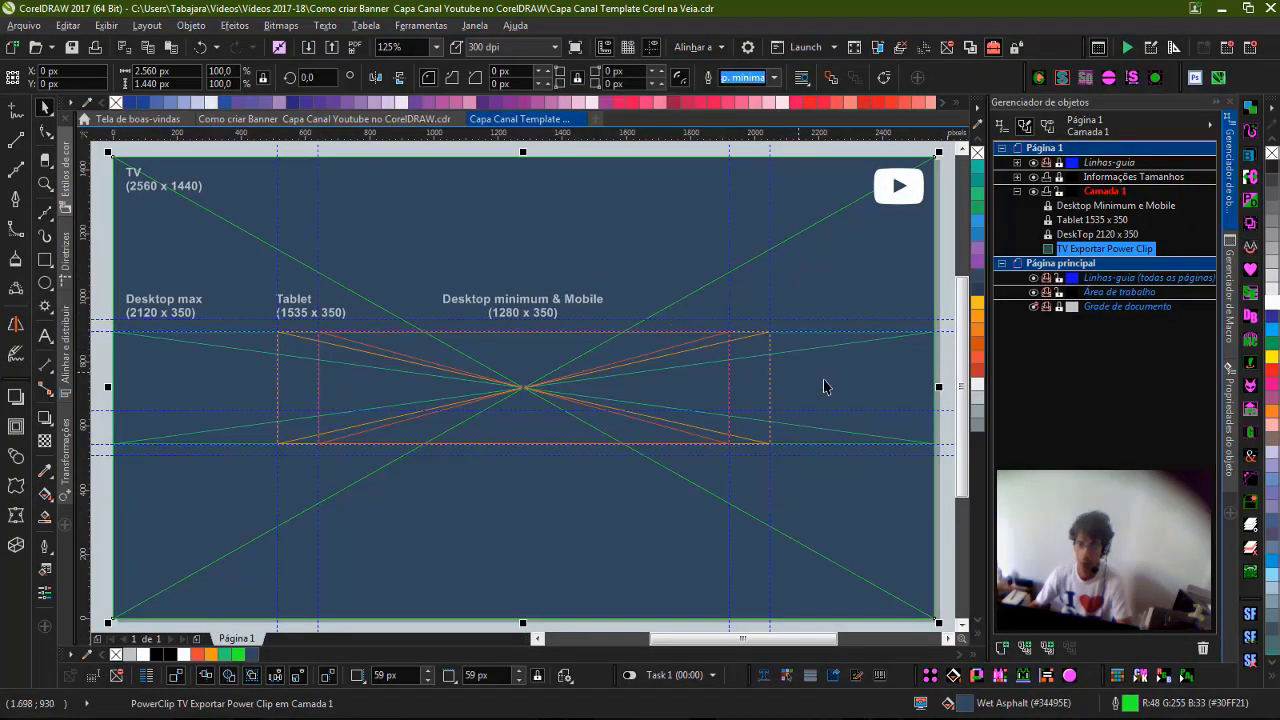
pyautogui.press('Escape')
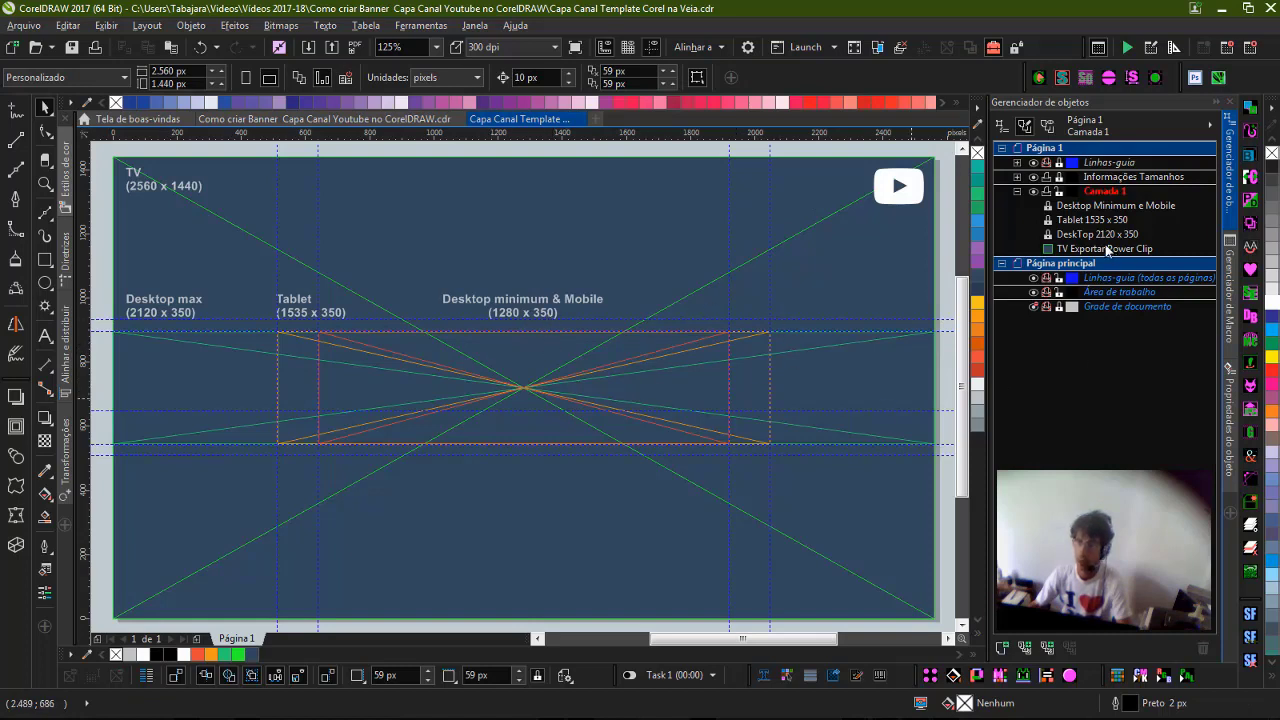
pyautogui.click(1017, 191)
# Extract the contents of the full-page PowerClip curve on the Capa page of the finished Corel na Veia cover.
pyautogui.click(791, 194)
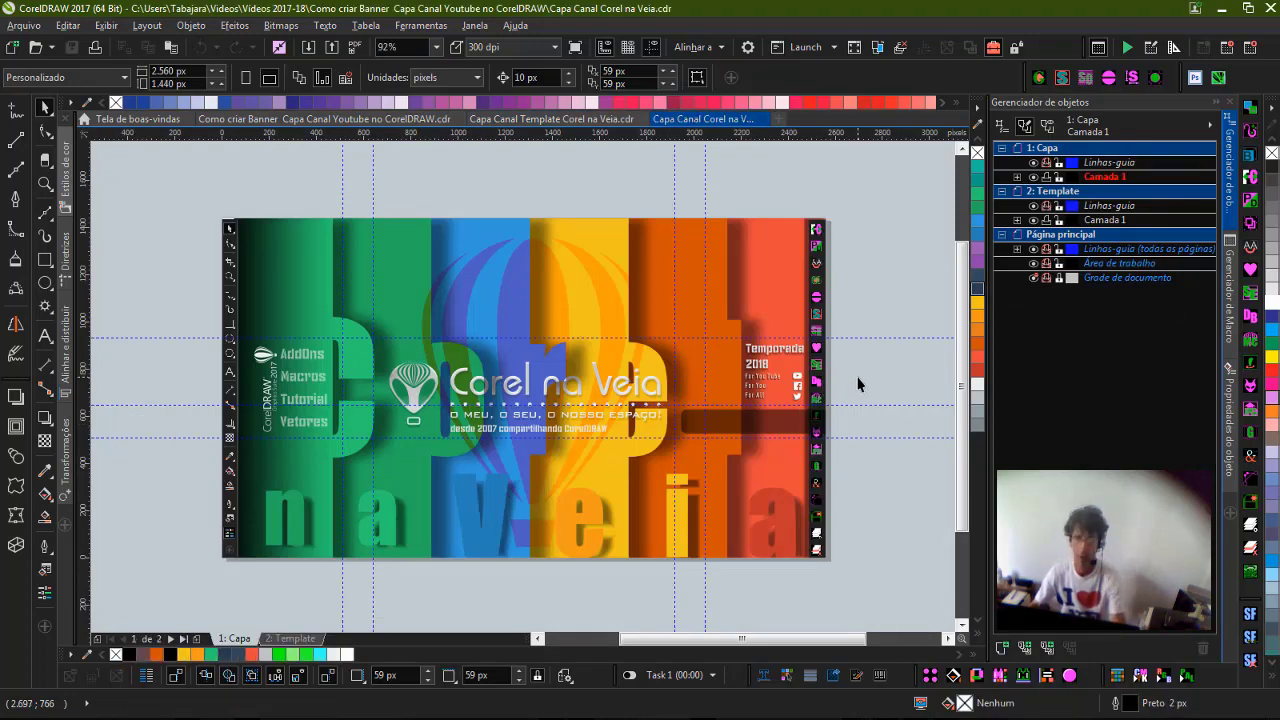
pyautogui.scroll(1, 563, 287)
pyautogui.click(565, 281)
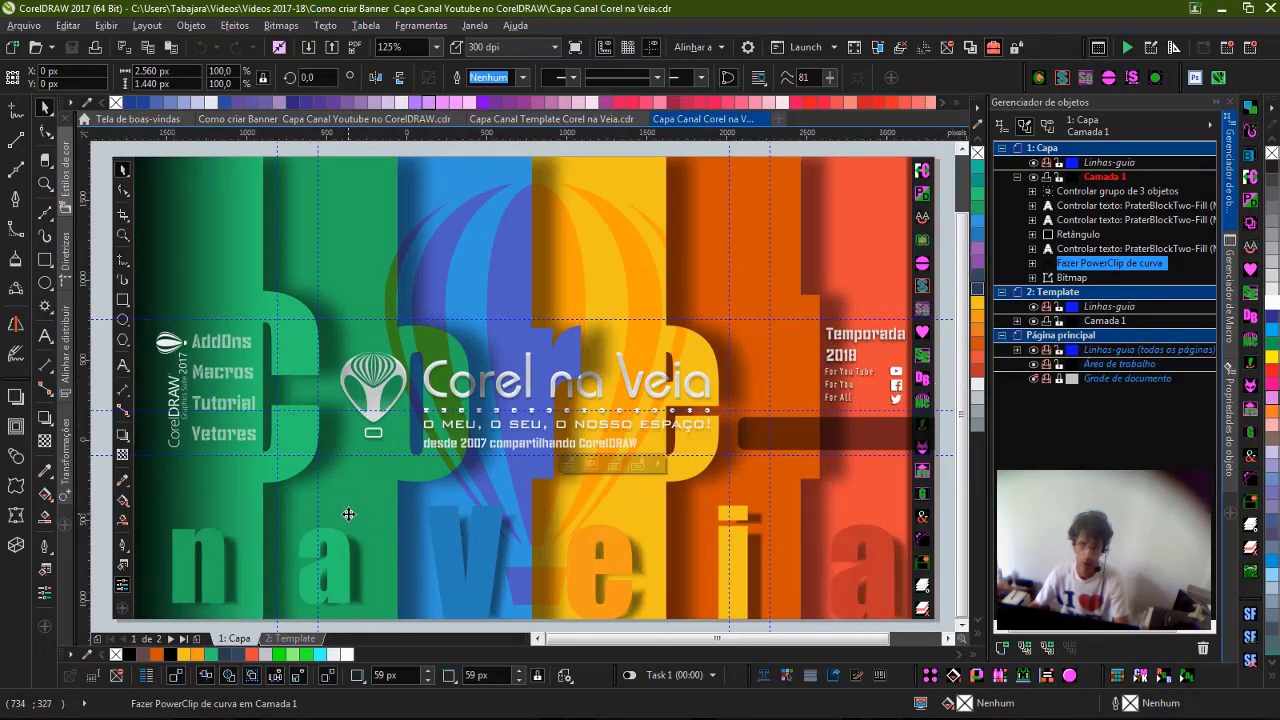
pyautogui.scroll(-1, 700, 260)
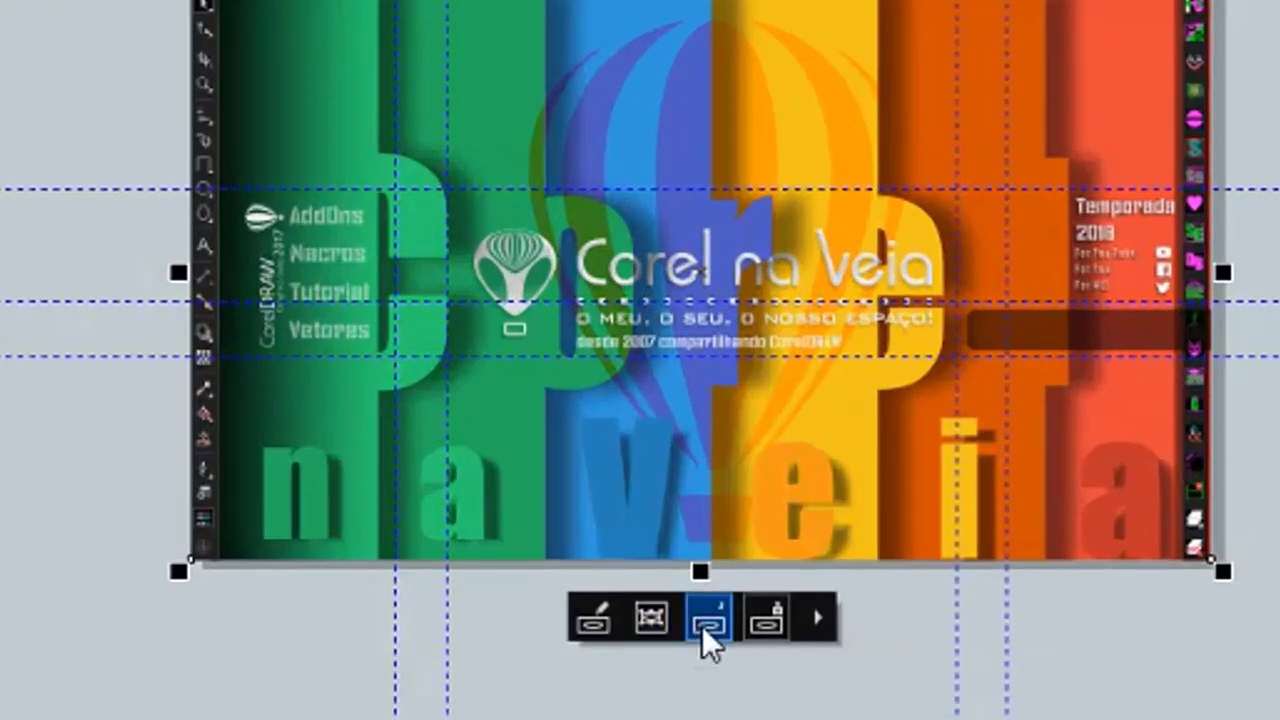
pyautogui.click(703, 627)
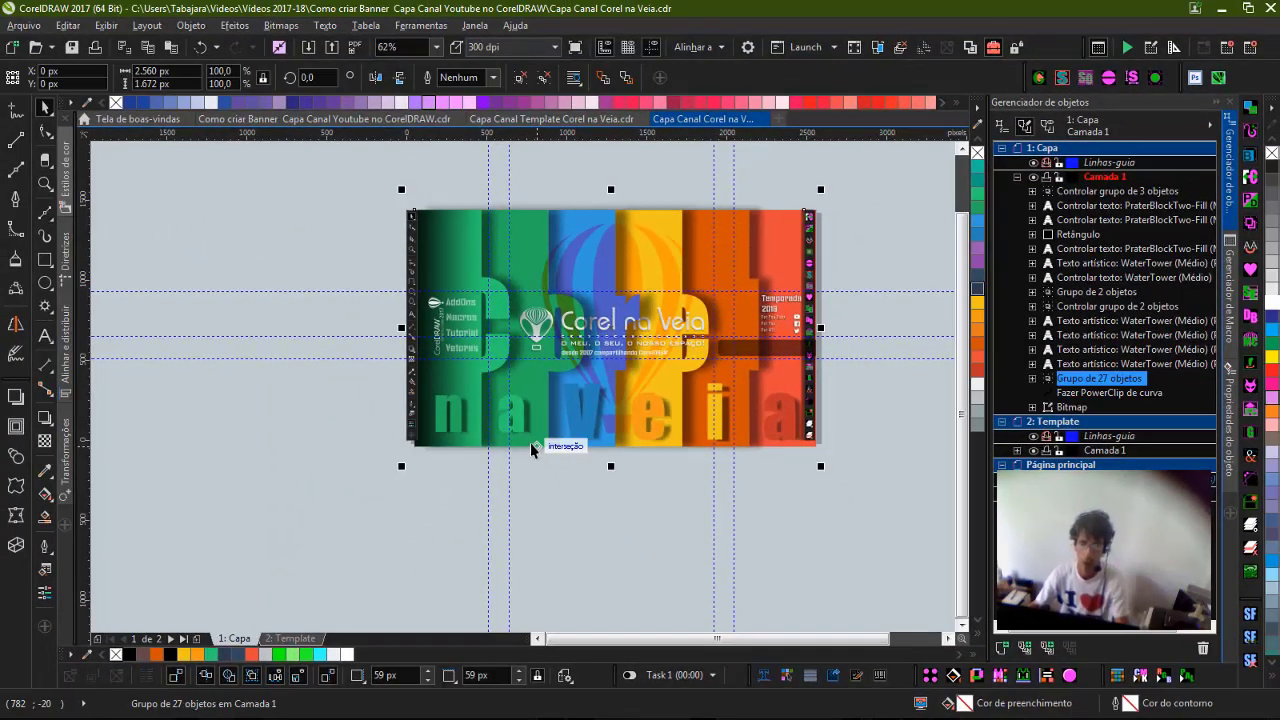
# Move the extracted artwork group off the page, to the right of the emptied PowerClip frame.
pyautogui.moveTo(530, 442); pyautogui.dragTo(944, 435)
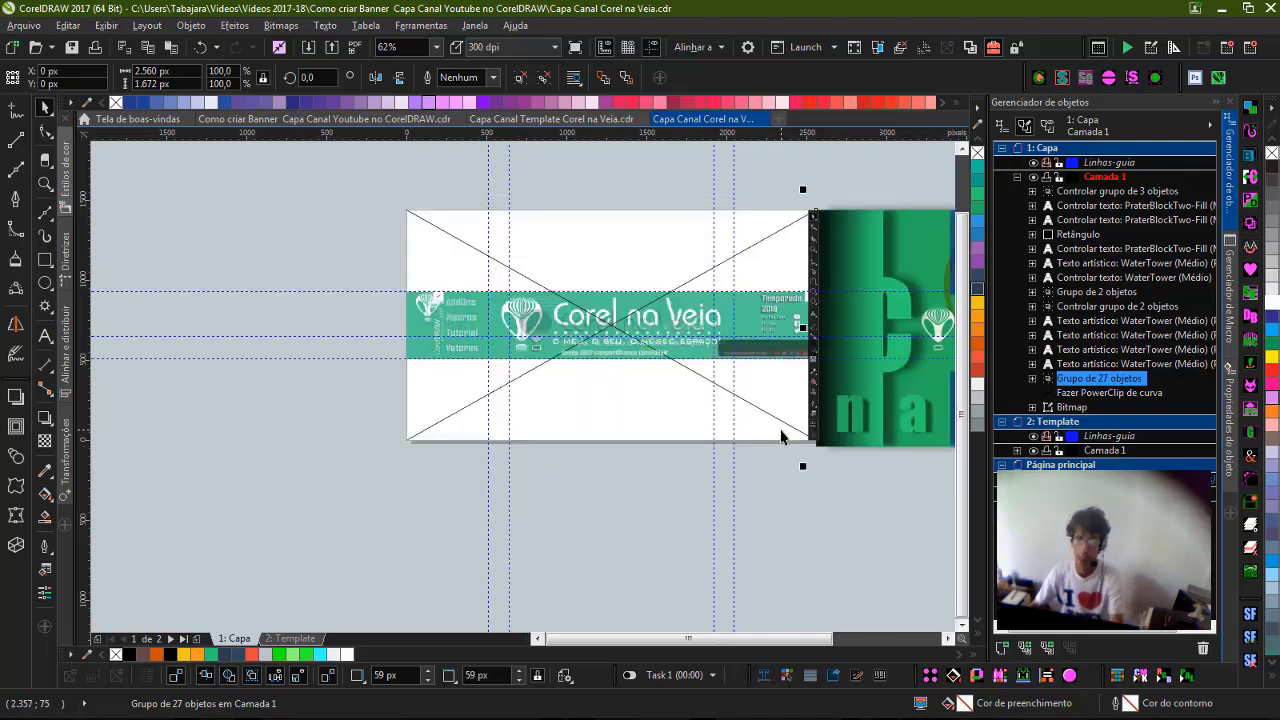
pyautogui.press('F4')
pyautogui.moveTo(554, 334); pyautogui.dragTo(565, 334)
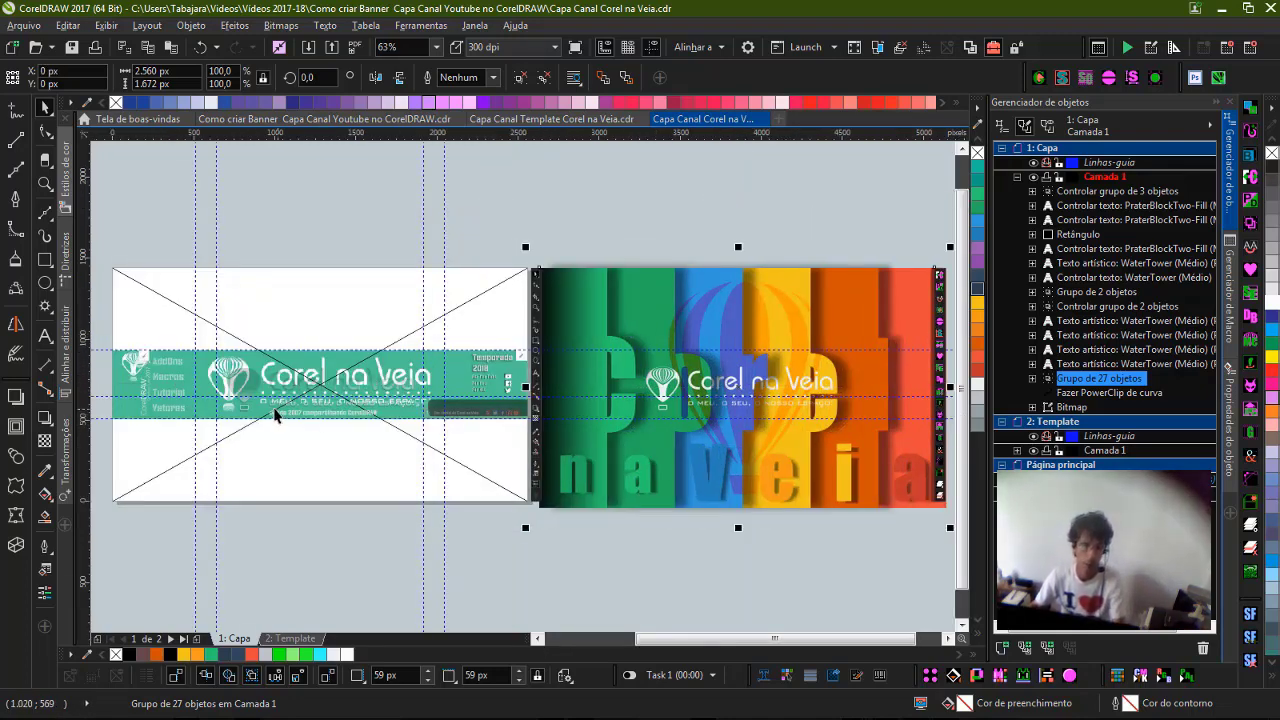
# Examine both ends of the cover's green band, including the Temporada 2018 text and the social link area.
pyautogui.moveTo(105, 336); pyautogui.dragTo(260, 423)
pyautogui.press('F3')
pyautogui.press('F2')
pyautogui.moveTo(316, 307); pyautogui.dragTo(554, 455)
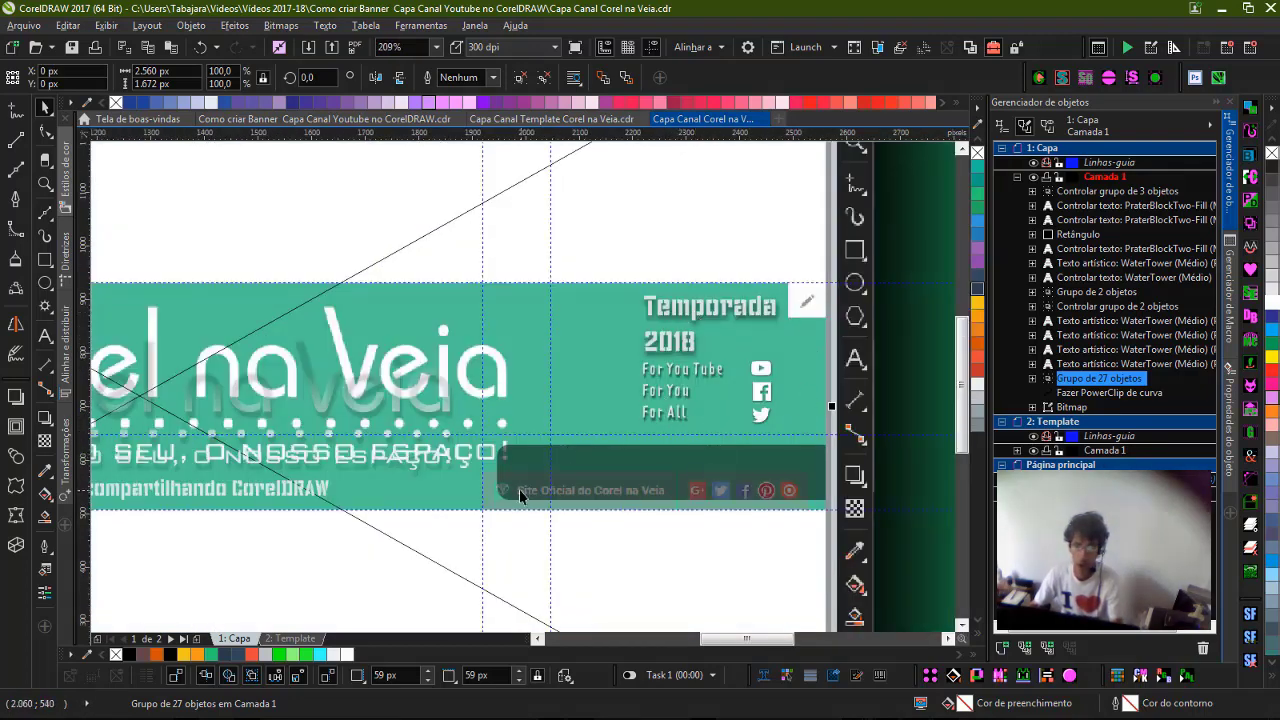
pyautogui.press('F4')
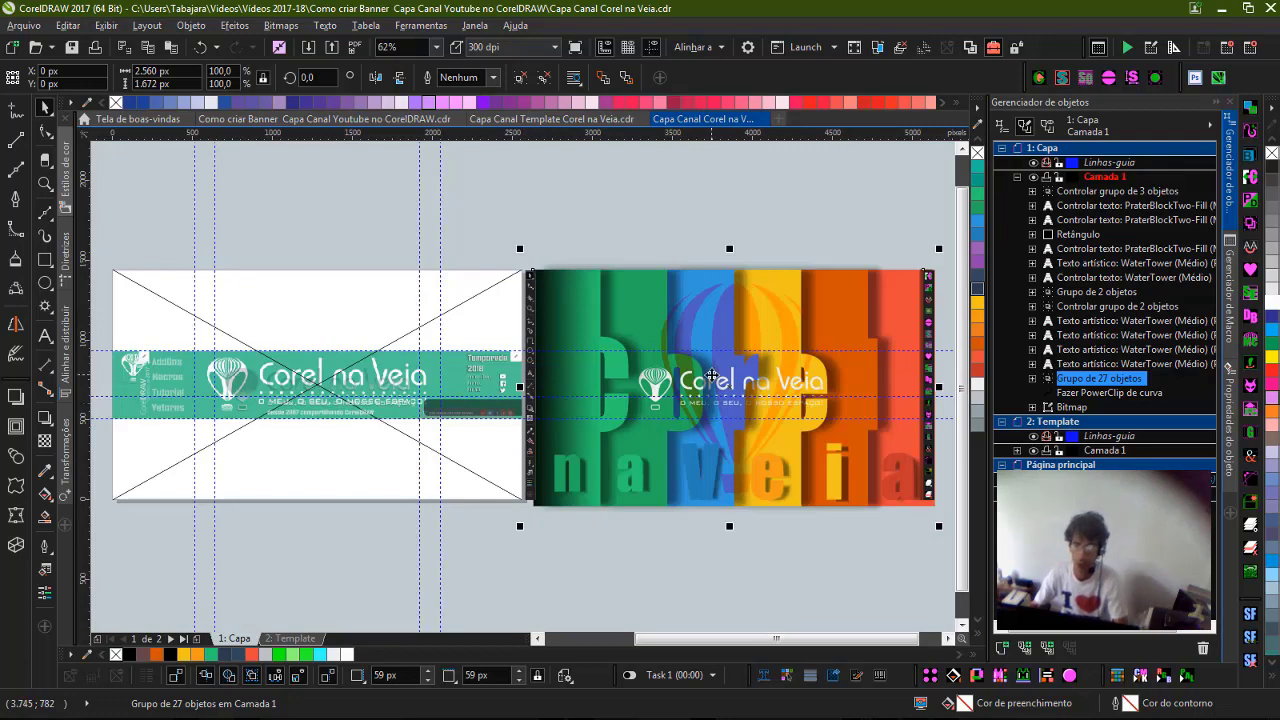
# Ungroup the extracted artwork and try moving its green letter strips out of the composition, undoing each move.
pyautogui.click(521, 77)
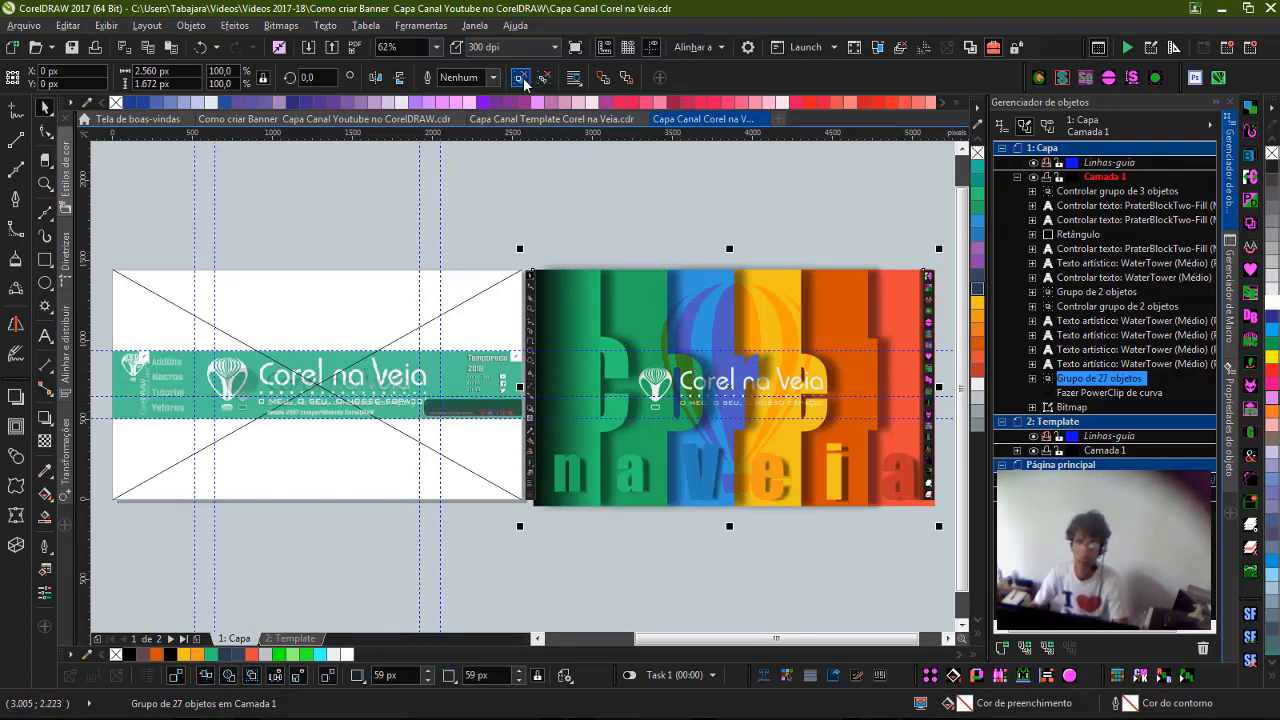
pyautogui.click(591, 283)
pyautogui.moveTo(561, 293); pyautogui.dragTo(607, 251)
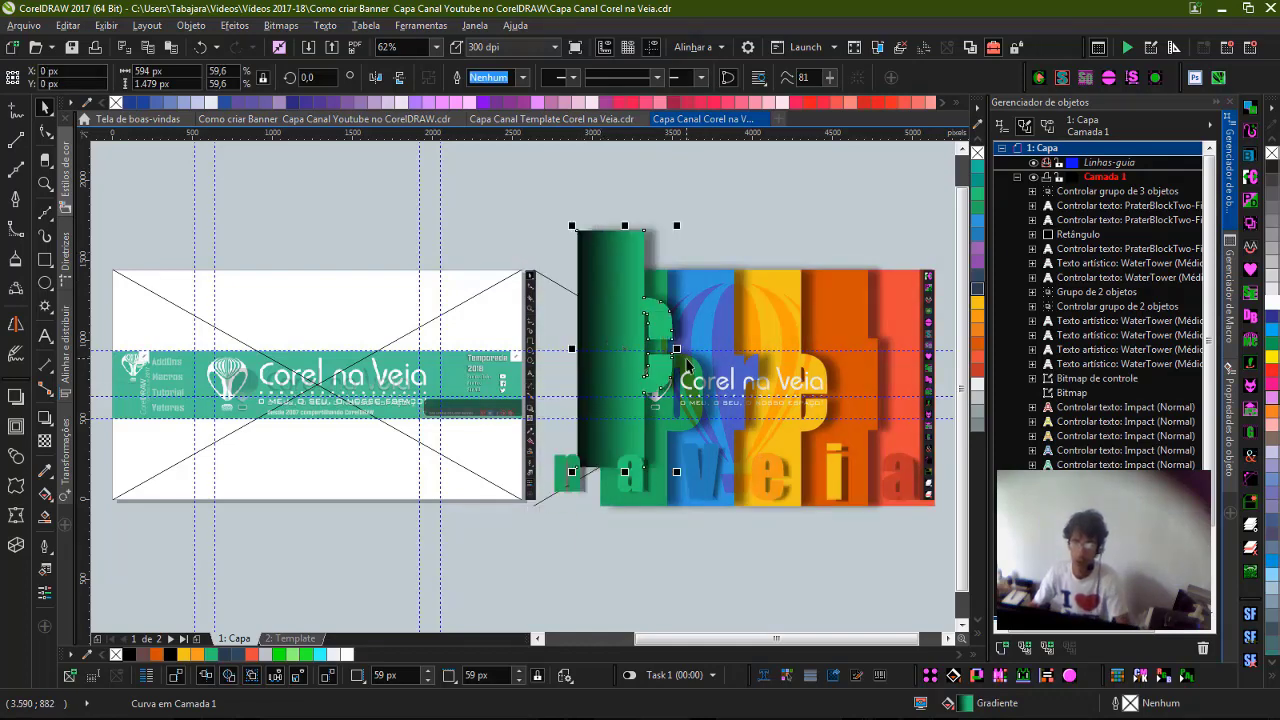
pyautogui.hotkey('ctrl', 'z')
pyautogui.moveTo(637, 314); pyautogui.dragTo(696, 242)
pyautogui.hotkey('ctrl', 'z')
pyautogui.click(680, 240)
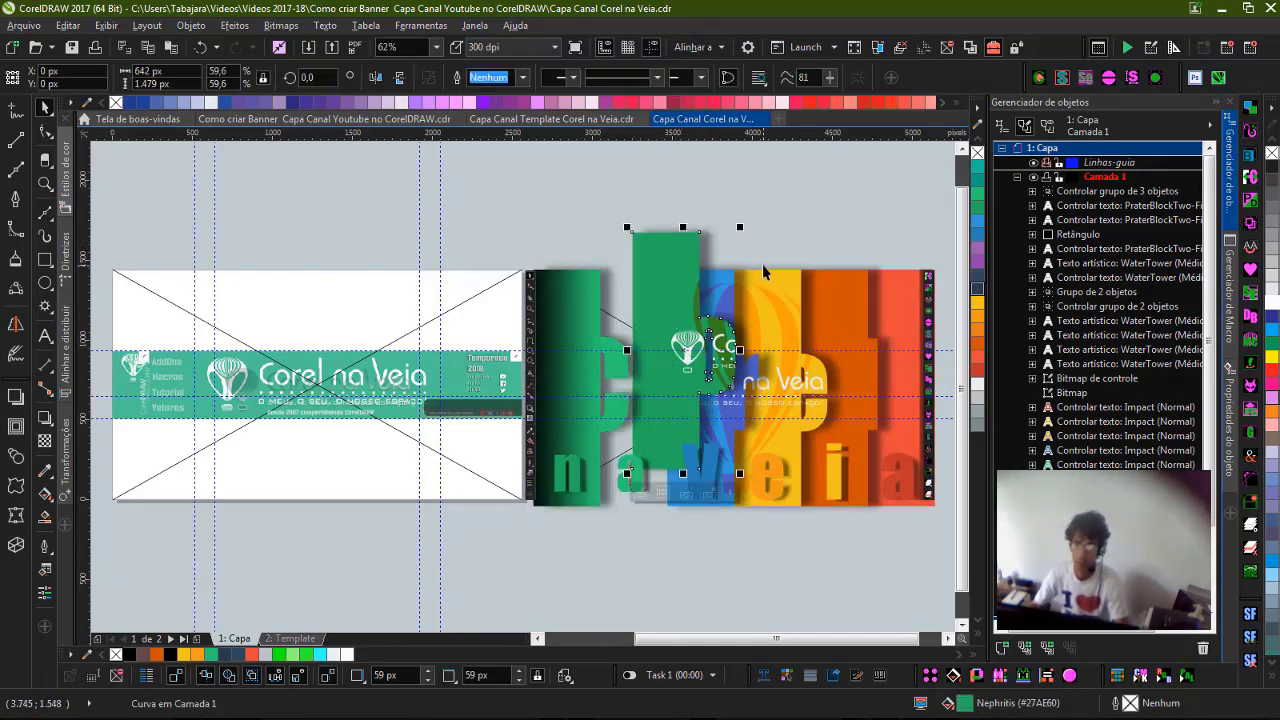
pyautogui.hotkey('ctrl', 'z')
pyautogui.click(735, 280)
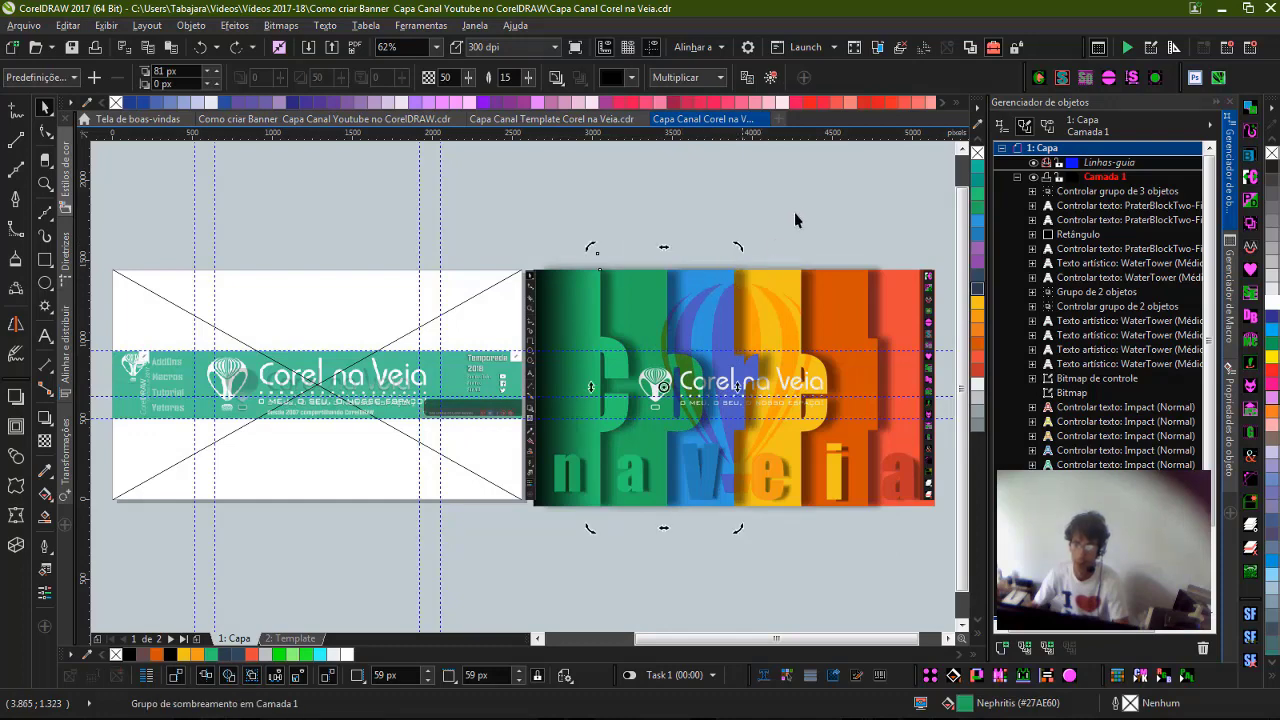
# Try moving the green letter C strip away from its place in the extracted artwork, undoing each move.
pyautogui.click(794, 212)
pyautogui.moveTo(731, 303); pyautogui.dragTo(783, 250)
pyautogui.hotkey('ctrl', 'z')
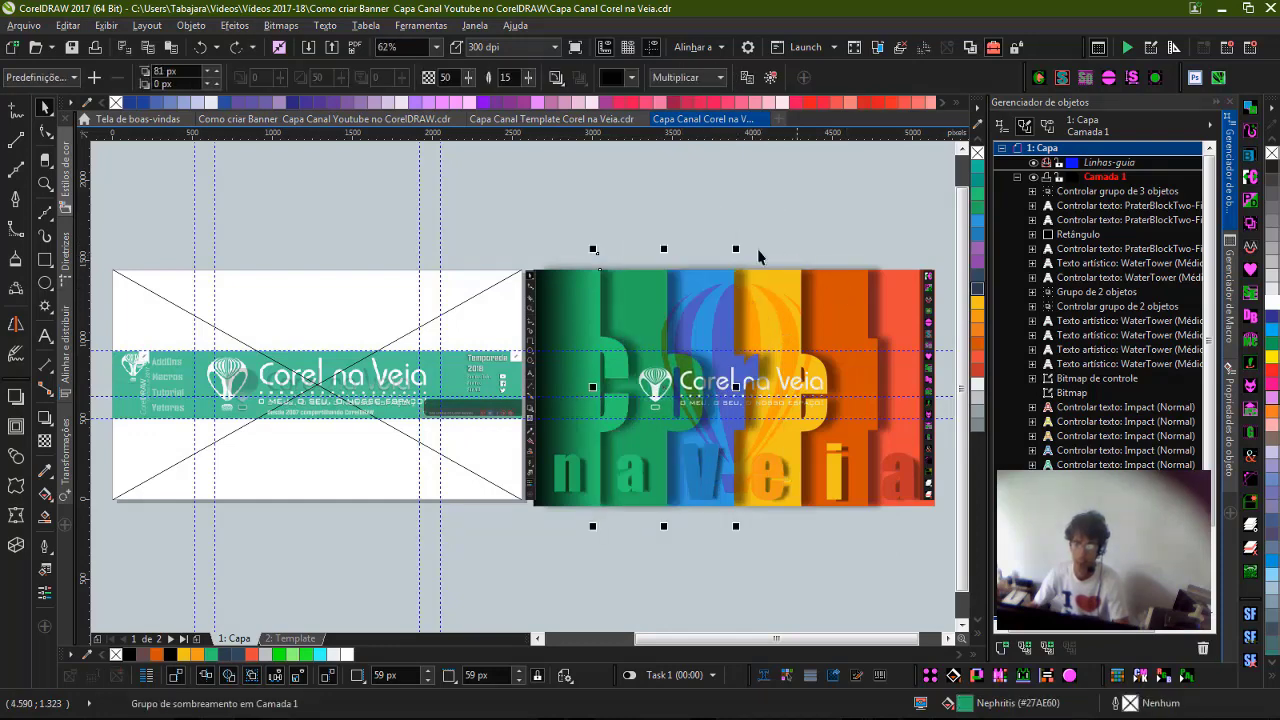
pyautogui.scroll(-1, 620, 347)
pyautogui.moveTo(531, 385); pyautogui.dragTo(731, 381)
pyautogui.scroll(2, 705, 420)
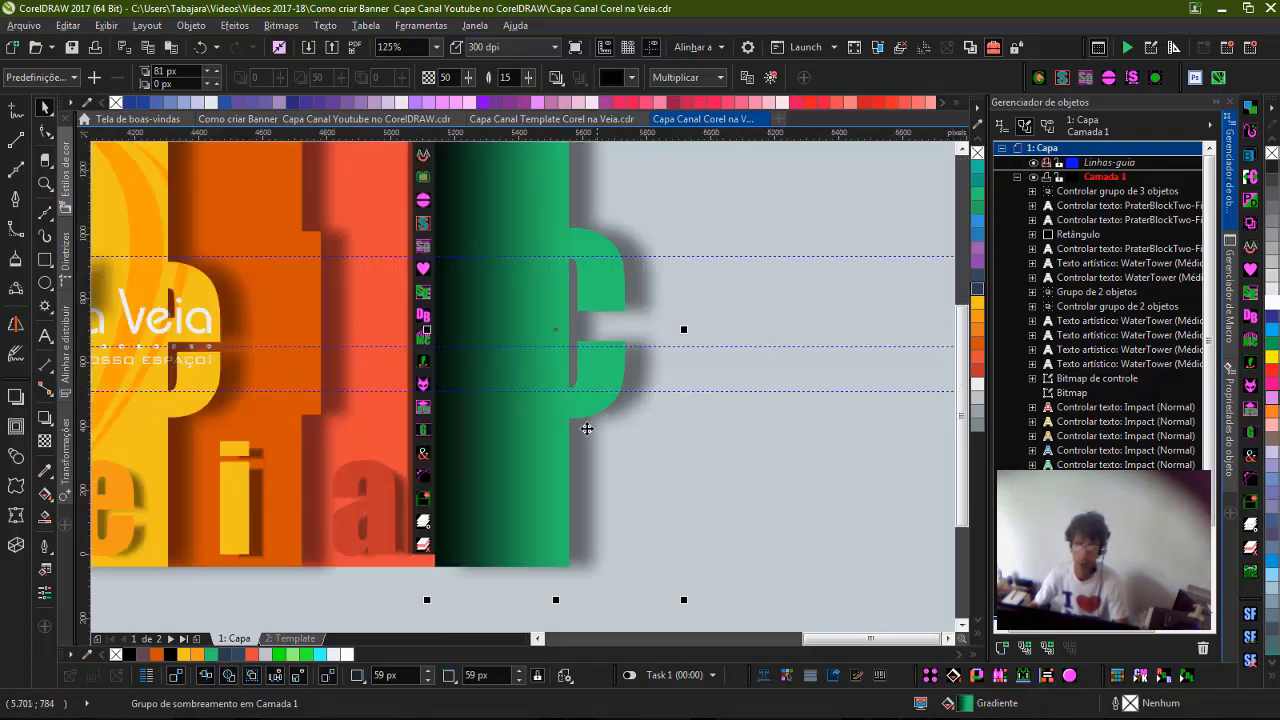
pyautogui.scroll(-1, 586, 429)
pyautogui.hotkey('ctrl', 'z')
pyautogui.scroll(-1, 689, 410)
pyautogui.scroll(1, 359, 312)
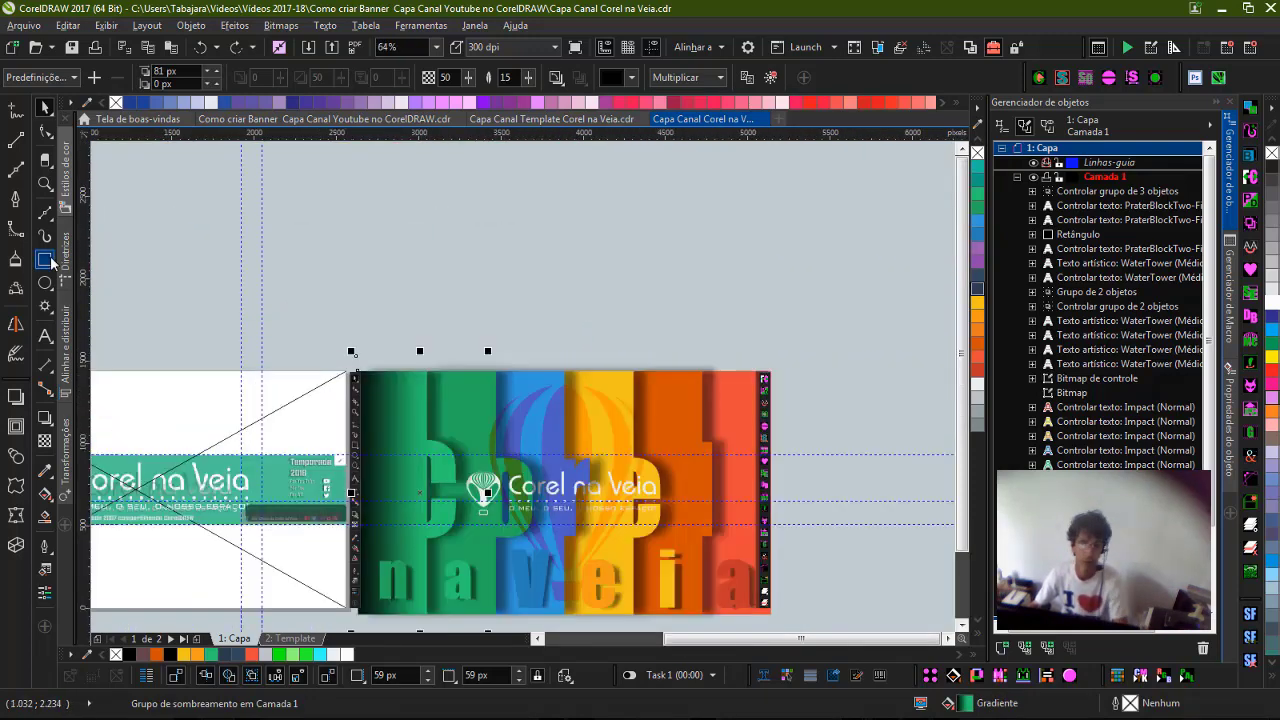
# Draw a rectangle about 2550 × 1135 px directly above the extracted artwork, matching the artwork's width.
pyautogui.click(44, 259)
pyautogui.moveTo(350, 370); pyautogui.dragTo(760, 187)
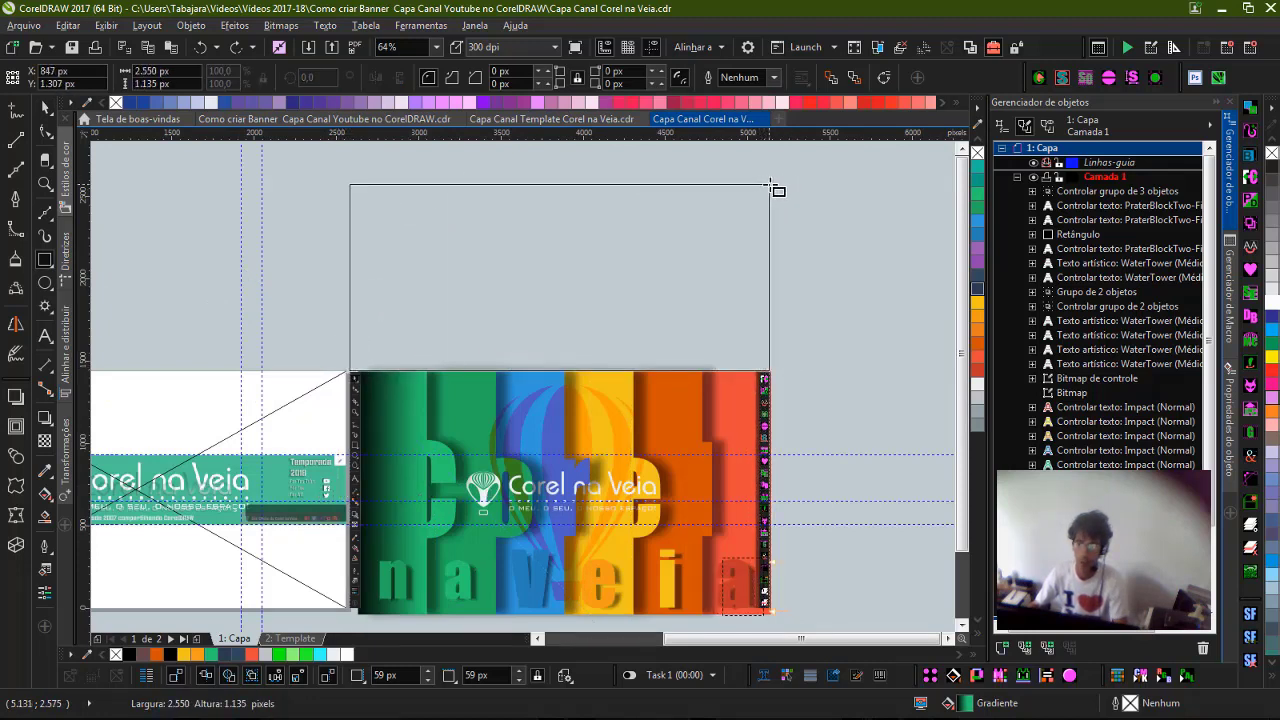
pyautogui.moveTo(770, 184); pyautogui.dragTo(770, 184)
pyautogui.press('space')
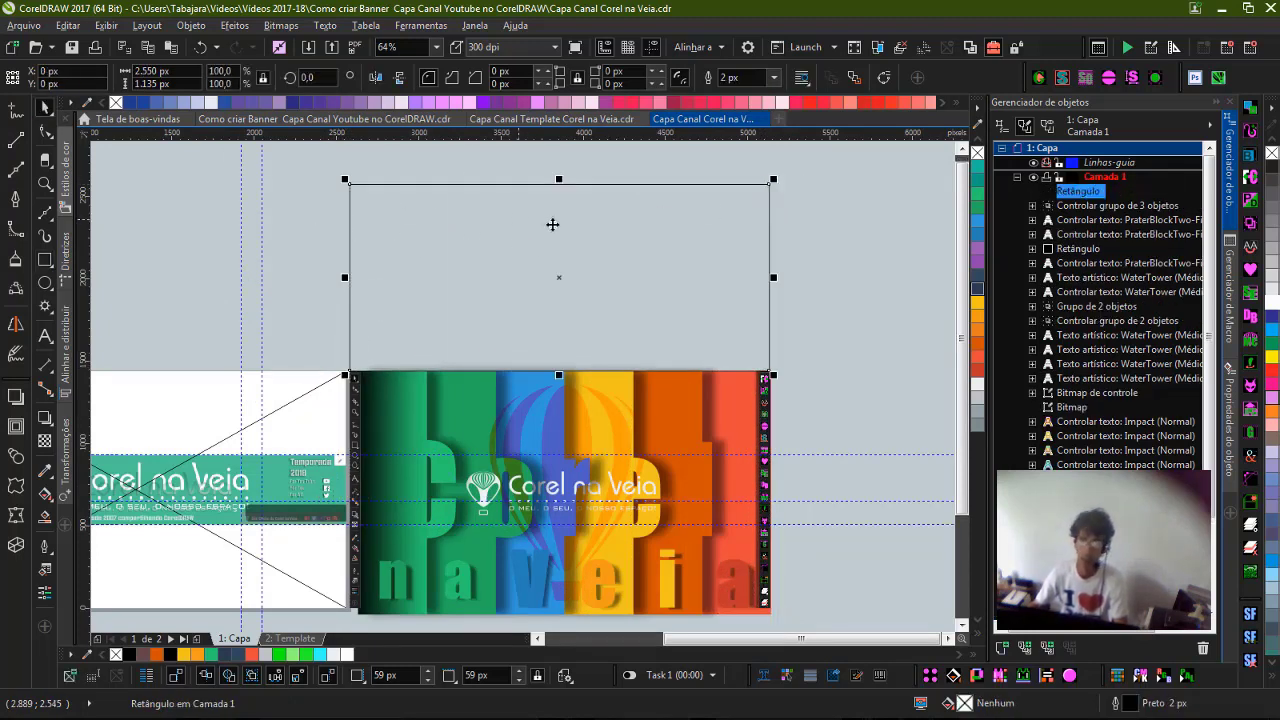
pyautogui.click(552, 224)
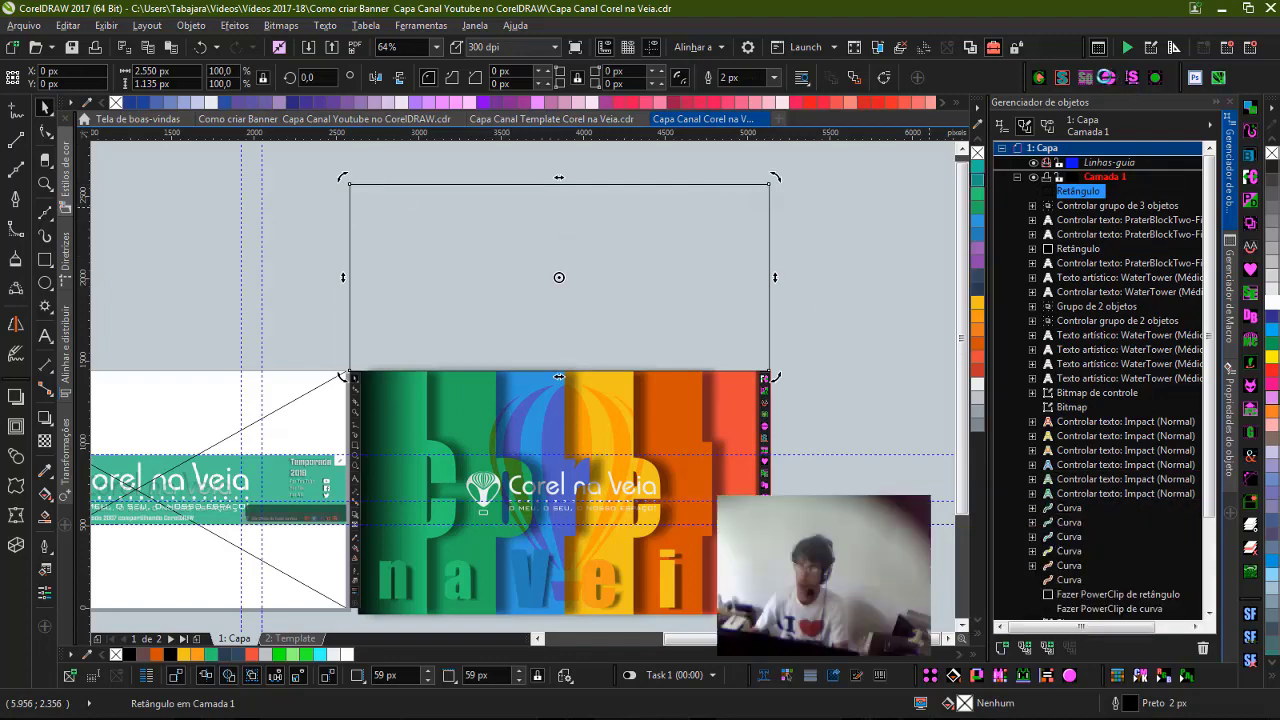
# Divide the new rectangle into 6 vertical strips with JRM-Divide, and move its window clear of the object list.
pyautogui.click(1152, 532)
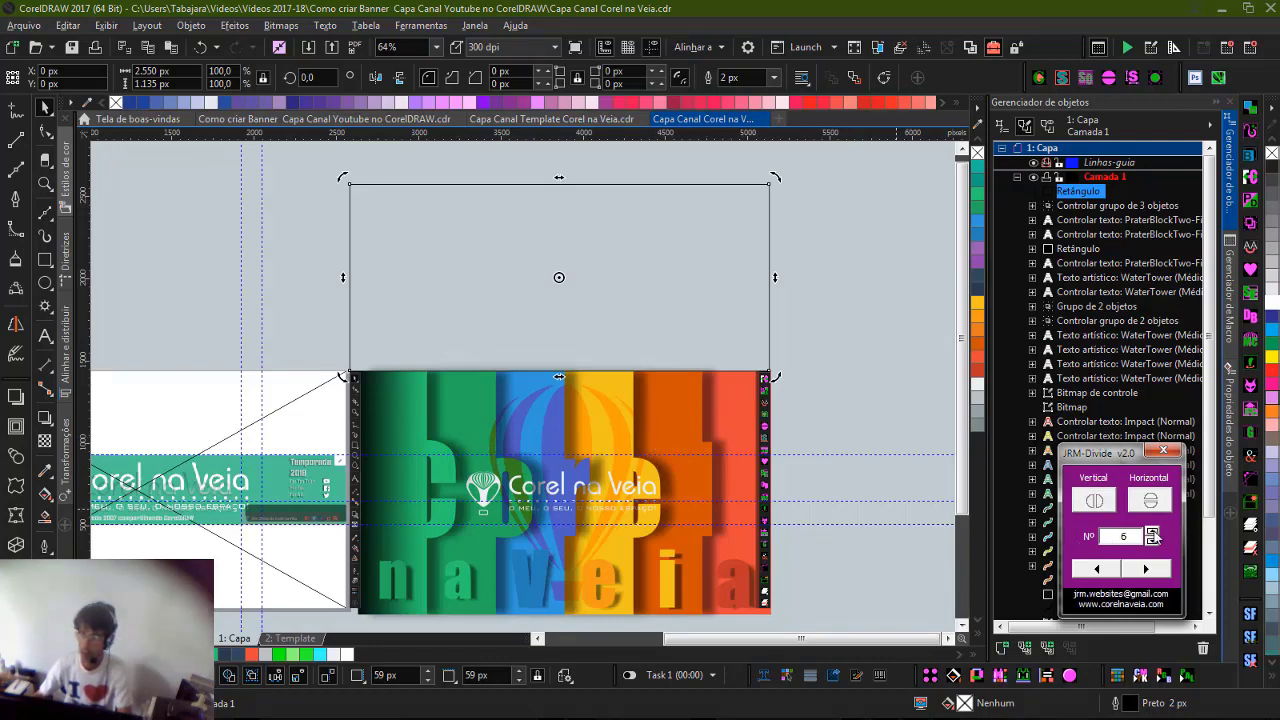
pyautogui.click(1089, 507)
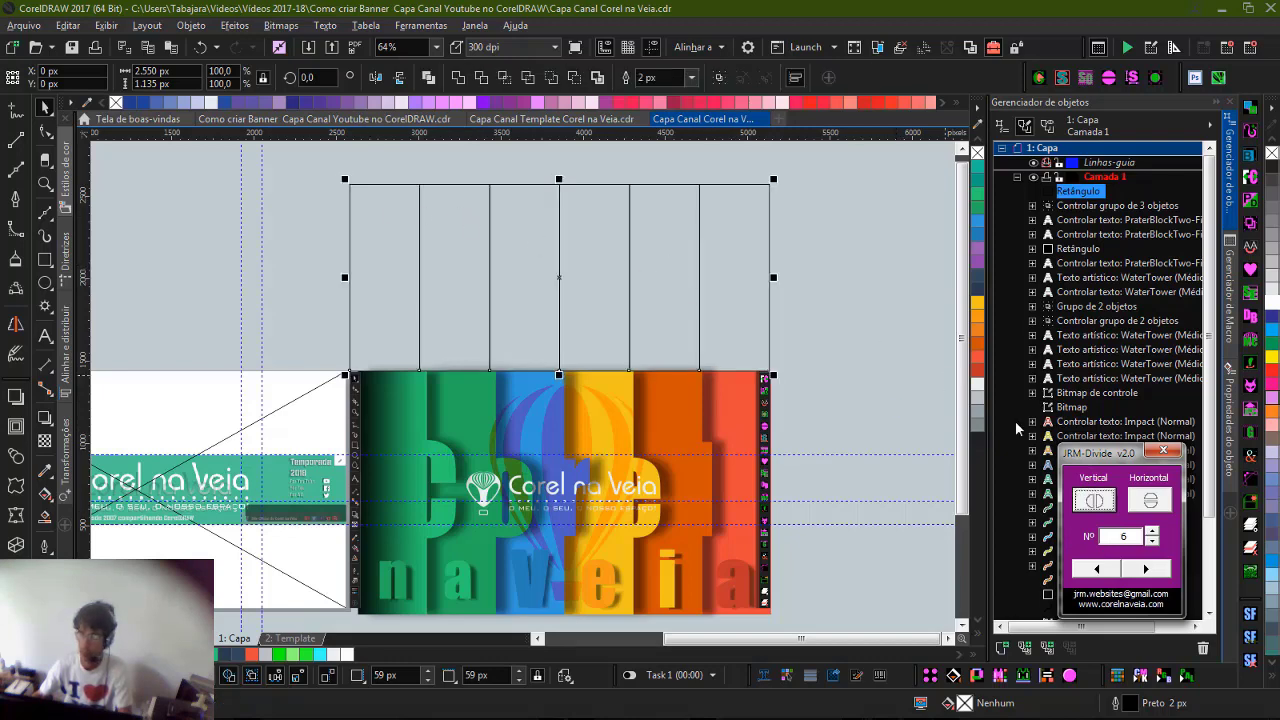
pyautogui.moveTo(1138, 455); pyautogui.dragTo(1077, 343)
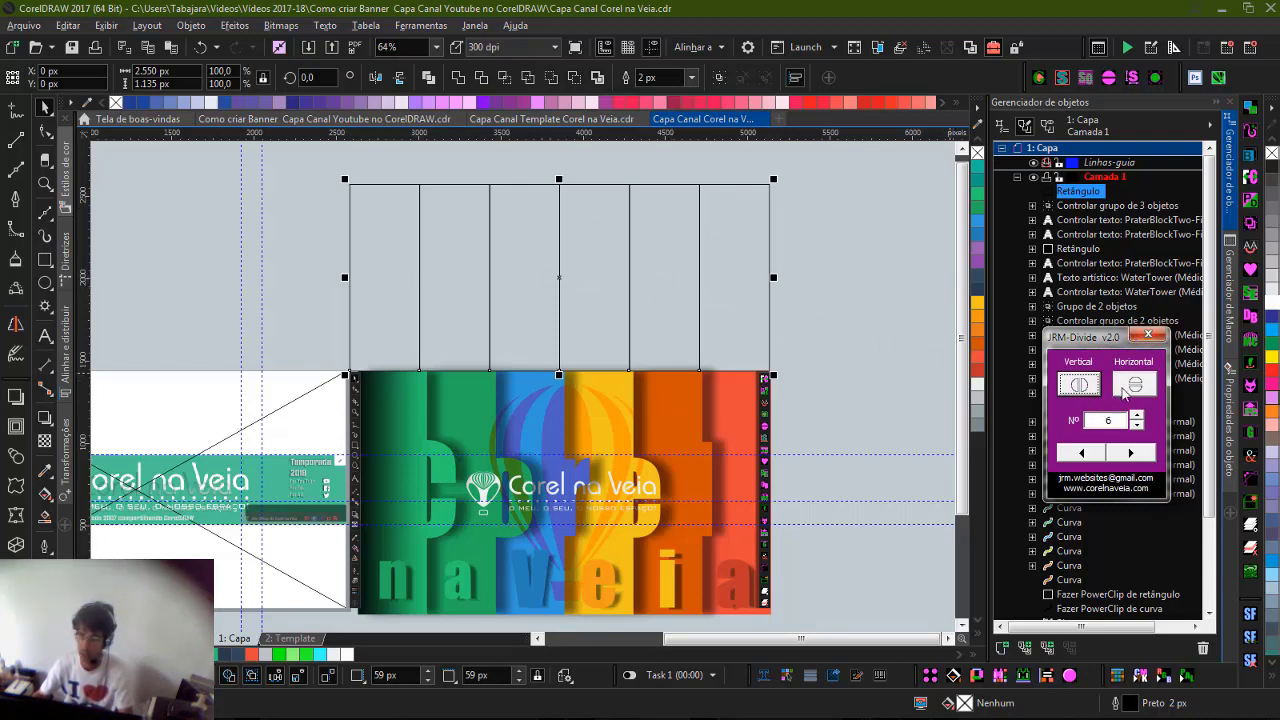
# Try dividing the six vertical strips into 6 horizontal rows, and undo the division.
pyautogui.click(1123, 392)
pyautogui.moveTo(565, 289); pyautogui.dragTo(599, 258)
pyautogui.hotkey('ctrl', 'z')
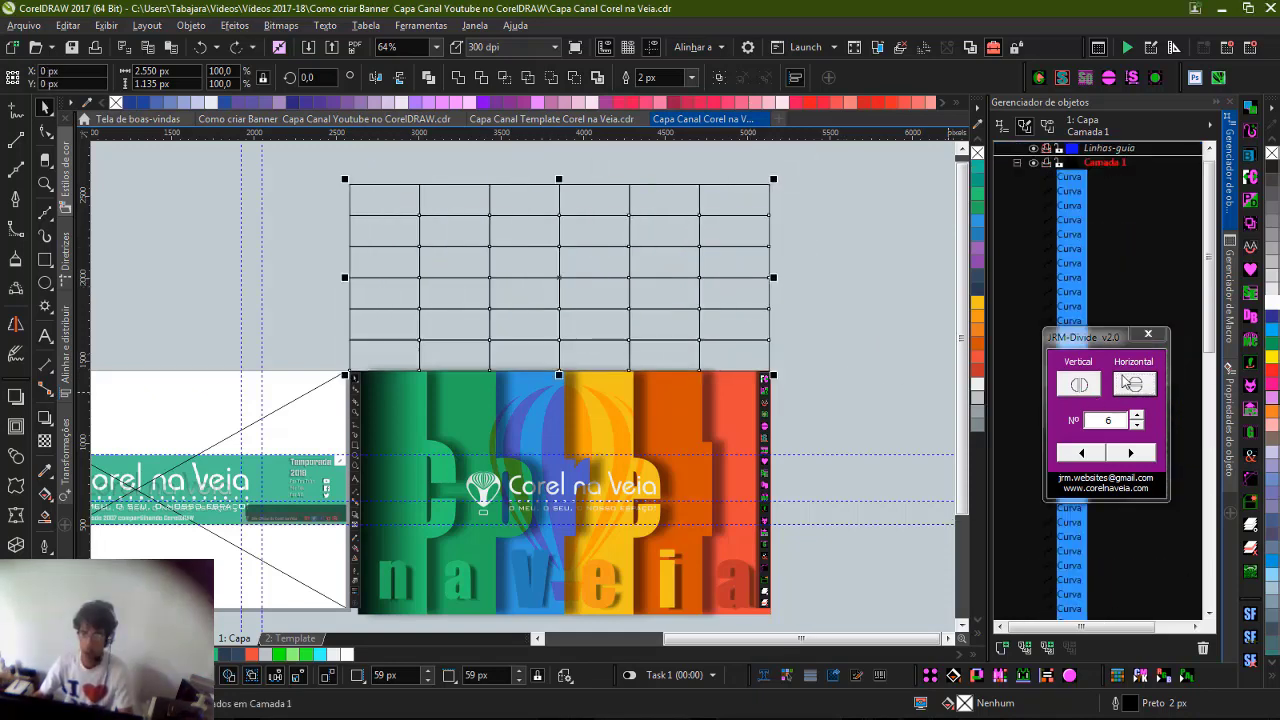
pyautogui.hotkey('ctrl', 'z')
# Reselect all the strips and try dividing them into 6 parts both horizontally and vertically, undoing both divisions.
pyautogui.click(1133, 387)
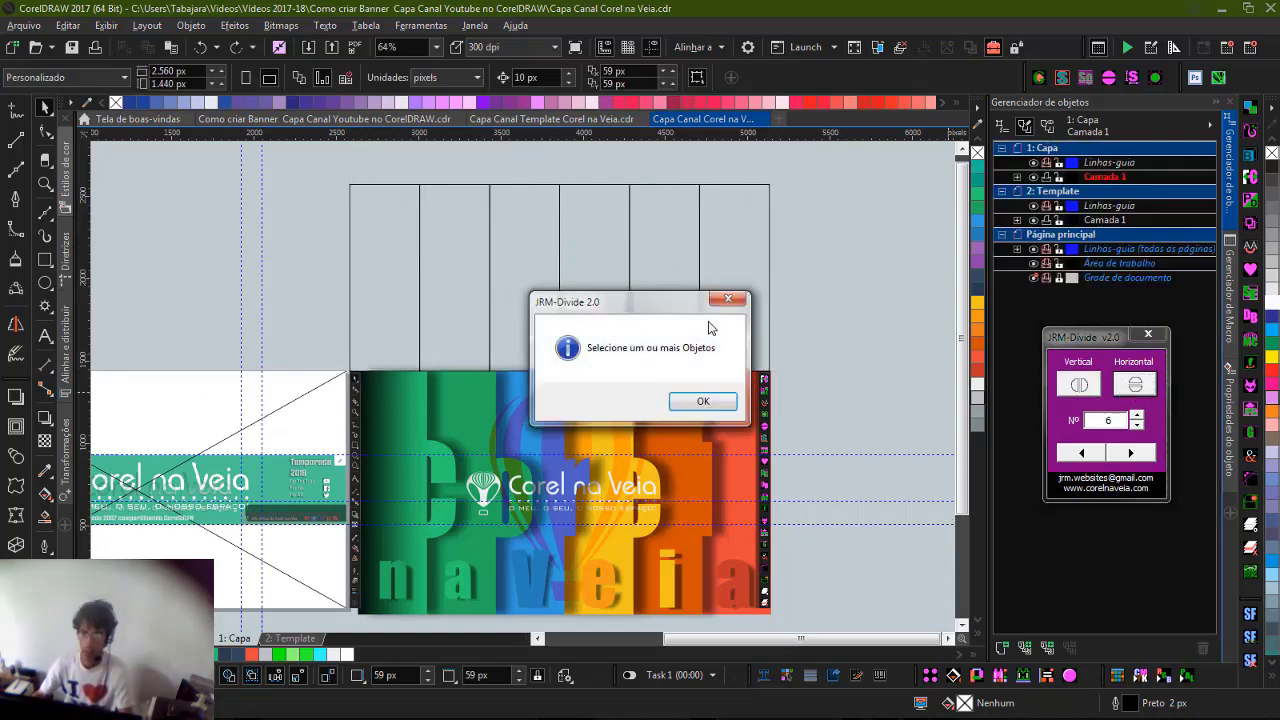
pyautogui.click(703, 401)
pyautogui.moveTo(328, 170); pyautogui.dragTo(819, 404)
pyautogui.click(1133, 385)
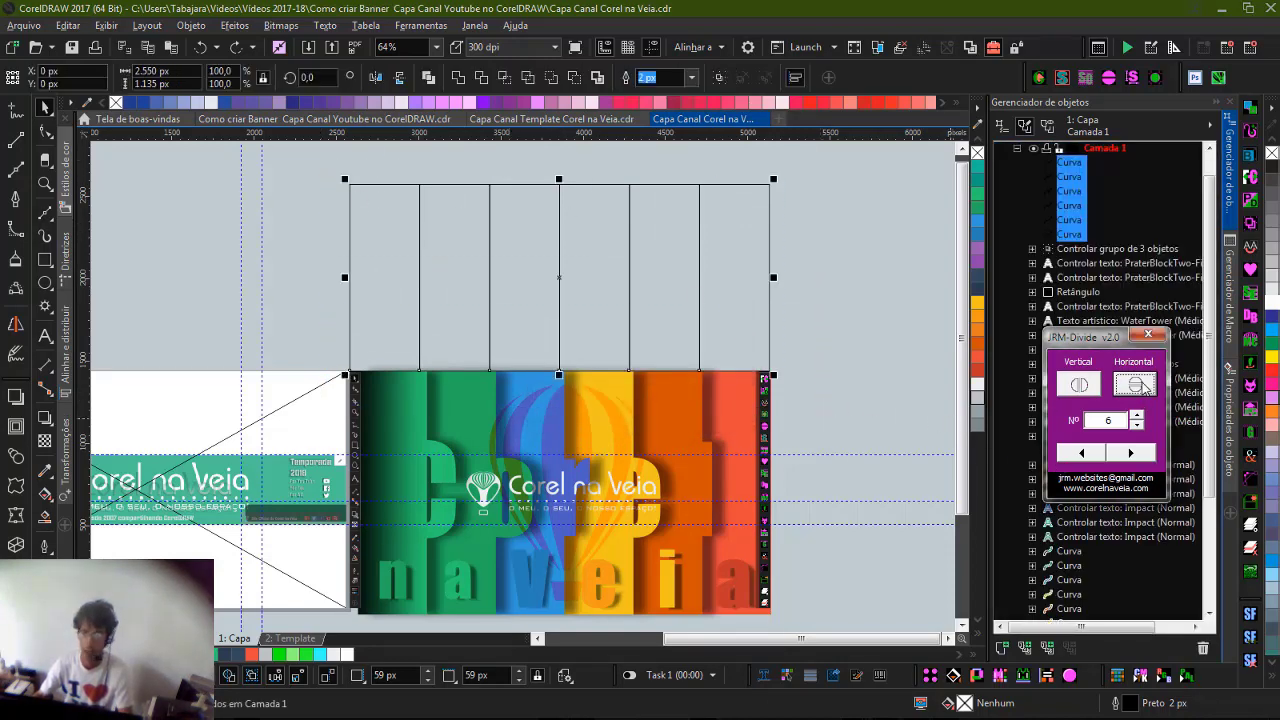
pyautogui.click(1080, 388)
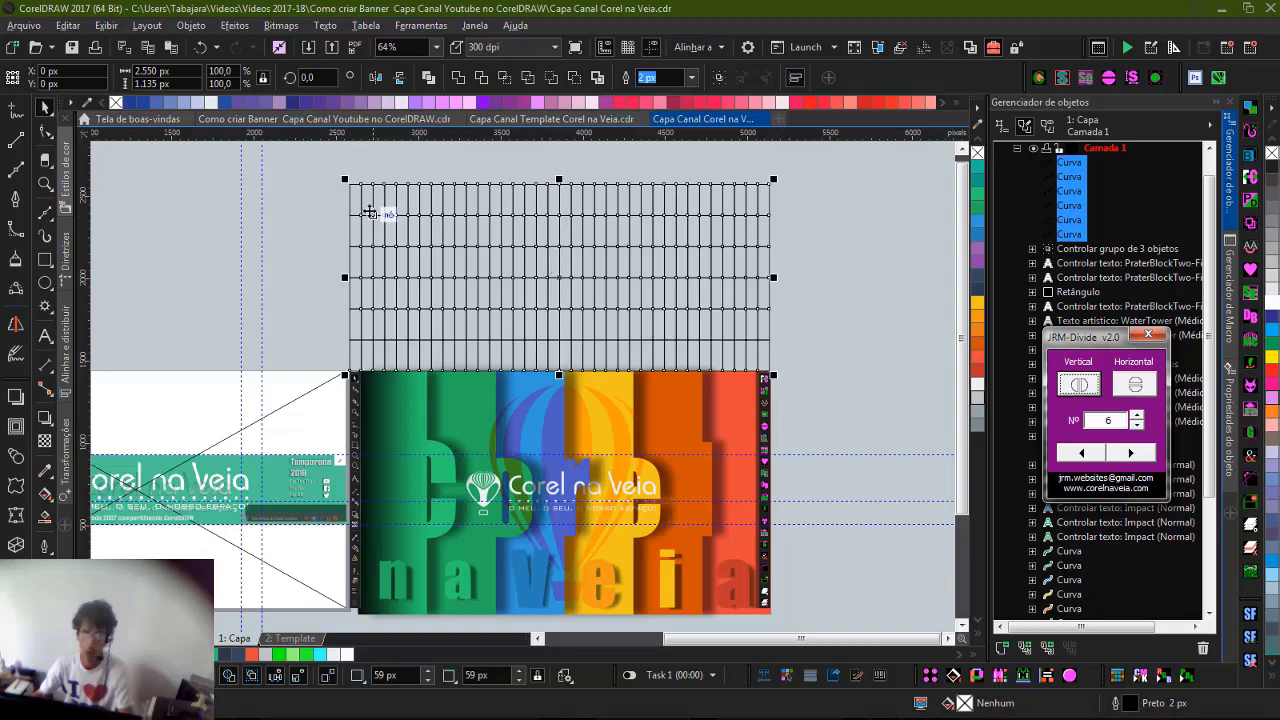
pyautogui.click(843, 271)
pyautogui.hotkey('ctrl', 'z')
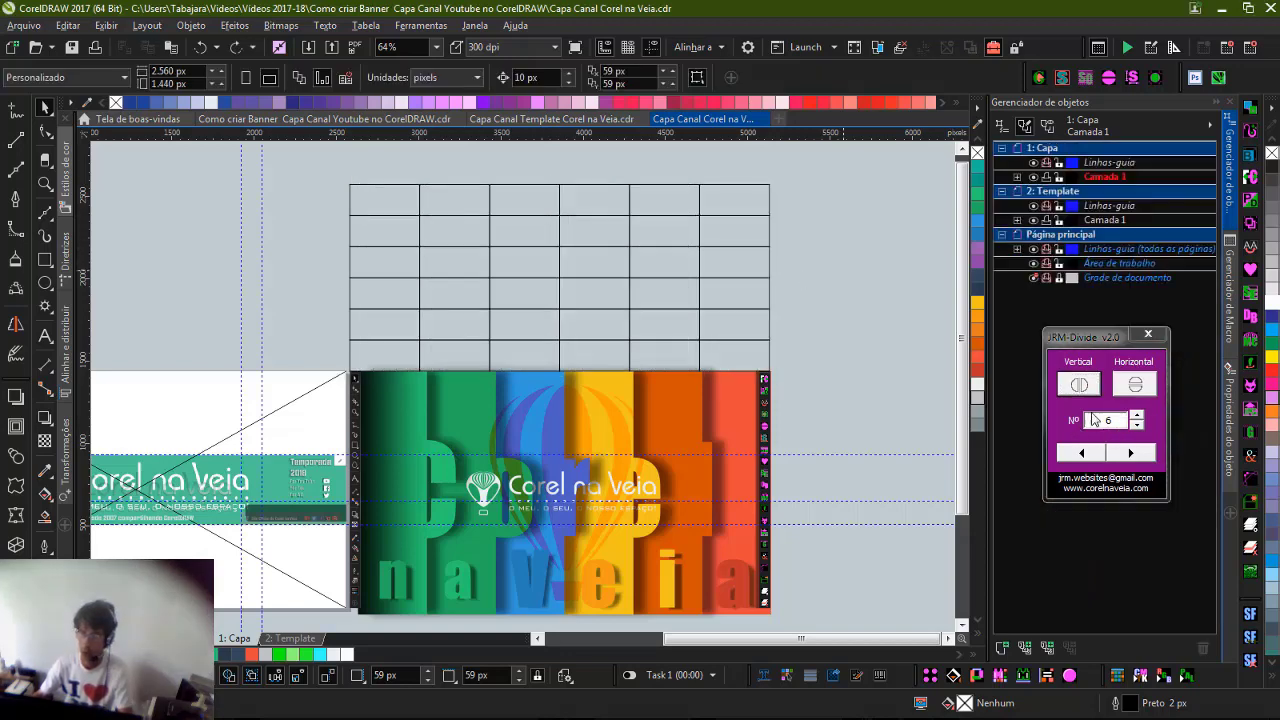
pyautogui.hotkey('ctrl', 'z')
# Add the artistic text "Bando de Estudiosos" in the empty area beside the divided rectangle, above the PowerClip frame.
pyautogui.press('F8')
pyautogui.click(176, 296)
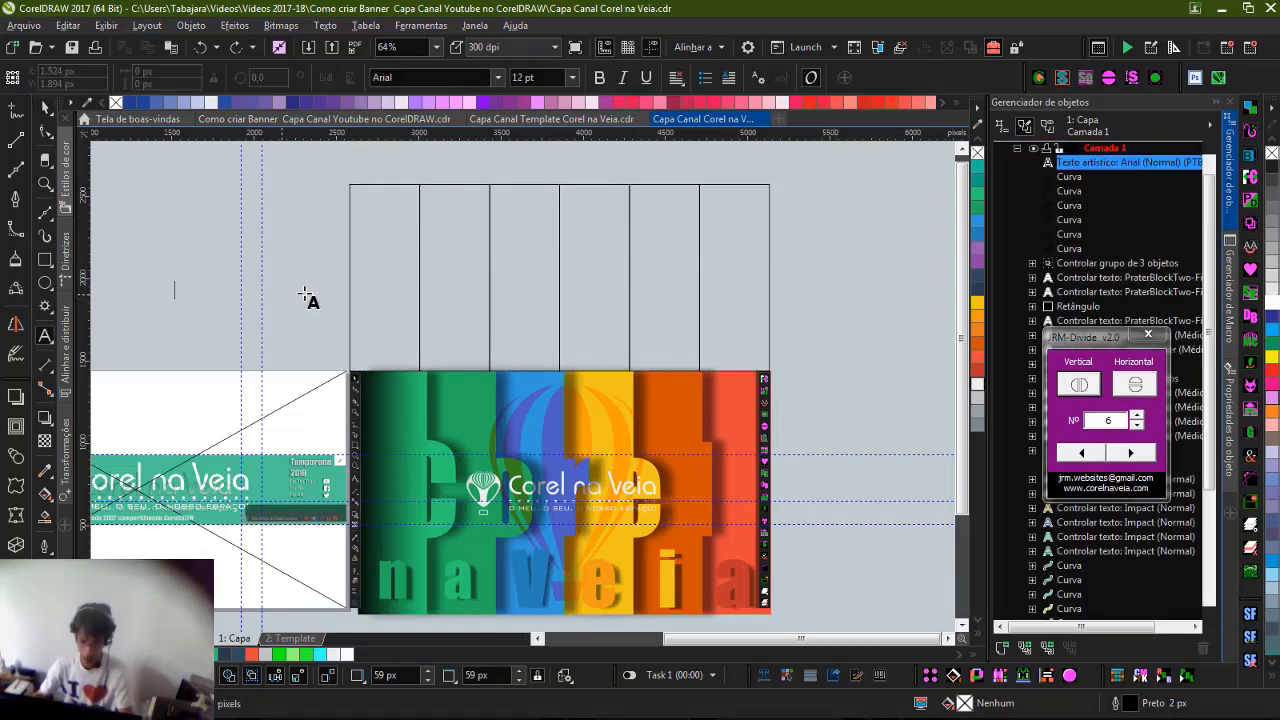
pyautogui.hotkey('alt', 'Tab')
pyautogui.hotkey('alt', 'Tab')
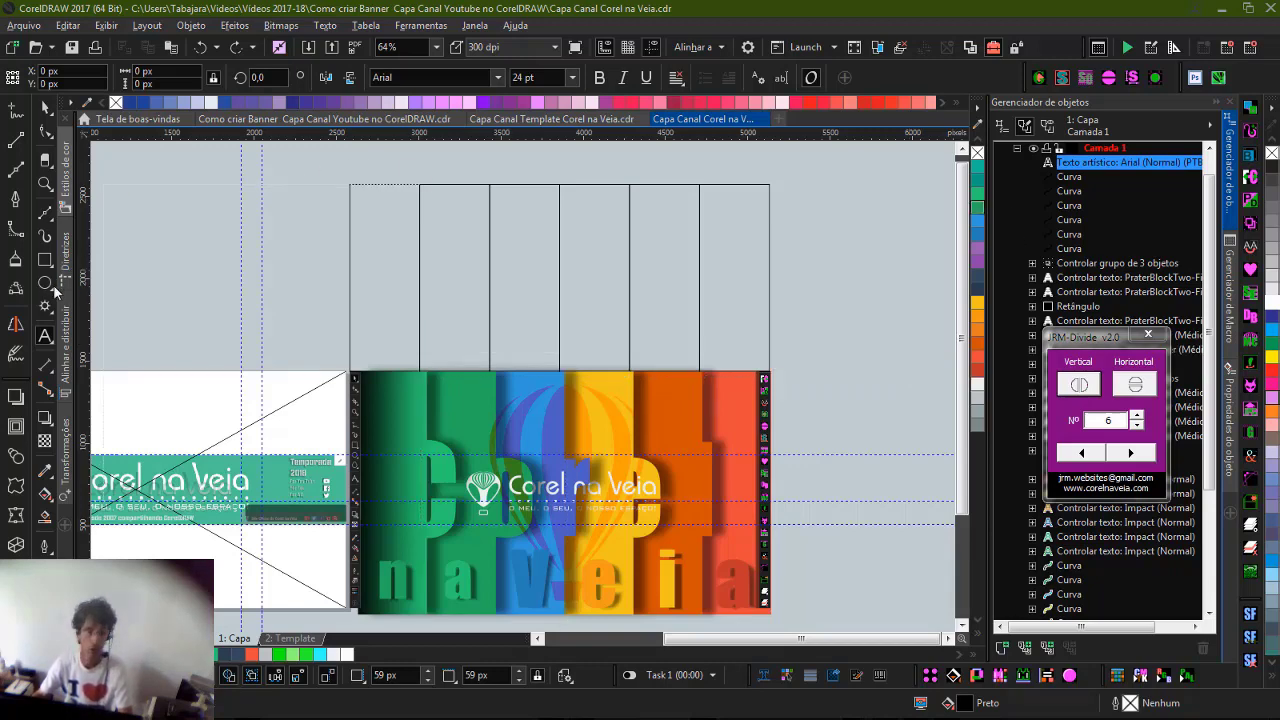
pyautogui.hotkey('ctrl', 'v')
pyautogui.click(45, 107)
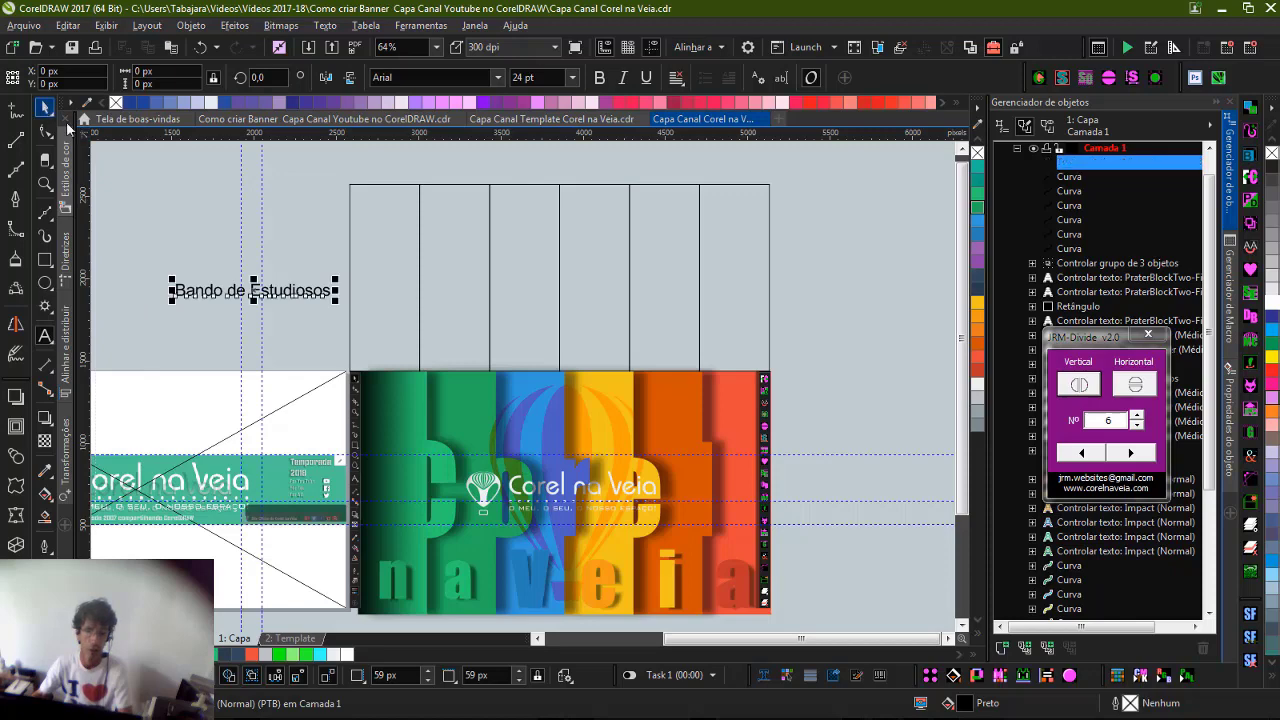
# Set the font of the "Bando de Estudiosos" text to Arial MT Black.
pyautogui.click(494, 80)
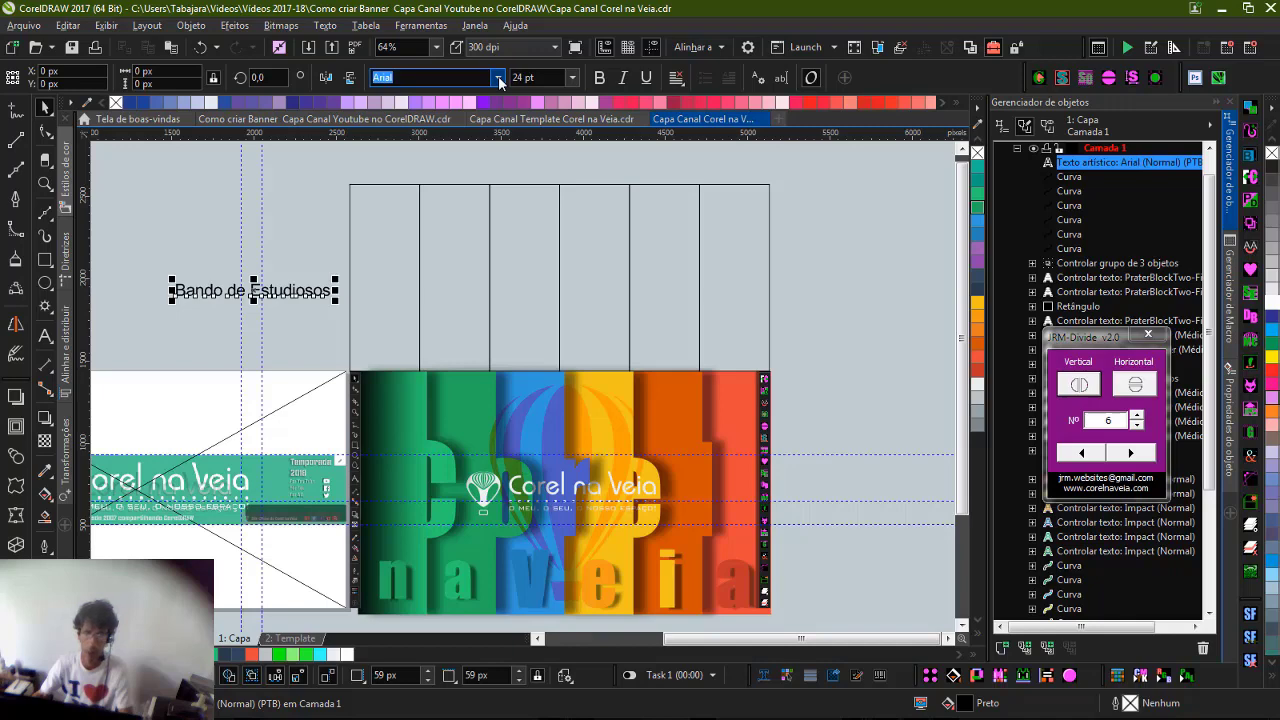
pyautogui.click(498, 79)
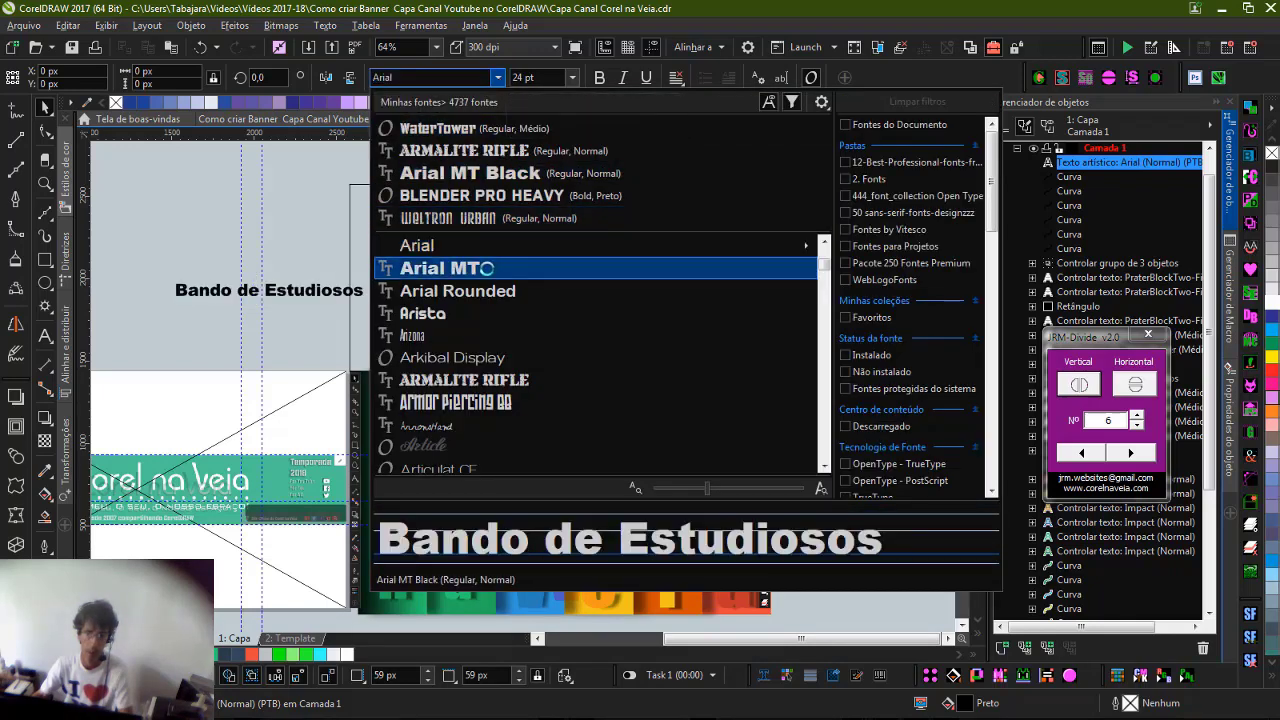
pyautogui.click(487, 268)
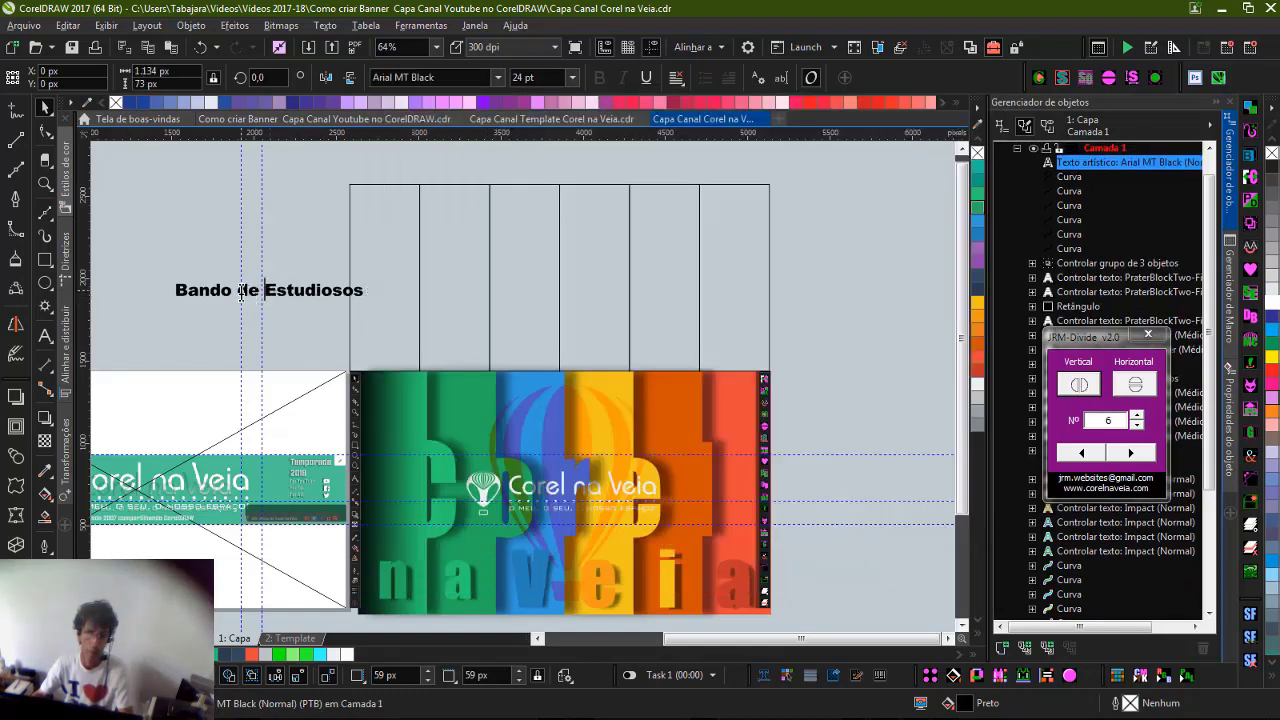
# Put "de Estudiosos" on a second line and break the text apart into two separate line objects.
pyautogui.press('F8')
pyautogui.click(241, 291)
pyautogui.press('Return')
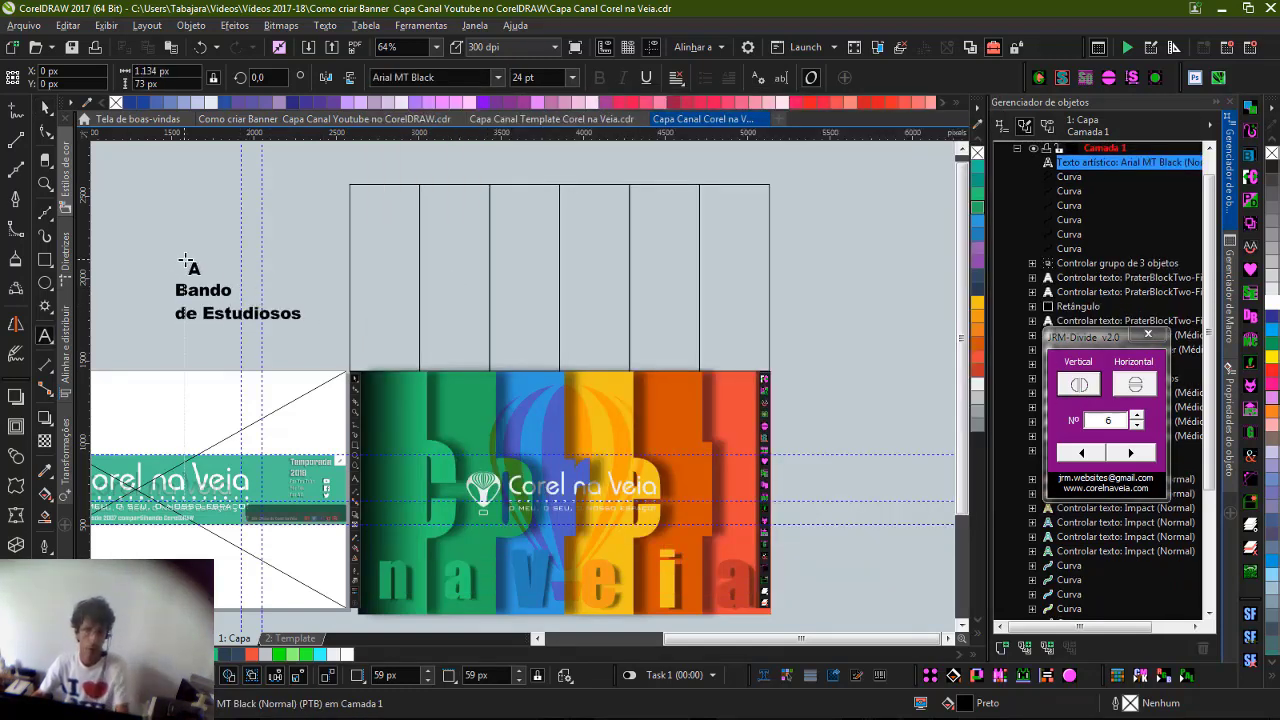
pyautogui.hotkey('ctrl', 'space')
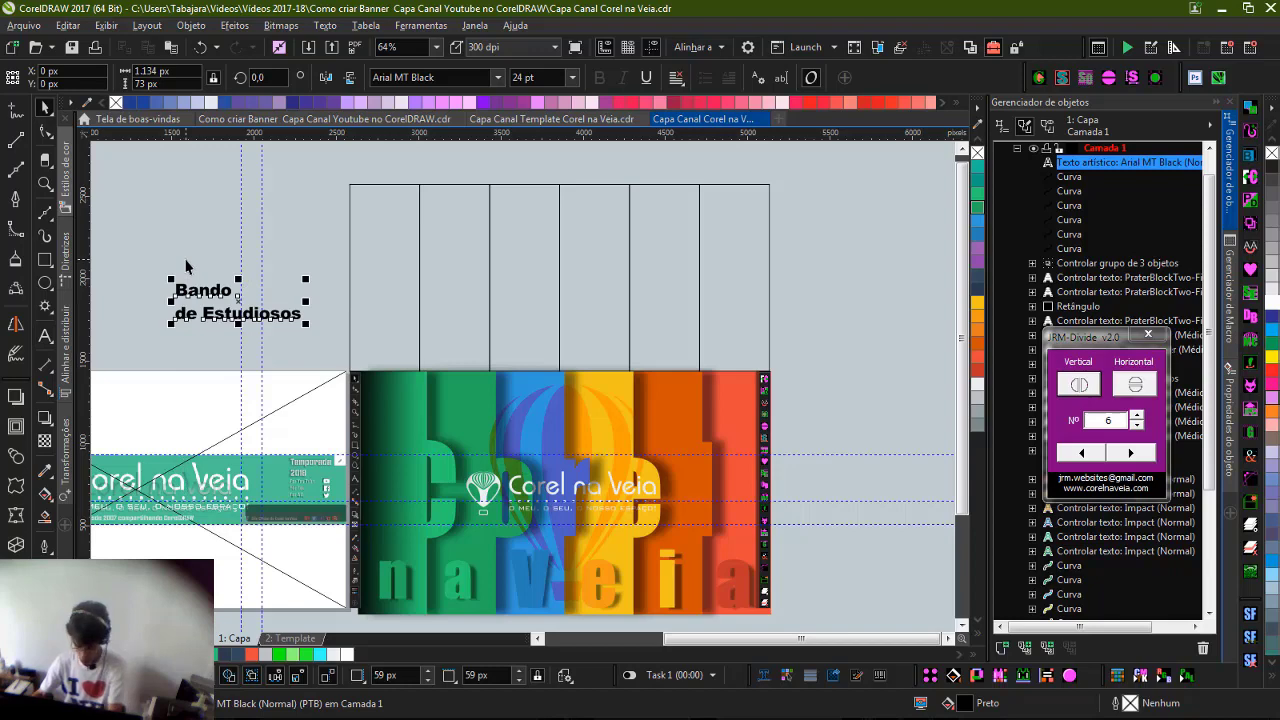
pyautogui.hotkey('ctrl', 'k')
# Enlarge the word Bando to about 109 pt and move it onto the divided rectangle.
pyautogui.click(236, 292)
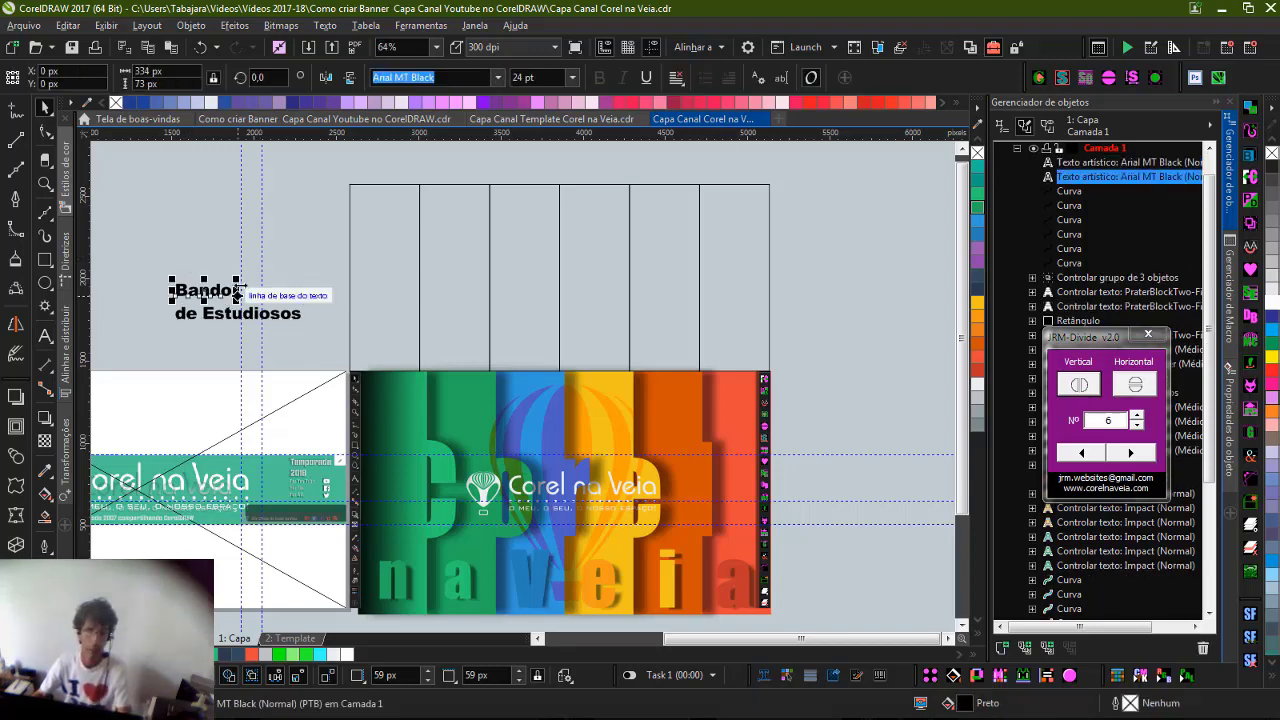
pyautogui.moveTo(237, 291); pyautogui.dragTo(425, 150)
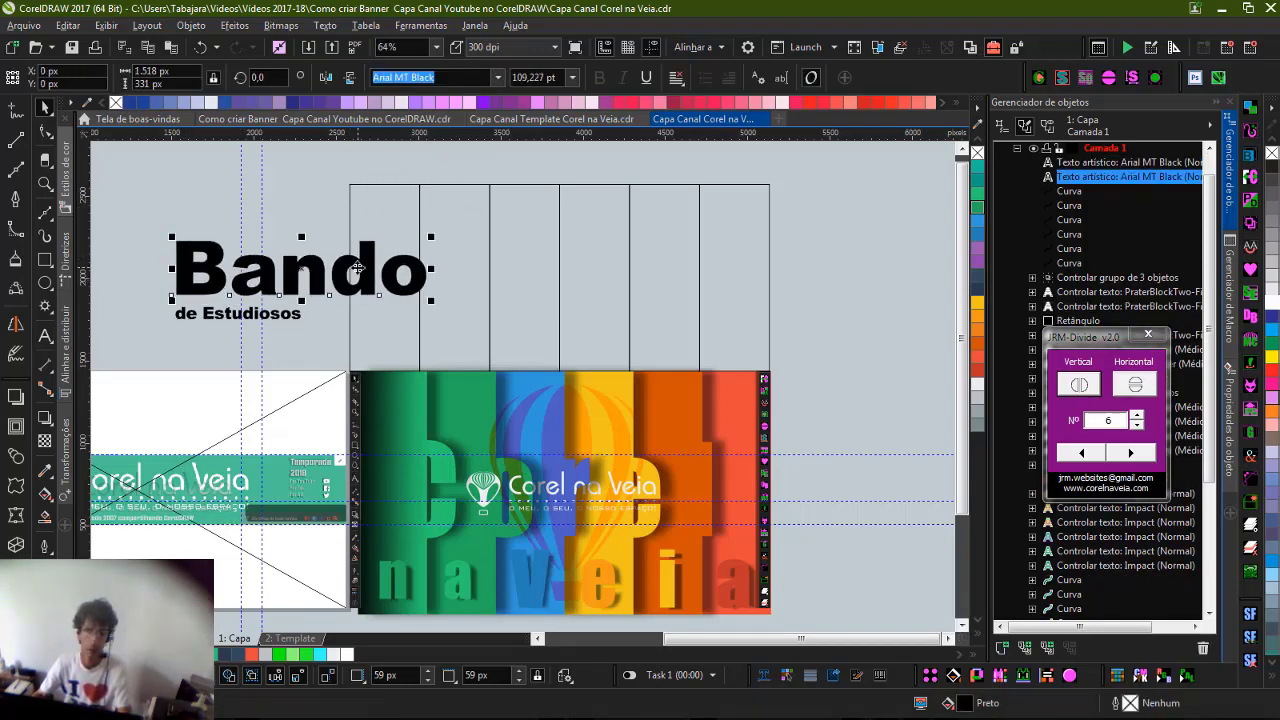
pyautogui.moveTo(357, 268); pyautogui.dragTo(571, 286)
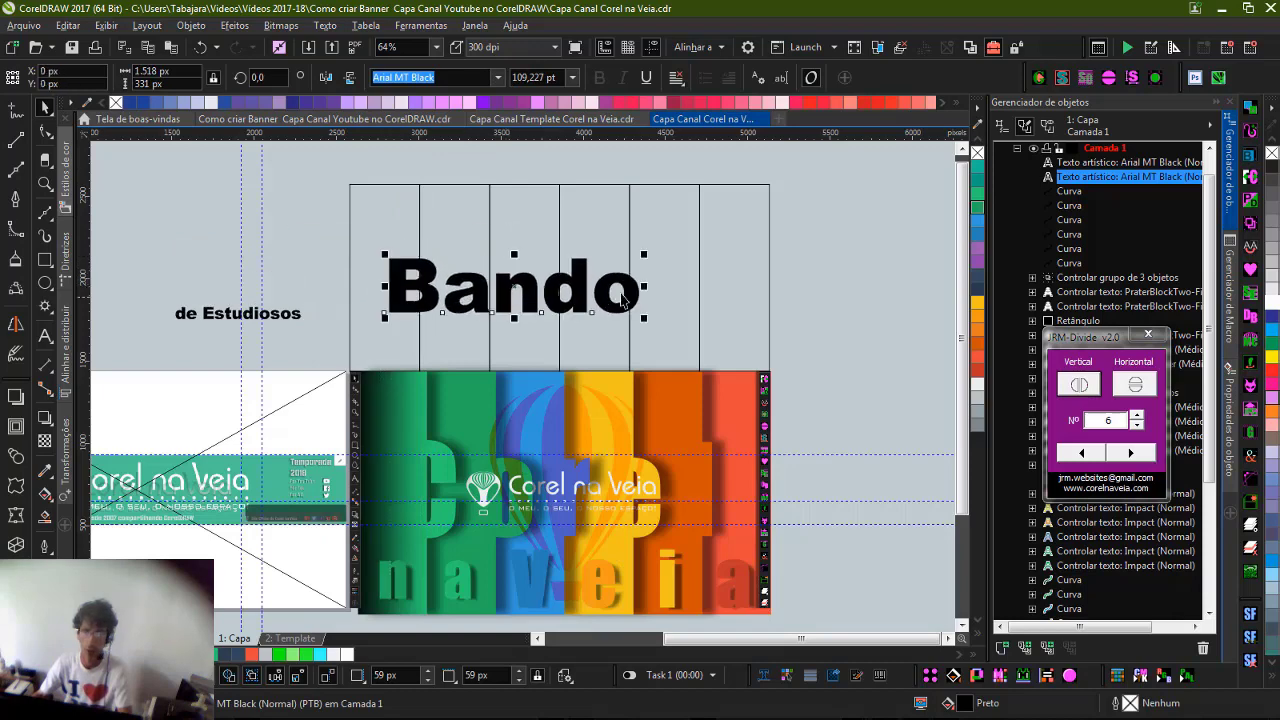
# Widen the letter spacing of Bando so each letter crosses a strip border, and break the word into individual letters.
pyautogui.press('F10')
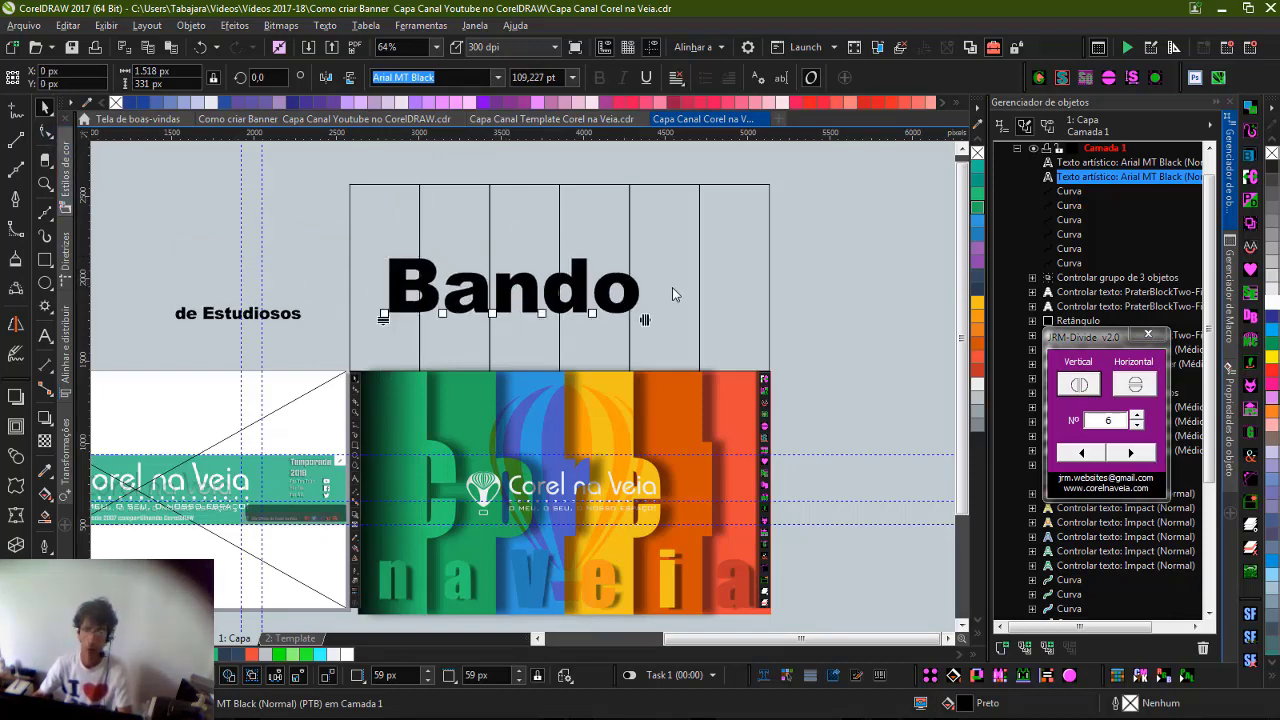
pyautogui.moveTo(664, 321); pyautogui.dragTo(730, 320)
pyautogui.press('space')
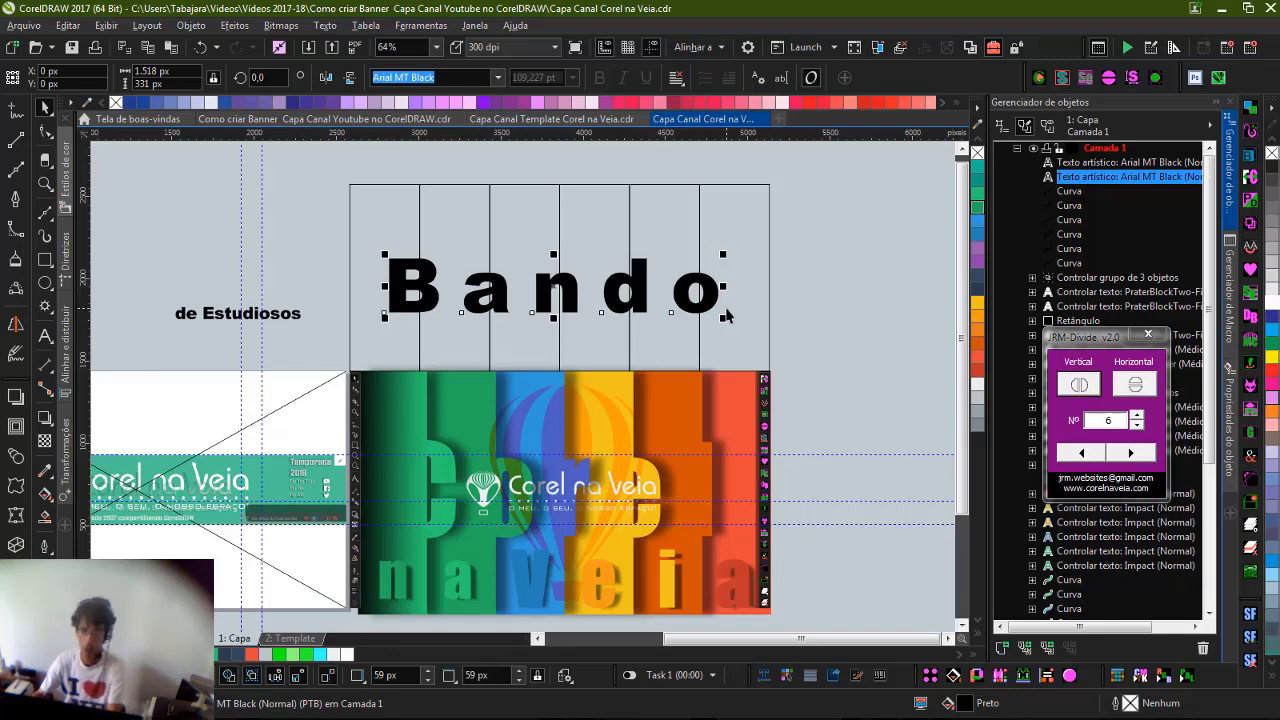
pyautogui.hotkey('ctrl', 'k')
pyautogui.click(449, 314)
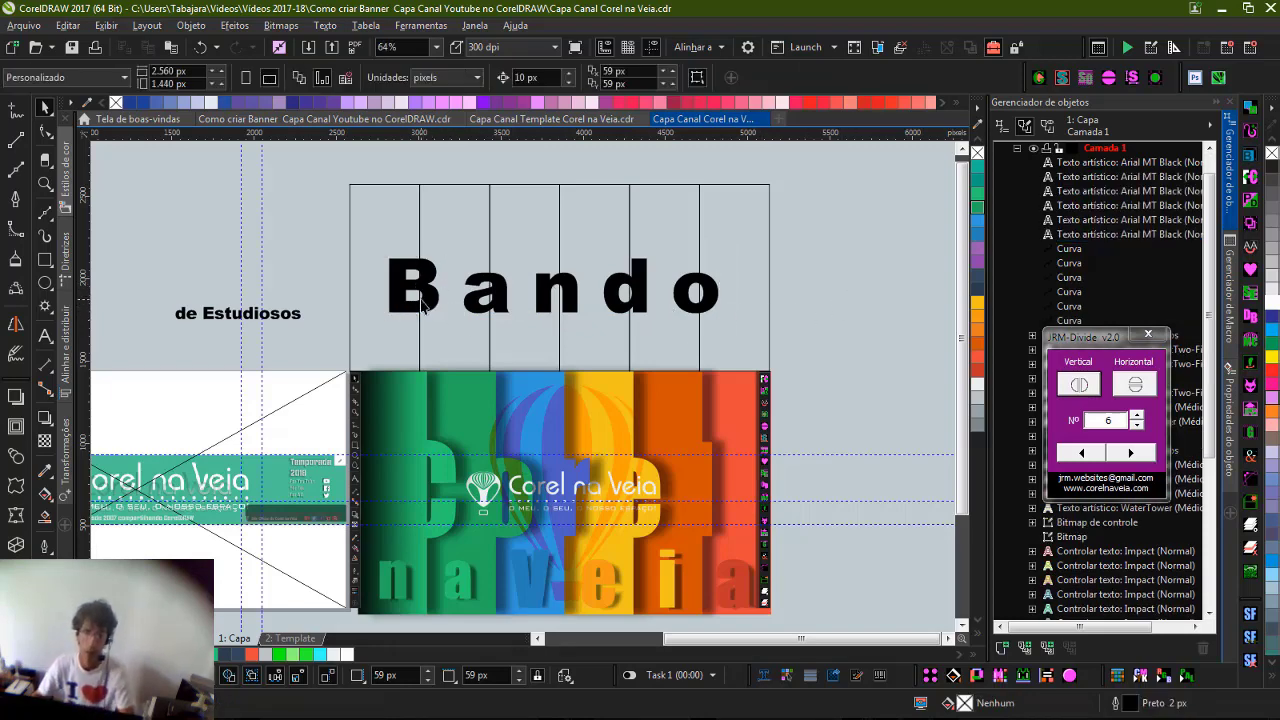
# Weld the letter B to the first strip of the divided rectangle, undoing a first attempt with another shaping operation.
pyautogui.click(424, 304)
pyautogui.keyDown('shift'); pyautogui.click(388, 241); pyautogui.keyUp('shift')
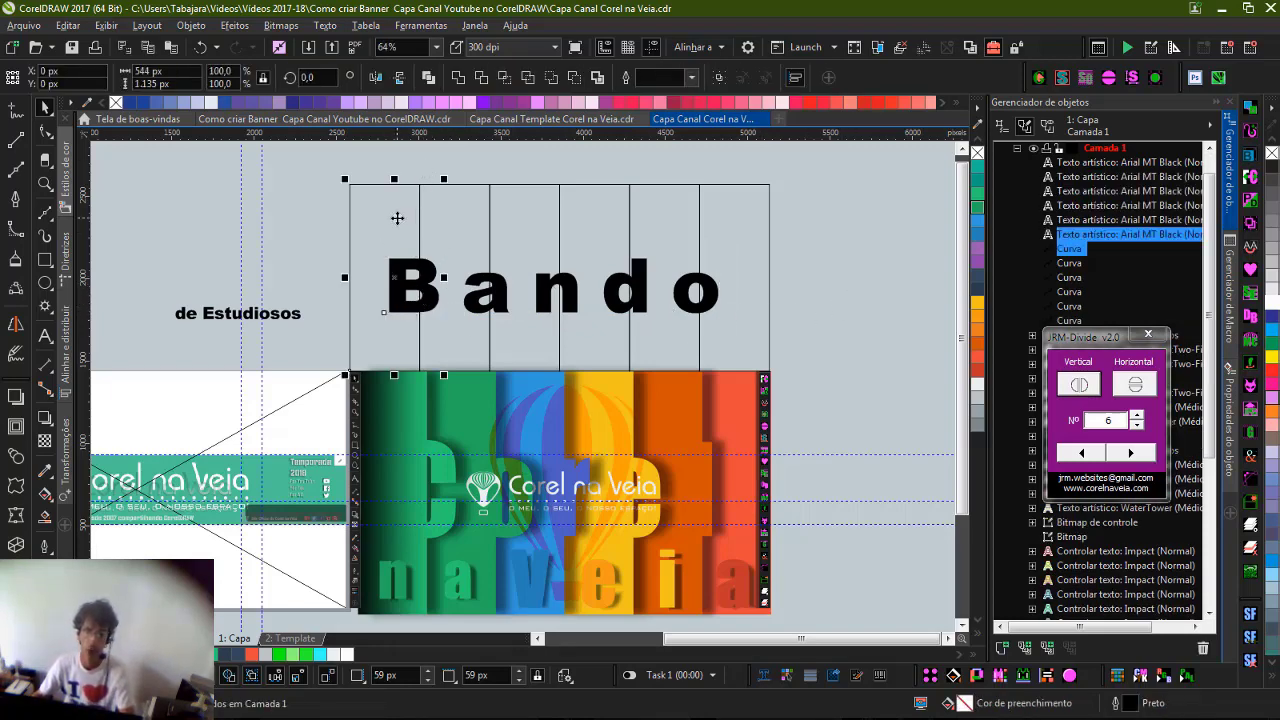
pyautogui.click(481, 77)
pyautogui.hotkey('ctrl', 'z')
pyautogui.click(458, 77)
pyautogui.press('Delete')
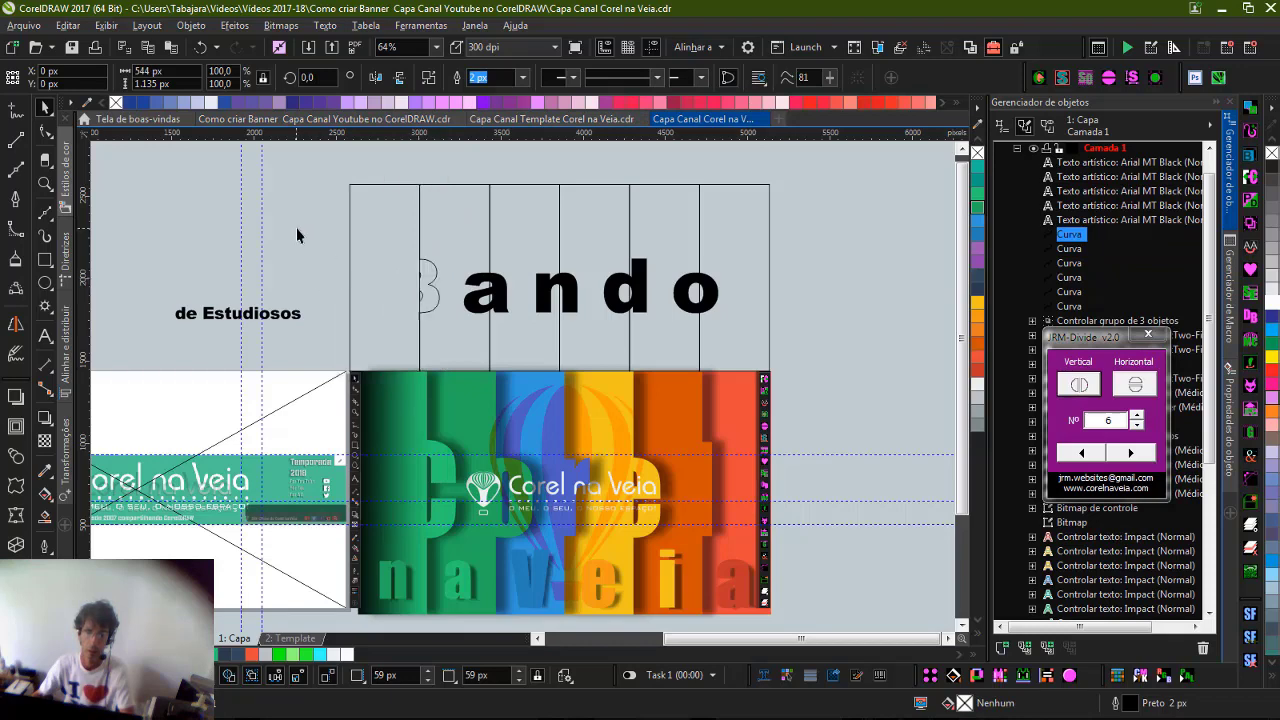
# Try moving the welded B strip away from the other strips to check its shape, and undo the move.
pyautogui.click(297, 237)
pyautogui.moveTo(402, 294); pyautogui.dragTo(346, 262)
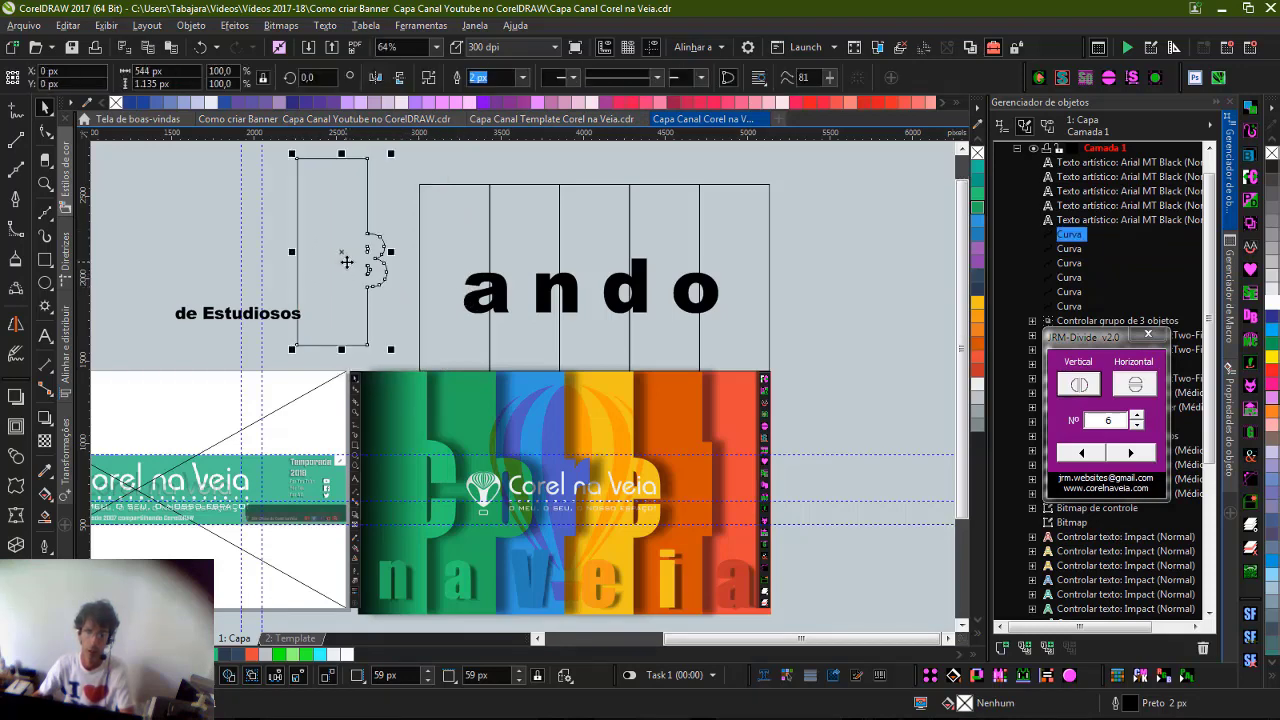
pyautogui.hotkey('ctrl', 'z')
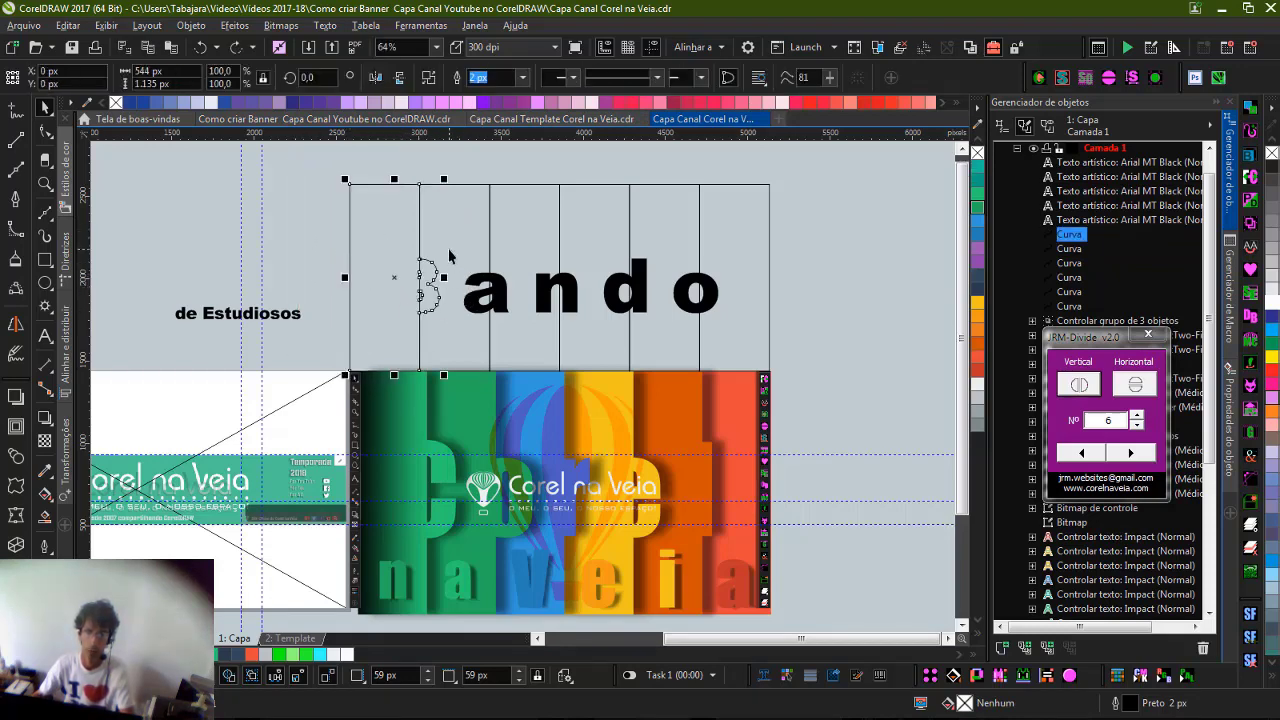
pyautogui.click(394, 249)
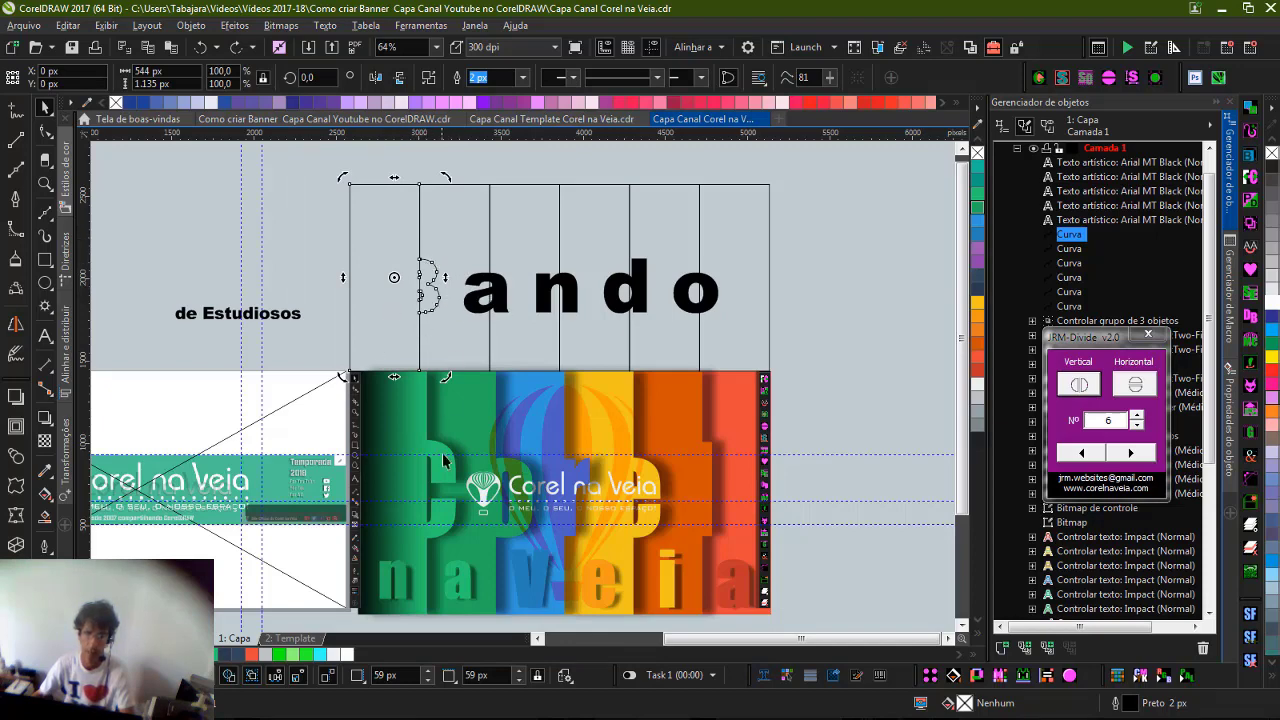
# Weld the letter "a" to the second strip of the divided rectangle and clear the selection.
pyautogui.click(490, 288)
pyautogui.click(462, 248)
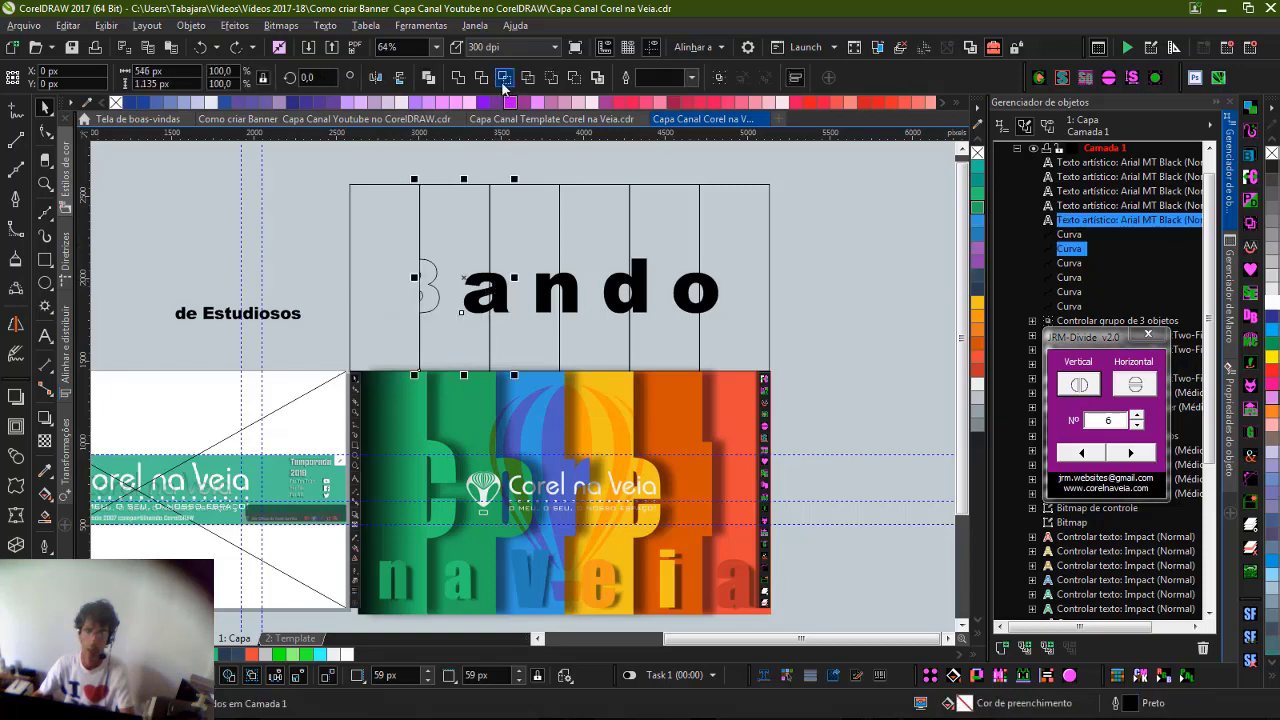
pyautogui.hotkey('ctrl', 'z')
pyautogui.click(458, 77)
pyautogui.click(819, 340)
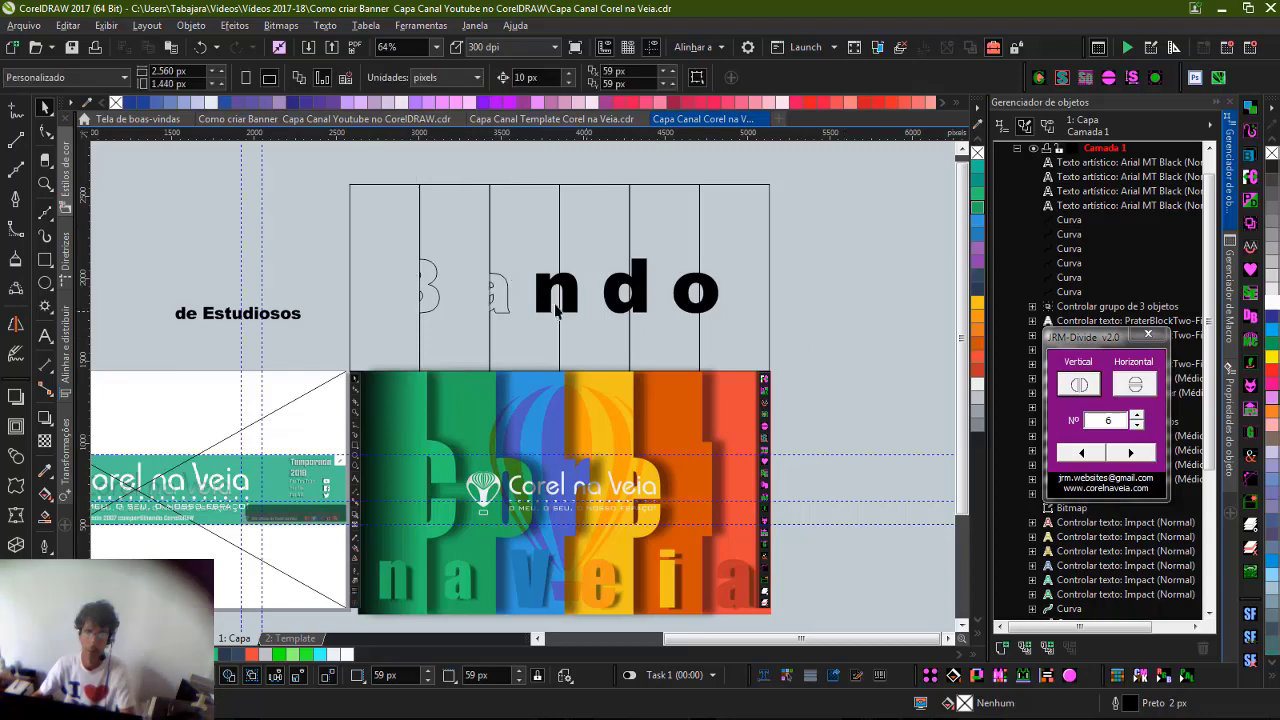
# Weld the letter "n" to the third strip of the divided rectangle and clear the selection.
pyautogui.click(462, 291)
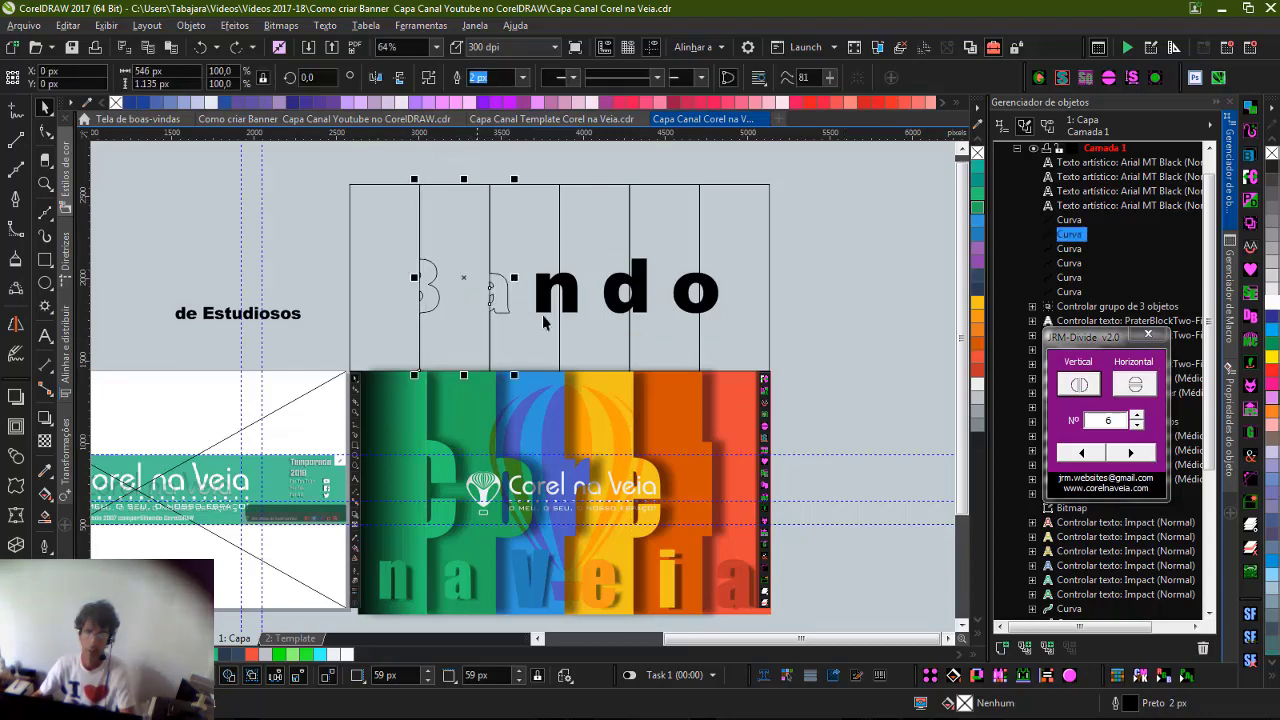
pyautogui.click(573, 308)
pyautogui.keyDown('shift'); pyautogui.click(515, 247); pyautogui.keyUp('shift')
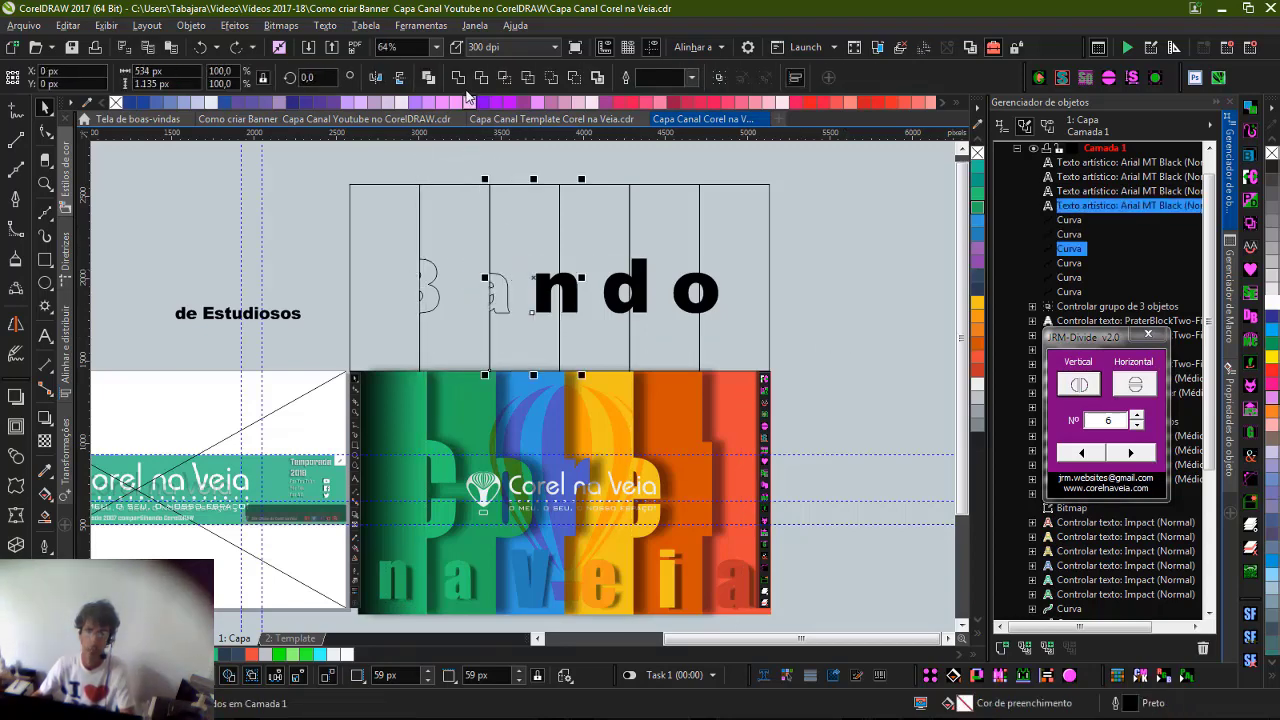
pyautogui.click(458, 77)
pyautogui.hotkey('ctrl', 'l')
pyautogui.click(660, 305)
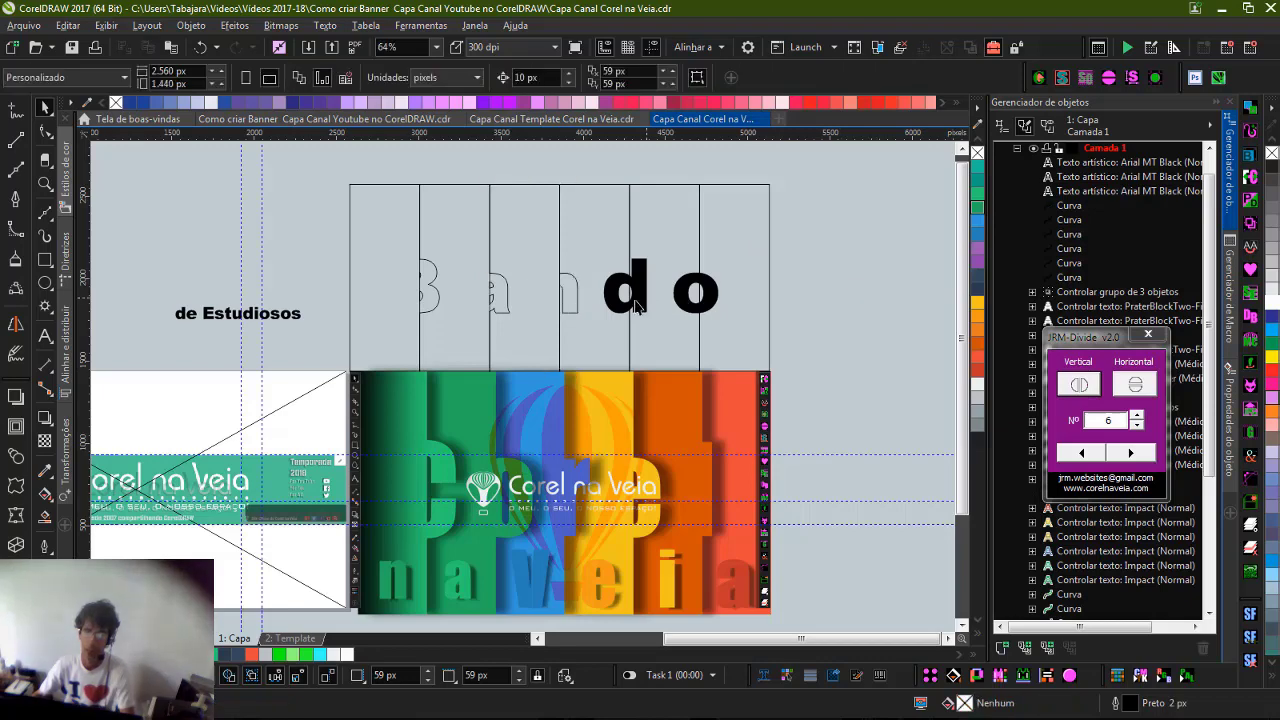
# Weld the letter "d" to the fourth strip and the letter "o" to the fifth strip, and clear the selection.
pyautogui.click(635, 305)
pyautogui.keyDown('shift'); pyautogui.click(574, 208); pyautogui.keyUp('shift')
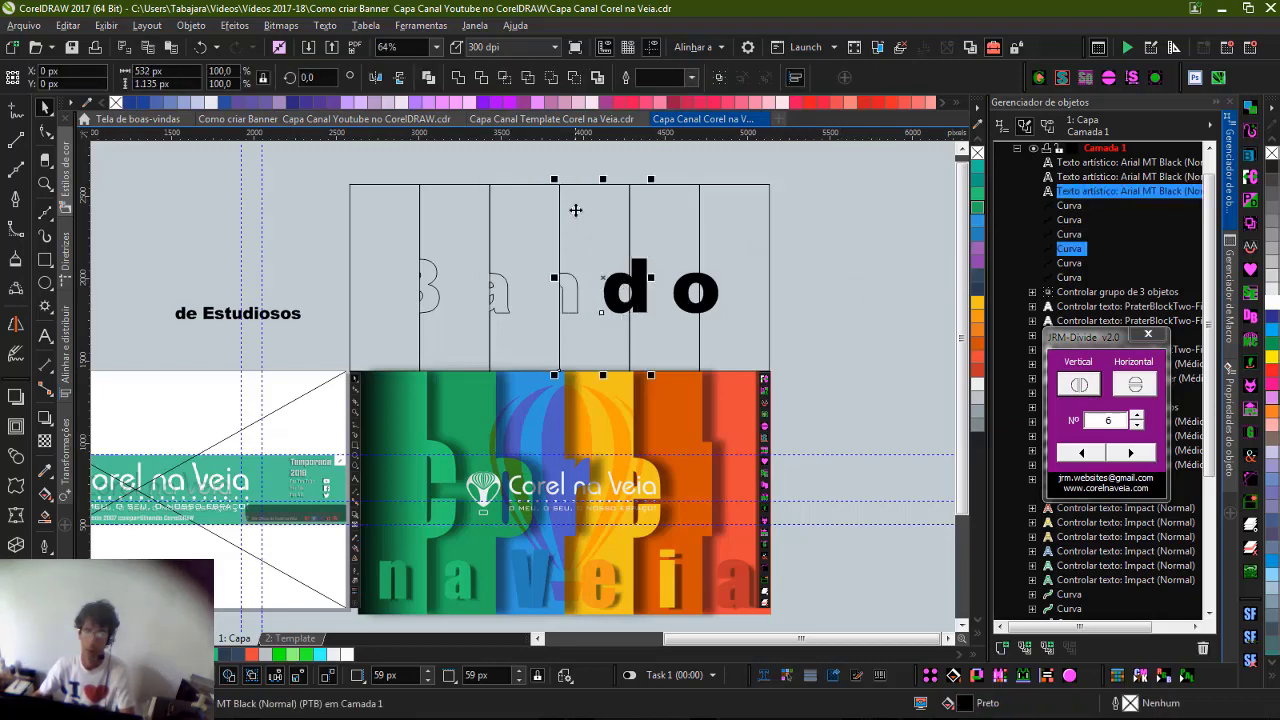
pyautogui.click(458, 78)
pyautogui.click(695, 292)
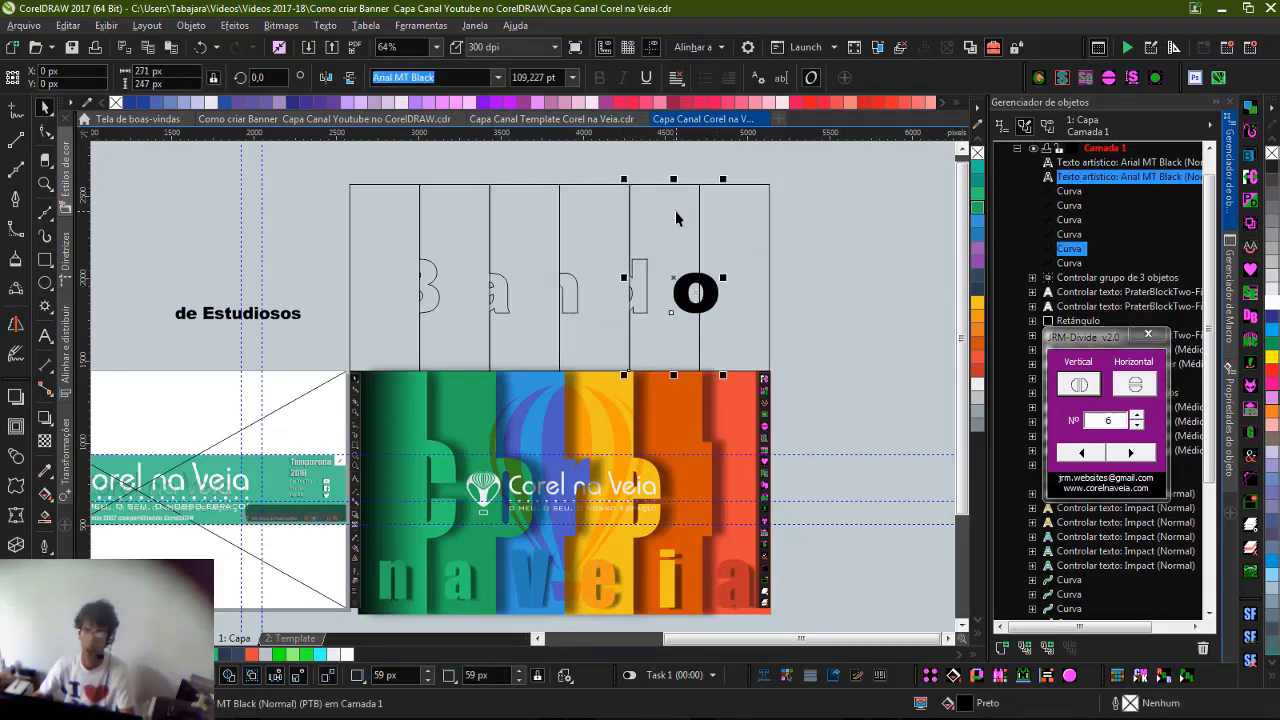
pyautogui.click(462, 78)
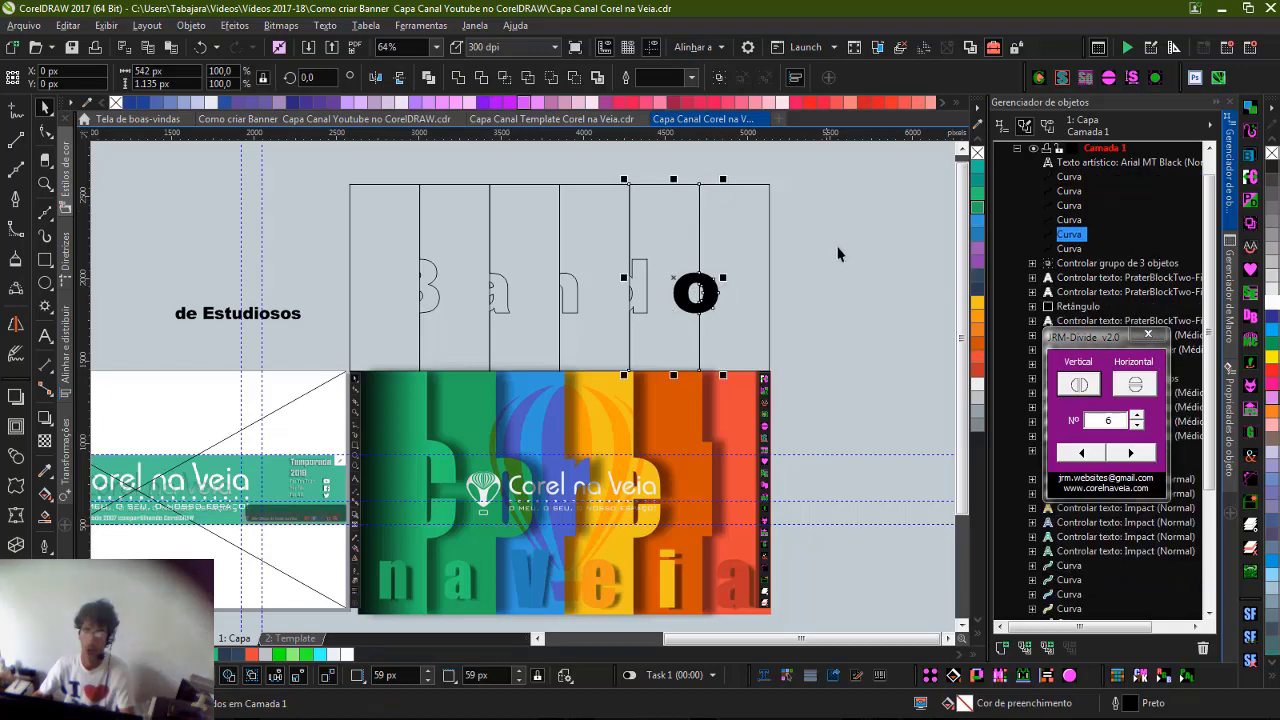
pyautogui.click(872, 287)
# Convert each of the six letter strips into an empty PowerClip frame.
pyautogui.click(752, 268)
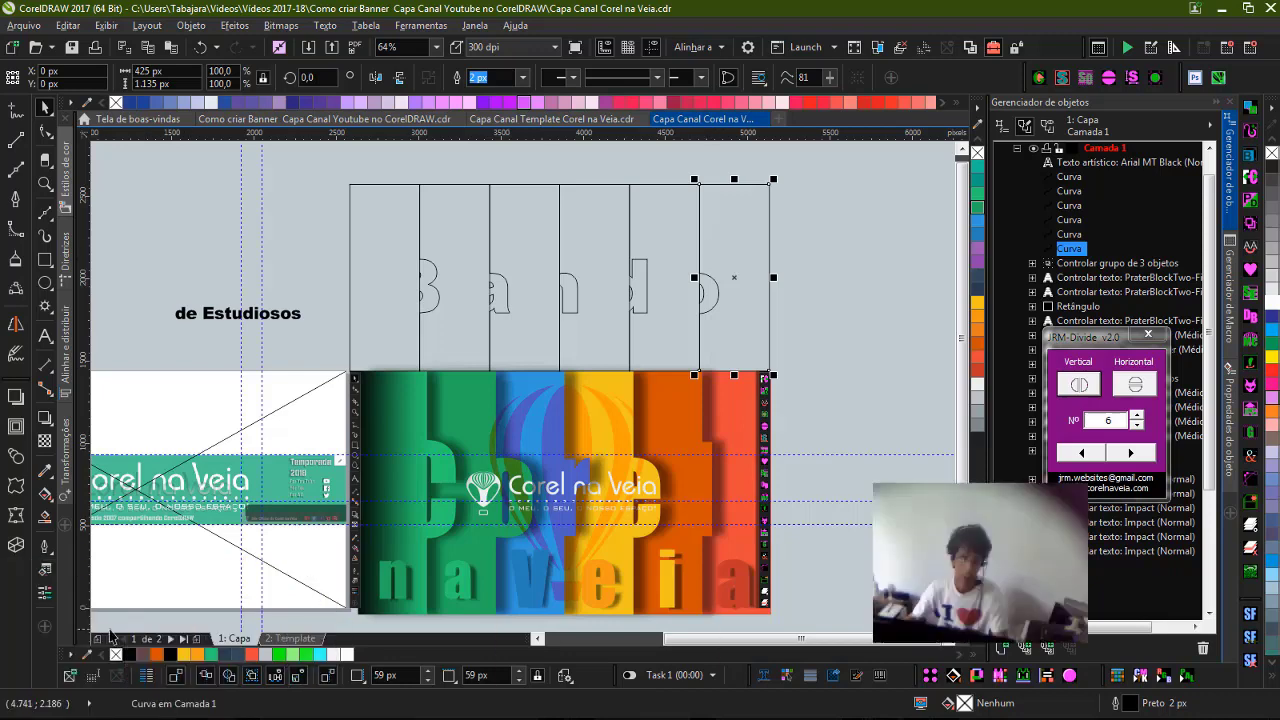
pyautogui.click(92, 675)
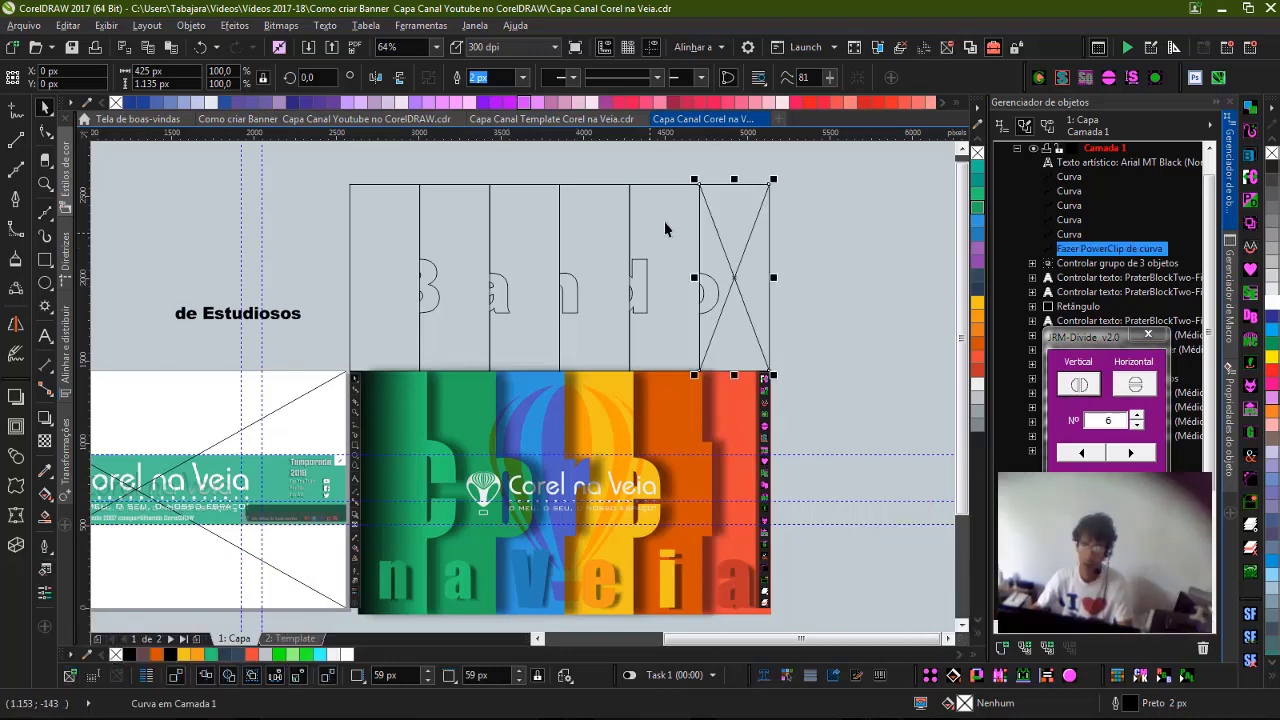
pyautogui.click(68, 677)
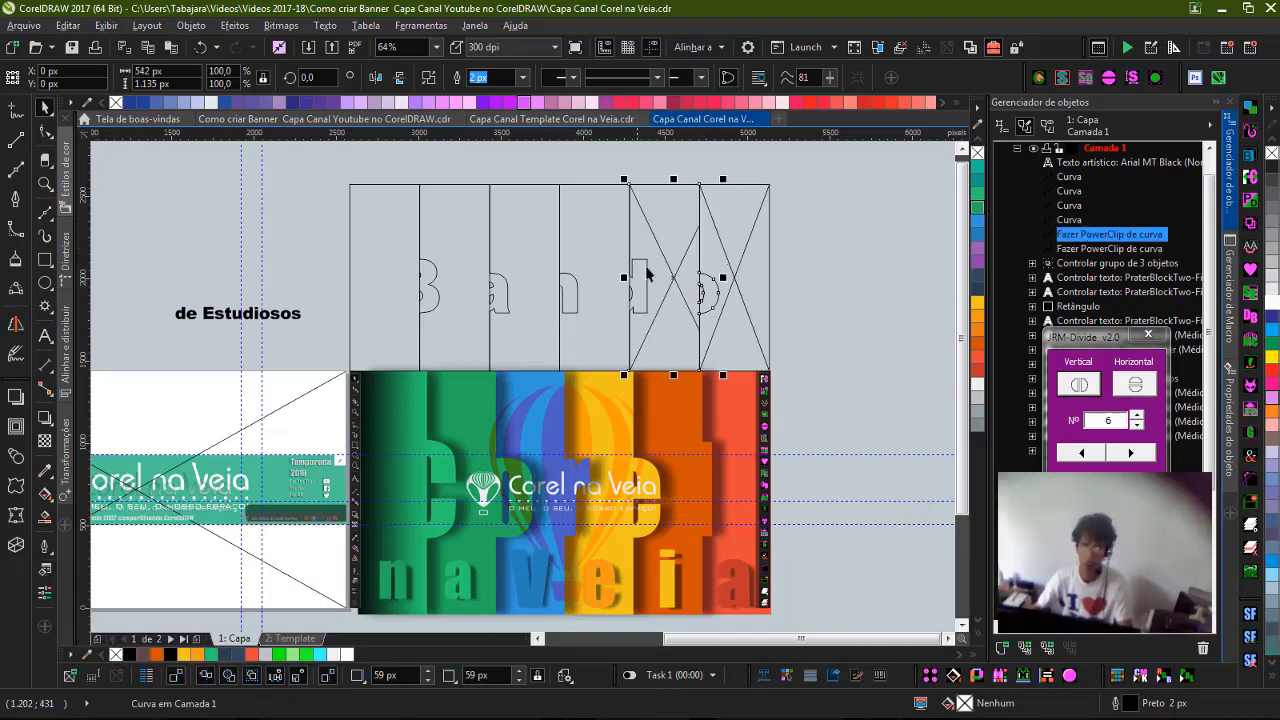
pyautogui.click(72, 677)
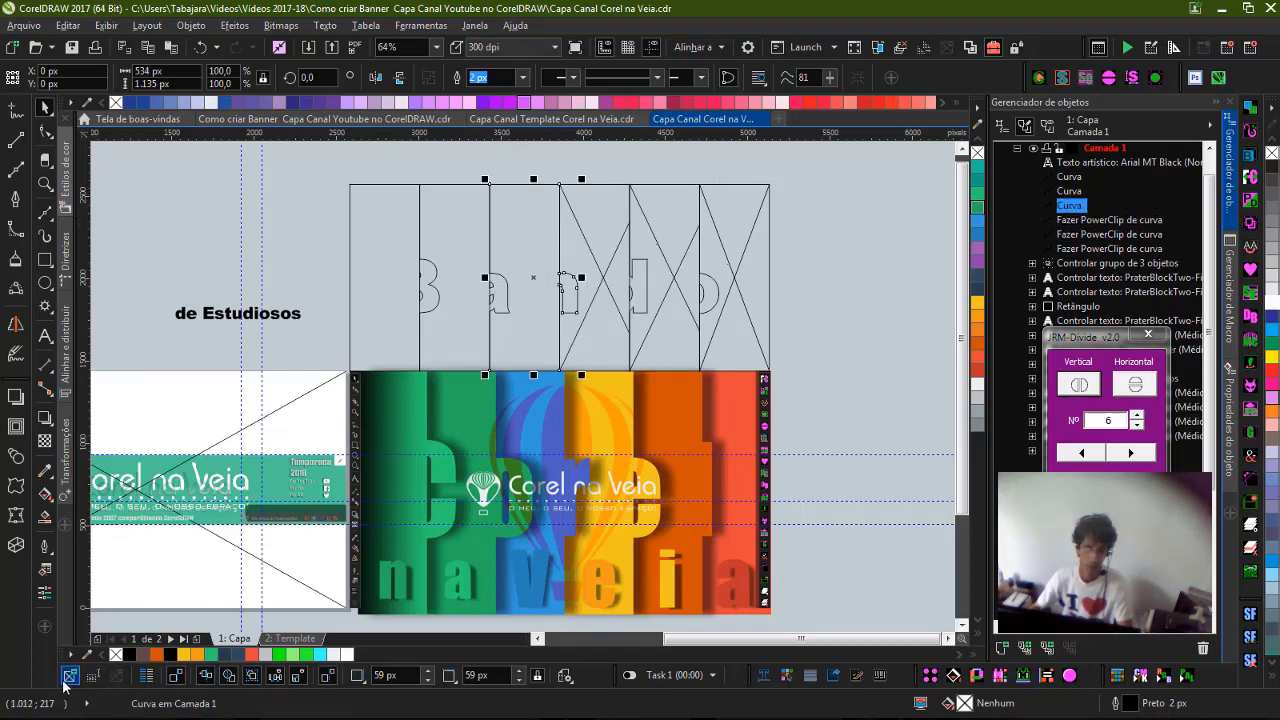
pyautogui.click(68, 677)
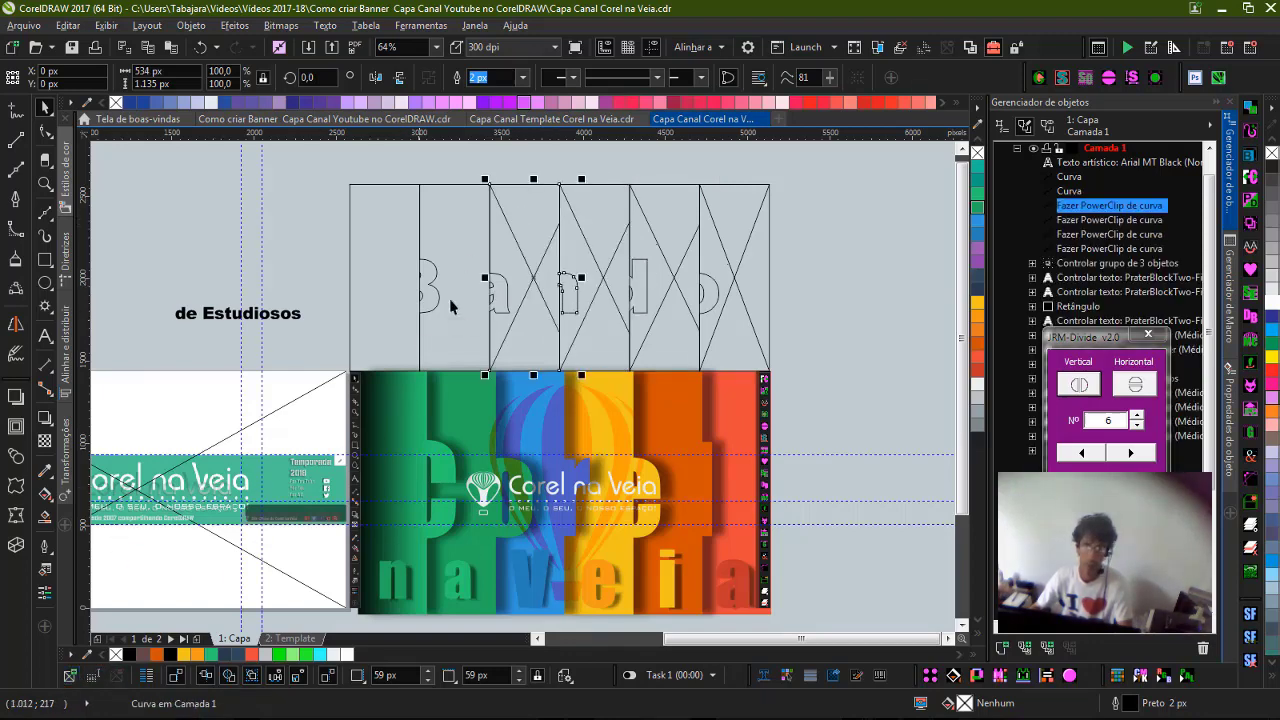
pyautogui.click(68, 677)
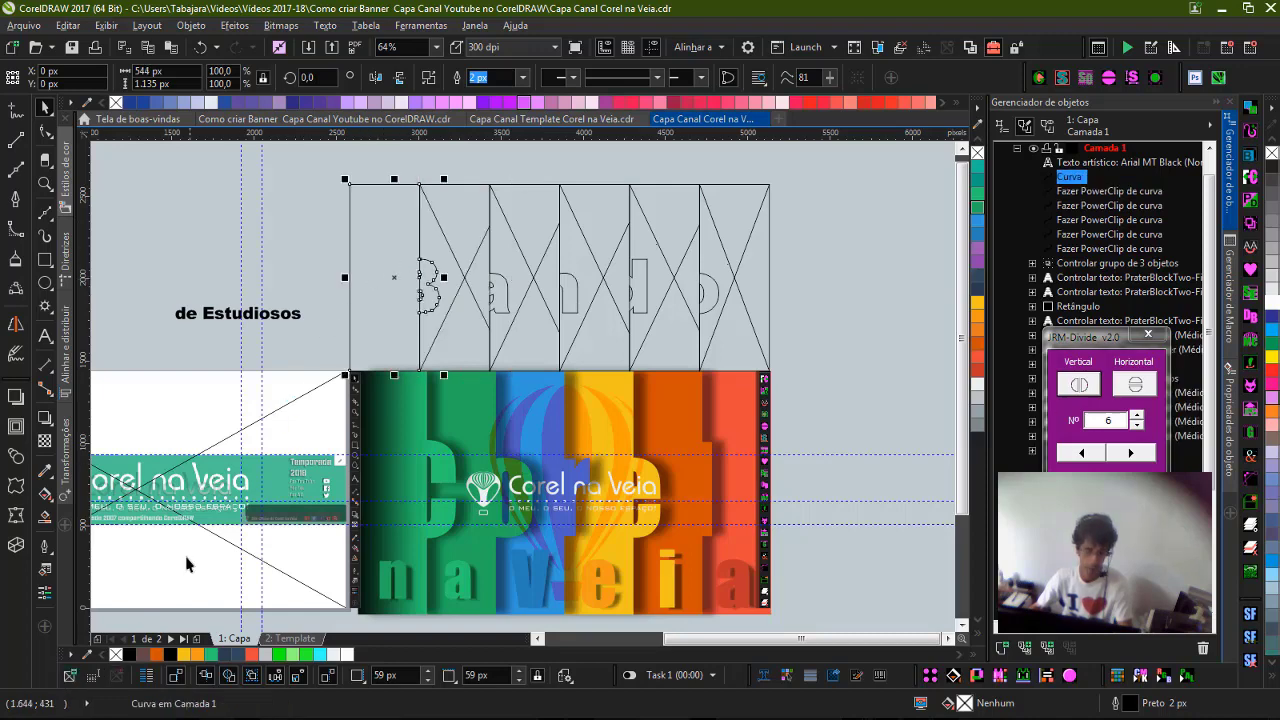
pyautogui.click(70, 677)
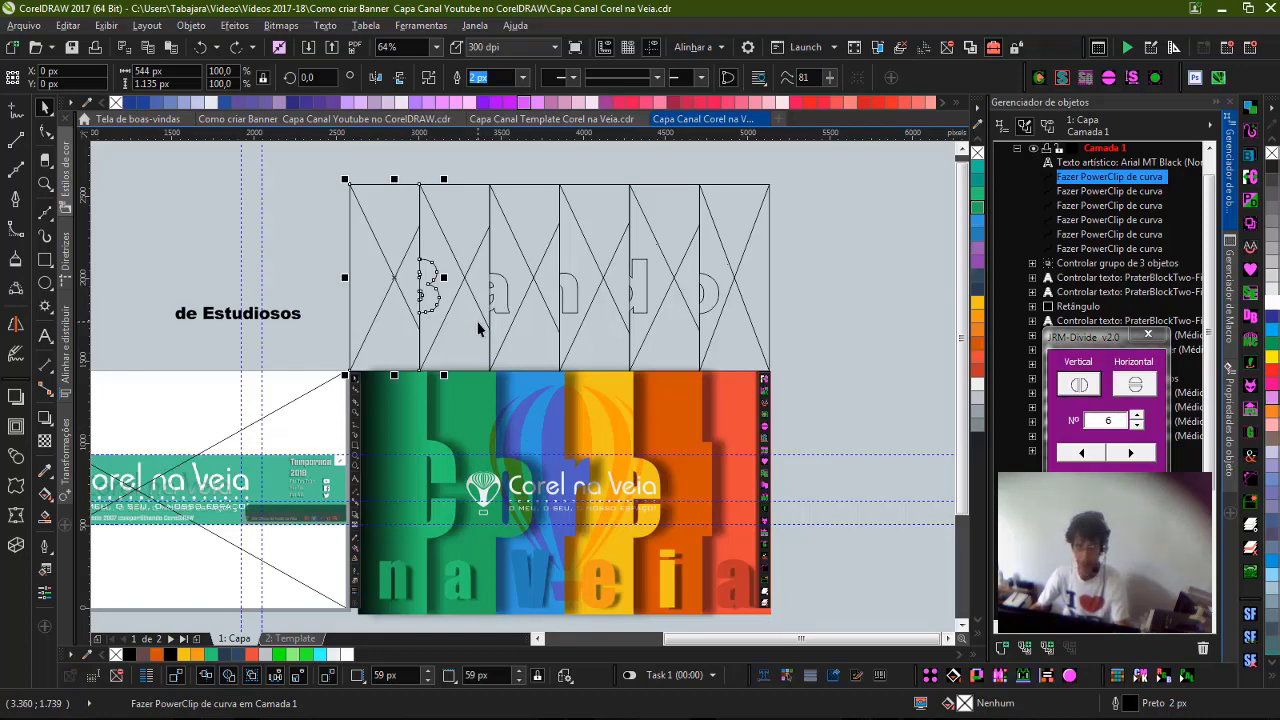
# Fill the first three Bando strips with the light green, dark green and blue sampled from the finished cover below.
pyautogui.hotkey('ctrl', 'shift', 'e')
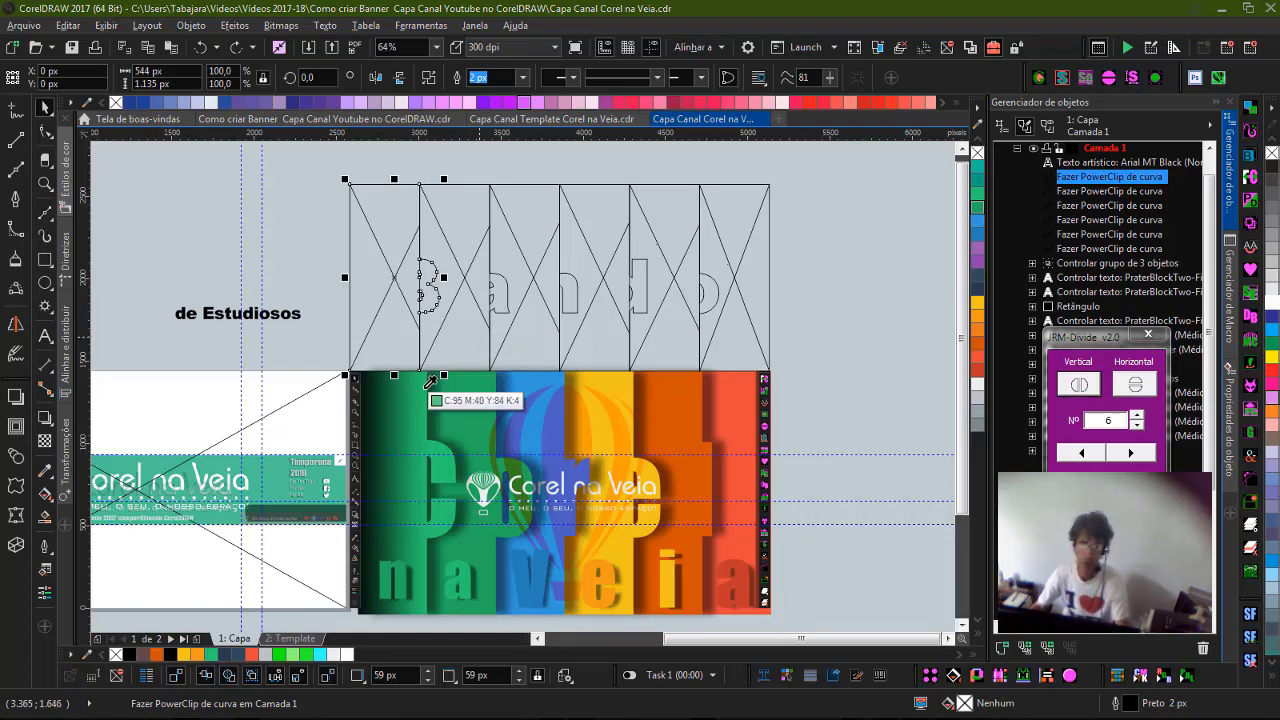
pyautogui.click(429, 384)
pyautogui.click(475, 345)
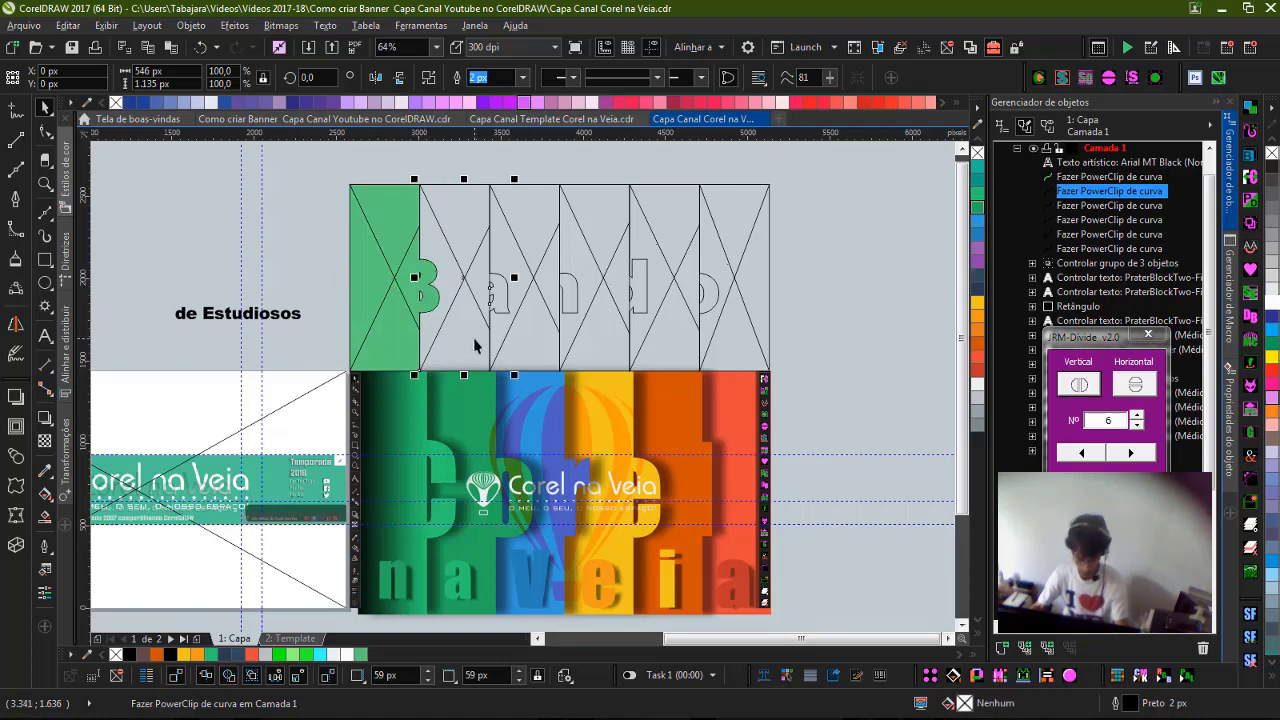
pyautogui.click(493, 380)
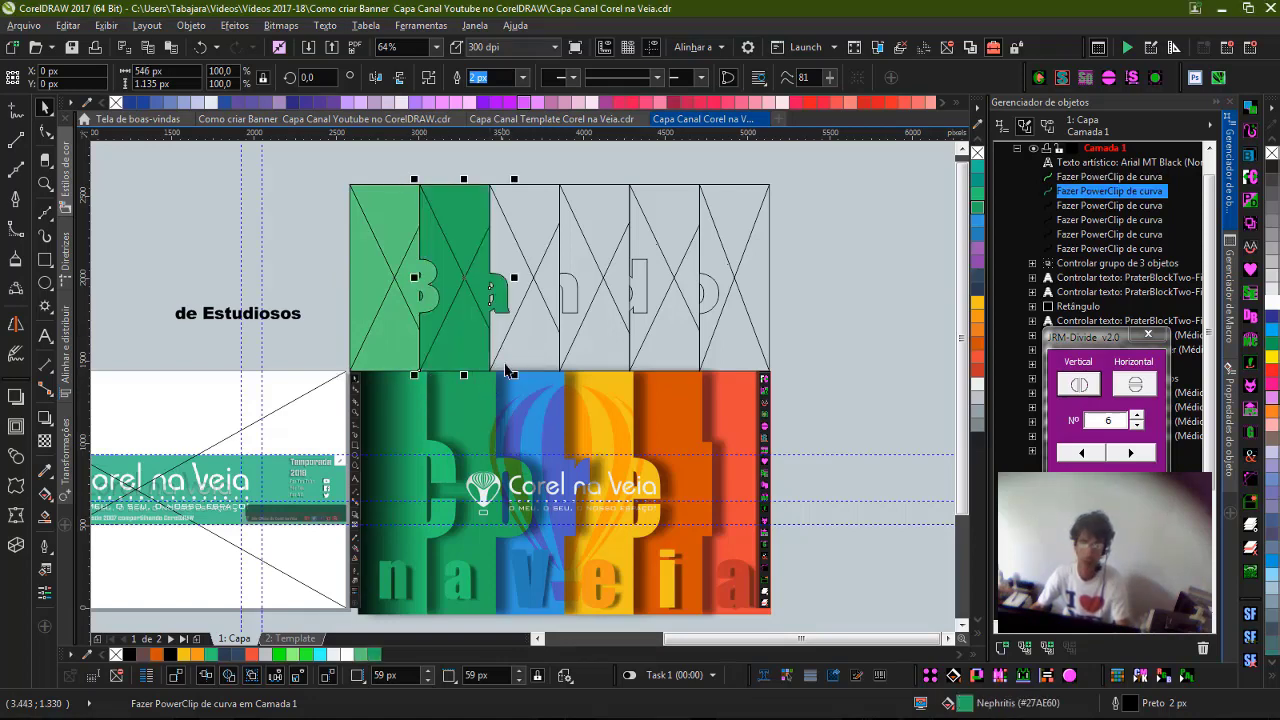
pyautogui.click(534, 345)
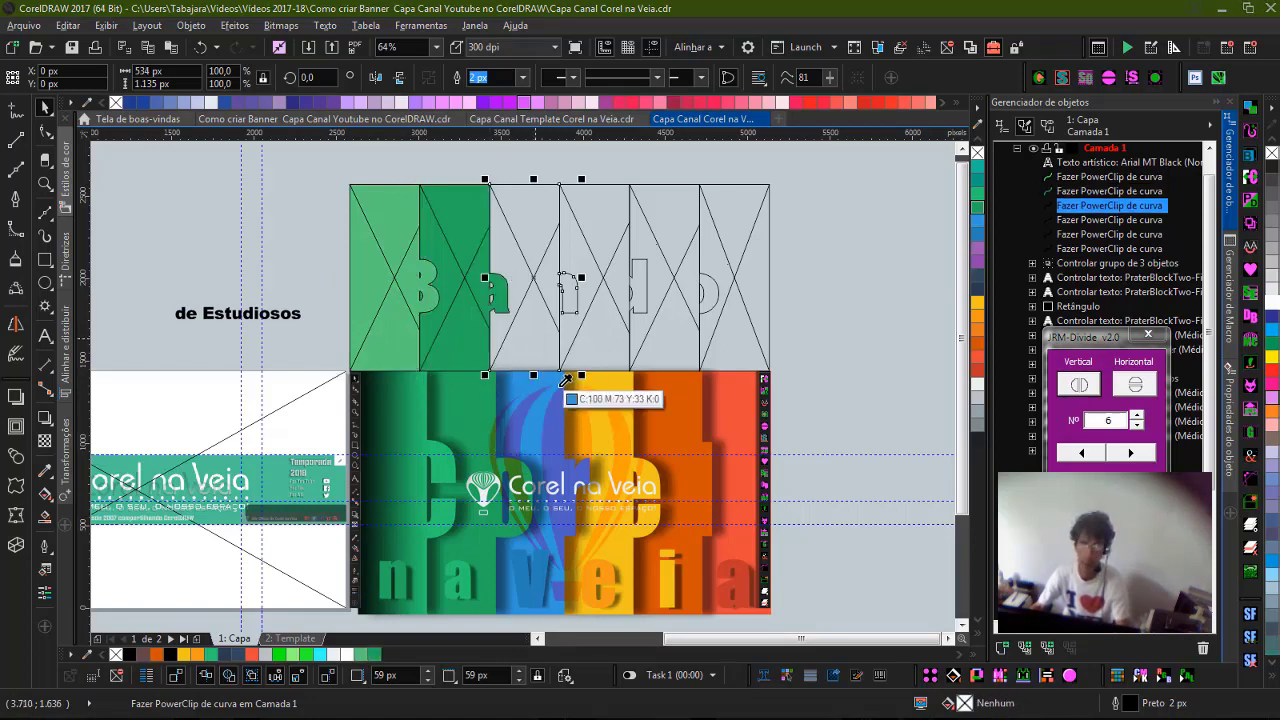
pyautogui.click(559, 378)
# Fill the last three Bando strips with the yellow, orange and red sampled from the finished cover below.
pyautogui.click(600, 300)
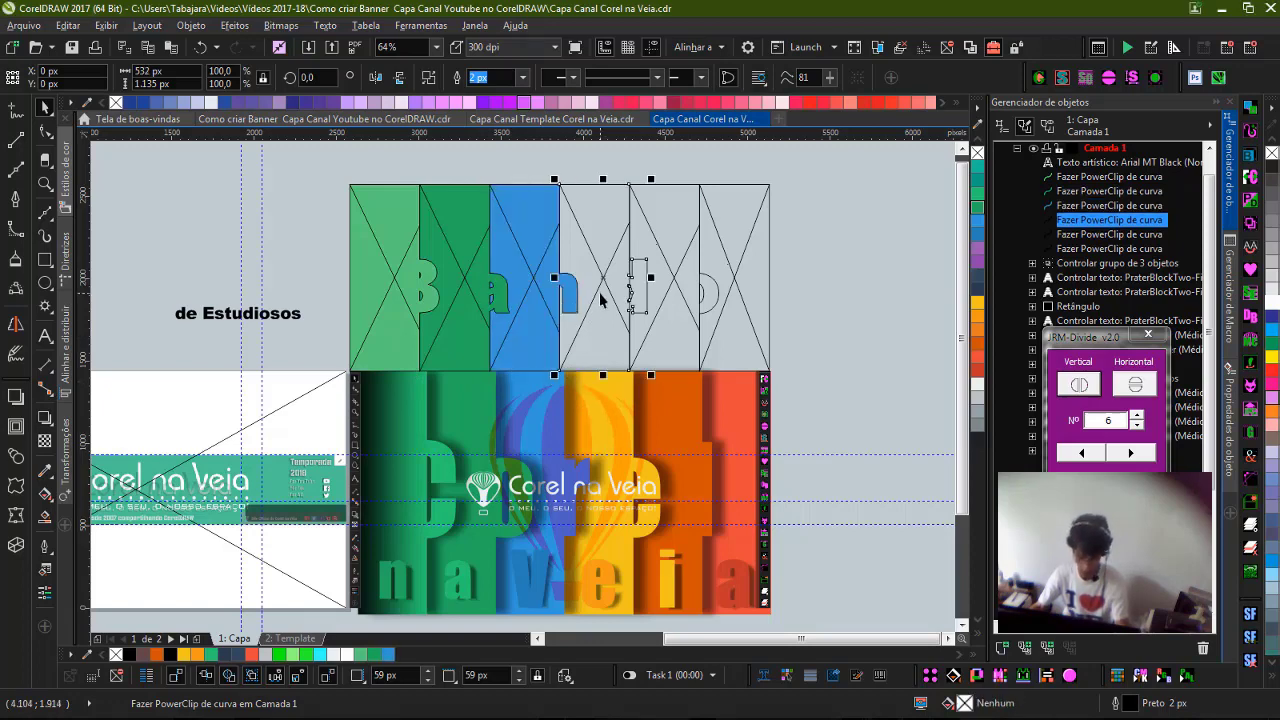
pyautogui.click(612, 378)
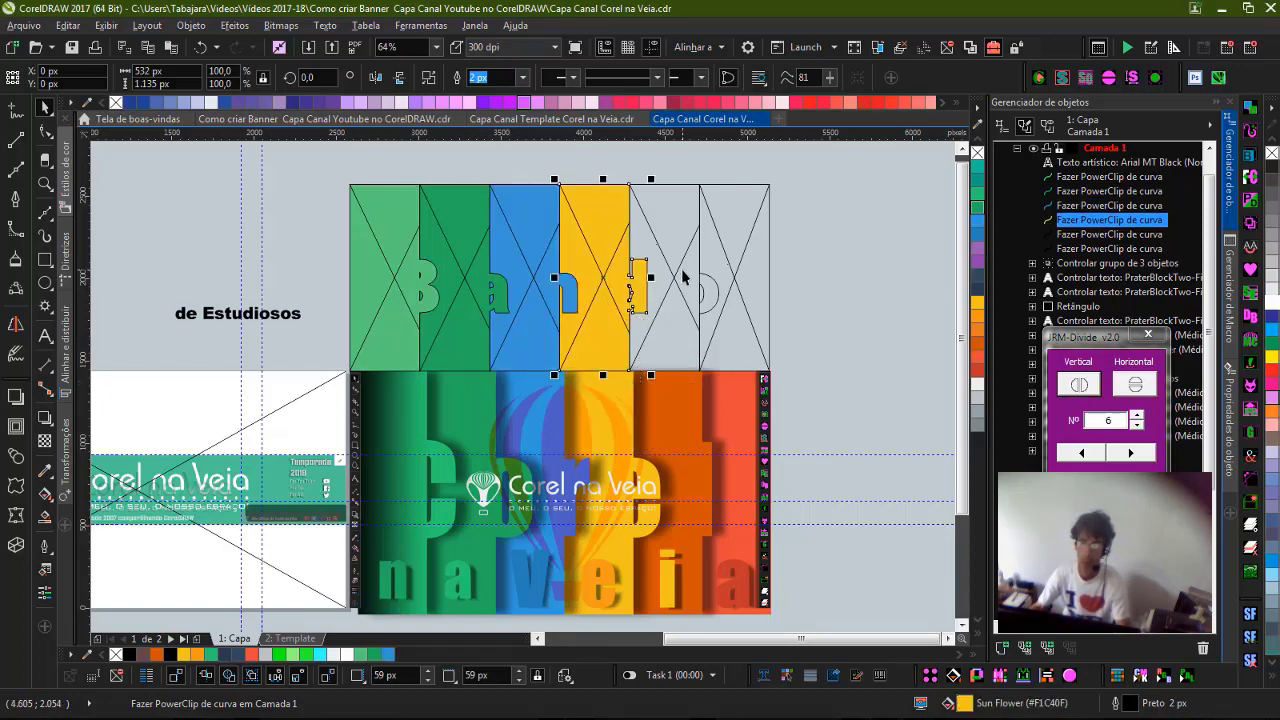
pyautogui.click(684, 277)
pyautogui.click(698, 385)
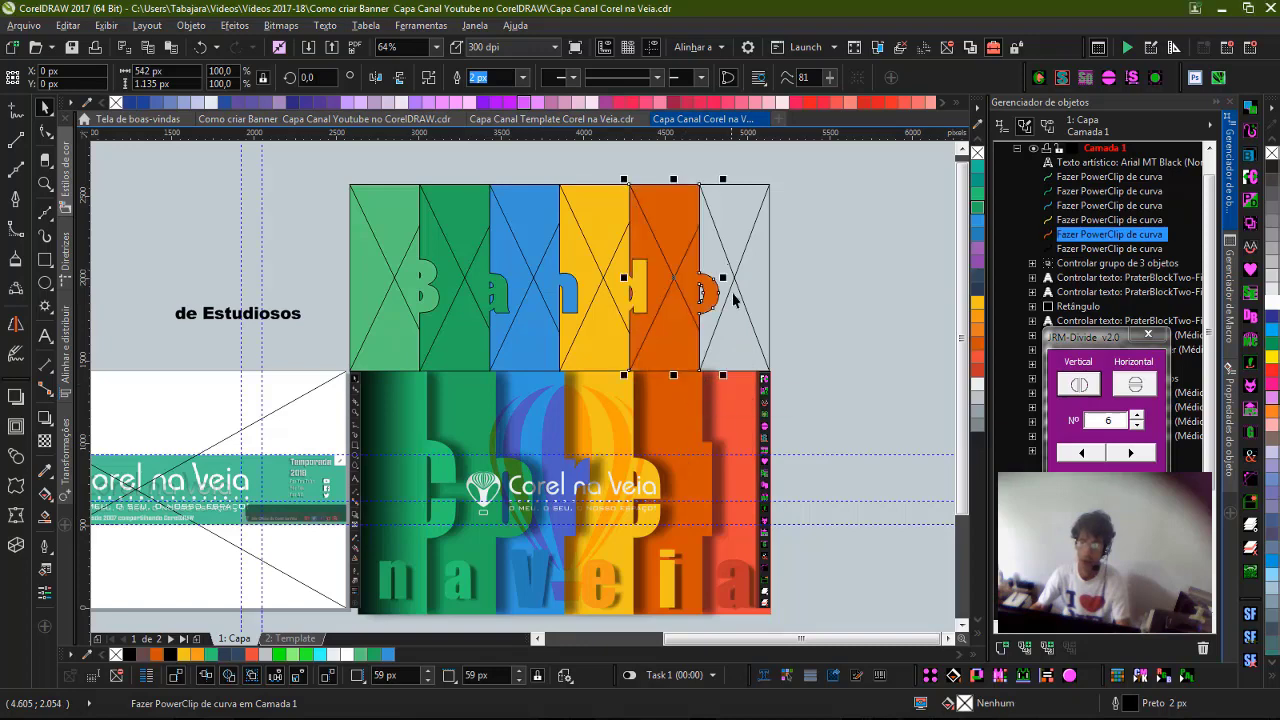
pyautogui.click(744, 272)
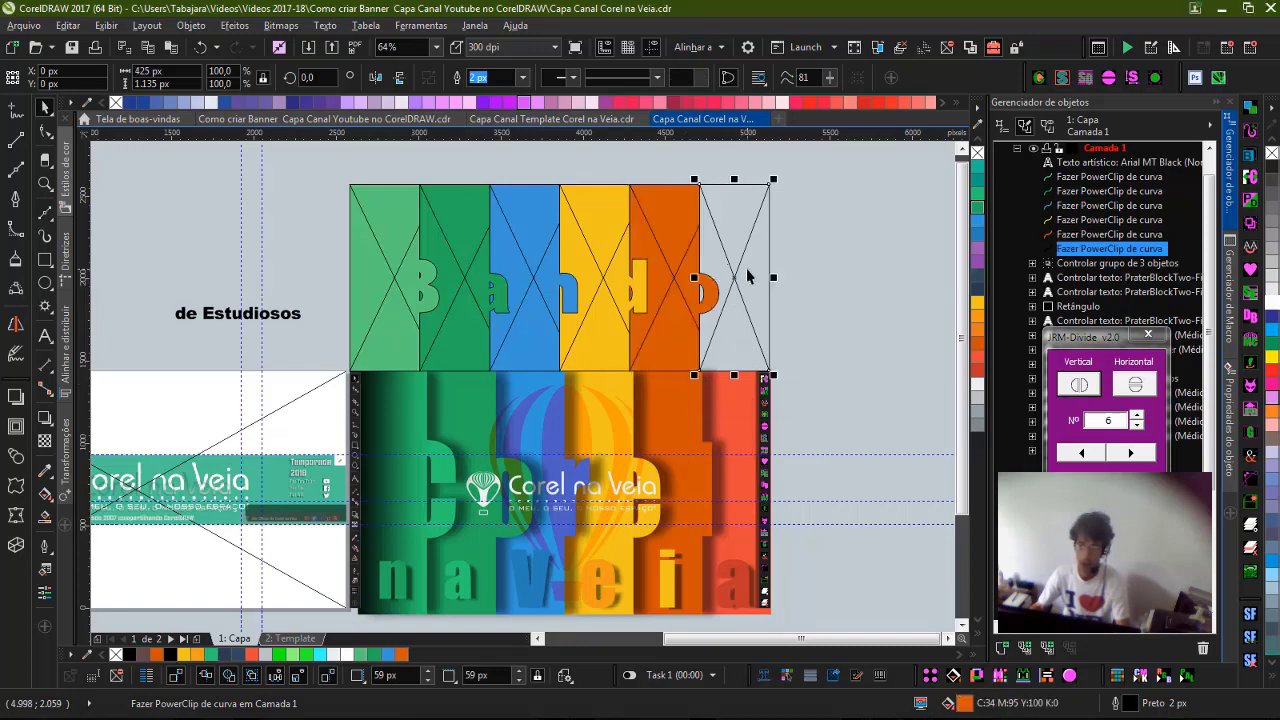
pyautogui.click(760, 381)
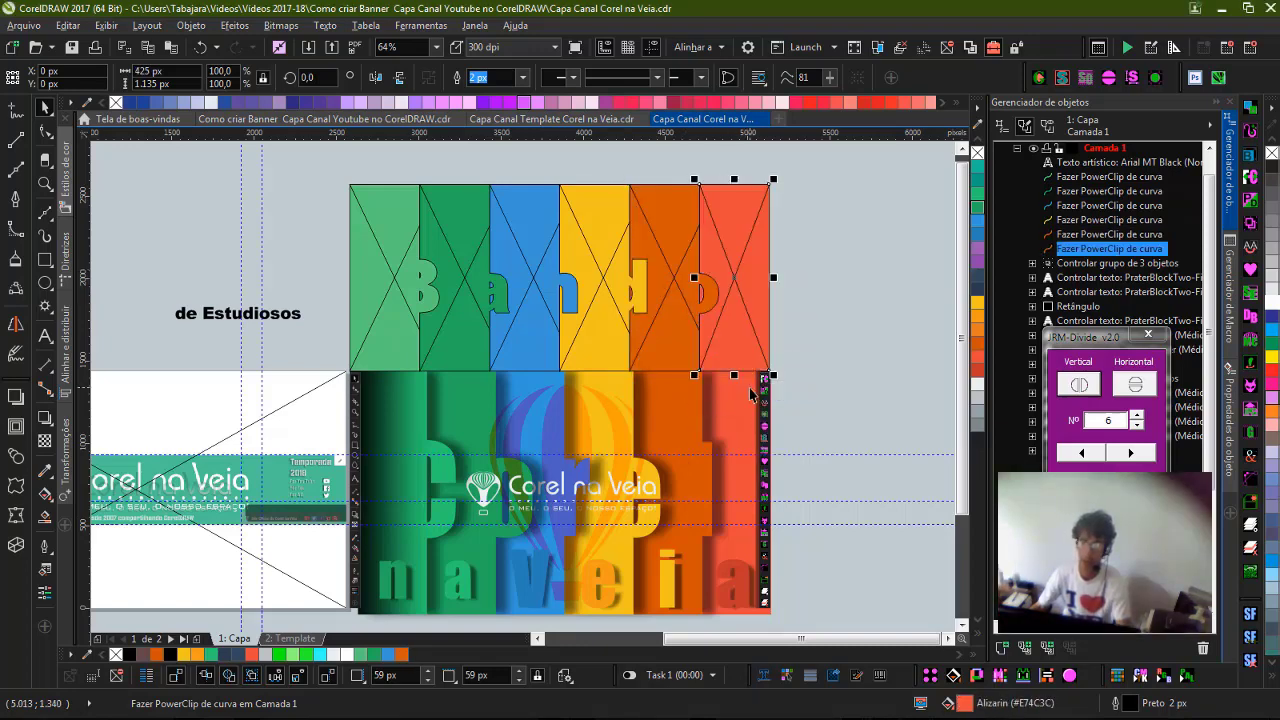
# Remove the outline from all six Bando strips and clear the selection.
pyautogui.click(385, 162)
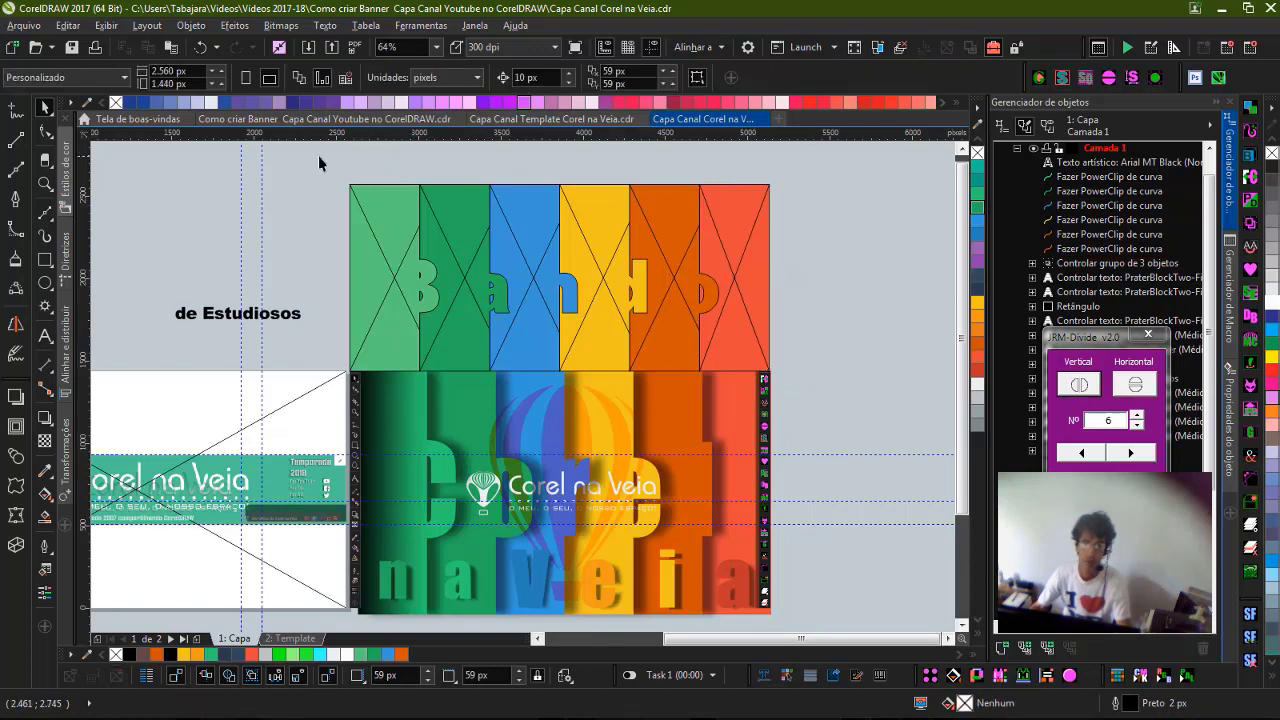
pyautogui.moveTo(320, 160); pyautogui.dragTo(820, 380)
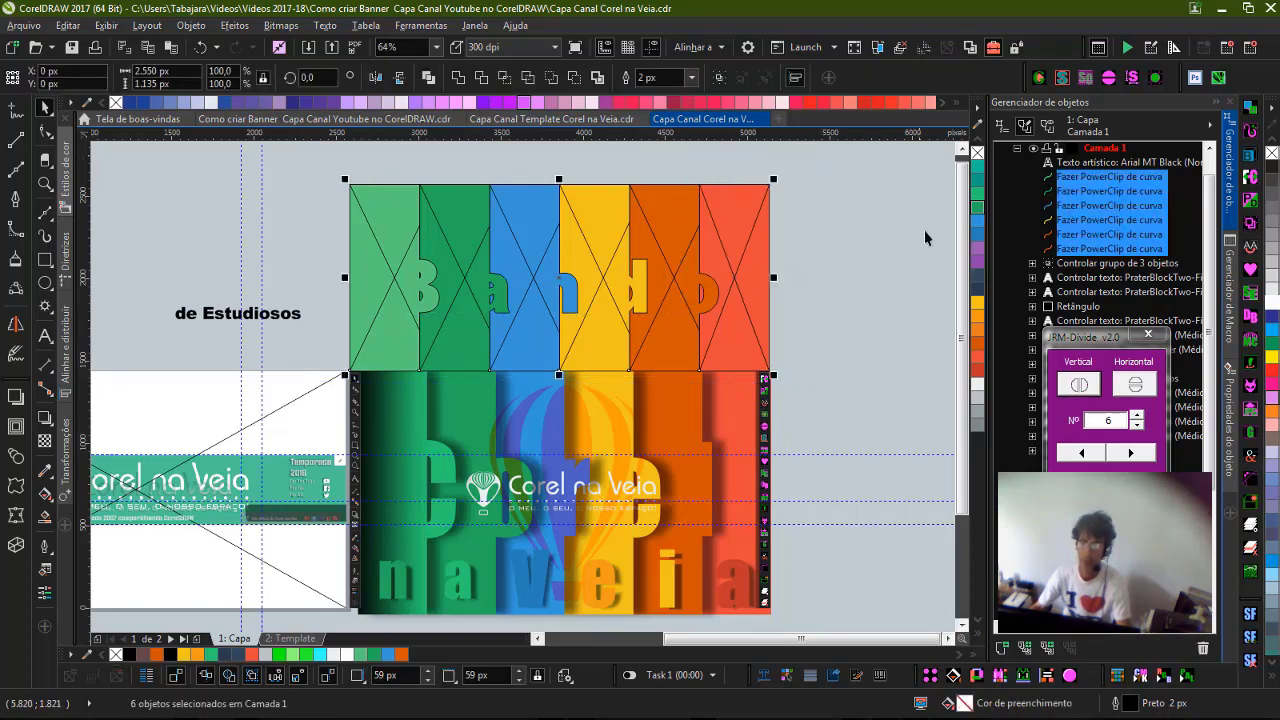
pyautogui.rightClick(977, 153)
pyautogui.click(843, 263)
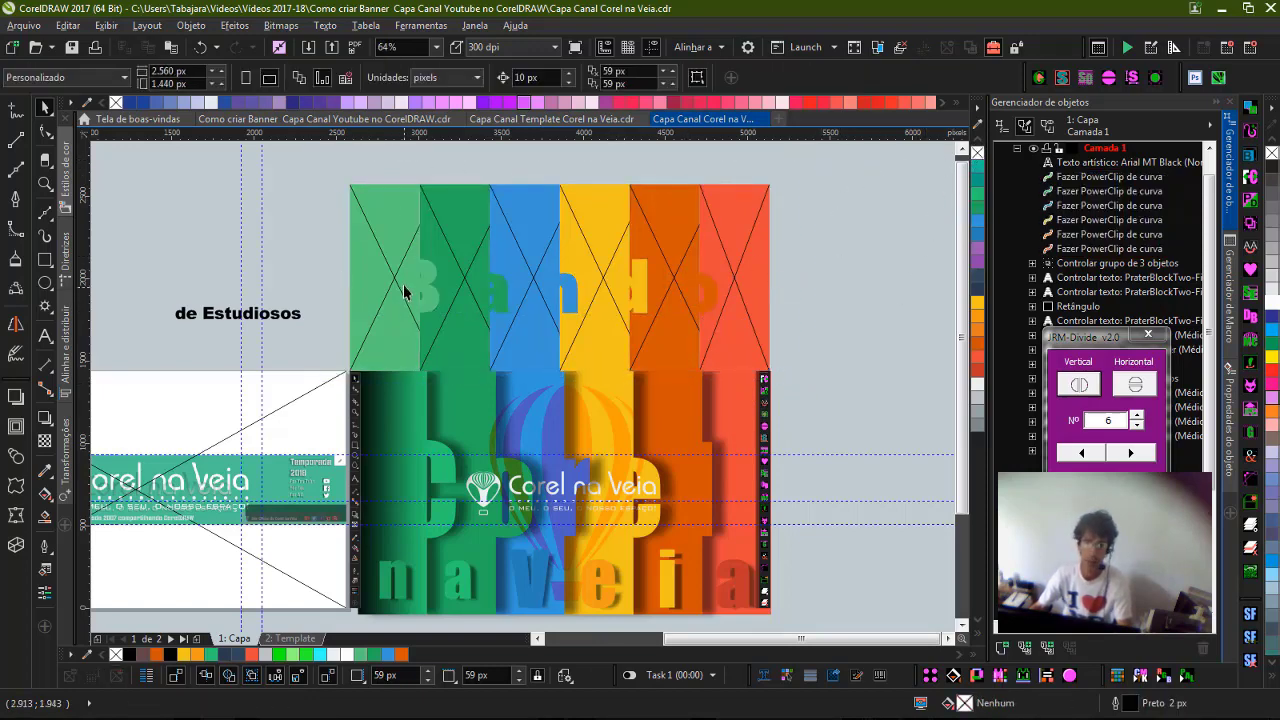
# Copy the balloon group from inside the finished cover's yellow PowerClip strip and paste it outside the PowerClip on the page.
pyautogui.click(400, 289)
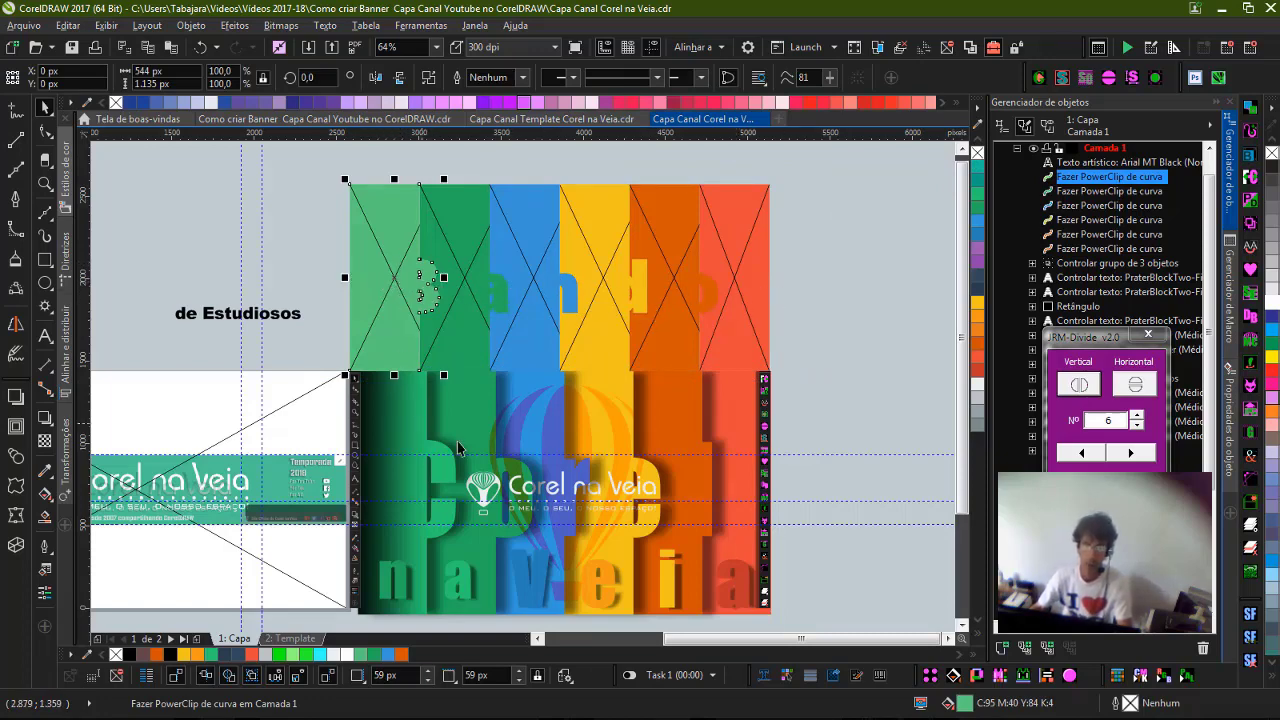
pyautogui.click(555, 436)
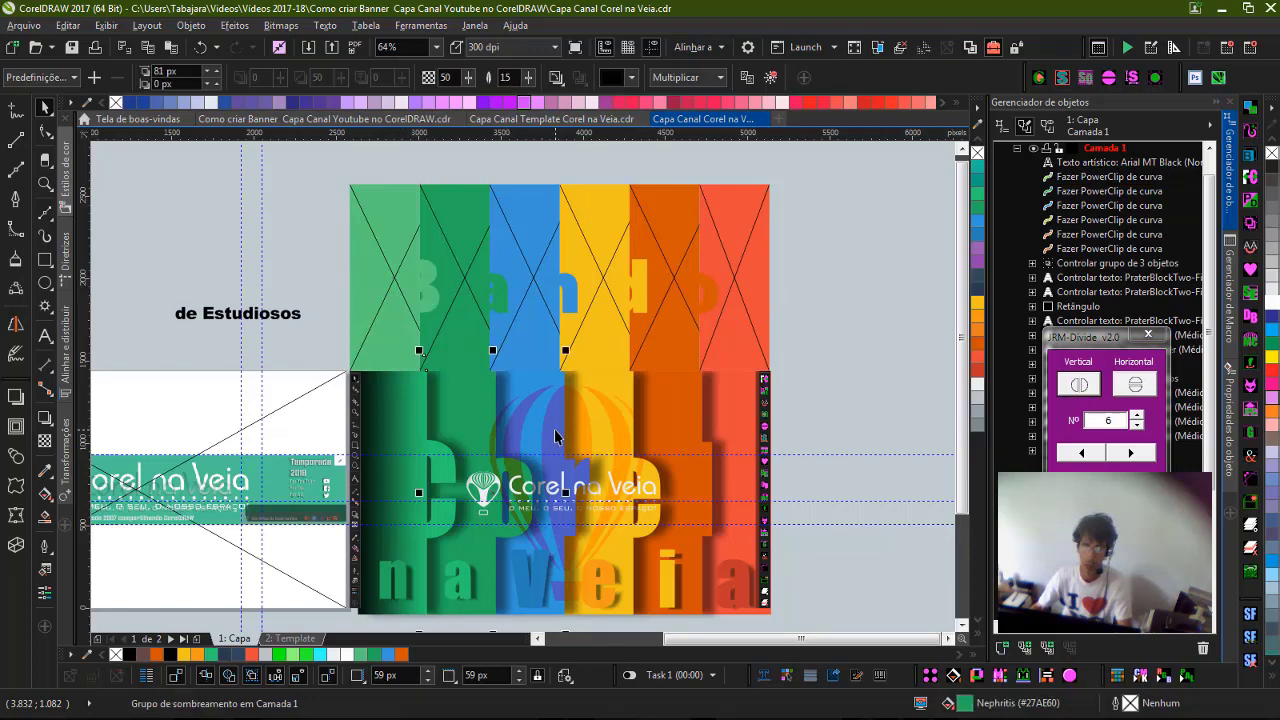
pyautogui.click(620, 443)
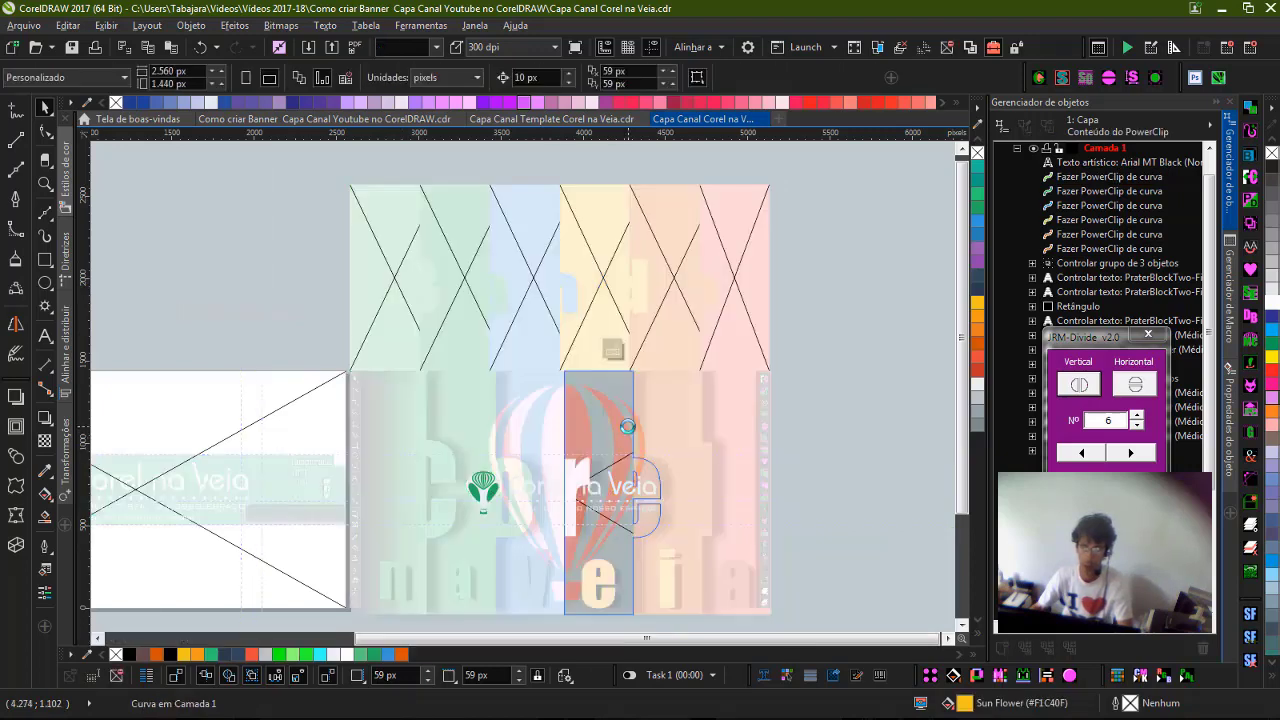
pyautogui.doubleClick(636, 449)
pyautogui.click(640, 451)
pyautogui.moveTo(640, 451); pyautogui.dragTo(685, 416)
pyautogui.hotkey('ctrl', 'z')
pyautogui.keyDown('ctrl'); pyautogui.click(809, 423); pyautogui.keyUp('ctrl')
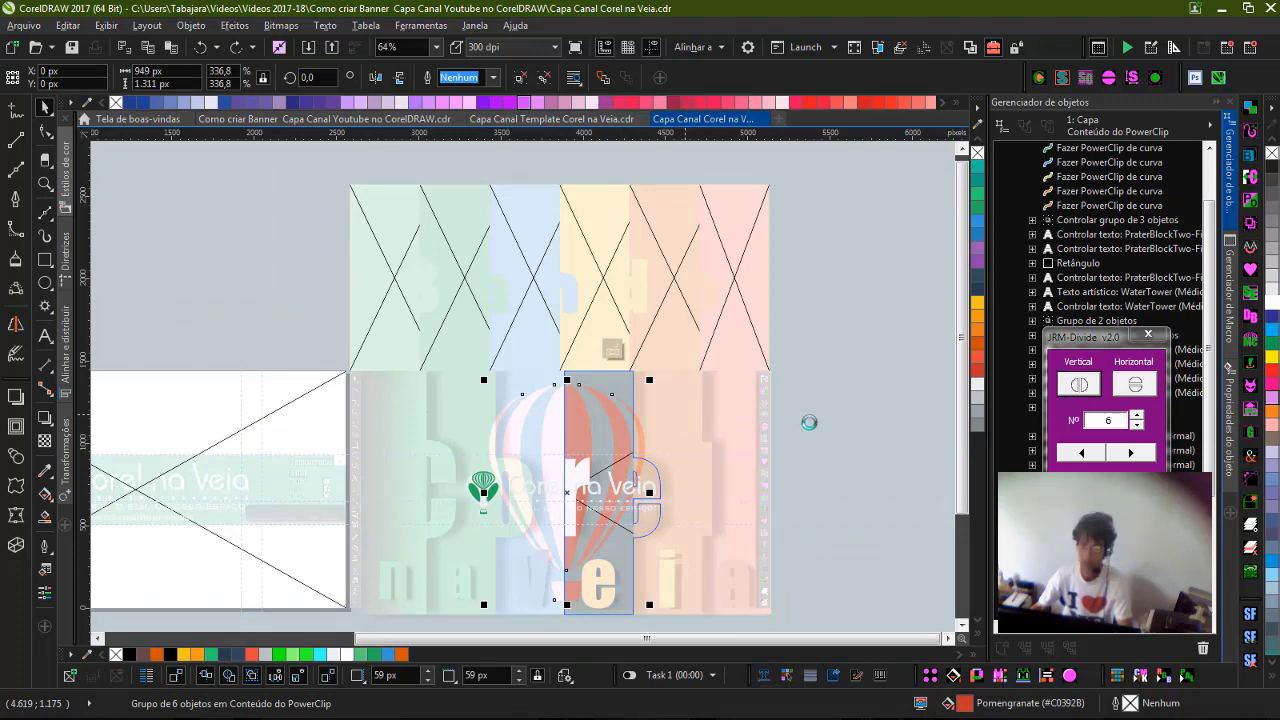
pyautogui.click(835, 435)
pyautogui.hotkey('ctrl', 'v')
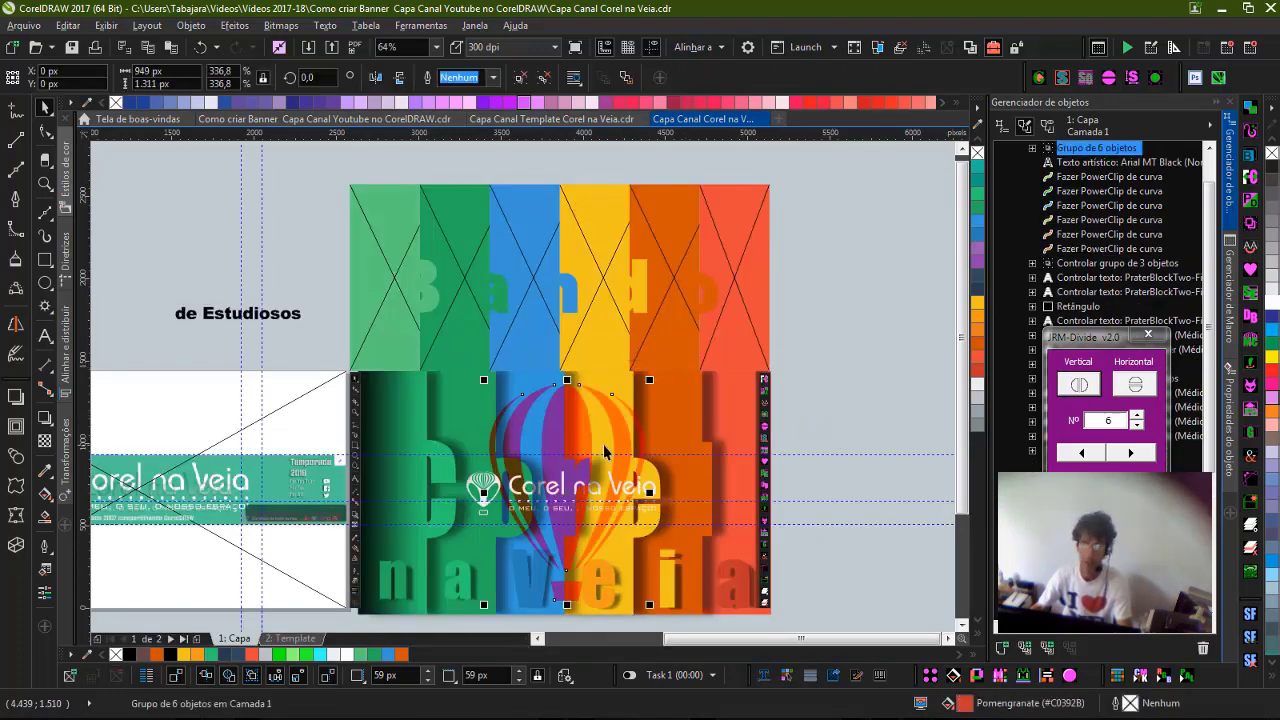
# Place the balloon group over the middle of the Bando strips without adding it to a PowerClip, and enlarge it slightly.
pyautogui.moveTo(566, 479); pyautogui.dragTo(557, 290)
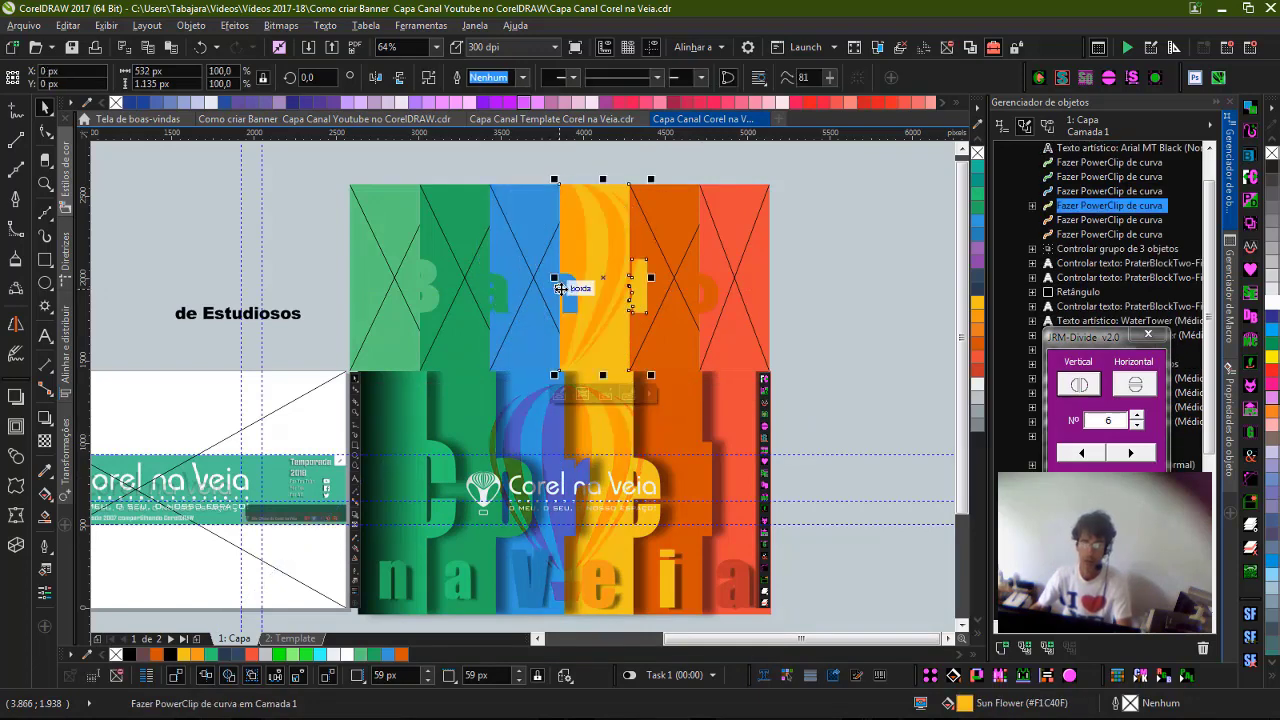
pyautogui.hotkey('ctrl', 'z')
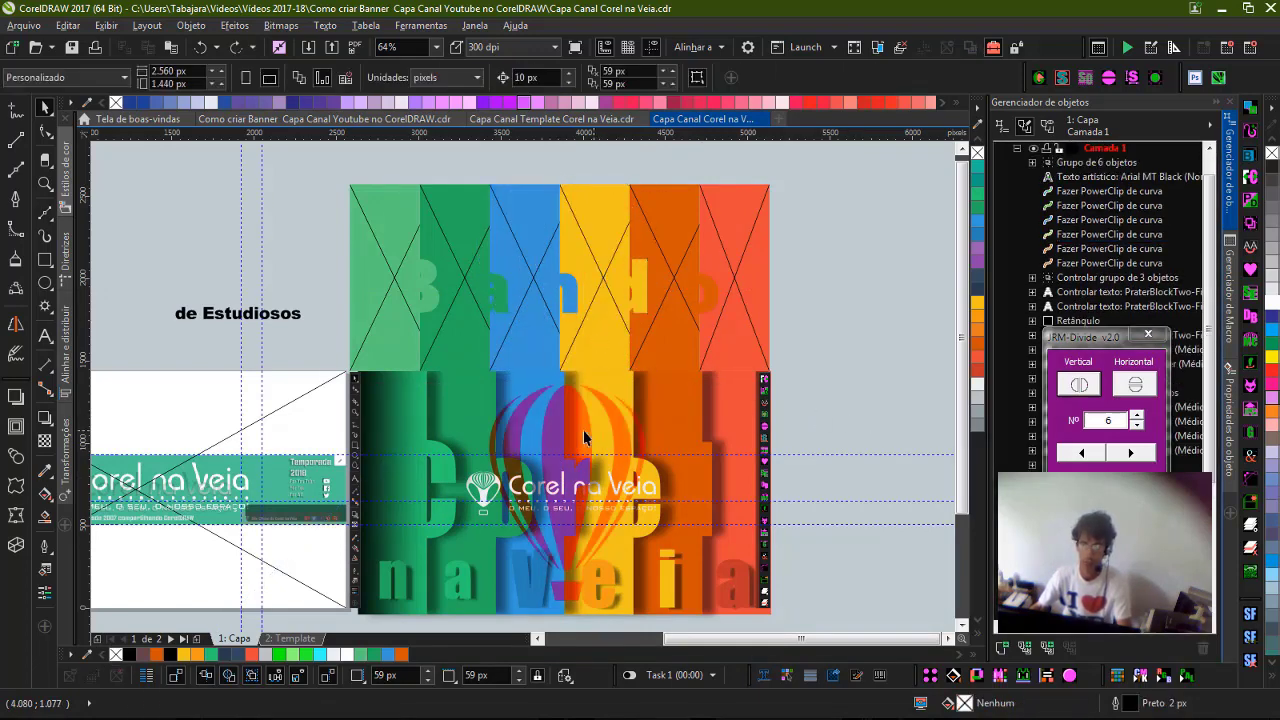
pyautogui.moveTo(576, 237); pyautogui.dragTo(575, 235)
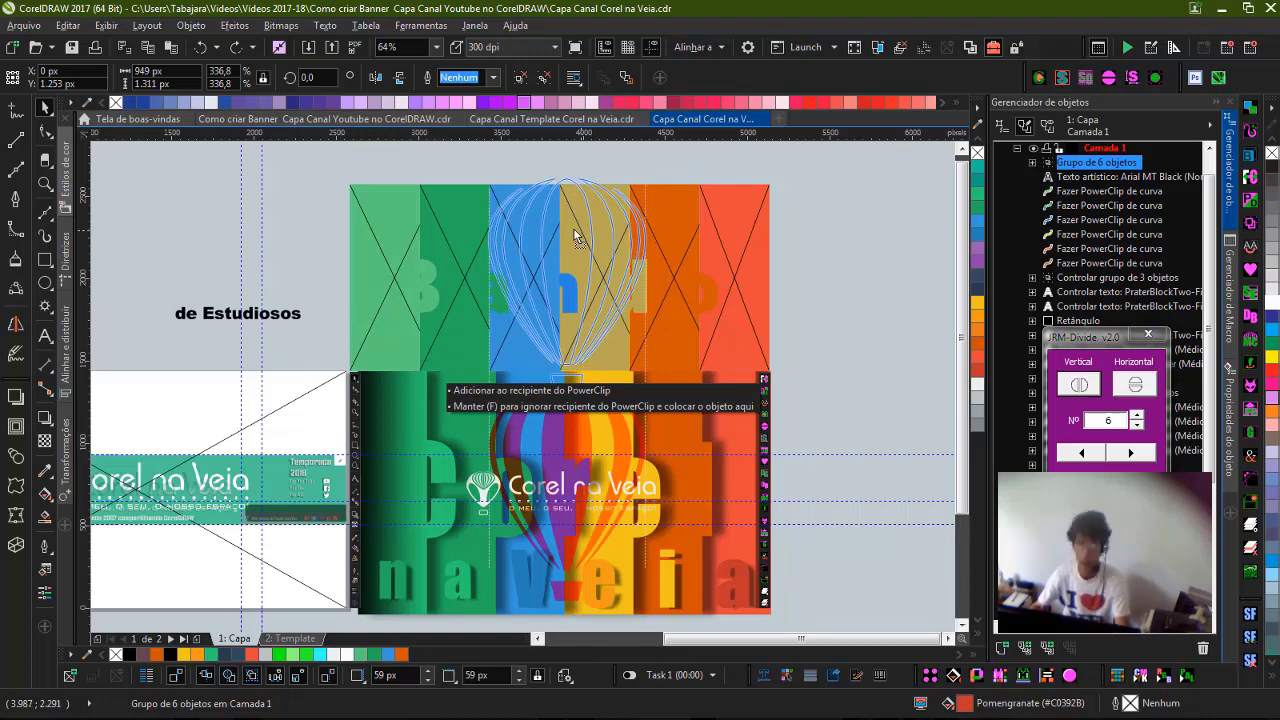
pyautogui.moveTo(575, 237); pyautogui.dragTo(575, 237)
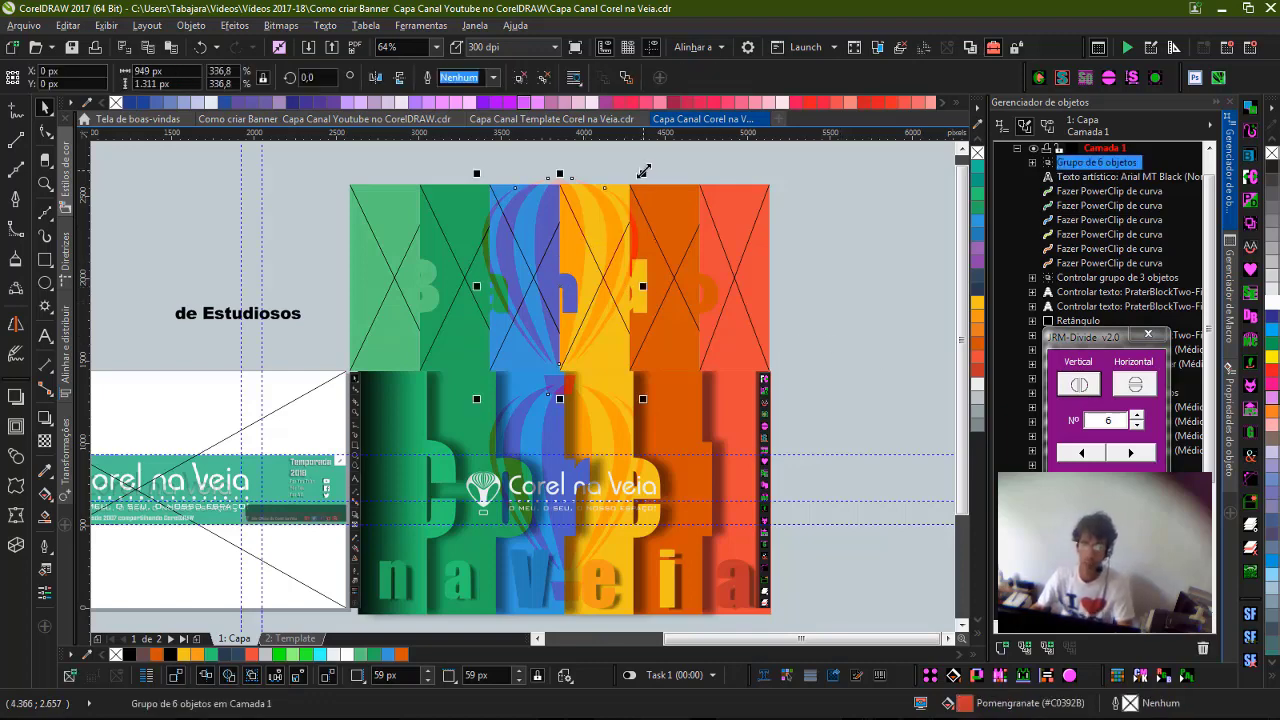
pyautogui.moveTo(644, 171); pyautogui.dragTo(657, 163)
pyautogui.click(839, 315)
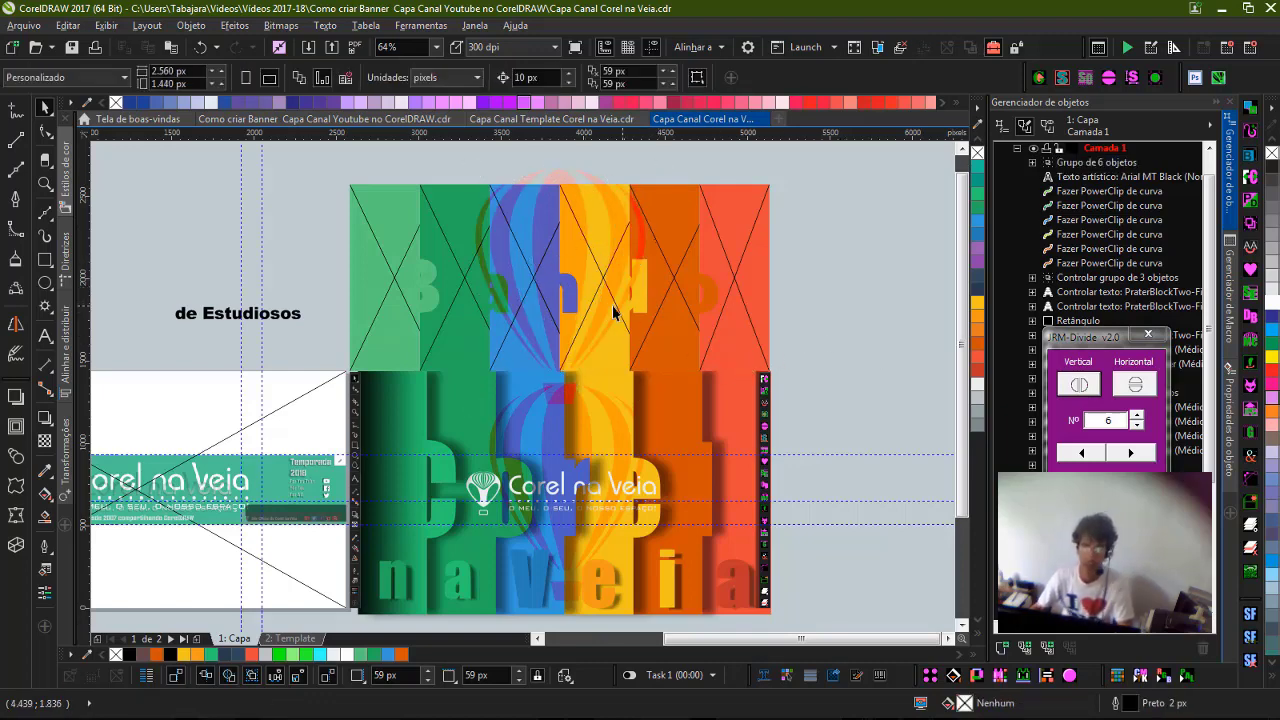
# Enlarge the balloon group over the Bando strips about its centre to about 1119 × 1545 px.
pyautogui.click(585, 272)
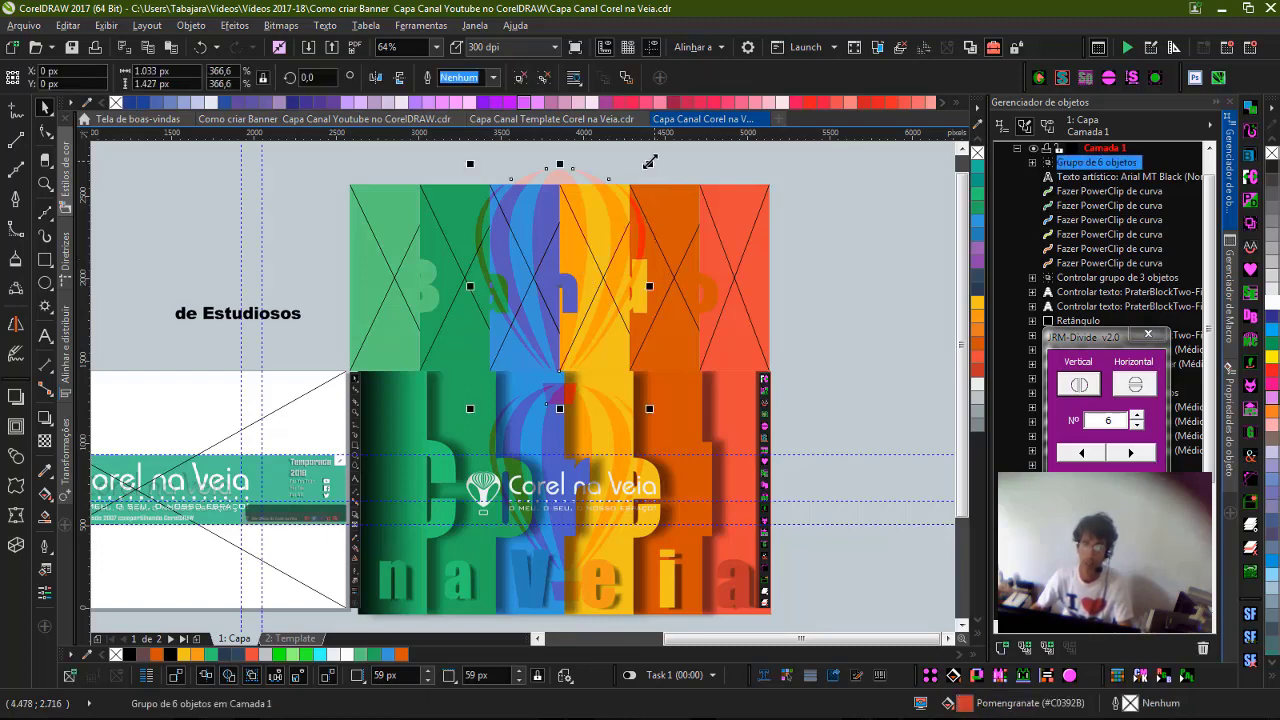
pyautogui.press('Escape')
pyautogui.click(597, 185)
pyautogui.moveTo(648, 164); pyautogui.dragTo(657, 153)
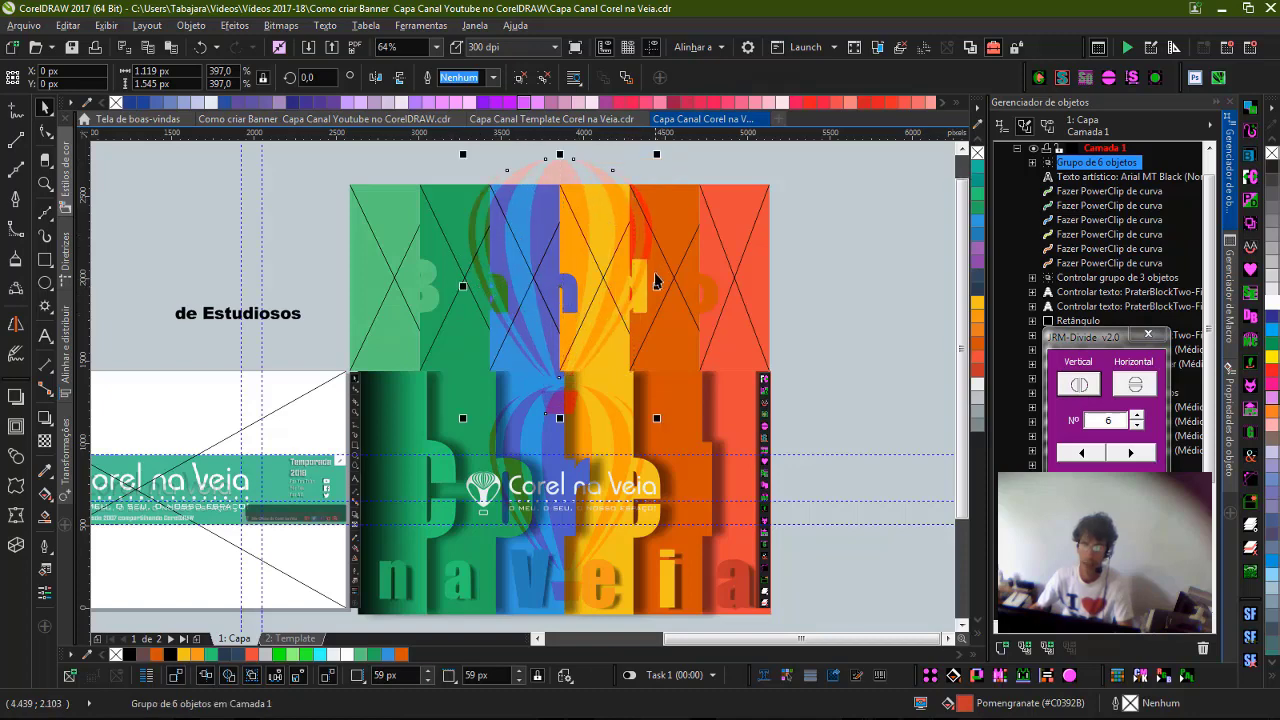
# Make four duplicates of the balloon group stacked in place over the Bando strips.
pyautogui.click(671, 167)
pyautogui.click(602, 172)
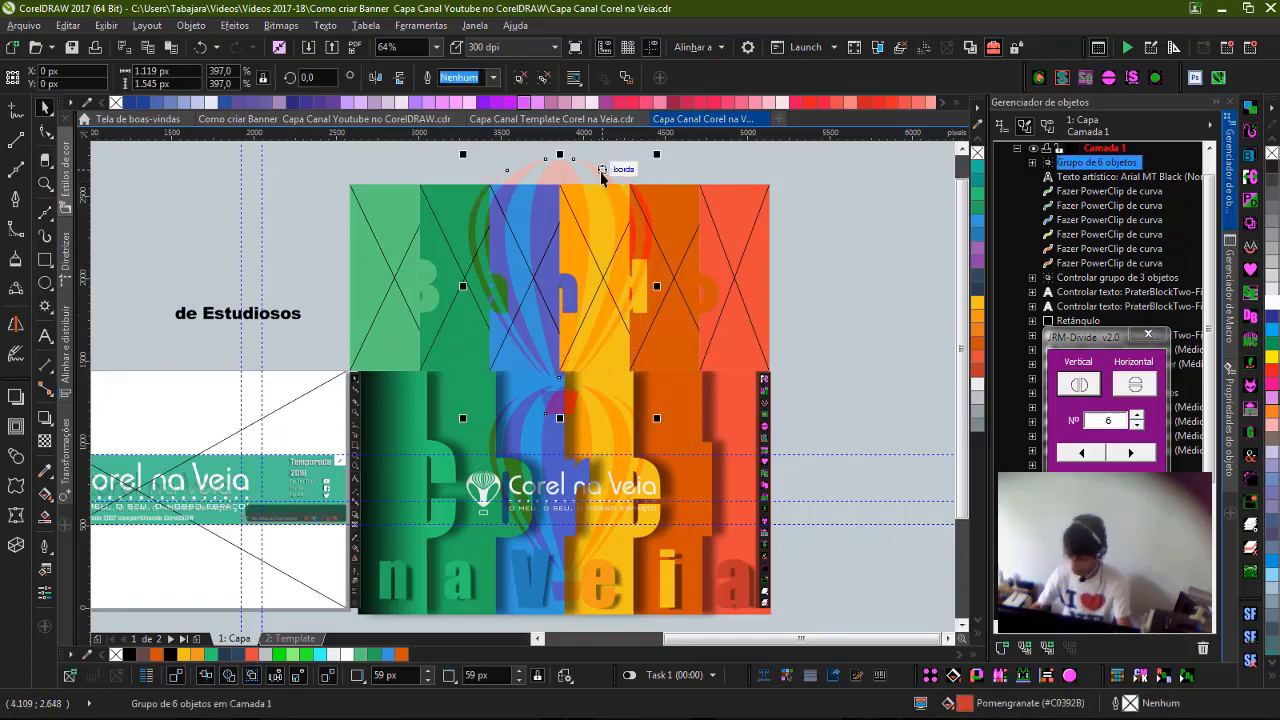
pyautogui.press('+')
pyautogui.press('+')
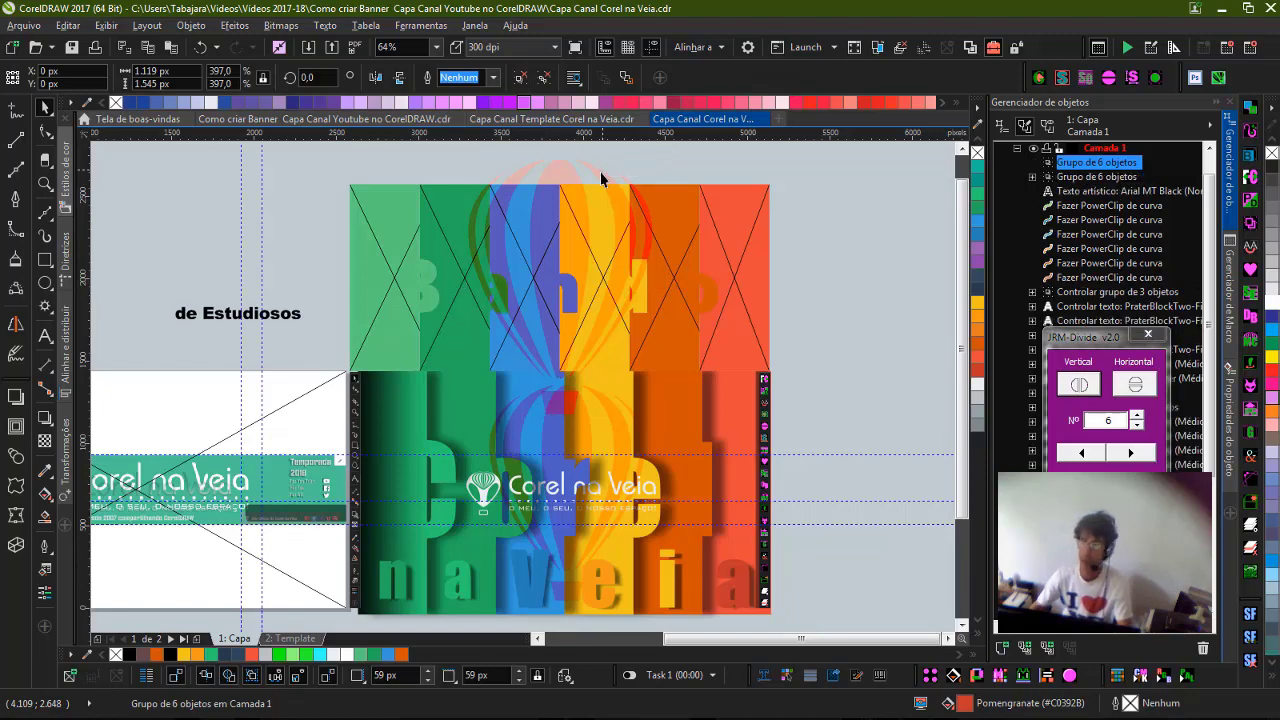
pyautogui.hotkey('ctrl', 'd')
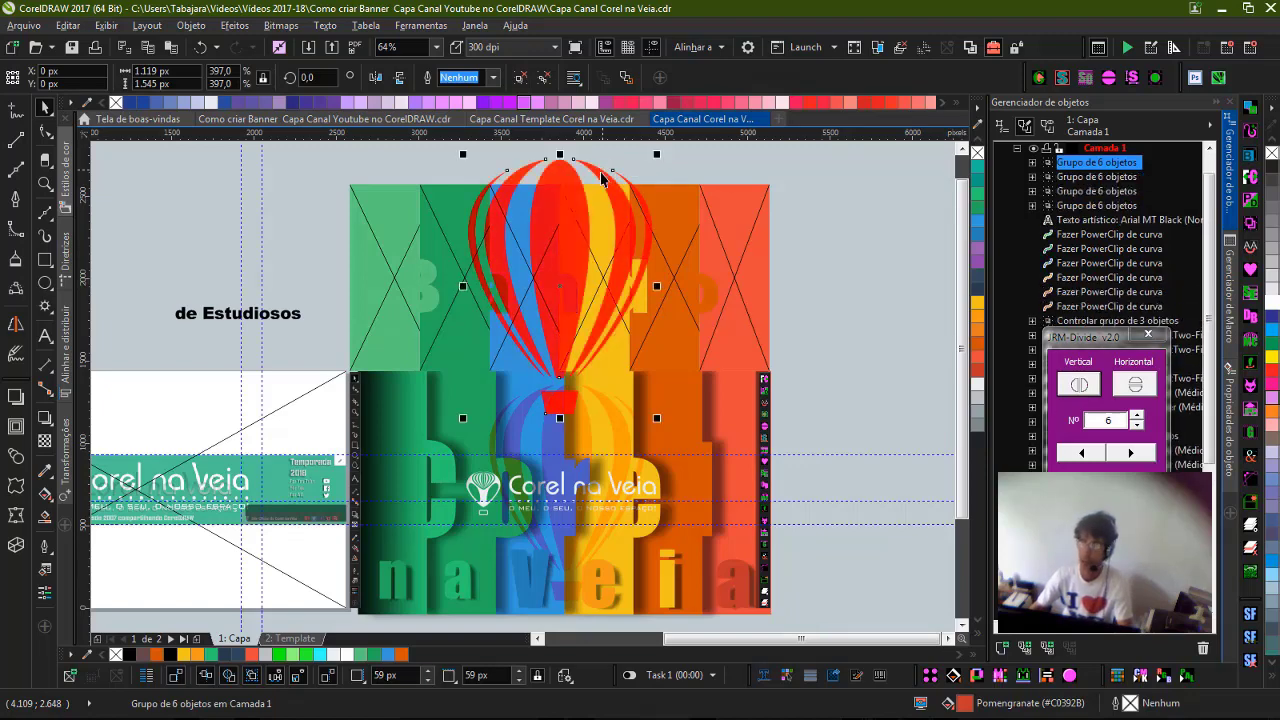
pyautogui.hotkey('ctrl', 'd')
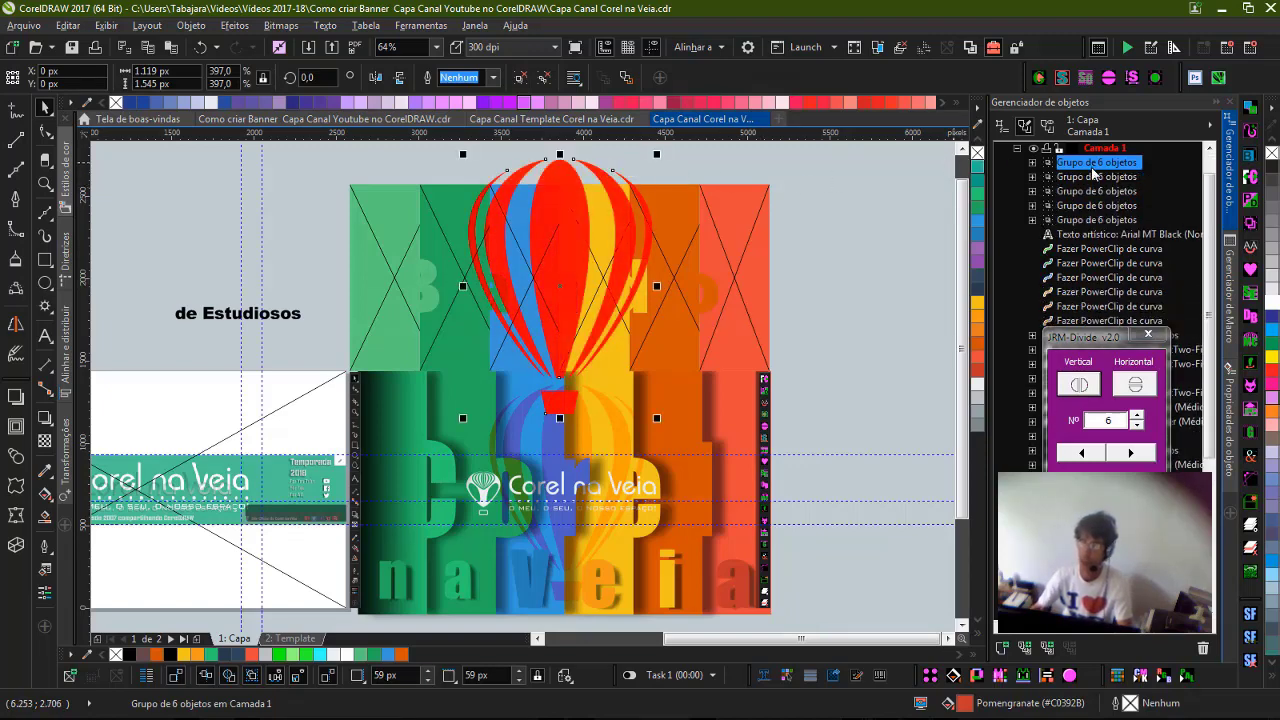
# PowerClip the topmost balloon copy inside the orange Bando strip.
pyautogui.click(1077, 177)
pyautogui.click(1077, 165)
pyautogui.click(1078, 175)
pyautogui.click(1078, 164)
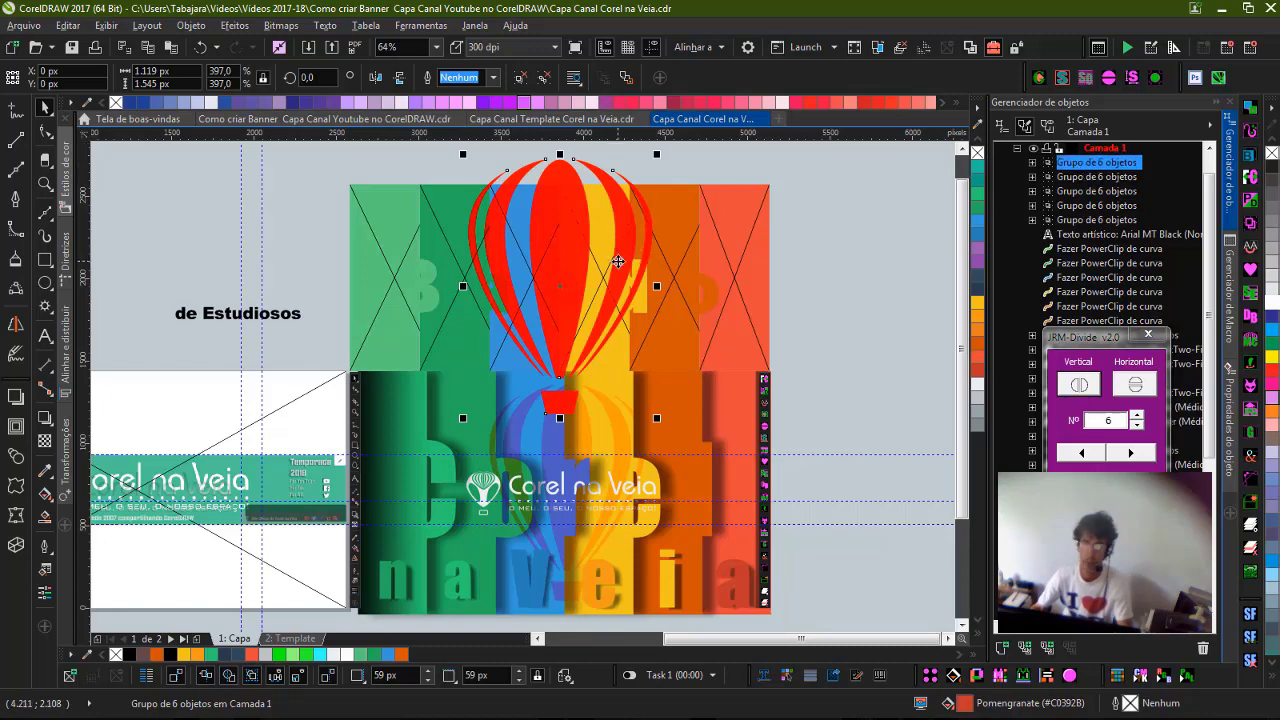
pyautogui.rightClick(645, 246)
pyautogui.click(711, 258)
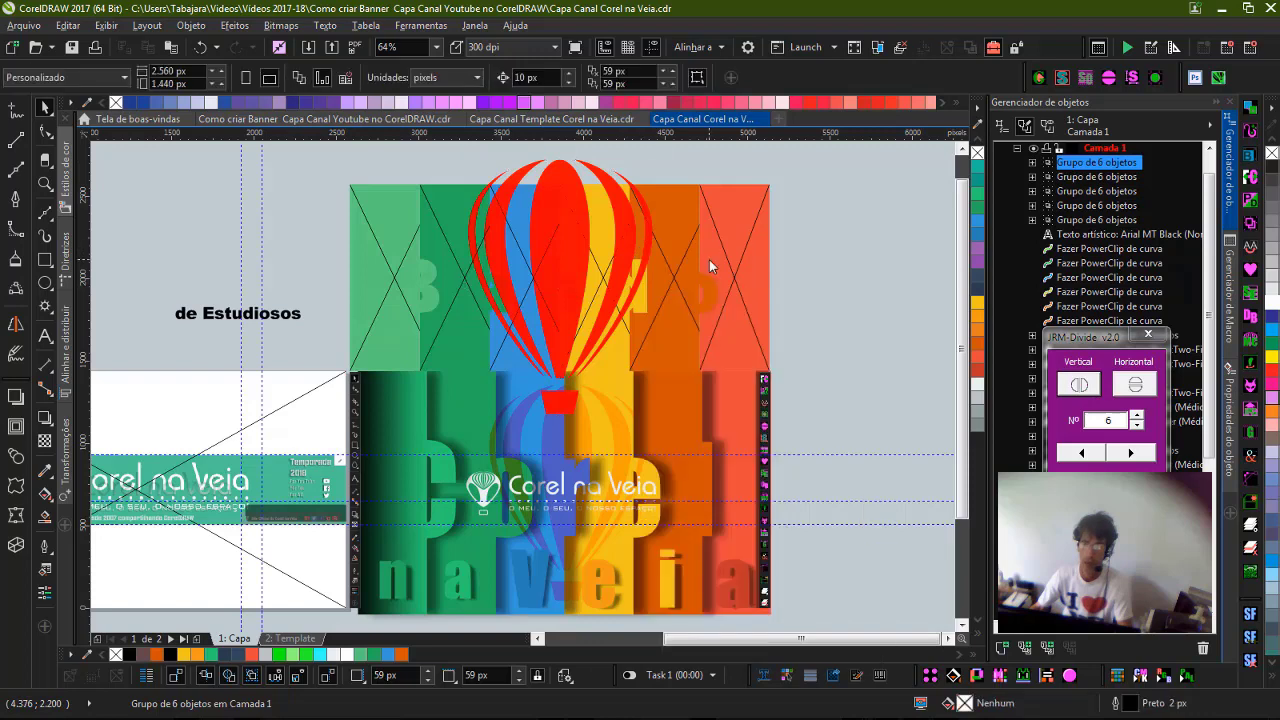
pyautogui.click(660, 338)
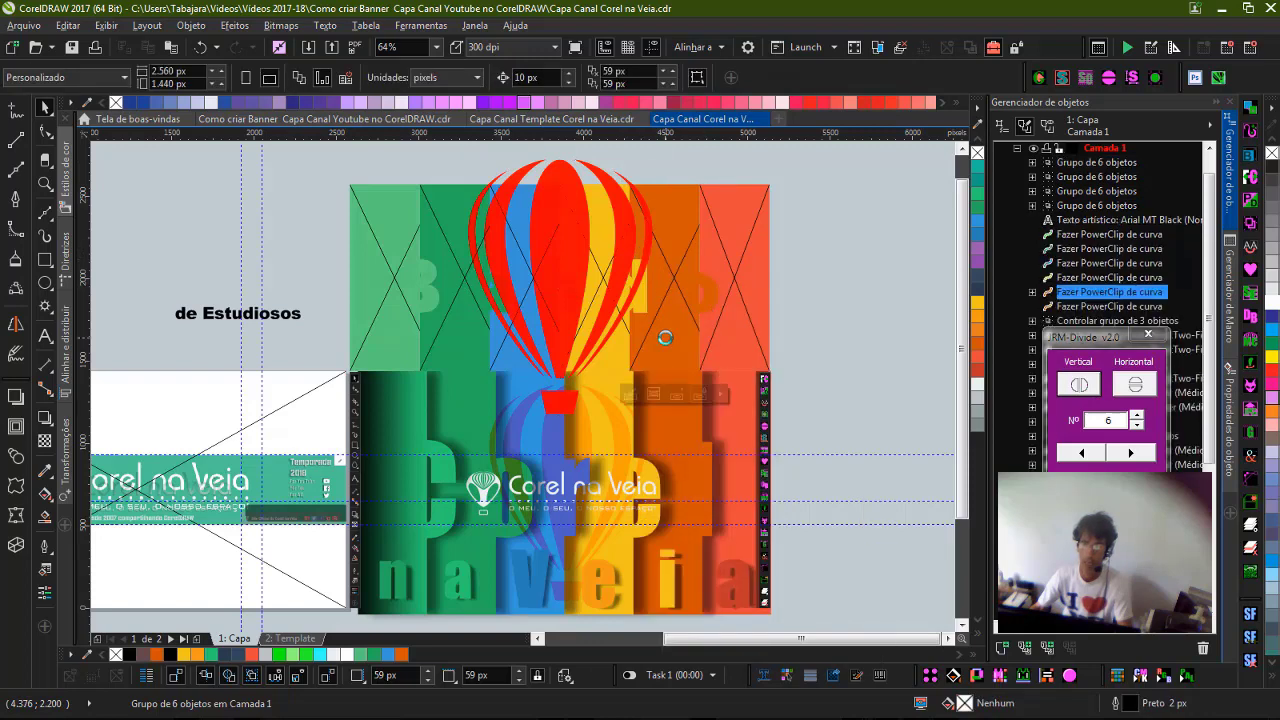
# PowerClip another balloon copy inside the yellow Bando strip.
pyautogui.click(648, 236)
pyautogui.rightClick(647, 240)
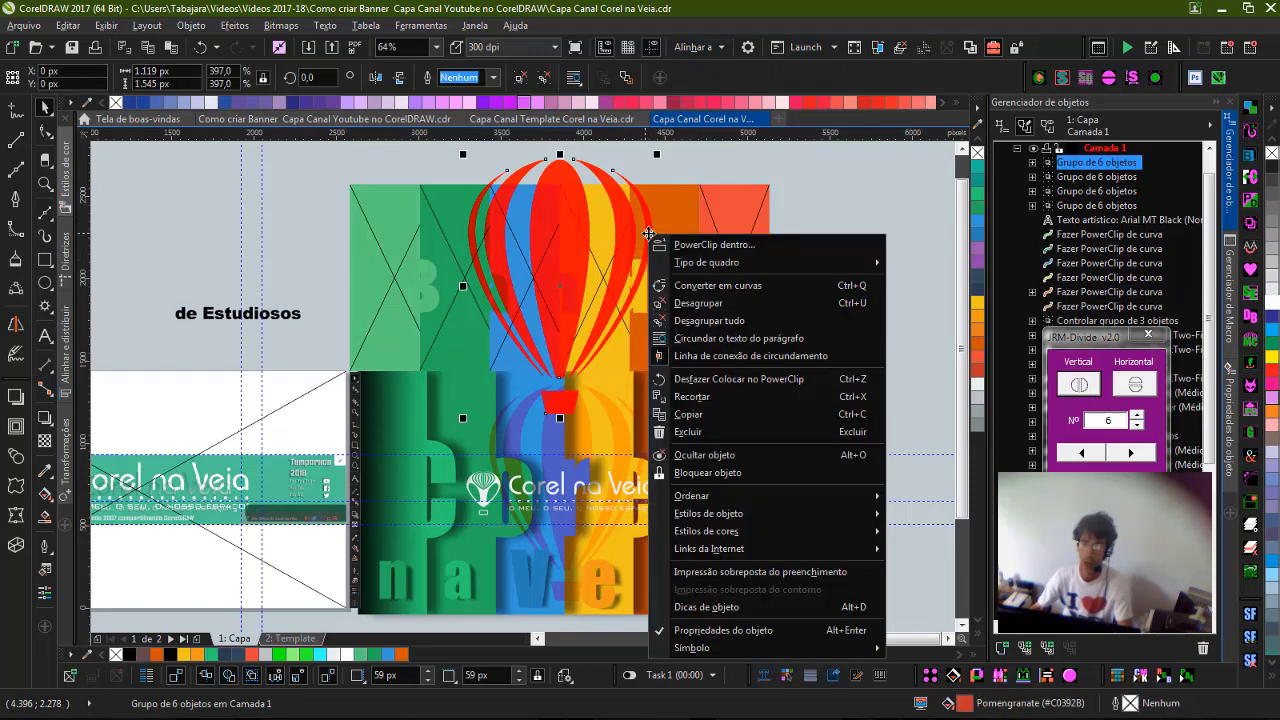
pyautogui.click(680, 247)
pyautogui.click(614, 353)
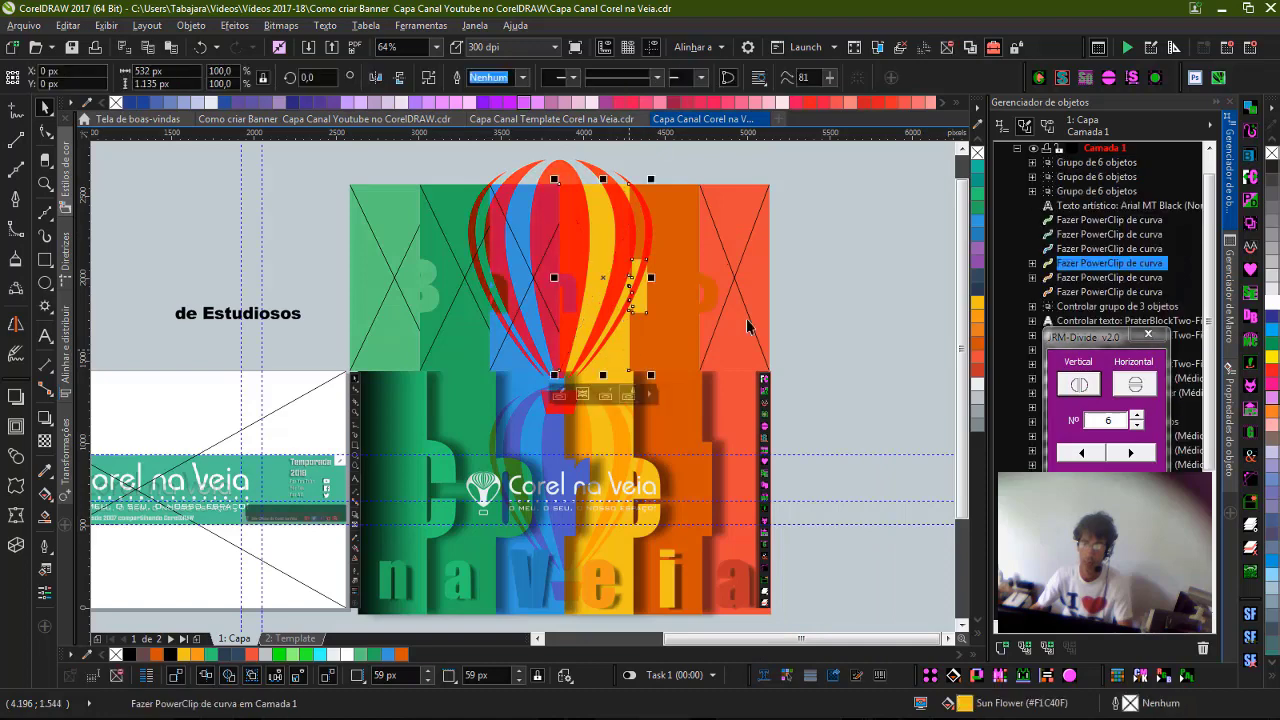
# PowerClip the next balloon copy inside the blue Bando strip.
pyautogui.click(571, 236)
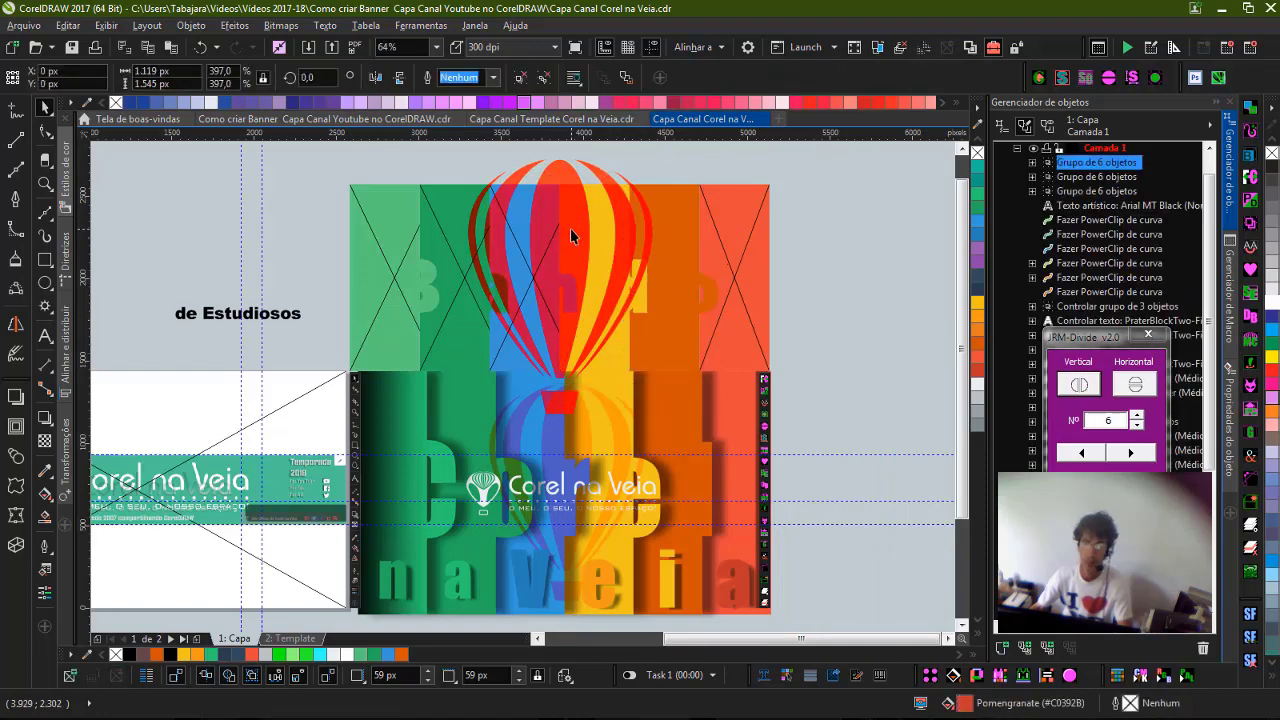
pyautogui.rightClick(570, 229)
pyautogui.click(611, 242)
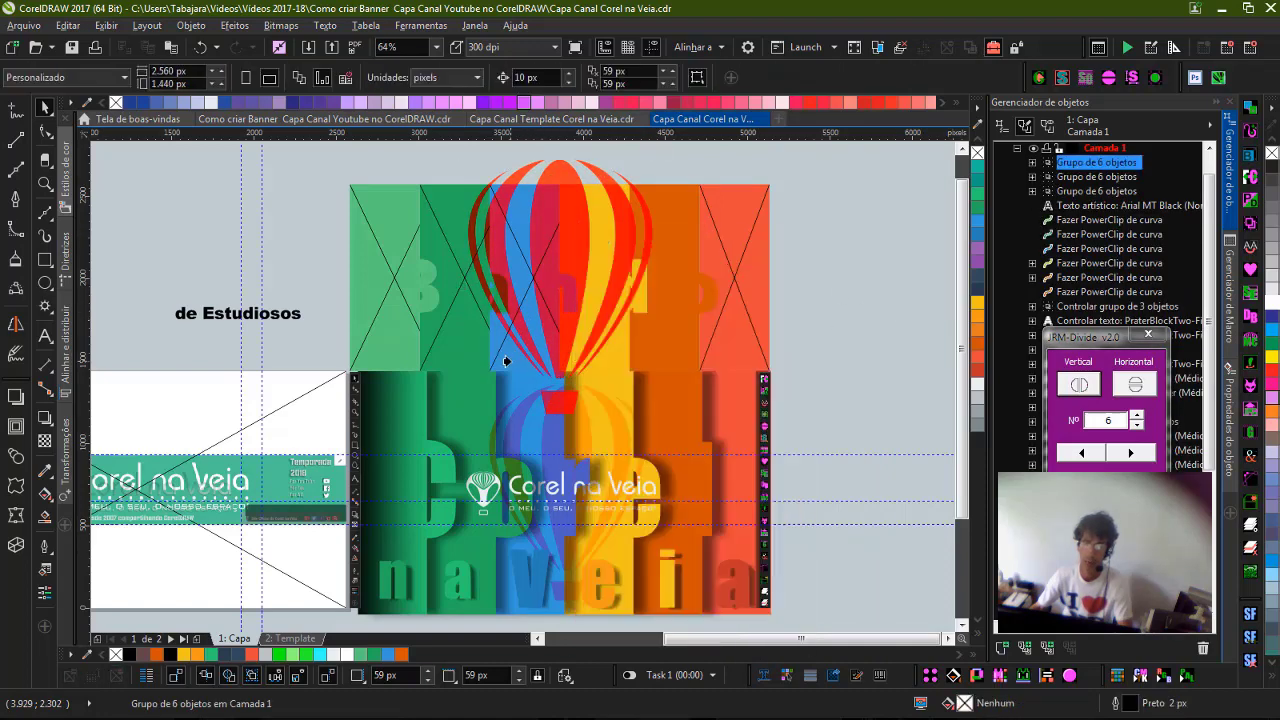
pyautogui.click(502, 258)
# PowerClip one more balloon copy inside the dark green Bando strip.
pyautogui.click(548, 237)
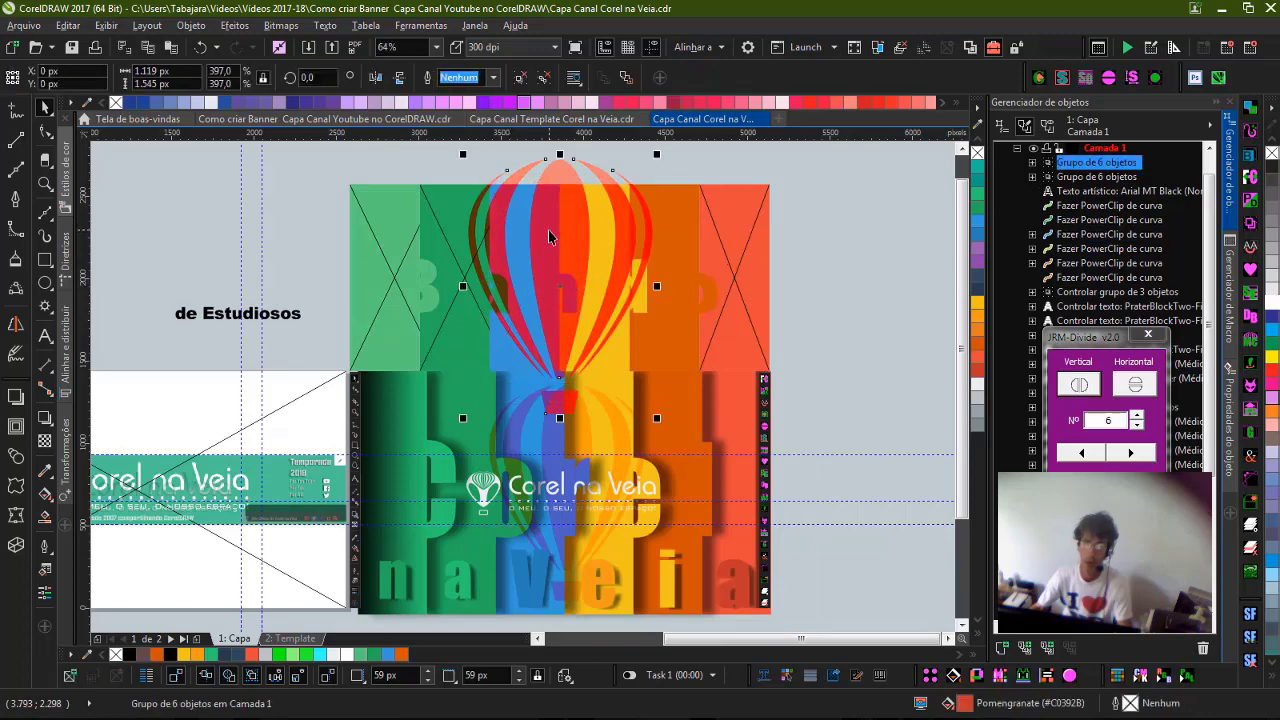
pyautogui.rightClick(549, 230)
pyautogui.click(578, 240)
pyautogui.click(450, 342)
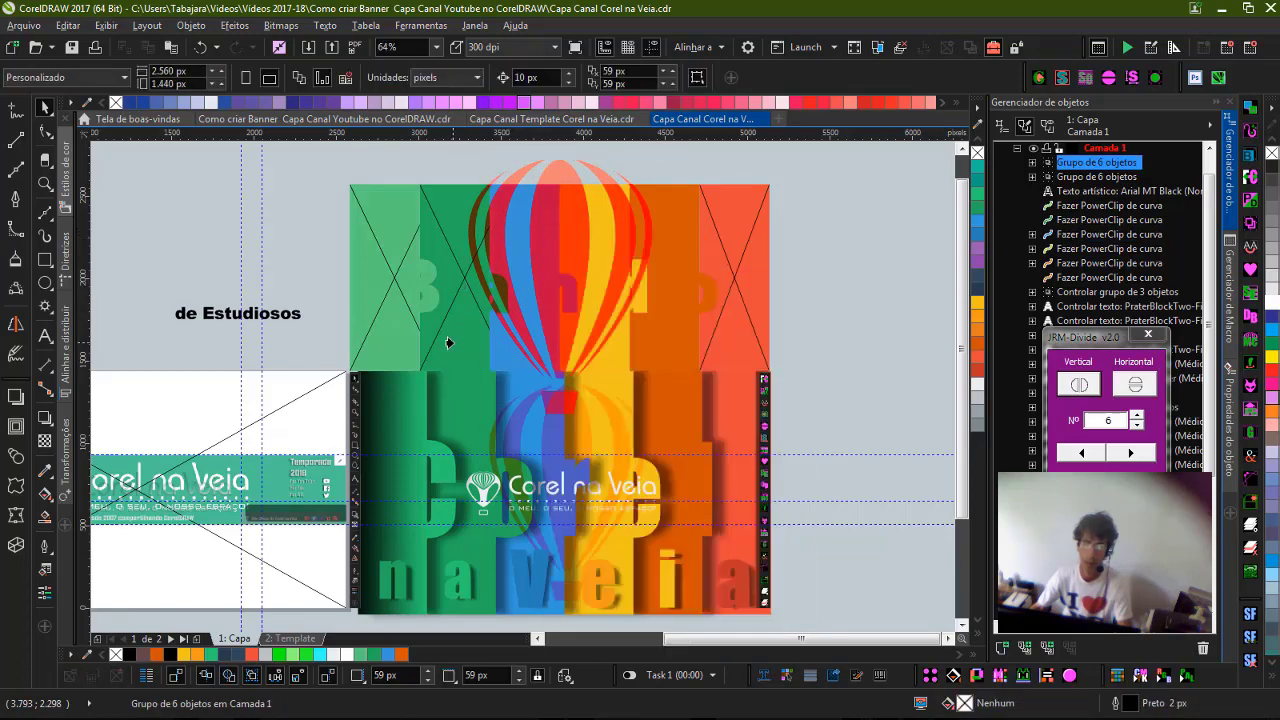
# Delete the leftover balloon group that is outside the strips' PowerClips.
pyautogui.click(823, 278)
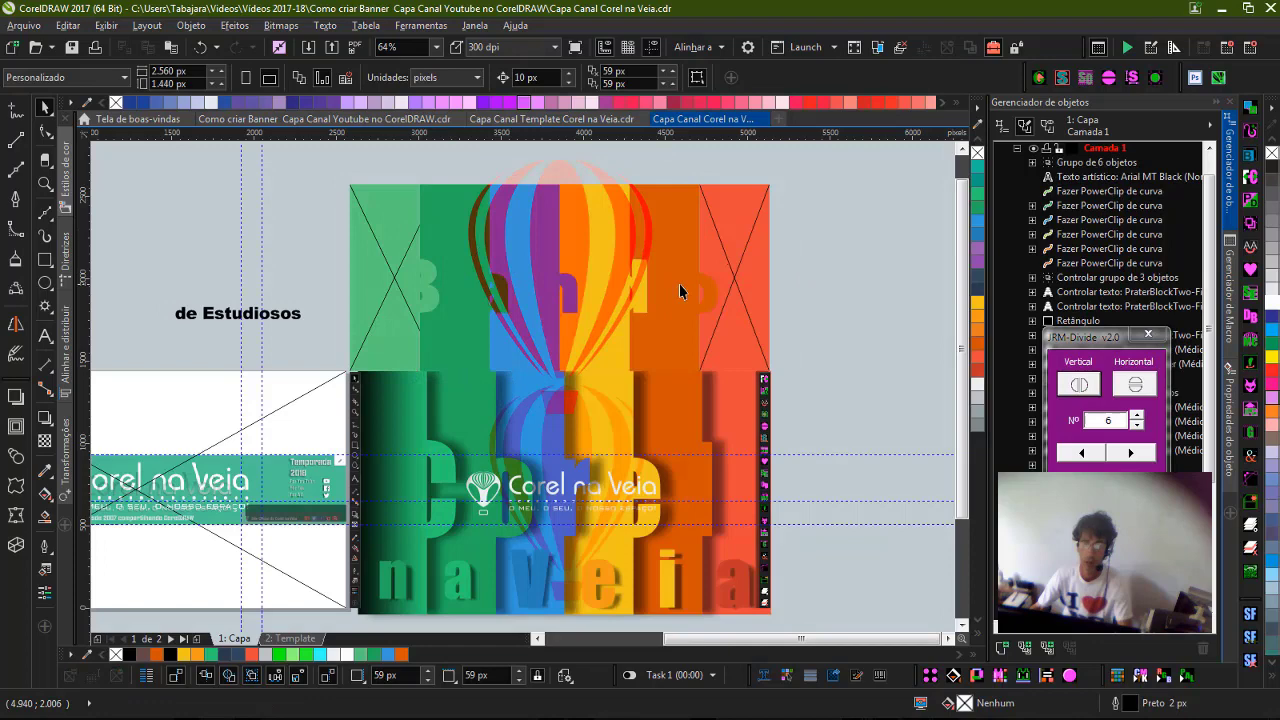
pyautogui.click(433, 339)
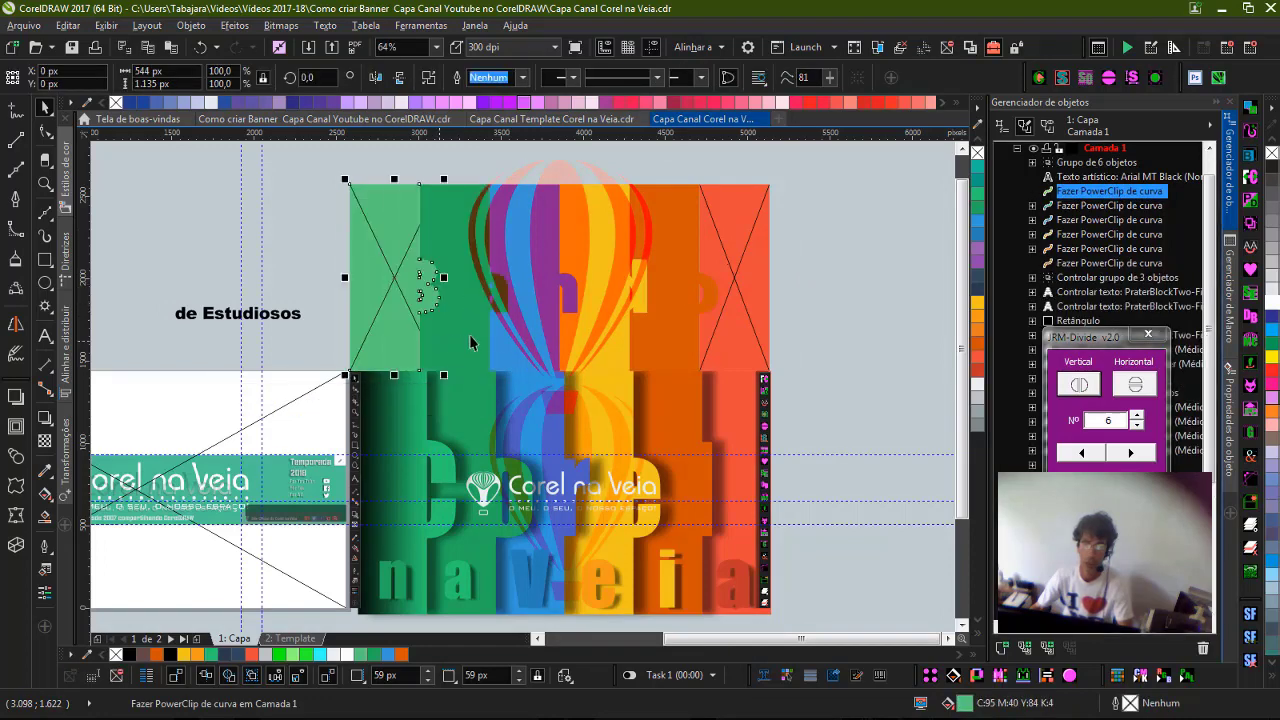
pyautogui.click(522, 334)
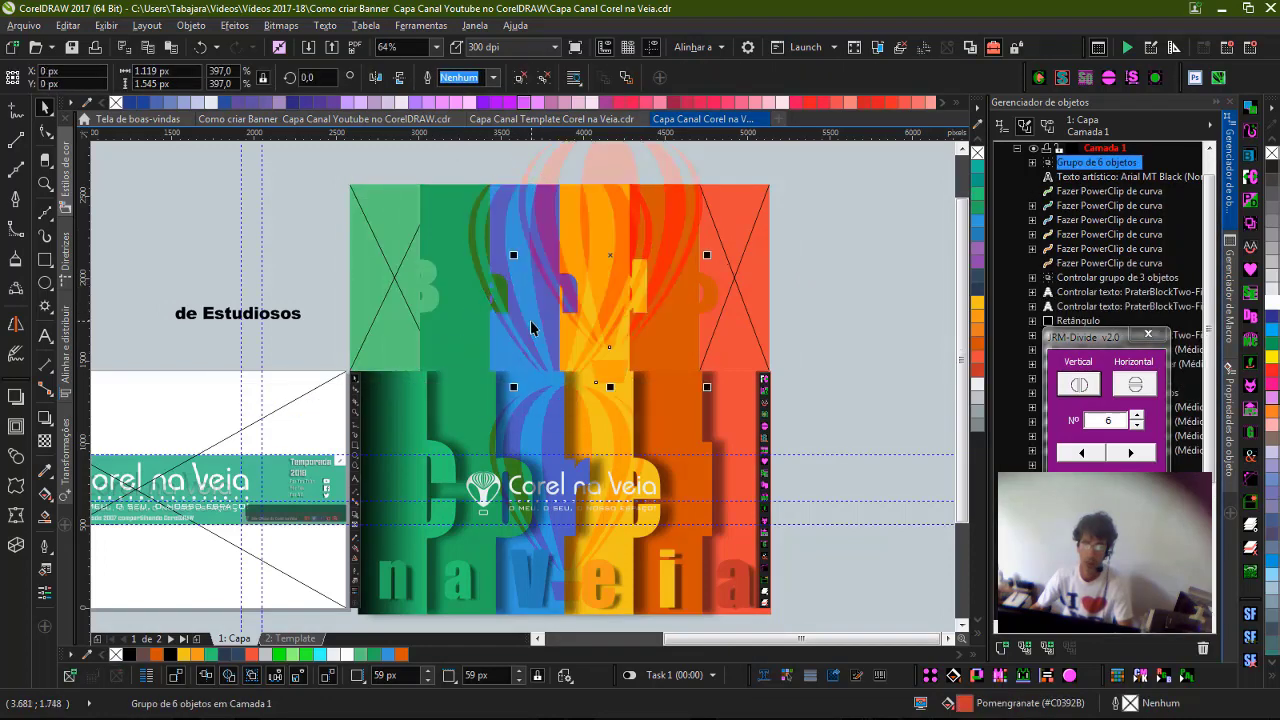
pyautogui.press('Delete')
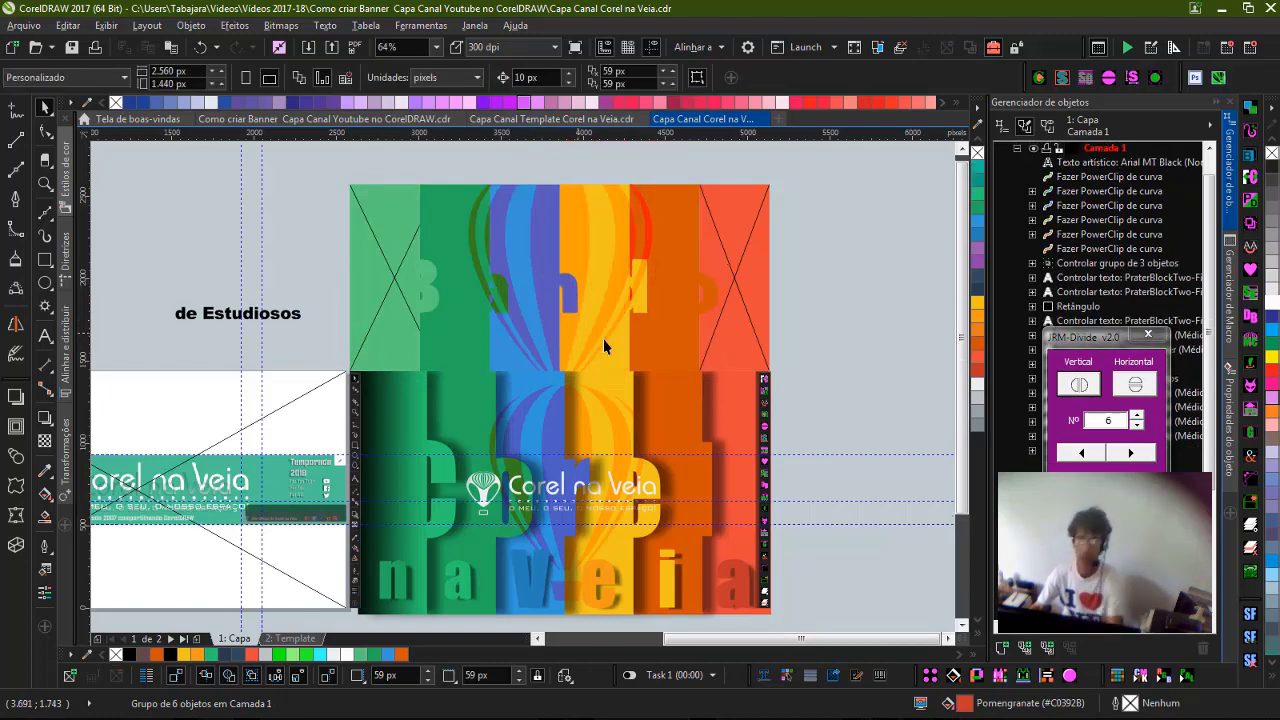
pyautogui.click(661, 327)
pyautogui.click(615, 345)
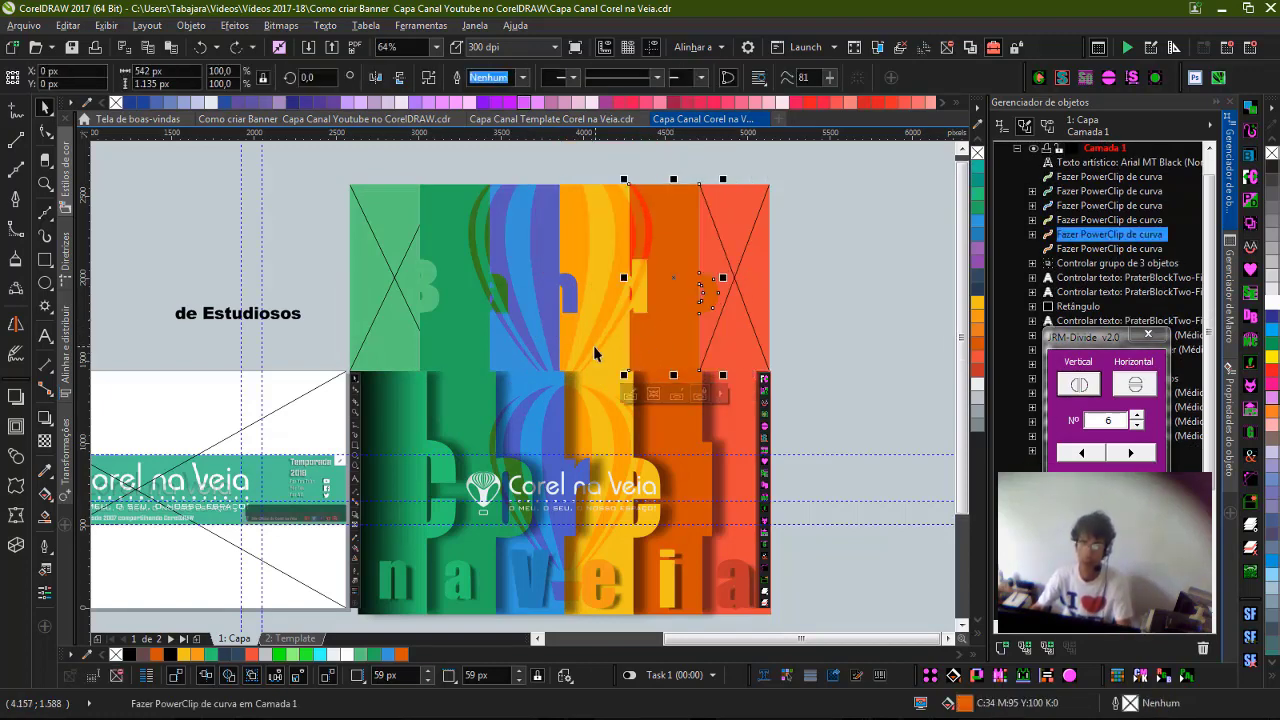
pyautogui.moveTo(527, 334); pyautogui.dragTo(551, 321)
pyautogui.hotkey('ctrl', 'z')
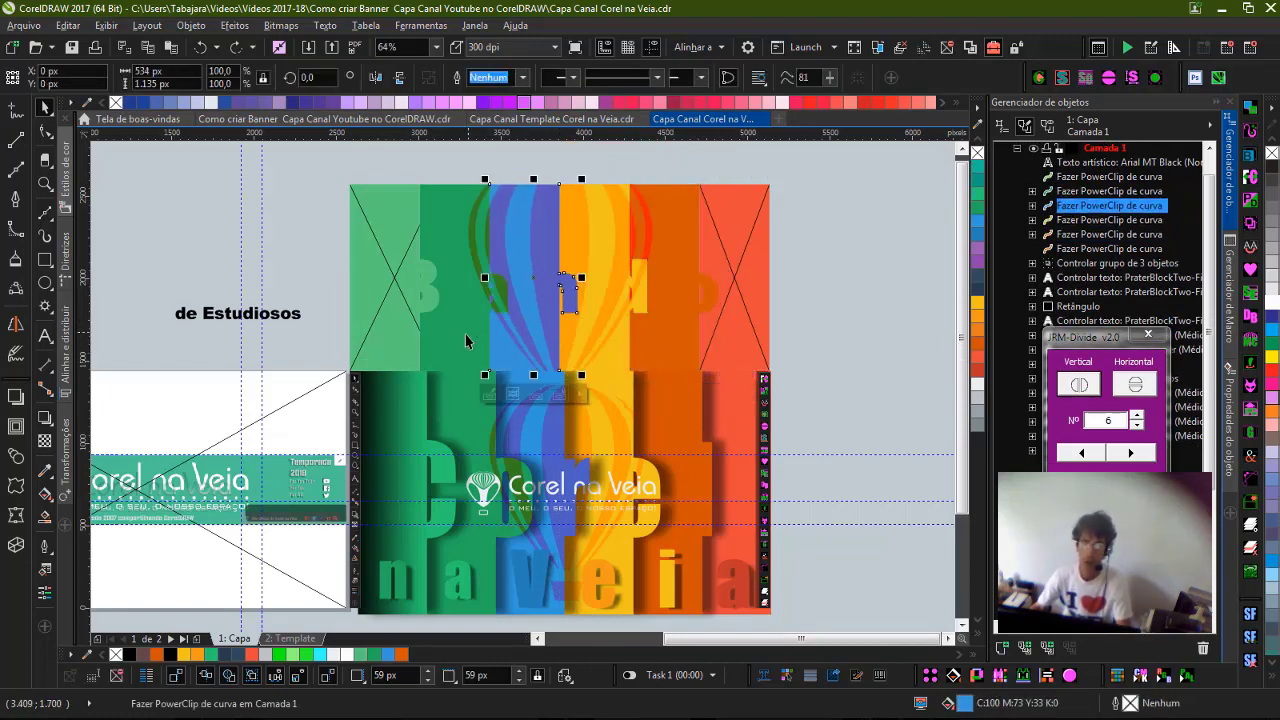
pyautogui.moveTo(460, 335); pyautogui.dragTo(471, 323)
pyautogui.click(379, 296)
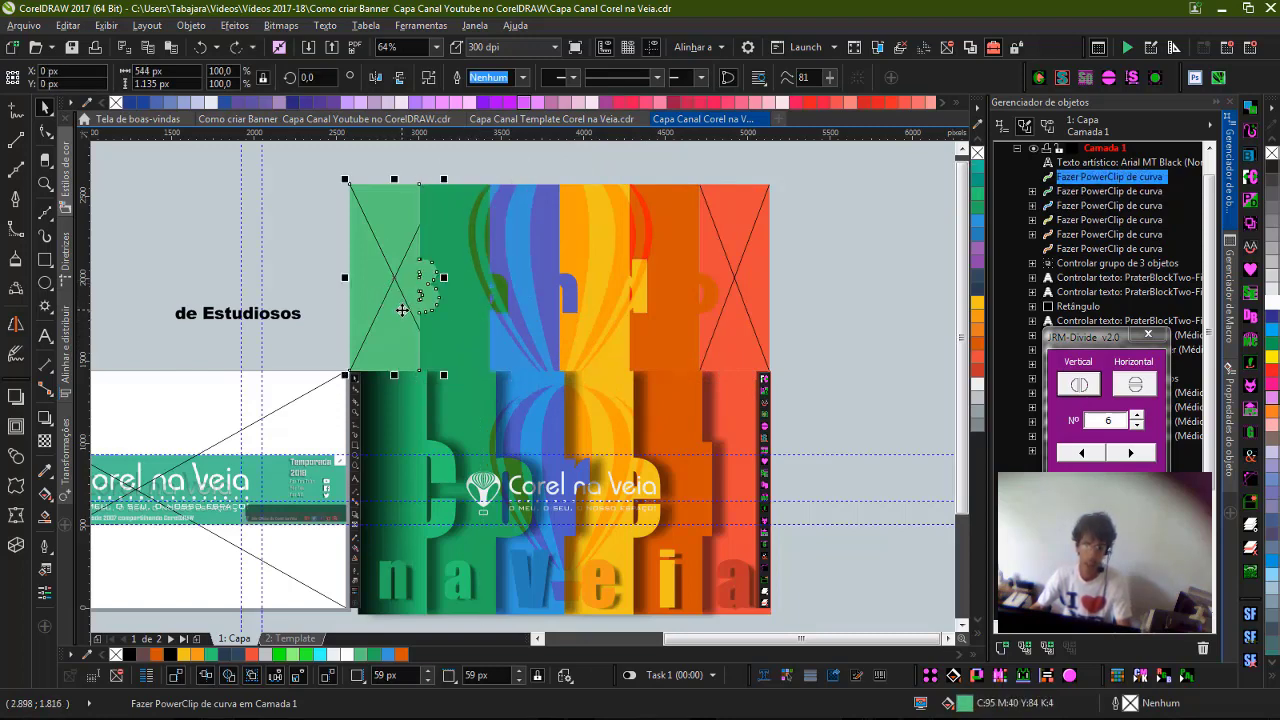
# Move the two vertical toolbar images from the finished cover's edges into the PowerClips of the light green and red Bando strips.
pyautogui.click(356, 466)
pyautogui.moveTo(357, 488); pyautogui.dragTo(368, 312)
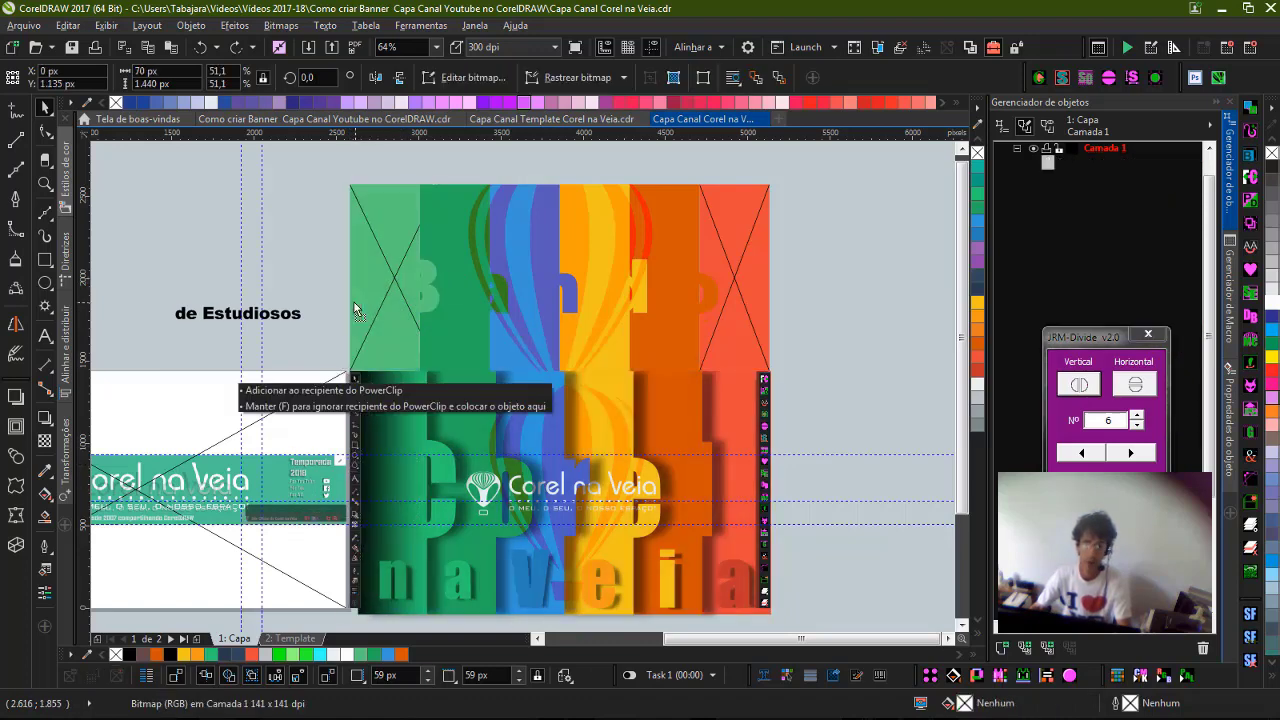
pyautogui.click(888, 335)
pyautogui.click(763, 487)
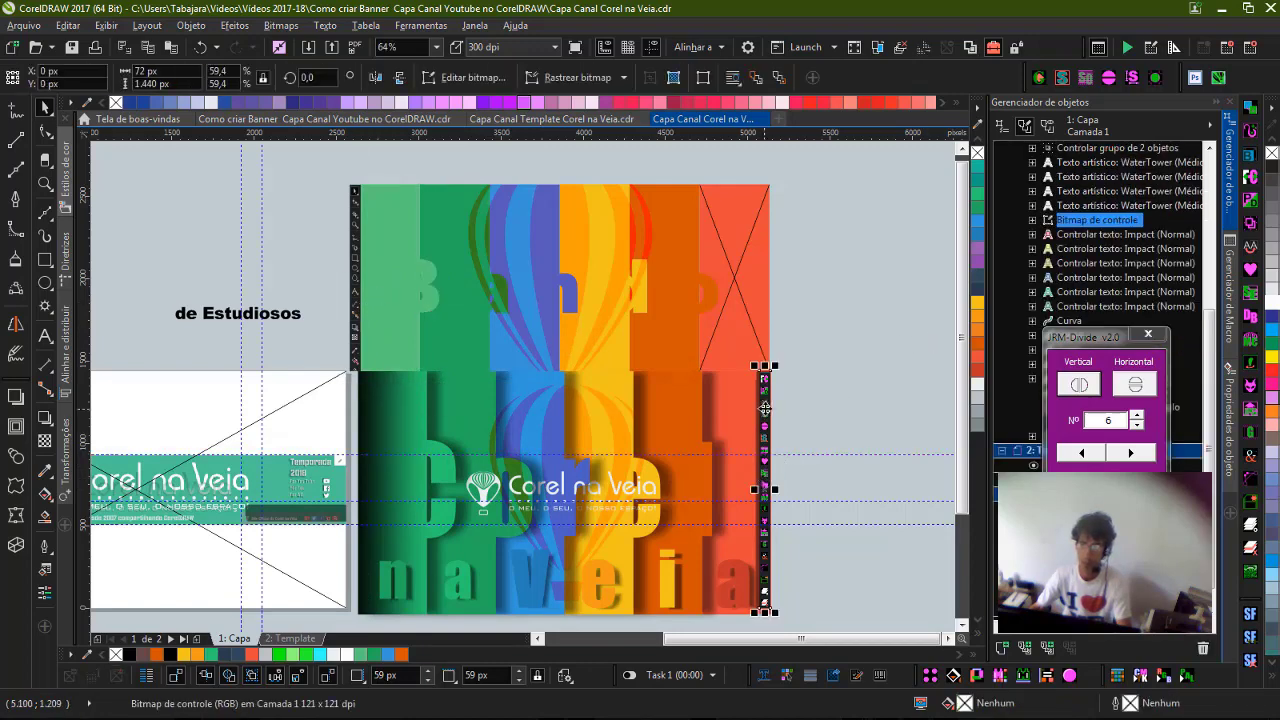
pyautogui.moveTo(765, 380); pyautogui.dragTo(764, 201)
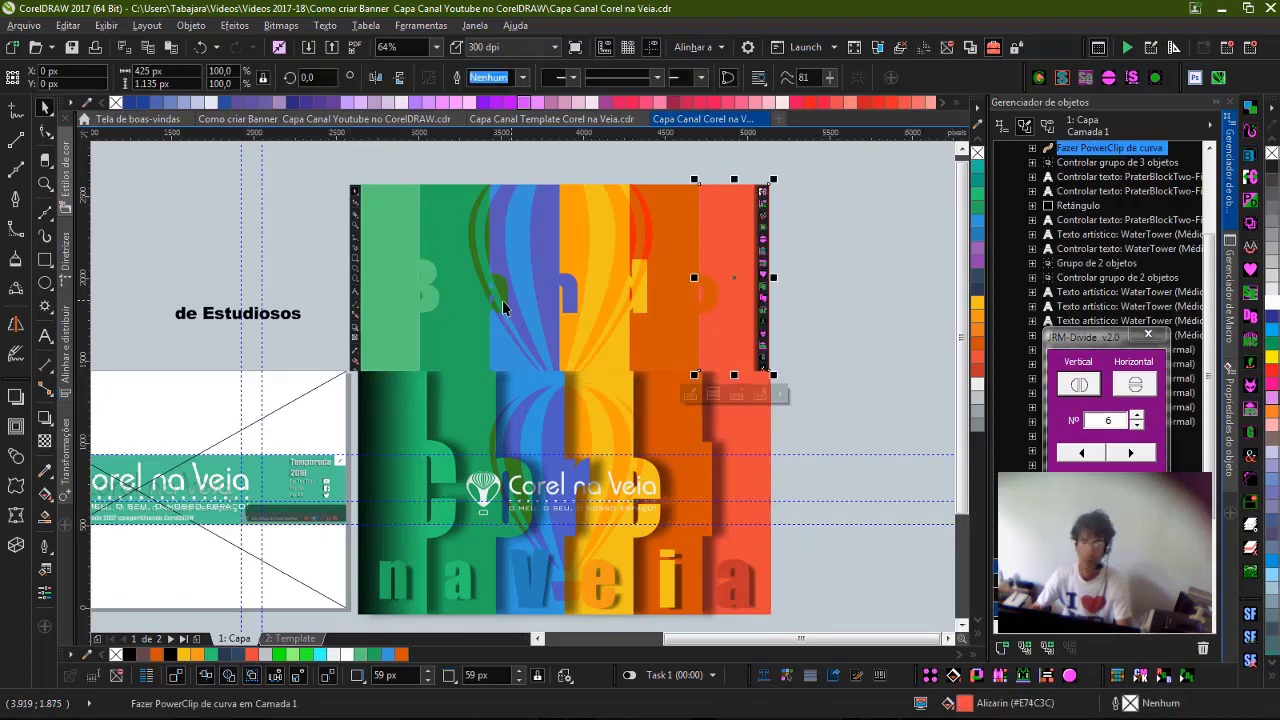
# Add a horizontal drop shadow with opacity 50 and feathering 15 to the light green Bando strip, cast toward the dark green strip.
pyautogui.click(404, 276)
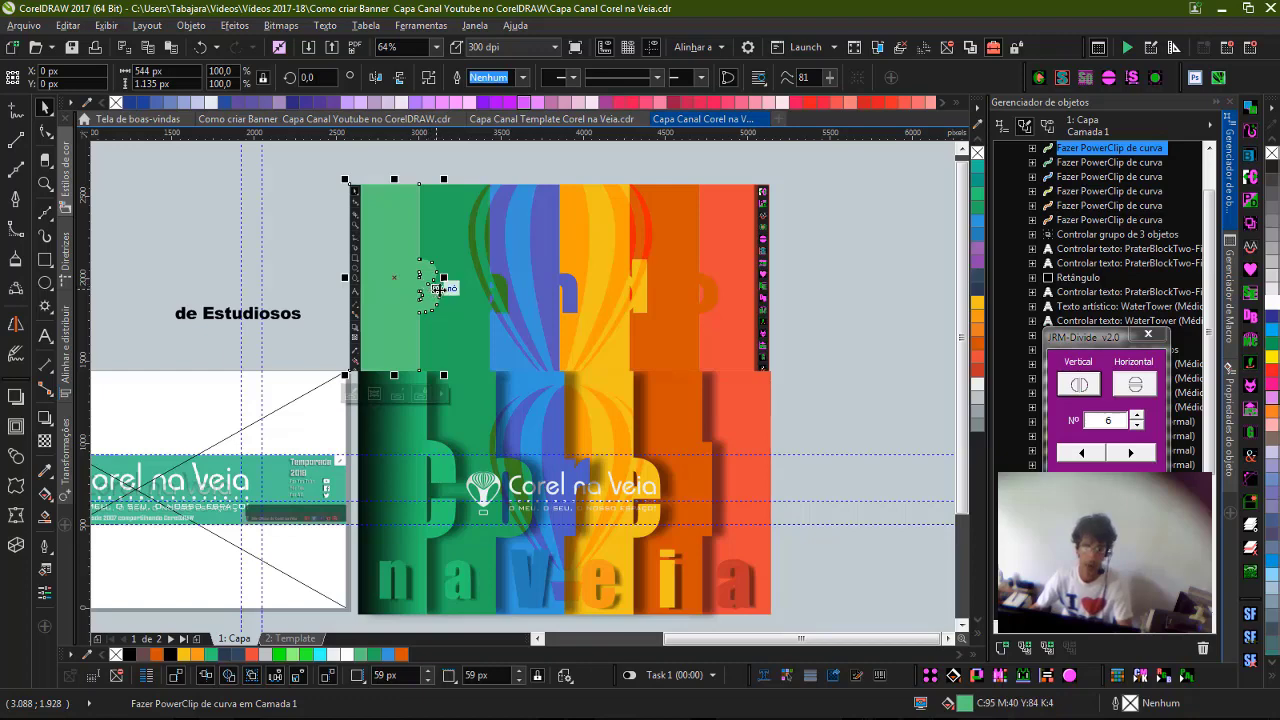
pyautogui.click(15, 397)
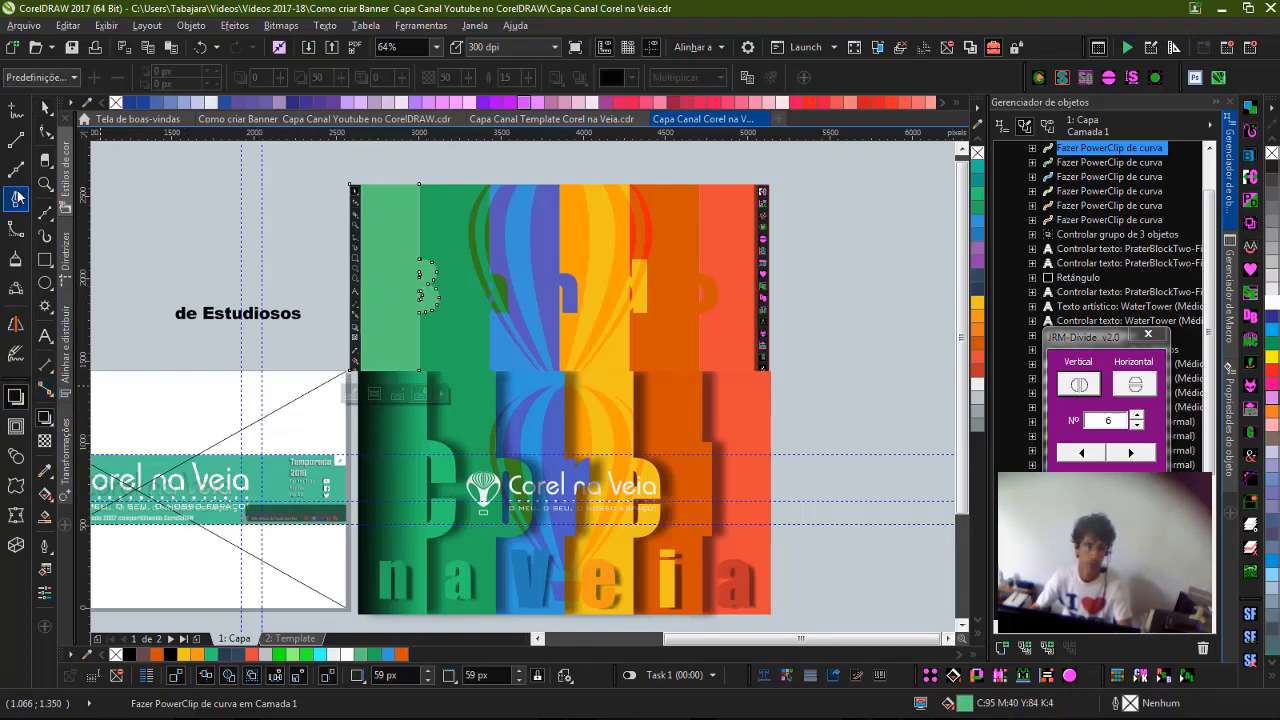
pyautogui.click(50, 316)
pyautogui.click(47, 262)
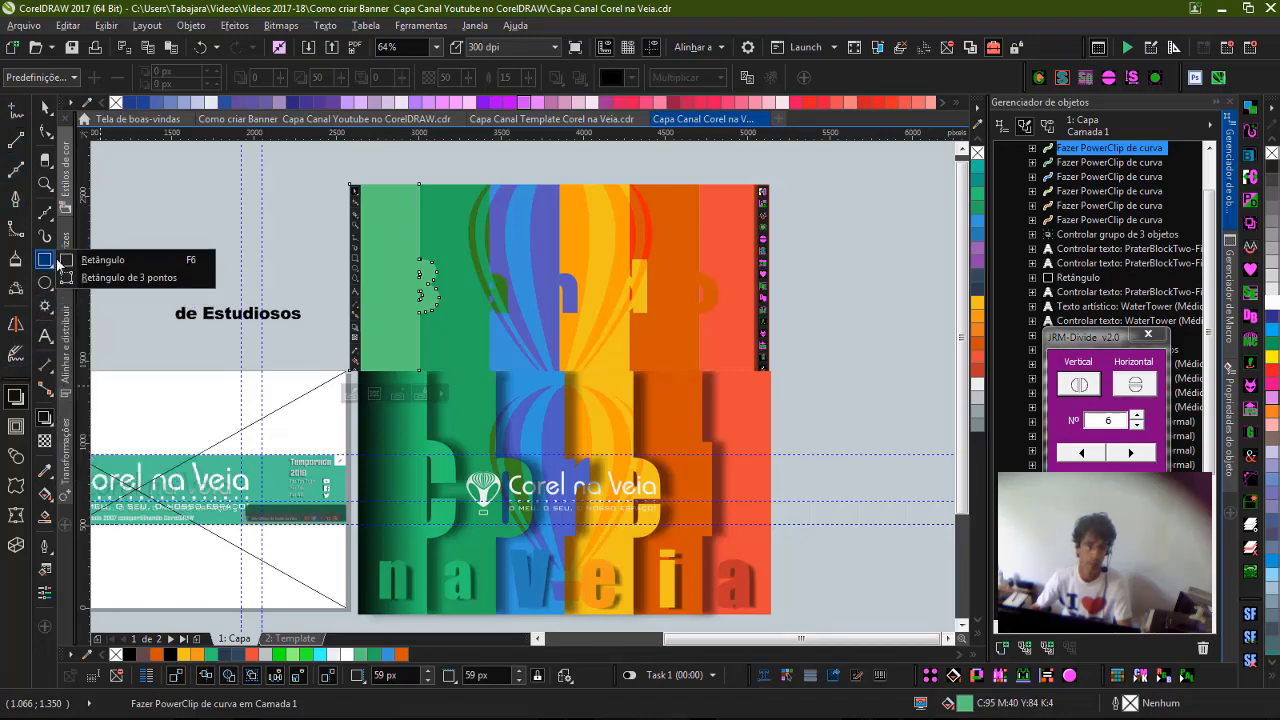
pyautogui.click(46, 213)
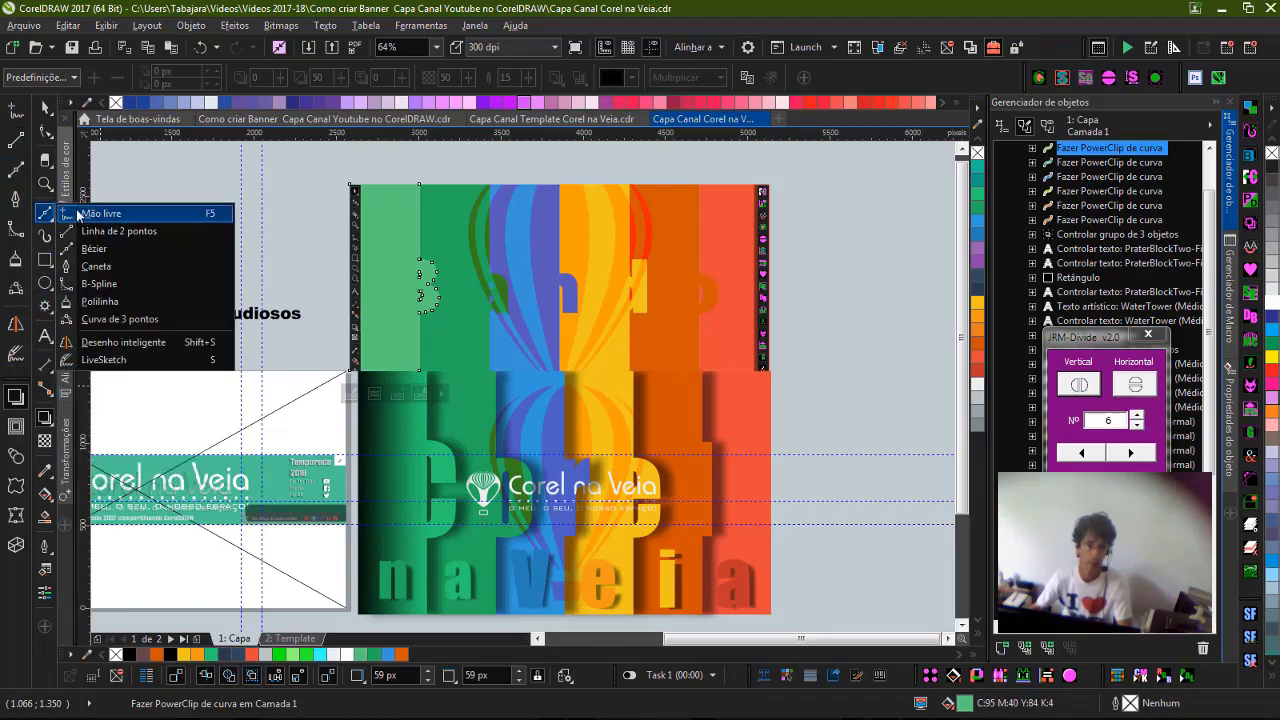
pyautogui.click(51, 398)
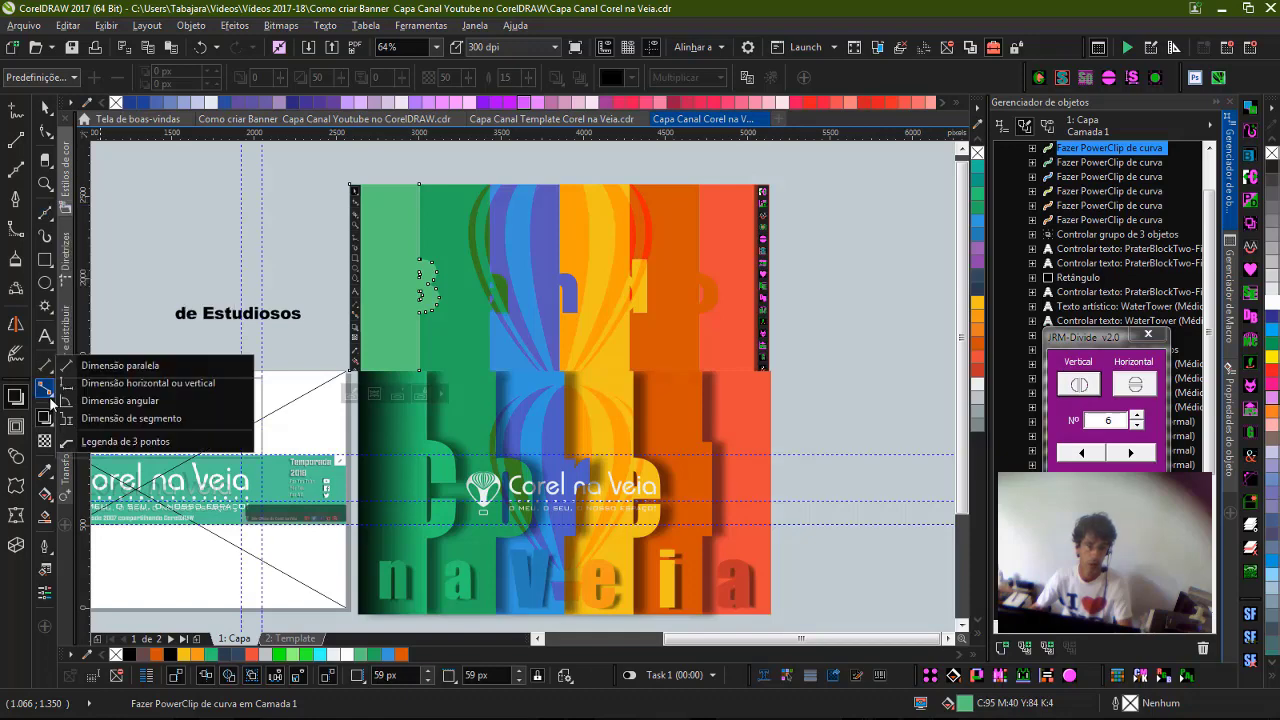
pyautogui.click(48, 400)
pyautogui.click(44, 418)
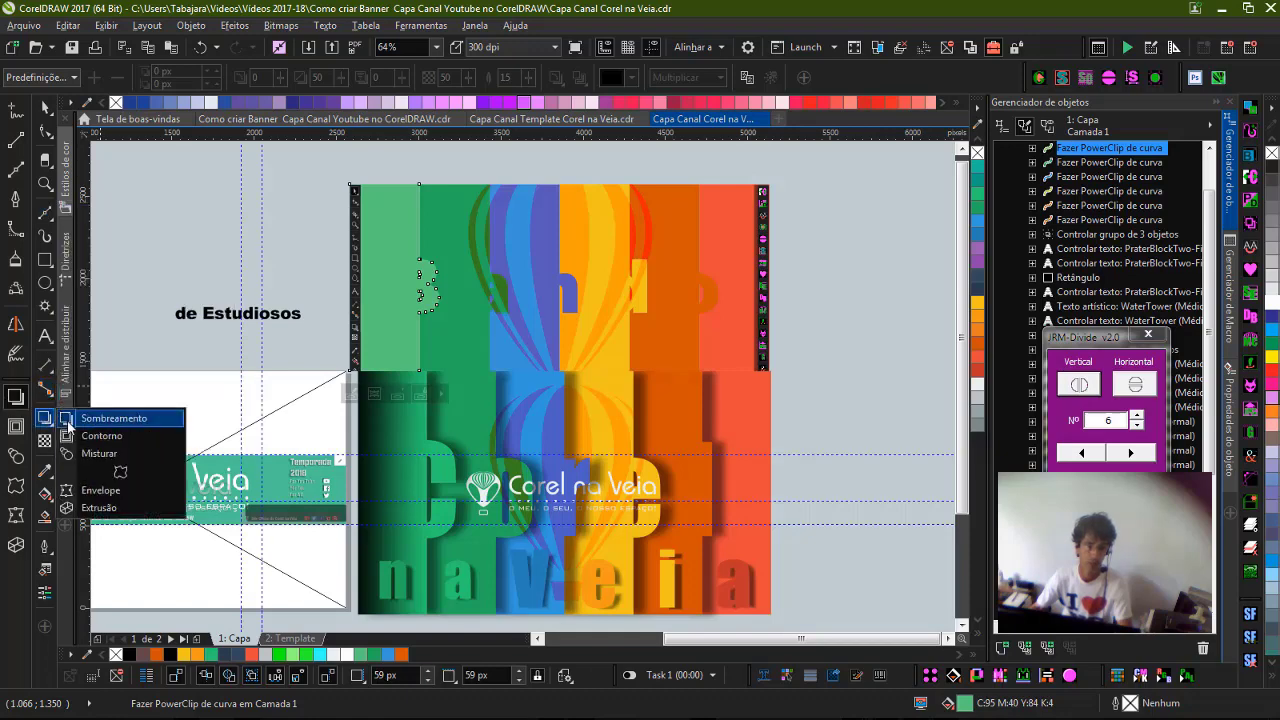
pyautogui.click(97, 484)
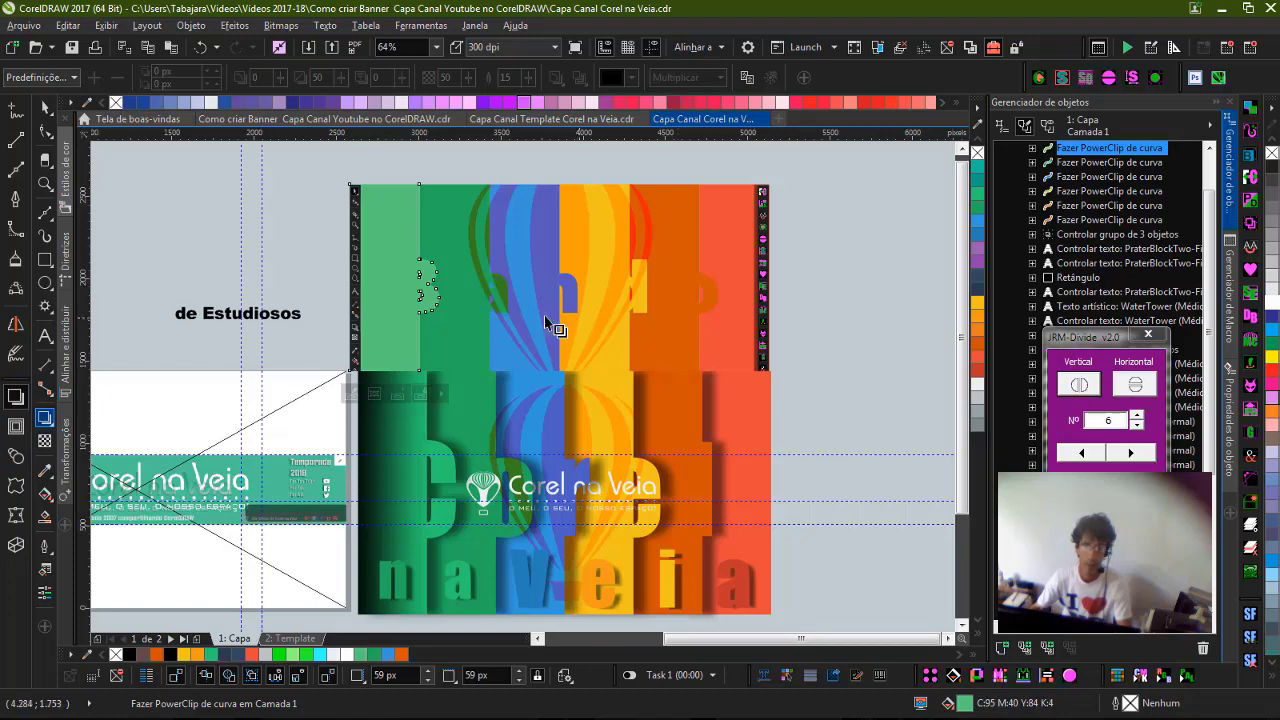
pyautogui.scroll(2, 434, 294)
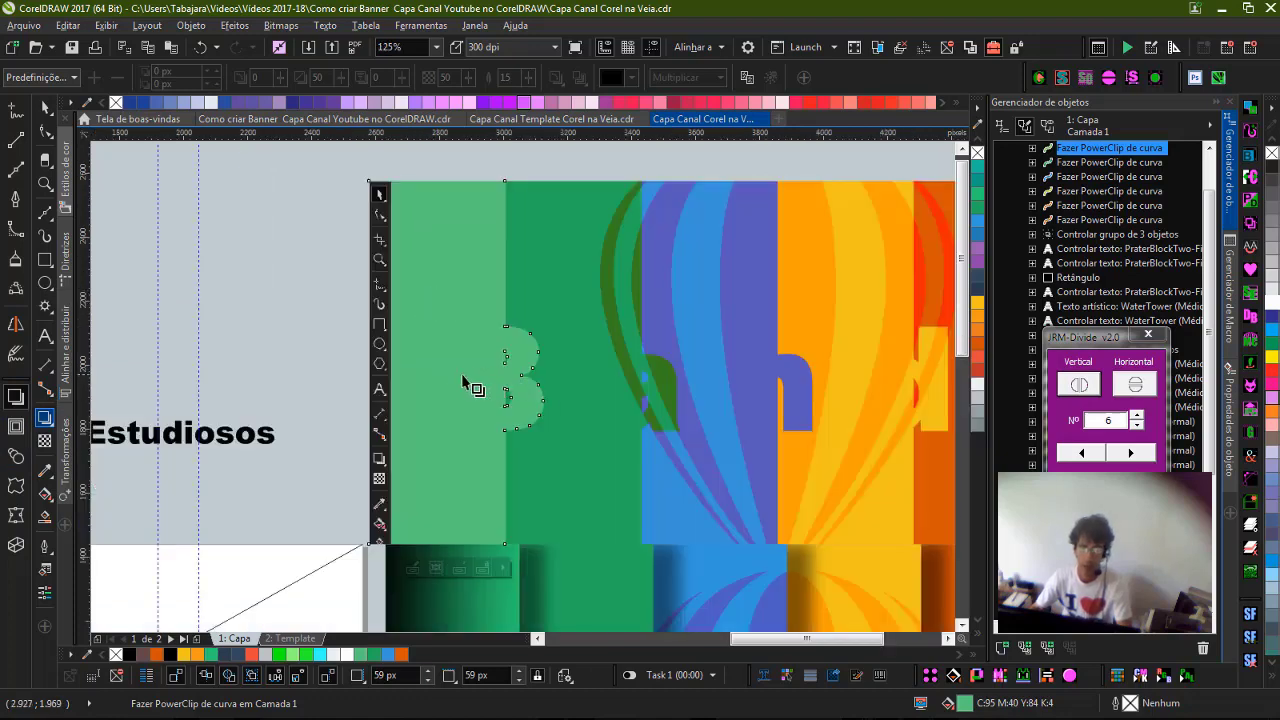
pyautogui.moveTo(456, 362); pyautogui.dragTo(558, 364)
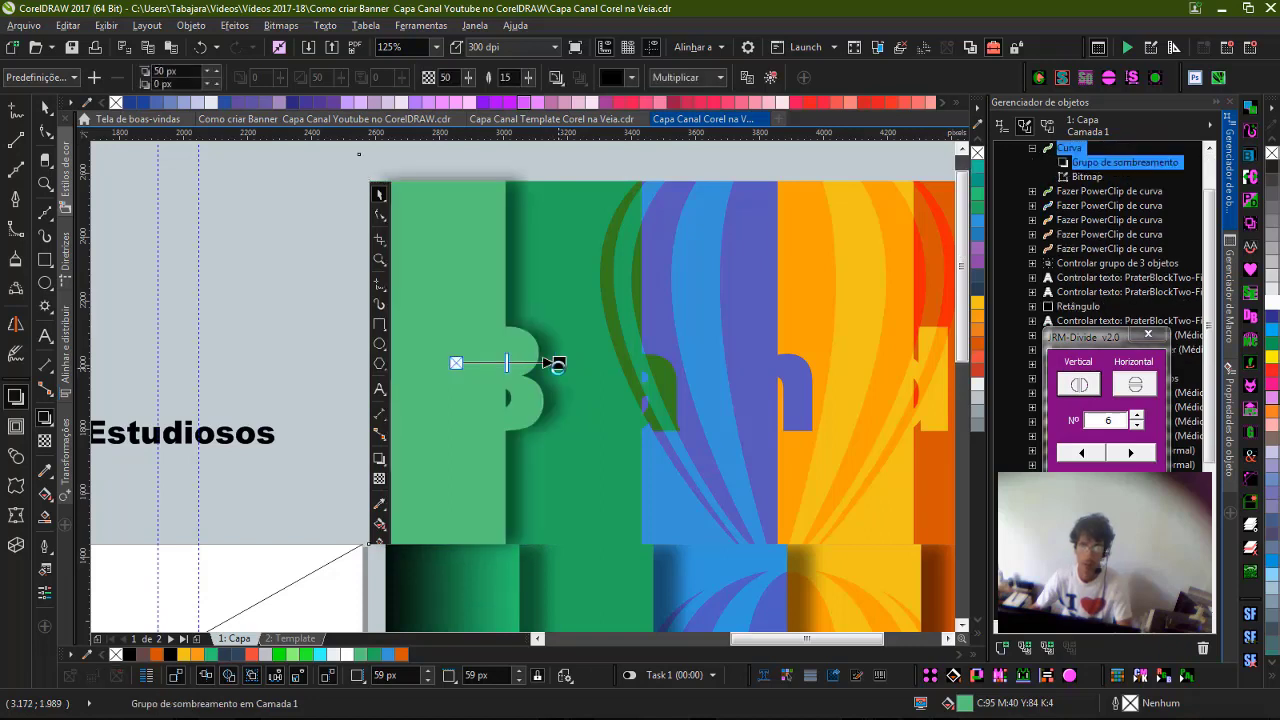
# Copy the light green strip's drop shadow to the dark green Bando strip, and that shadow to the blue strip.
pyautogui.click(632, 372)
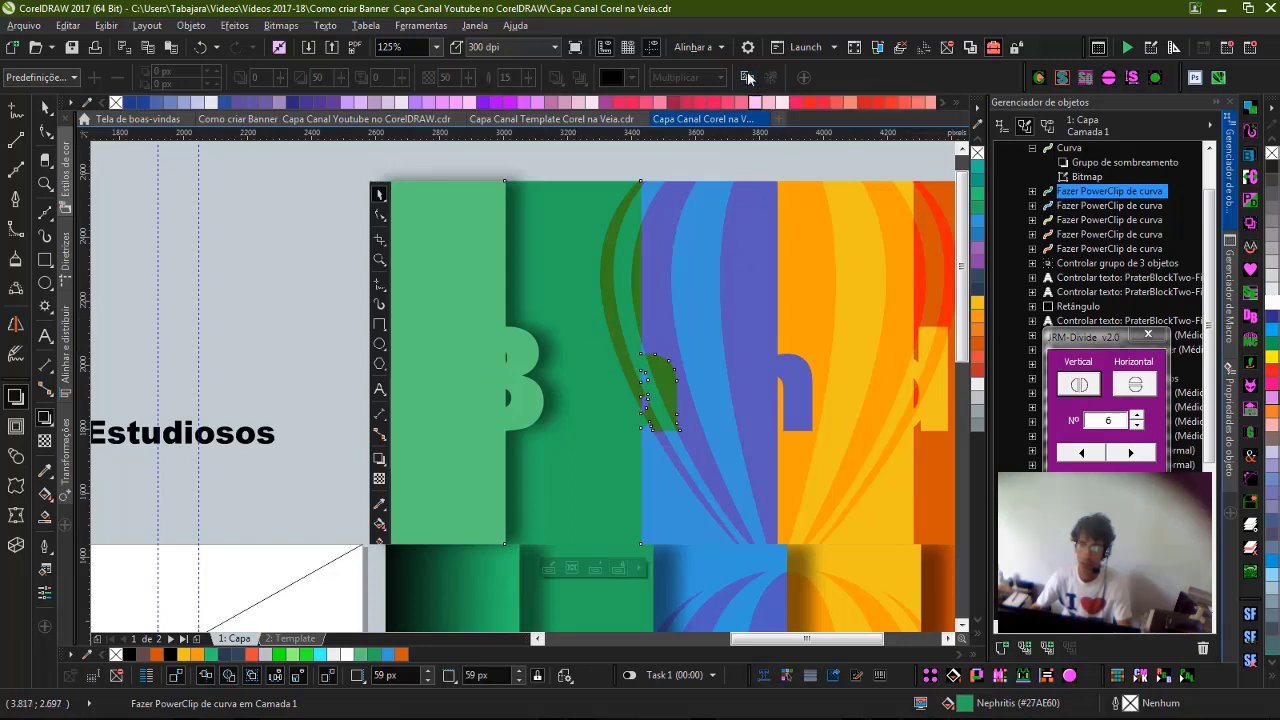
pyautogui.click(513, 312)
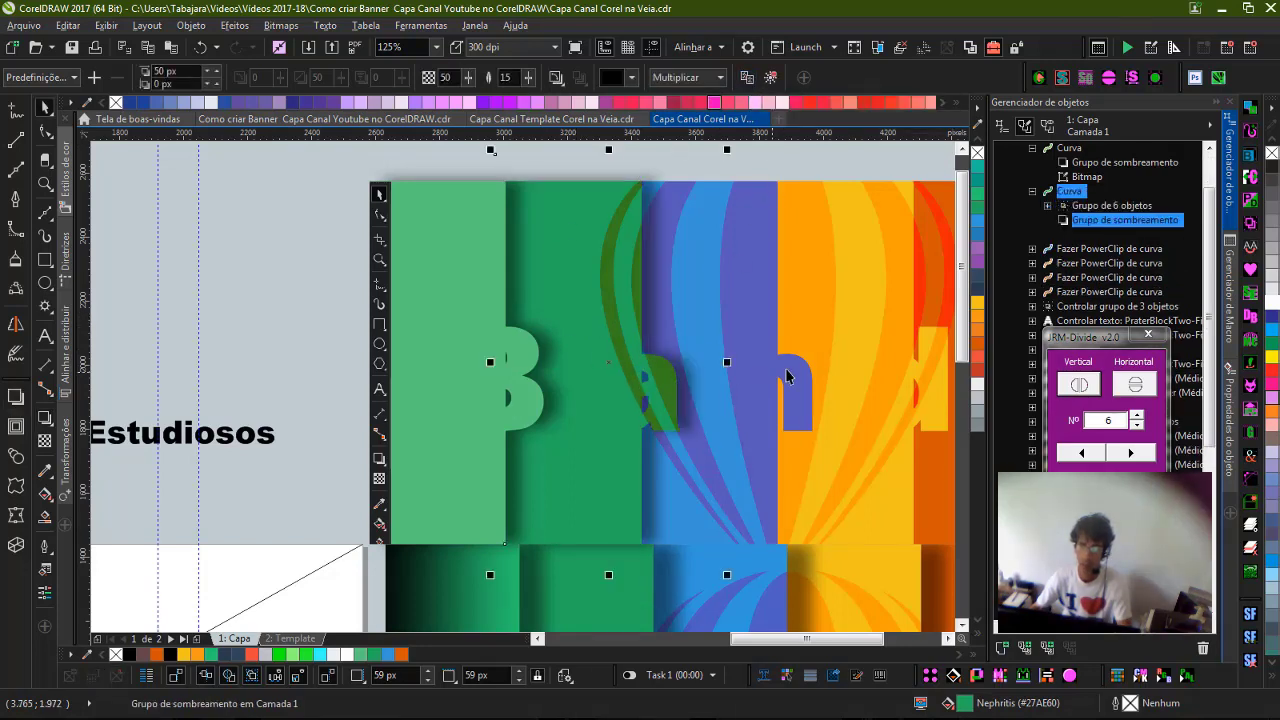
pyautogui.click(756, 366)
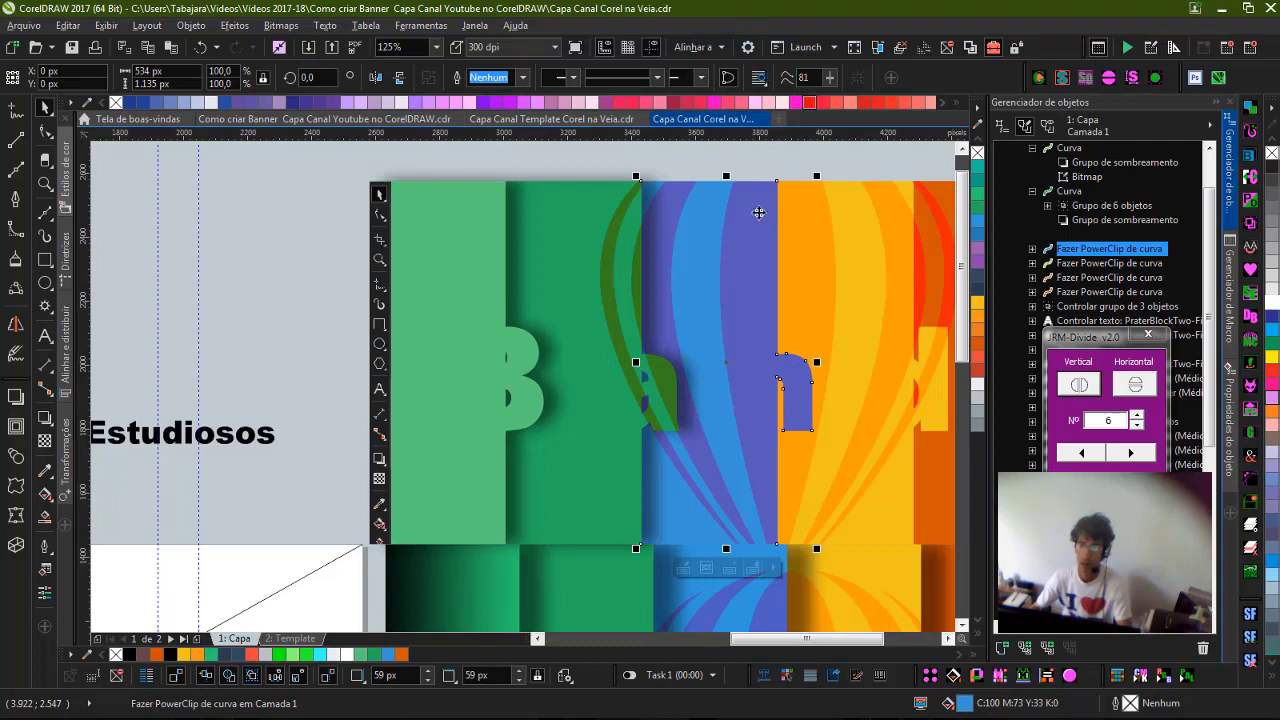
pyautogui.press('space')
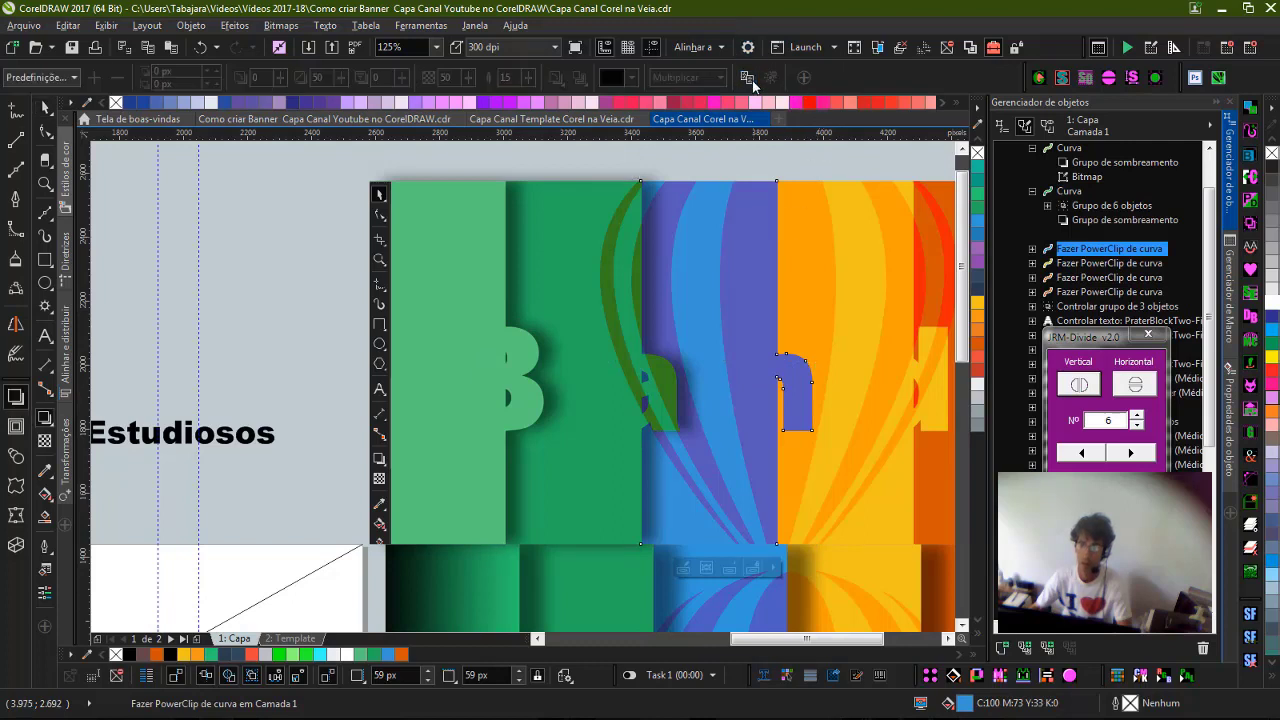
pyautogui.click(679, 362)
pyautogui.press('space')
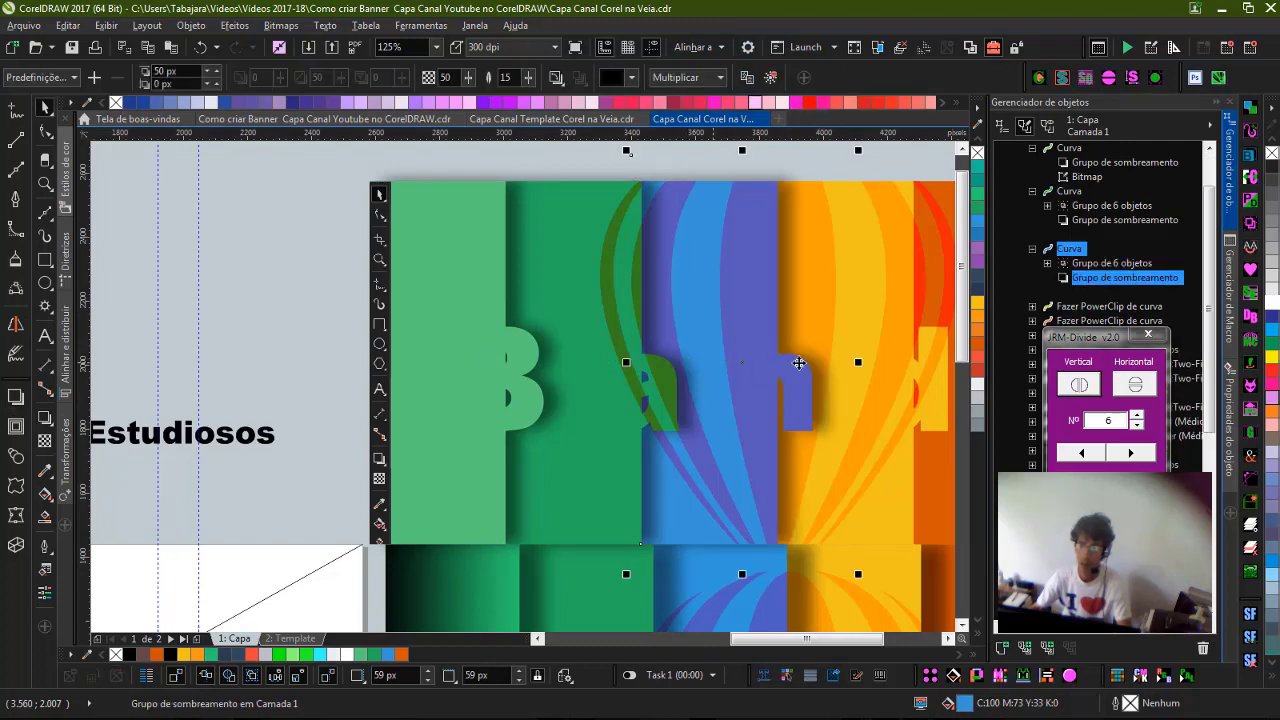
# Copy the same drop shadow to the yellow and orange Bando strips.
pyautogui.scroll(-1, 802, 363)
pyautogui.click(575, 368)
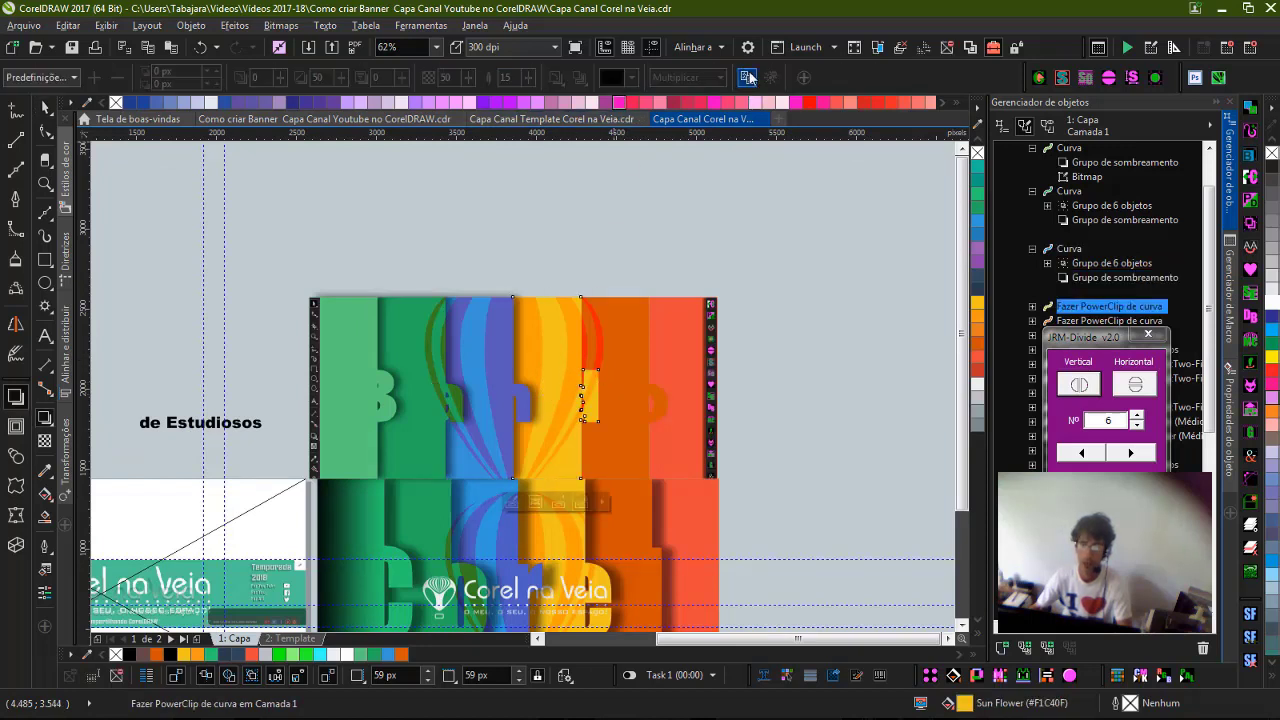
pyautogui.click(527, 390)
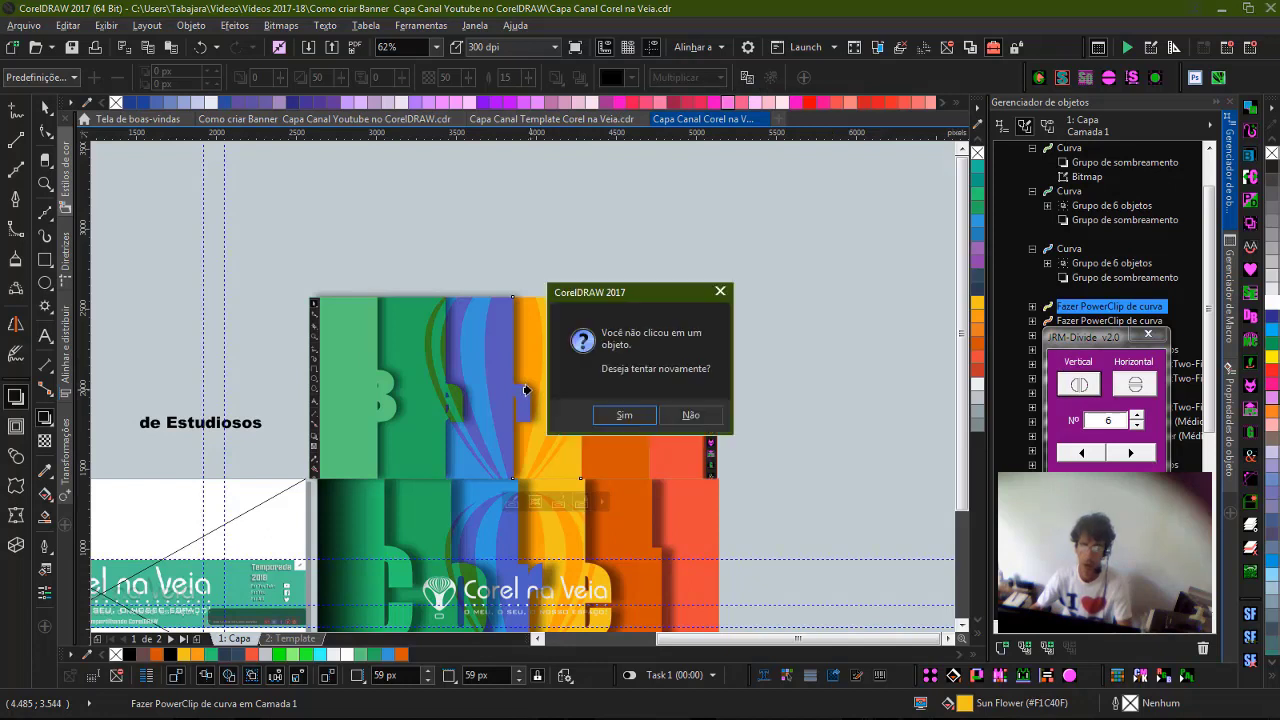
pyautogui.click(624, 416)
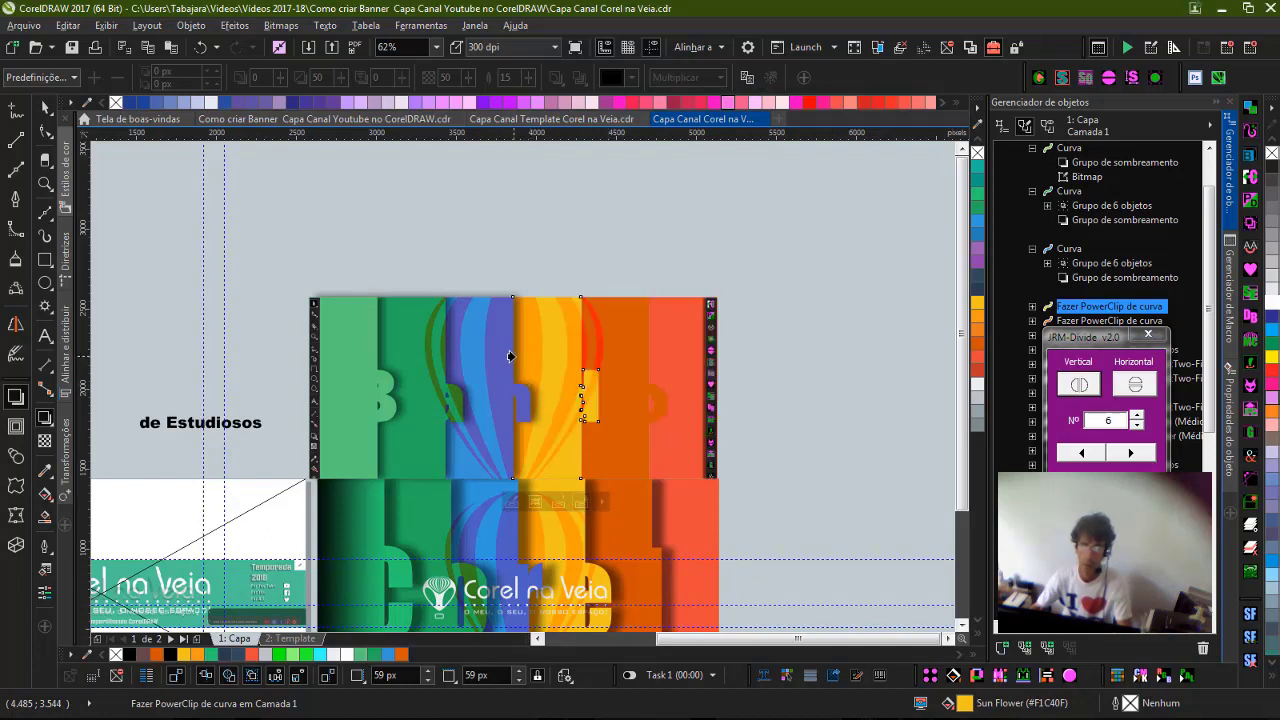
pyautogui.click(510, 356)
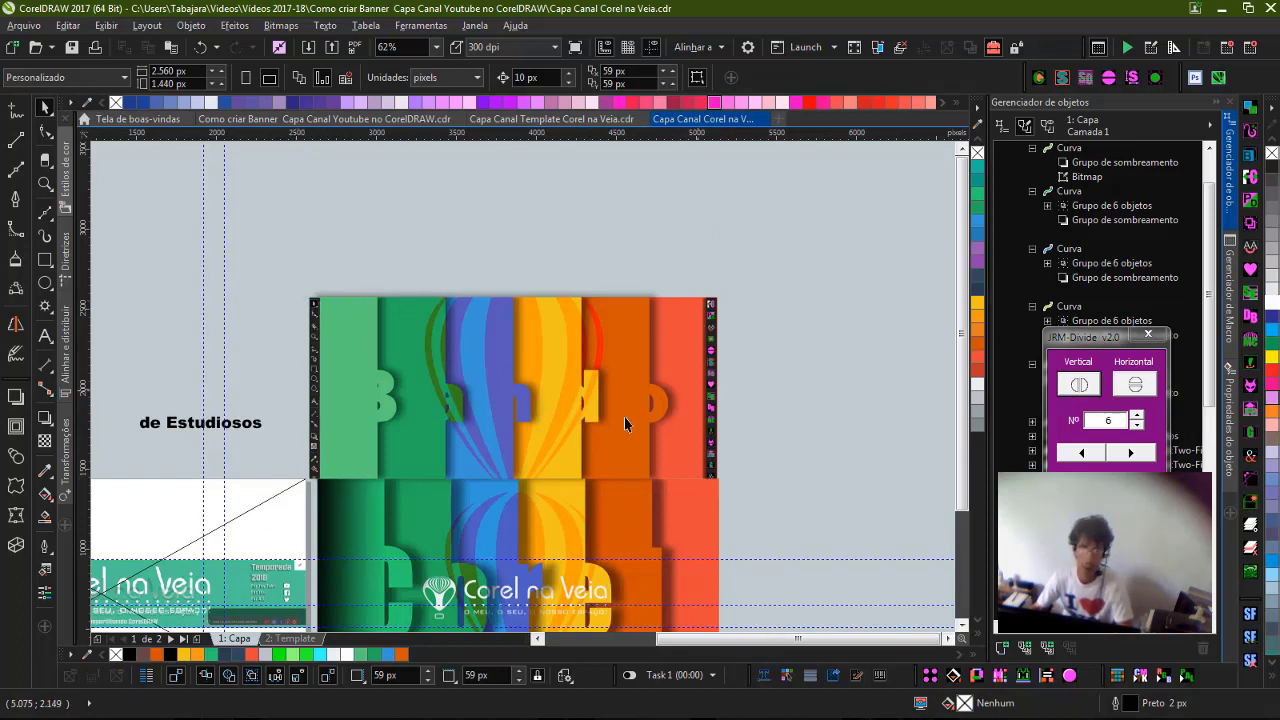
# Draw a rectangle about 2550 × 1135 px covering the full set of Bando strips, snapped to their outer corners.
pyautogui.scroll(5, 372, 328)
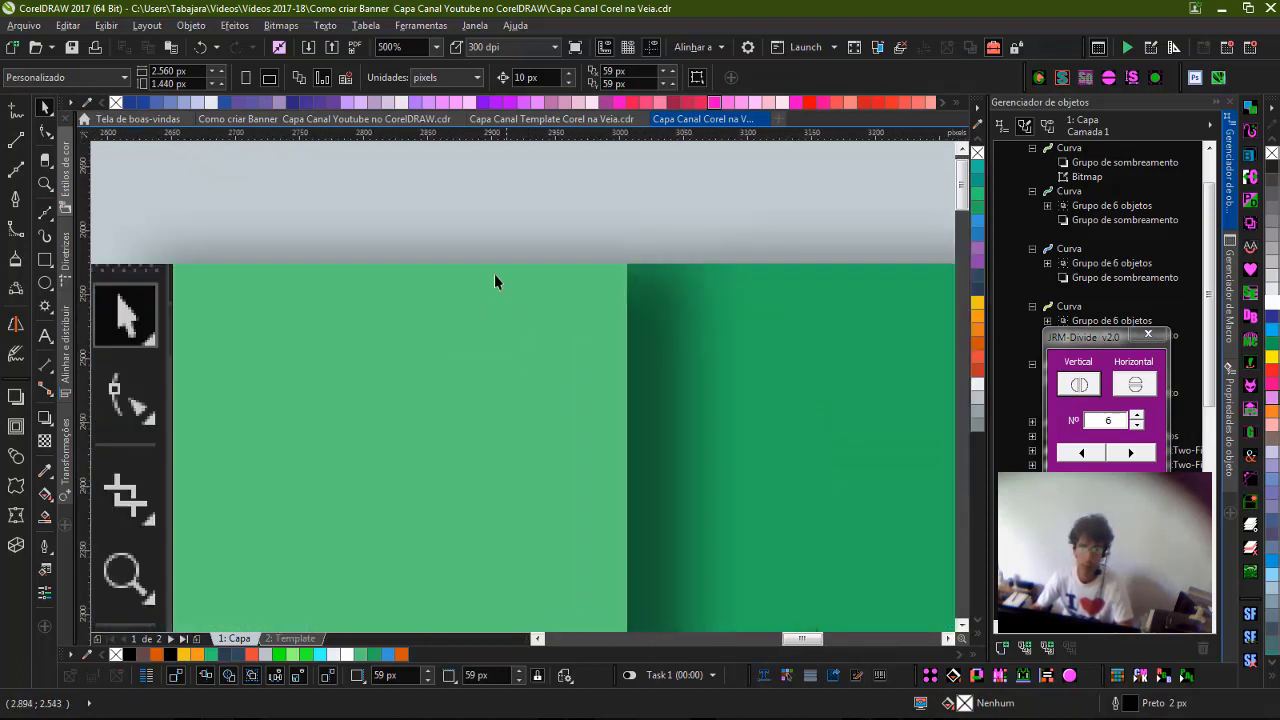
pyautogui.scroll(-5, 525, 398)
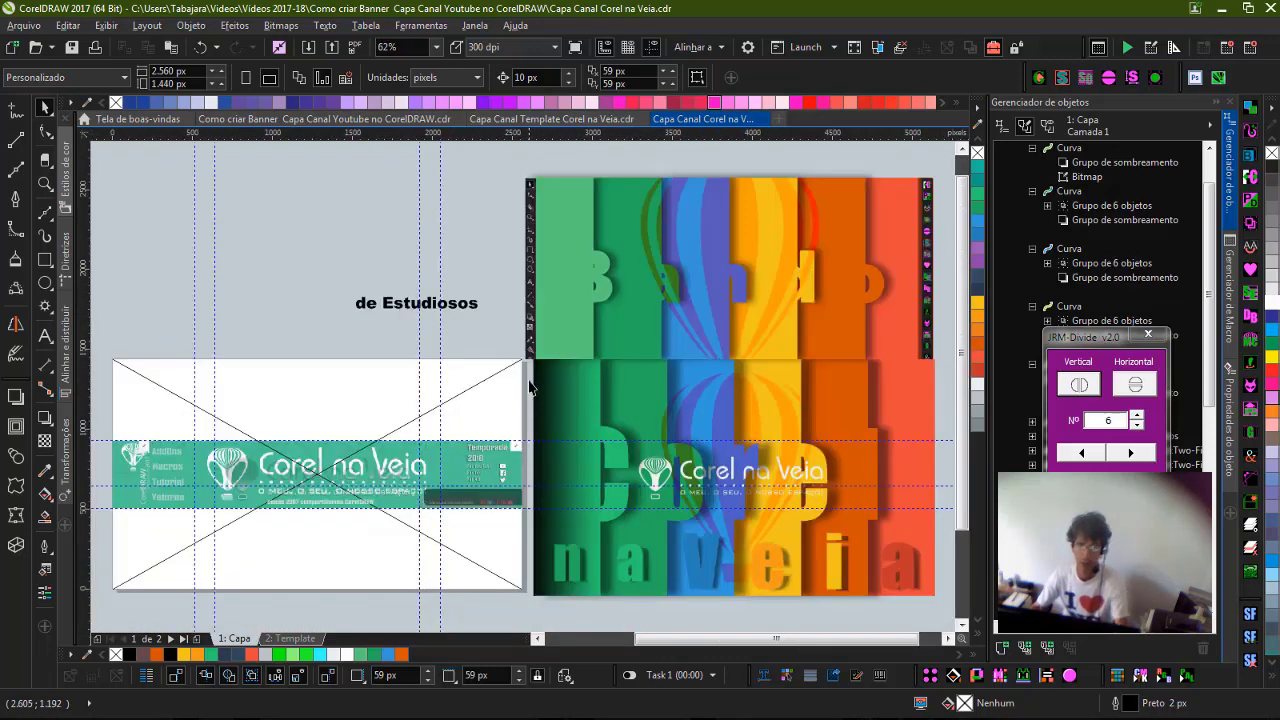
pyautogui.scroll(5, 591, 273)
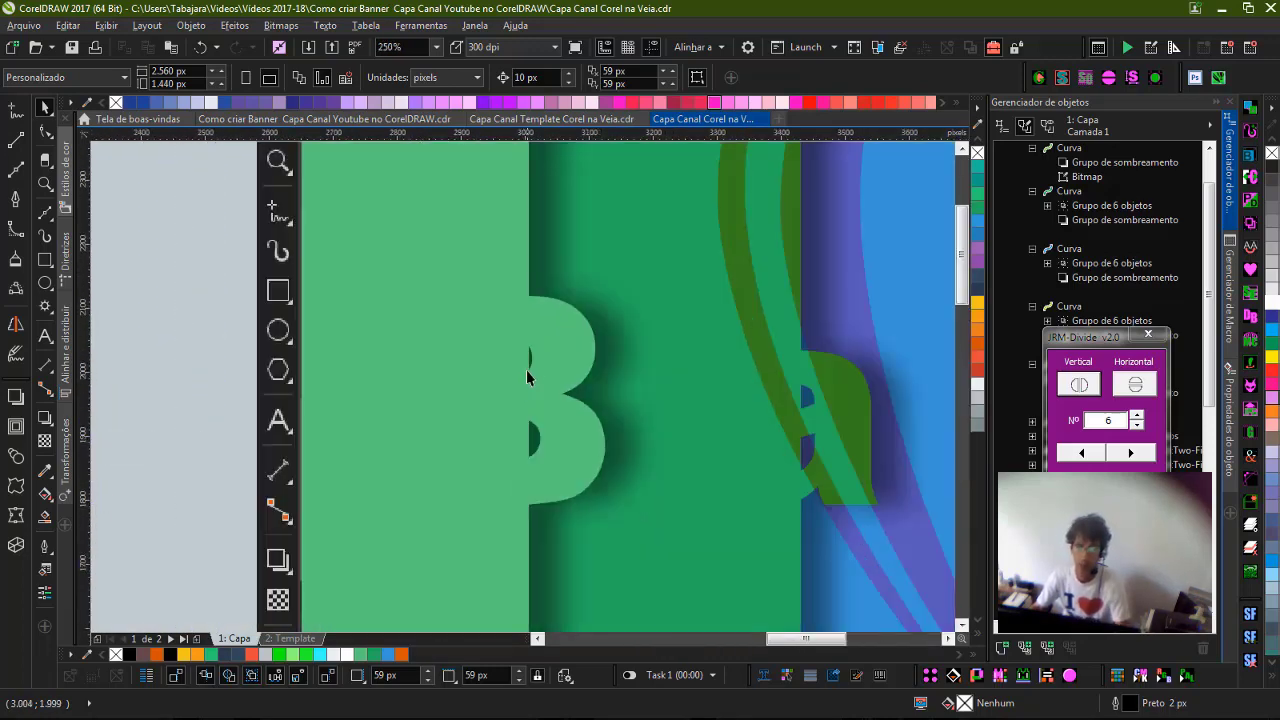
pyautogui.scroll(-2, 530, 375)
pyautogui.click(534, 215)
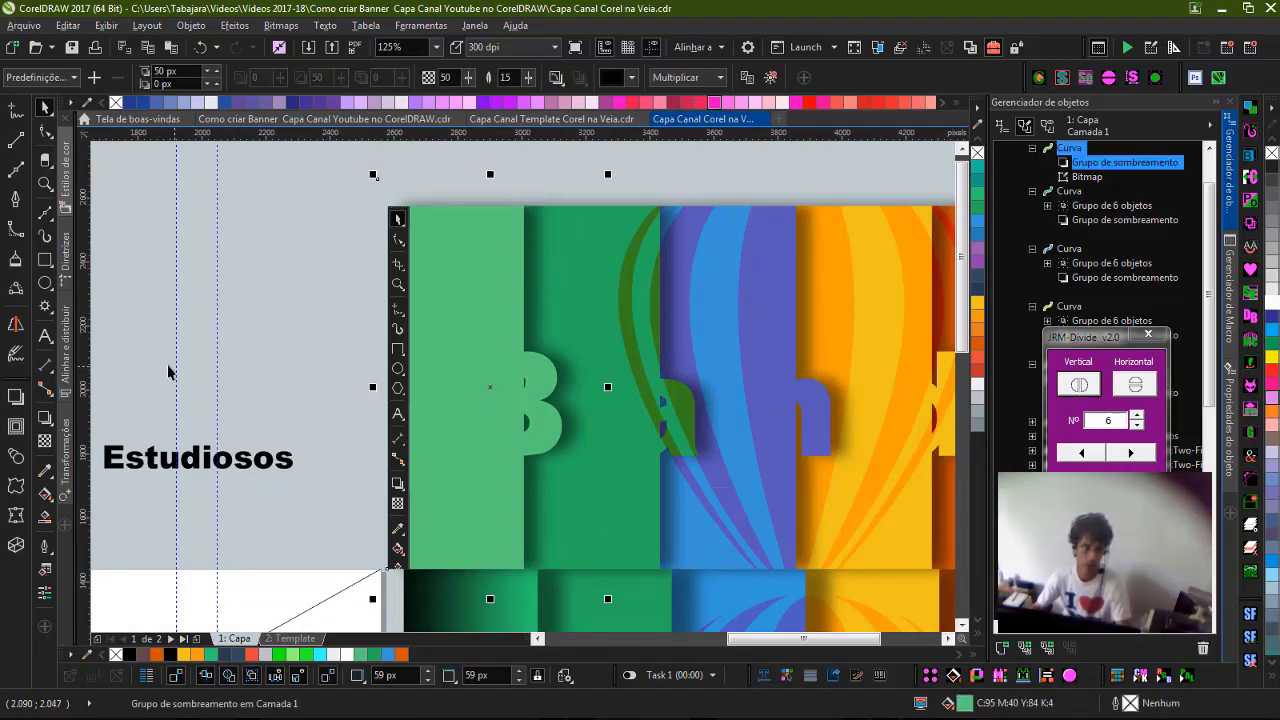
pyautogui.scroll(-2, 172, 344)
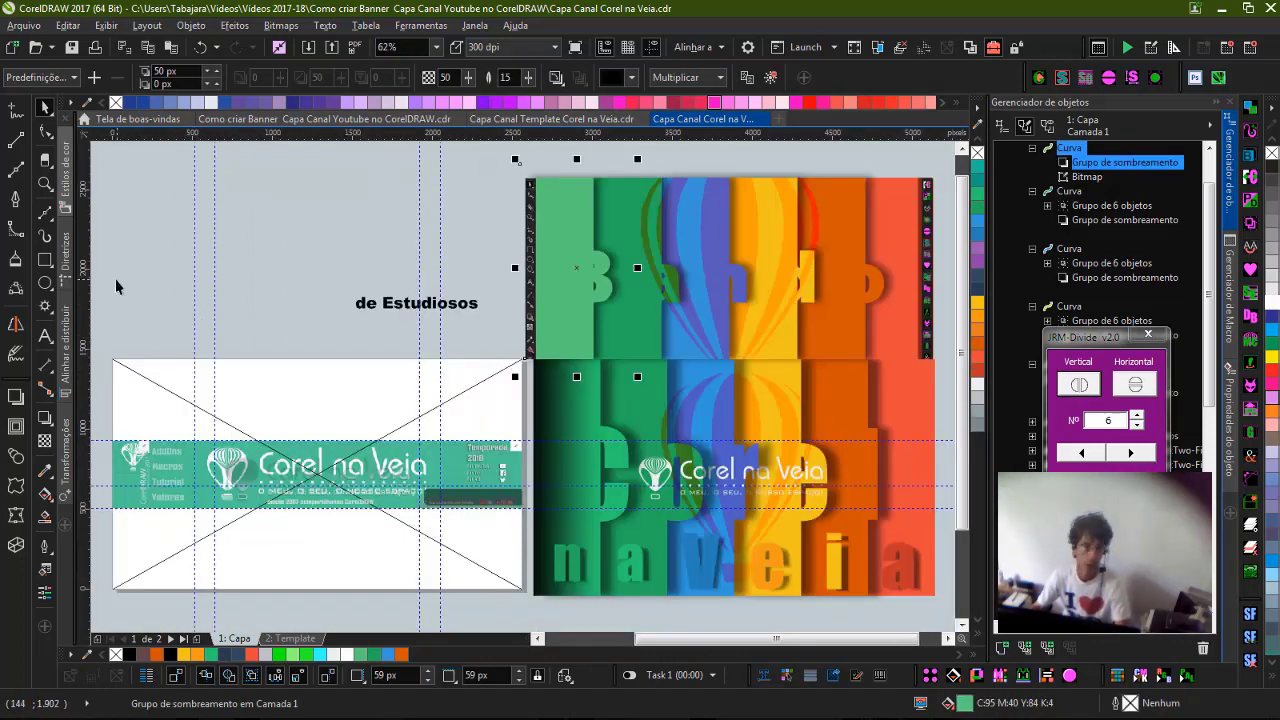
pyautogui.click(46, 263)
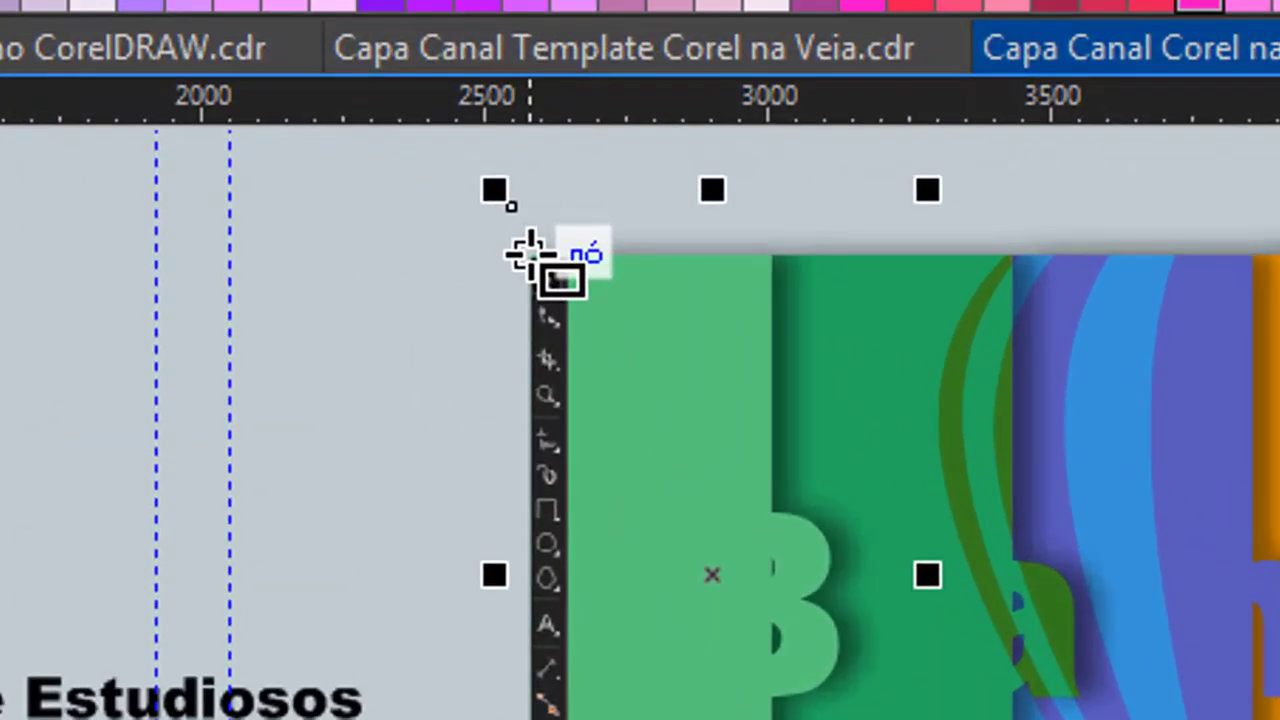
pyautogui.moveTo(530, 246); pyautogui.dragTo(1279, 719)
pyautogui.moveTo(870, 540); pyautogui.dragTo(1046, 590)
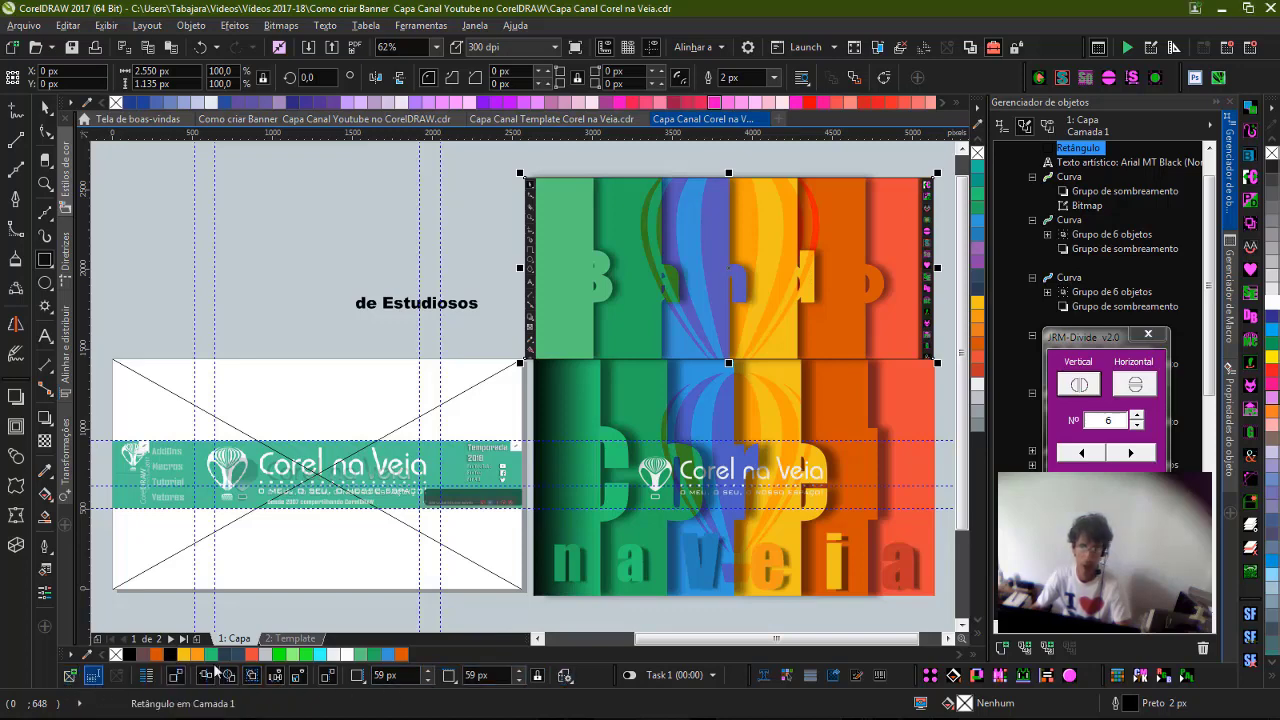
# Turn the rectangle into an empty PowerClip frame and move it off the strips to above the white cover frame.
pyautogui.rightClick(731, 268)
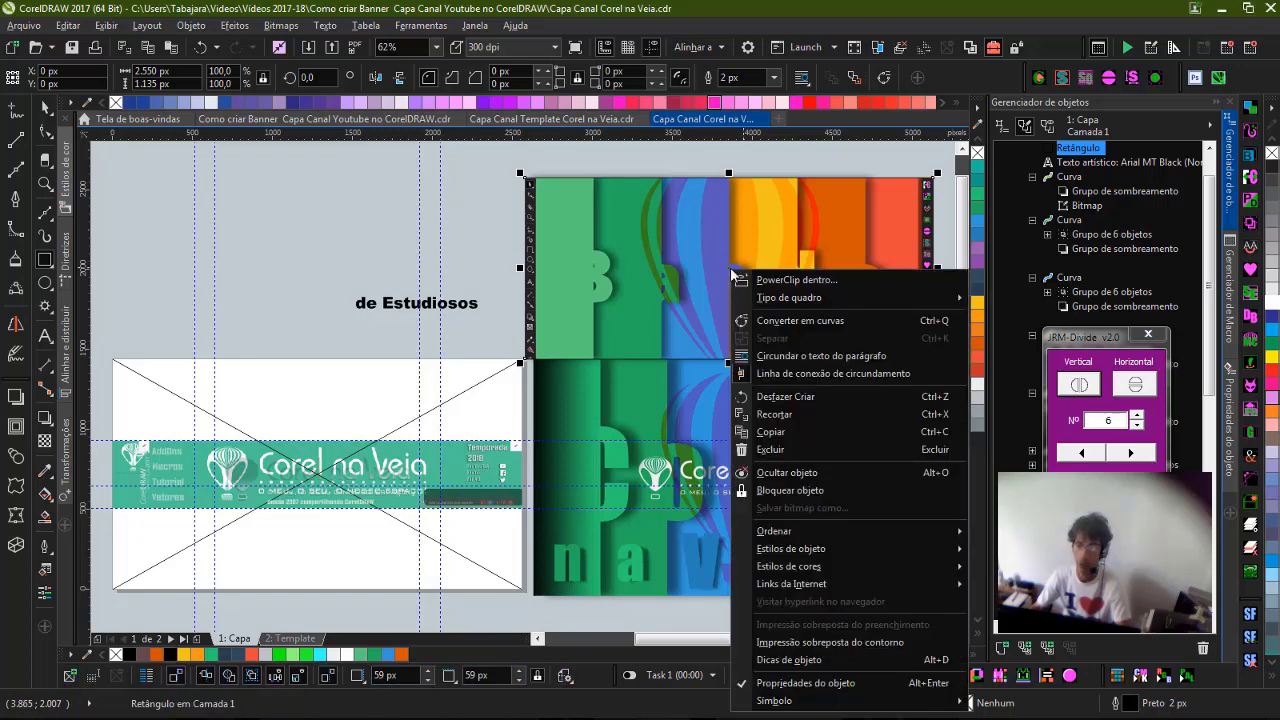
pyautogui.moveTo(808, 301)
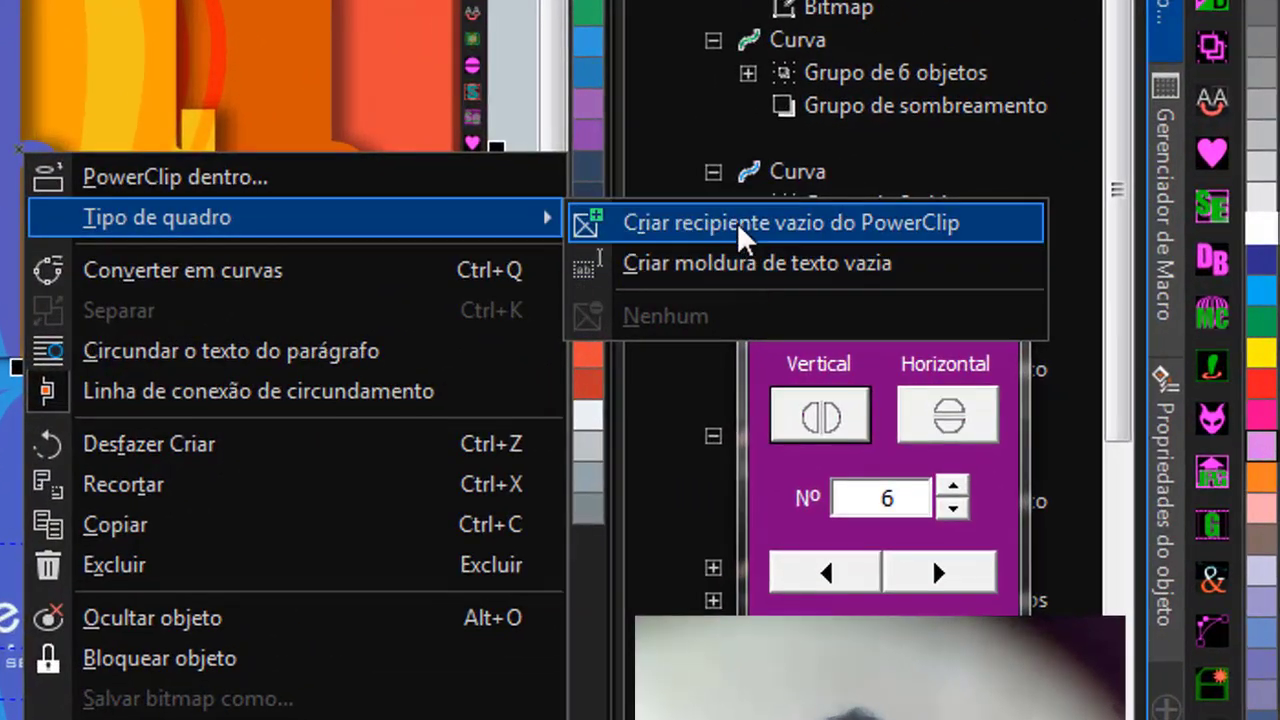
pyautogui.click(745, 238)
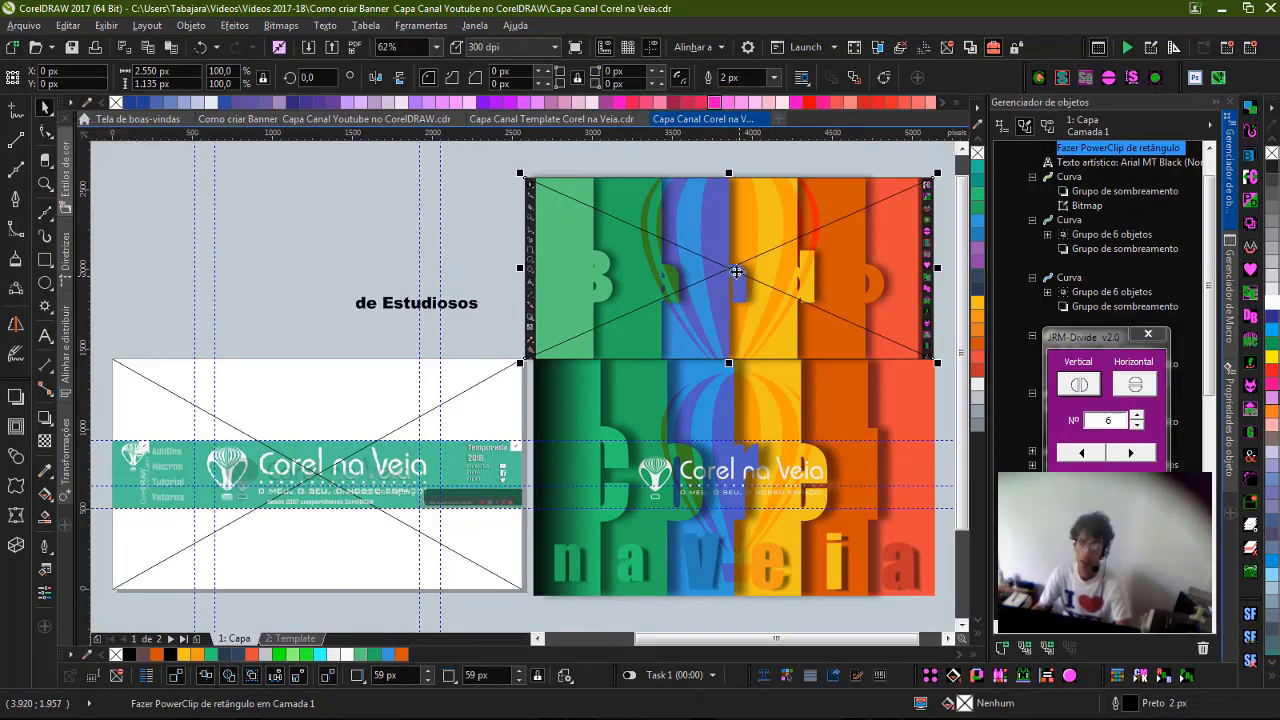
pyautogui.moveTo(729, 276); pyautogui.dragTo(360, 257)
pyautogui.hotkey('ctrl', 'z')
# Group all the Bando strips with their shadows and place the group inside the empty PowerClip frame.
pyautogui.moveTo(516, 162); pyautogui.dragTo(942, 381)
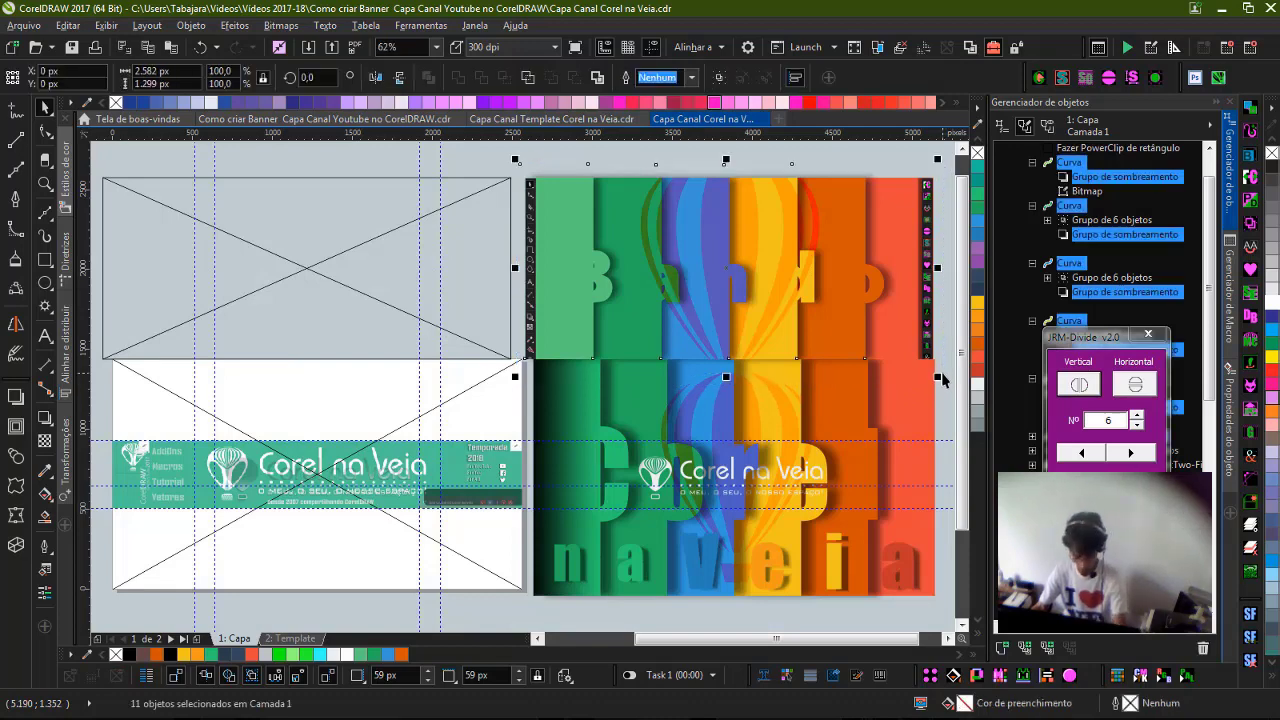
pyautogui.hotkey('ctrl', 'g')
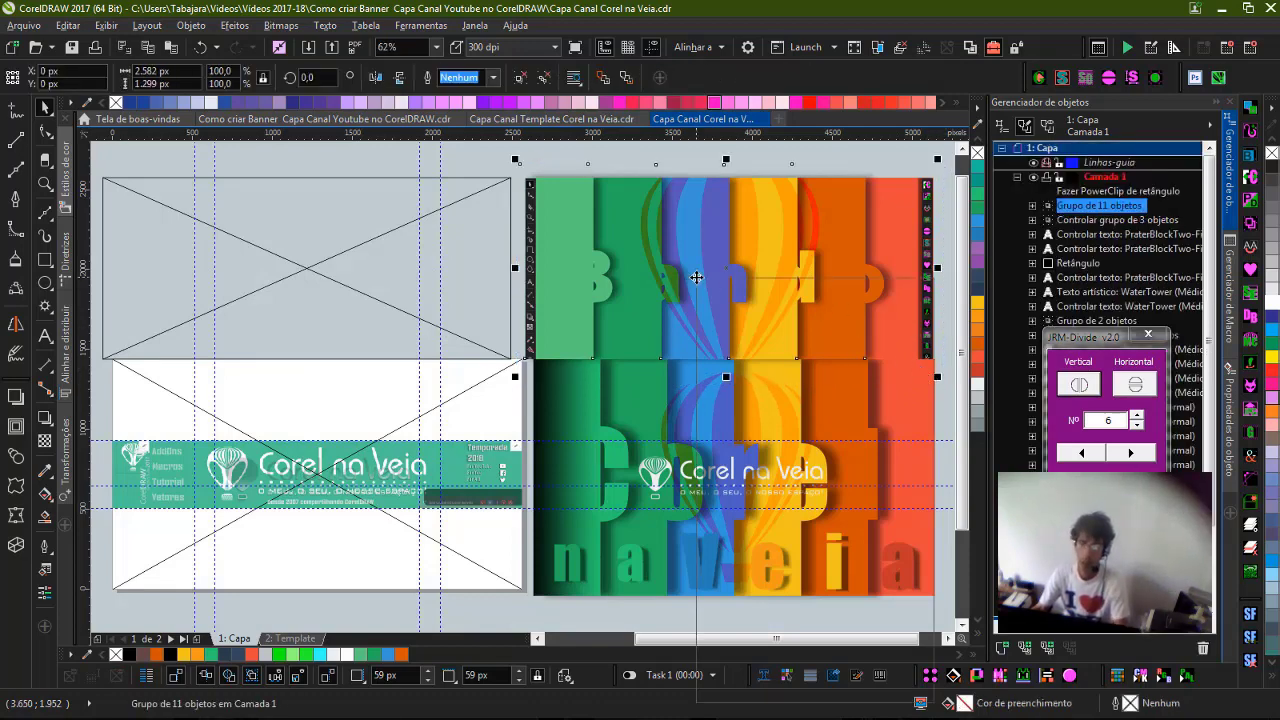
pyautogui.rightClick(698, 283)
pyautogui.click(554, 206)
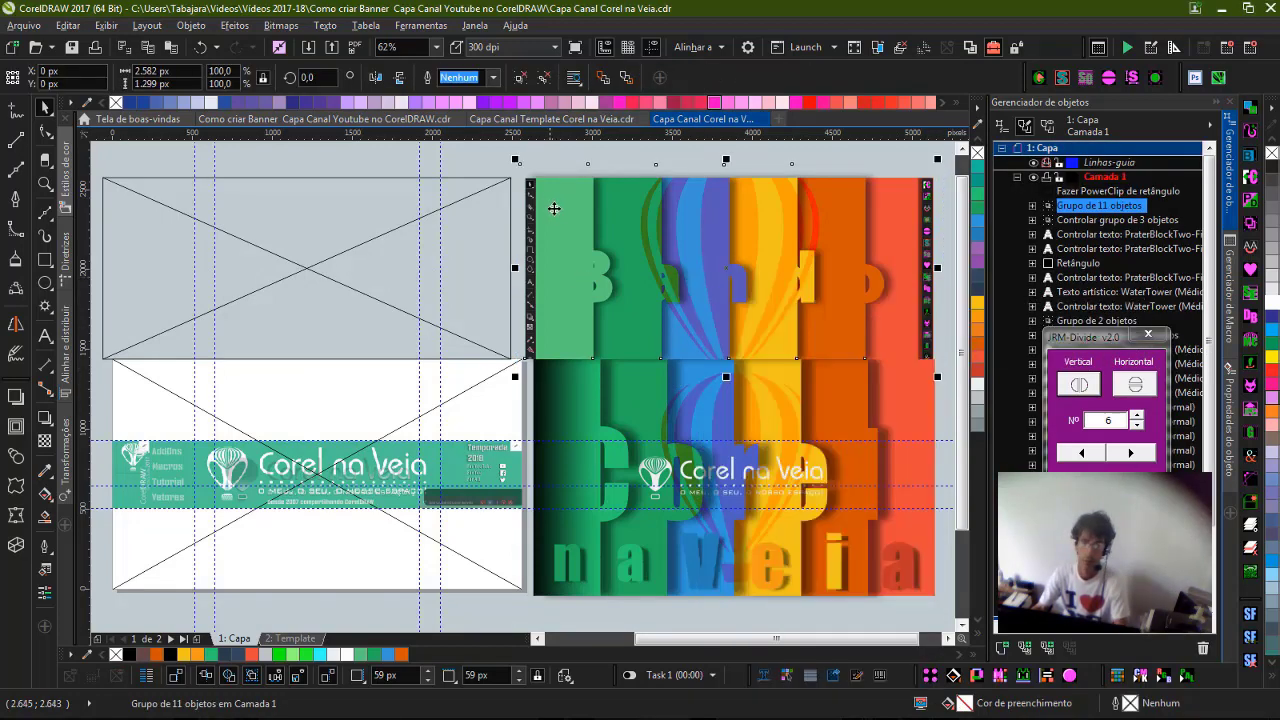
pyautogui.moveTo(554, 208); pyautogui.dragTo(246, 243)
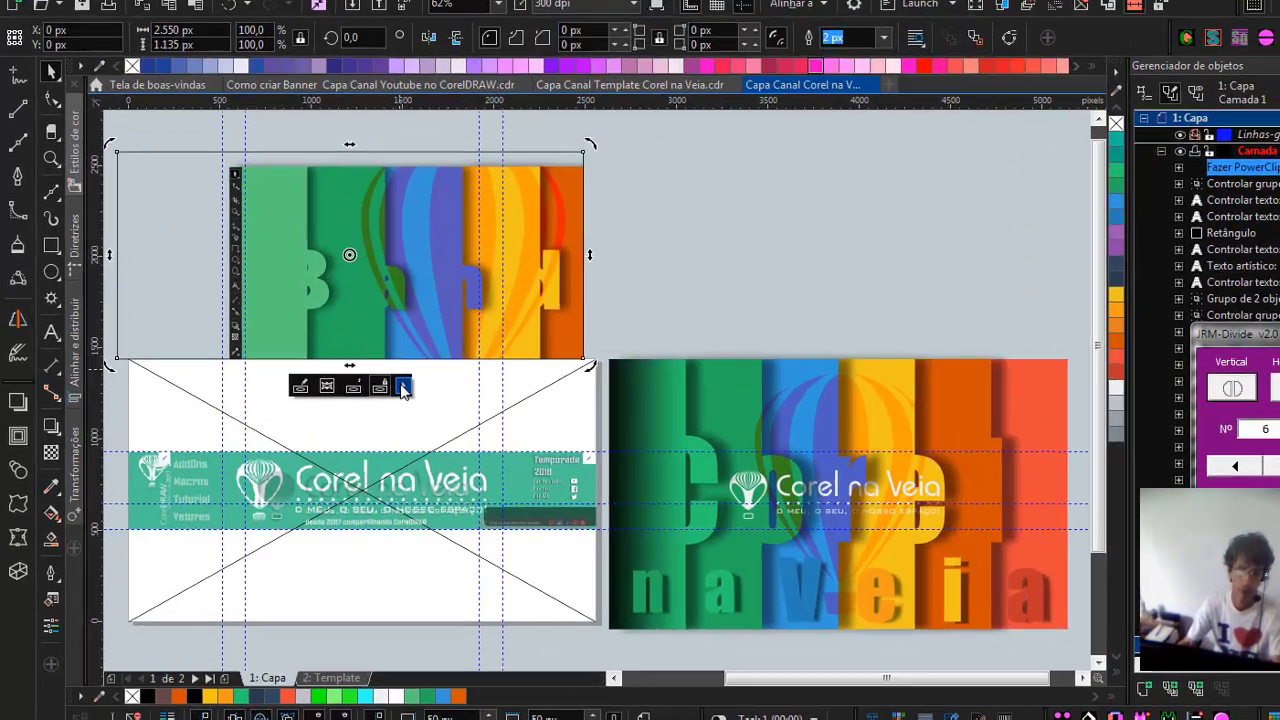
# Fit the grouped strips to 2550 px wide inside the PowerClip, align their upper-left corner with the frame's, and finish editing.
pyautogui.click(353, 382)
pyautogui.click(798, 538)
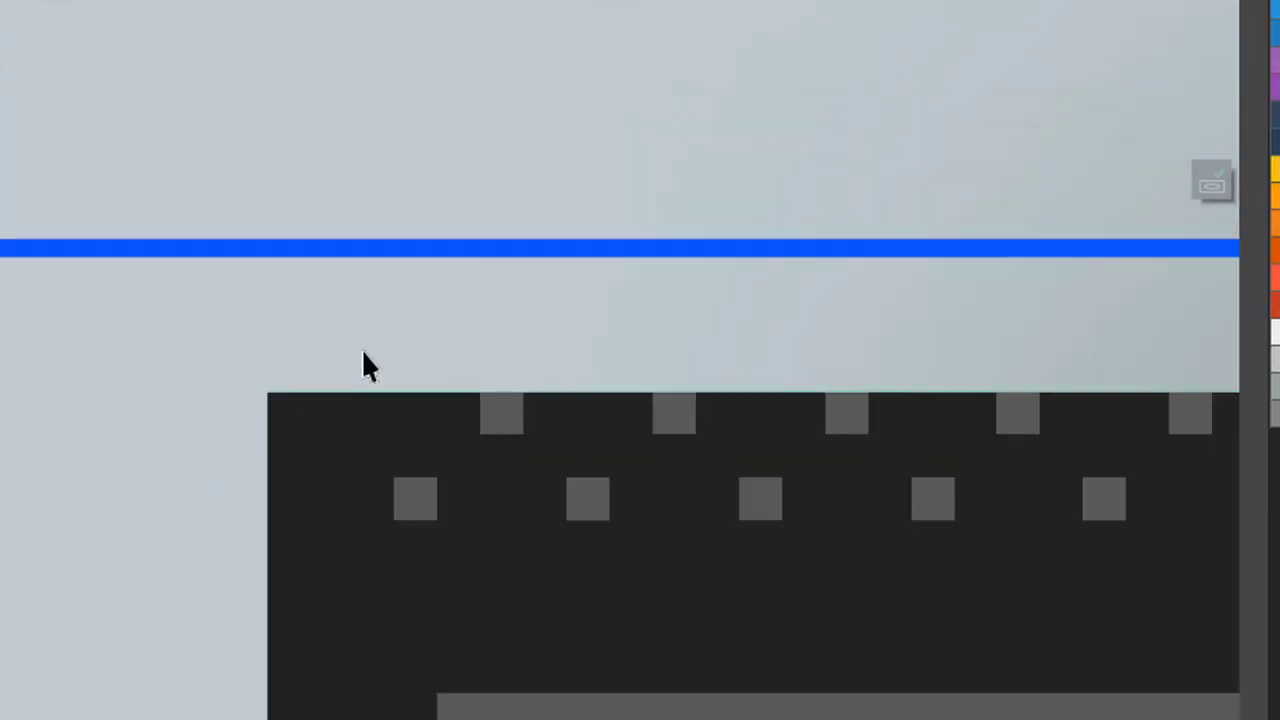
pyautogui.moveTo(268, 393); pyautogui.dragTo(100, 396)
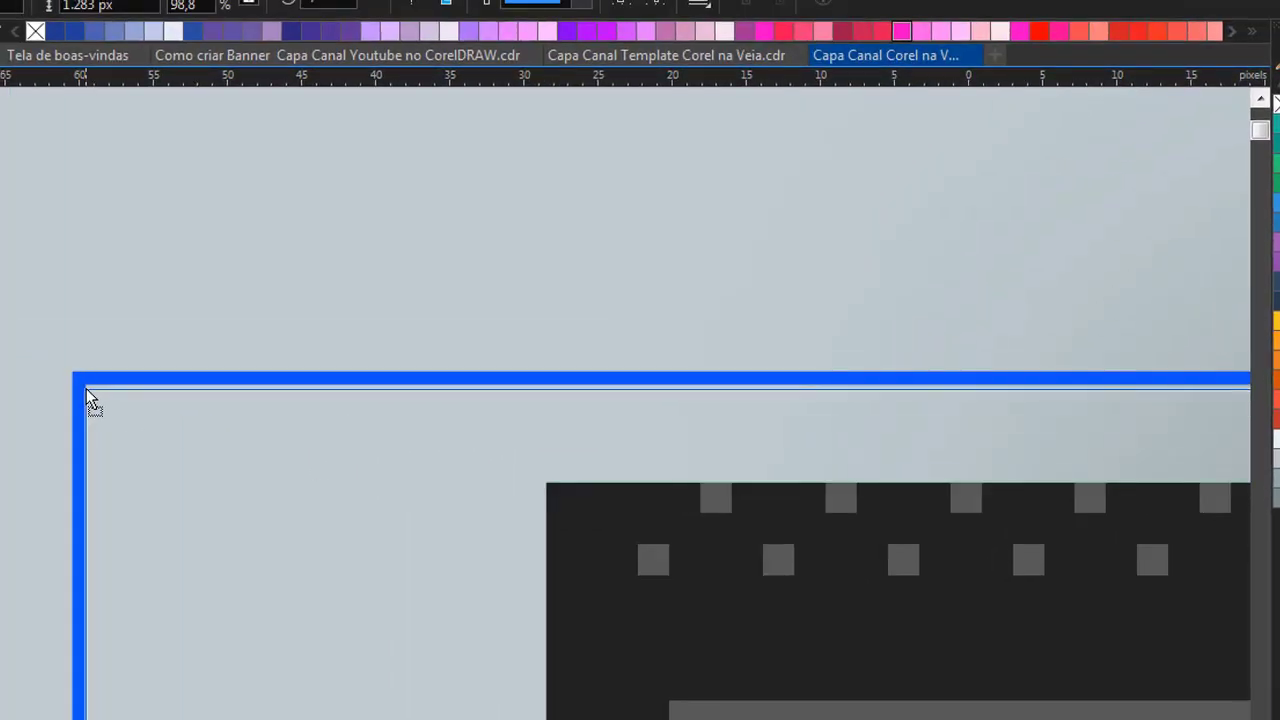
pyautogui.moveTo(88, 400); pyautogui.dragTo(84, 388)
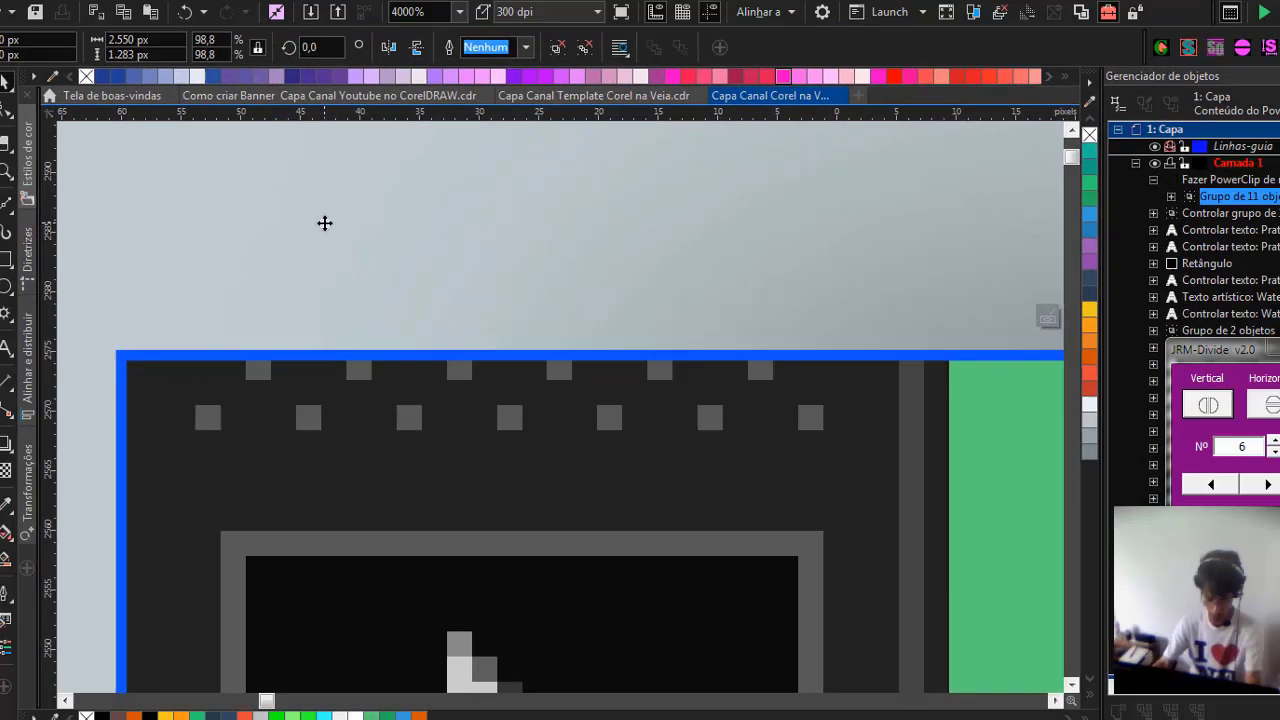
pyautogui.press('F4')
pyautogui.click(752, 263)
pyautogui.click(293, 283)
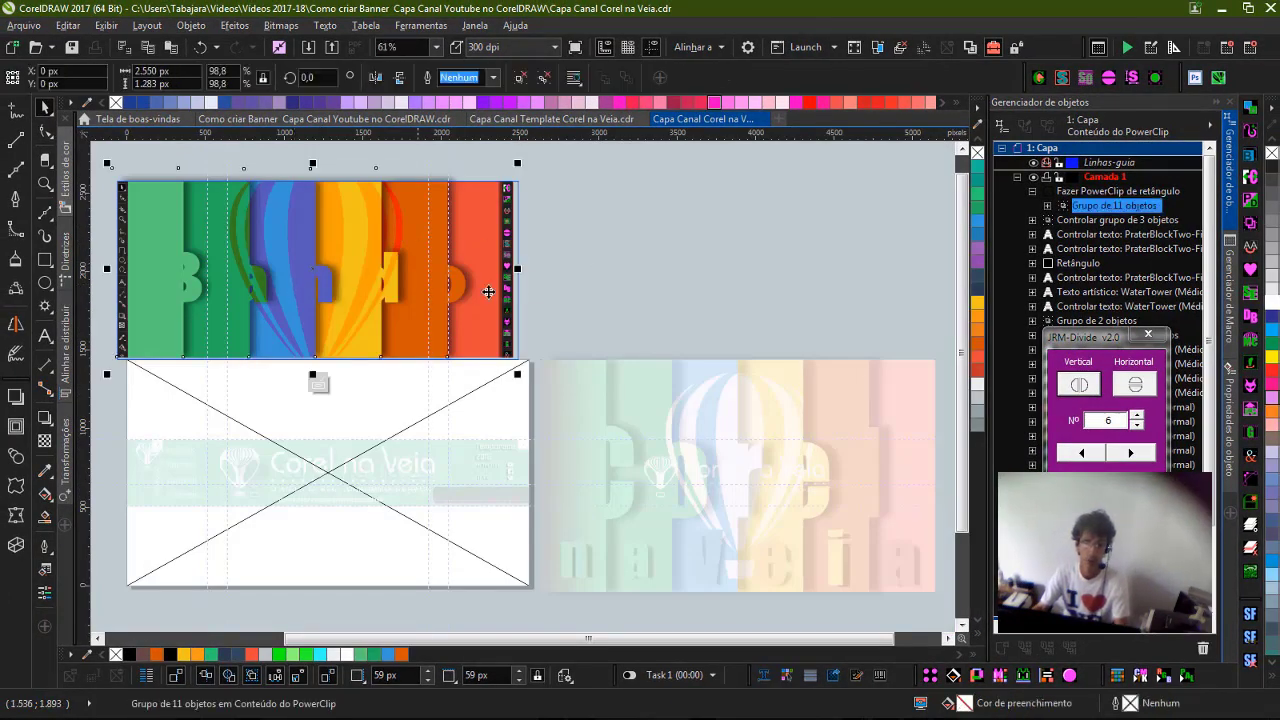
pyautogui.keyDown('ctrl'); pyautogui.click(614, 314); pyautogui.keyUp('ctrl')
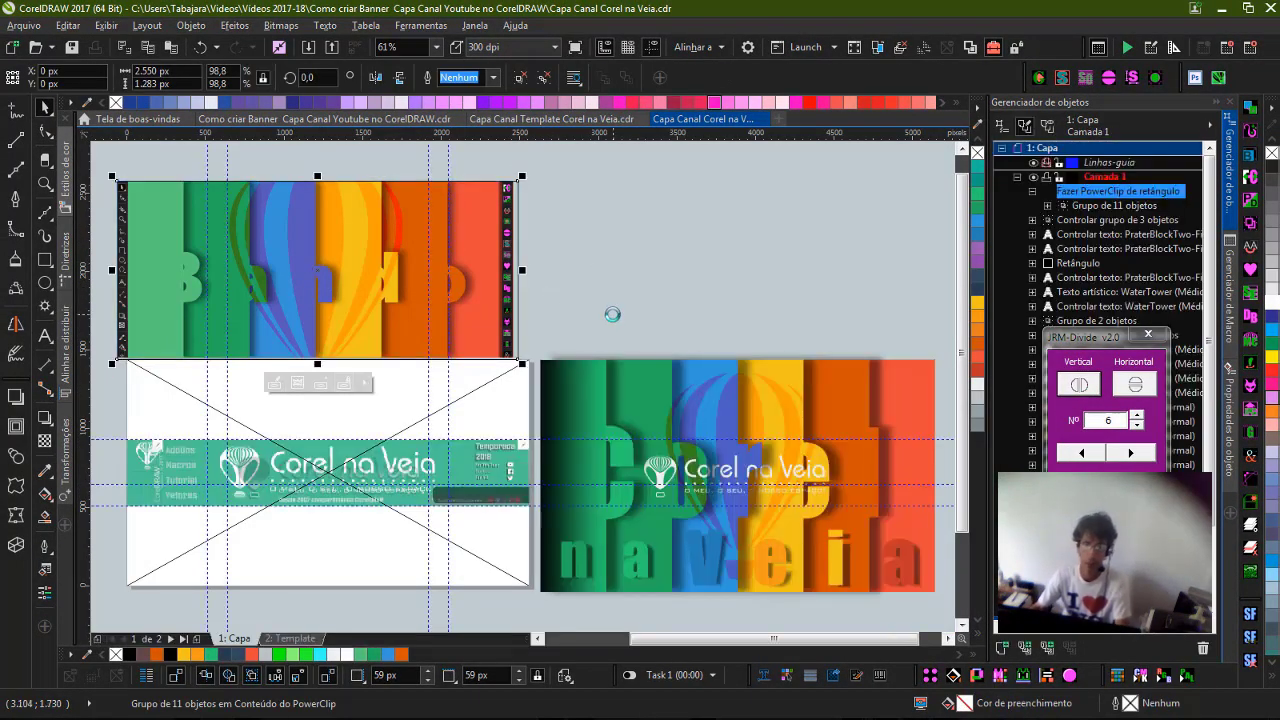
# Reopen the frame's contents and extract the toolbar image with its shadow from the red strip's PowerClip.
pyautogui.keyDown('ctrl'); pyautogui.click(494, 303); pyautogui.keyUp('ctrl')
pyautogui.click(492, 289)
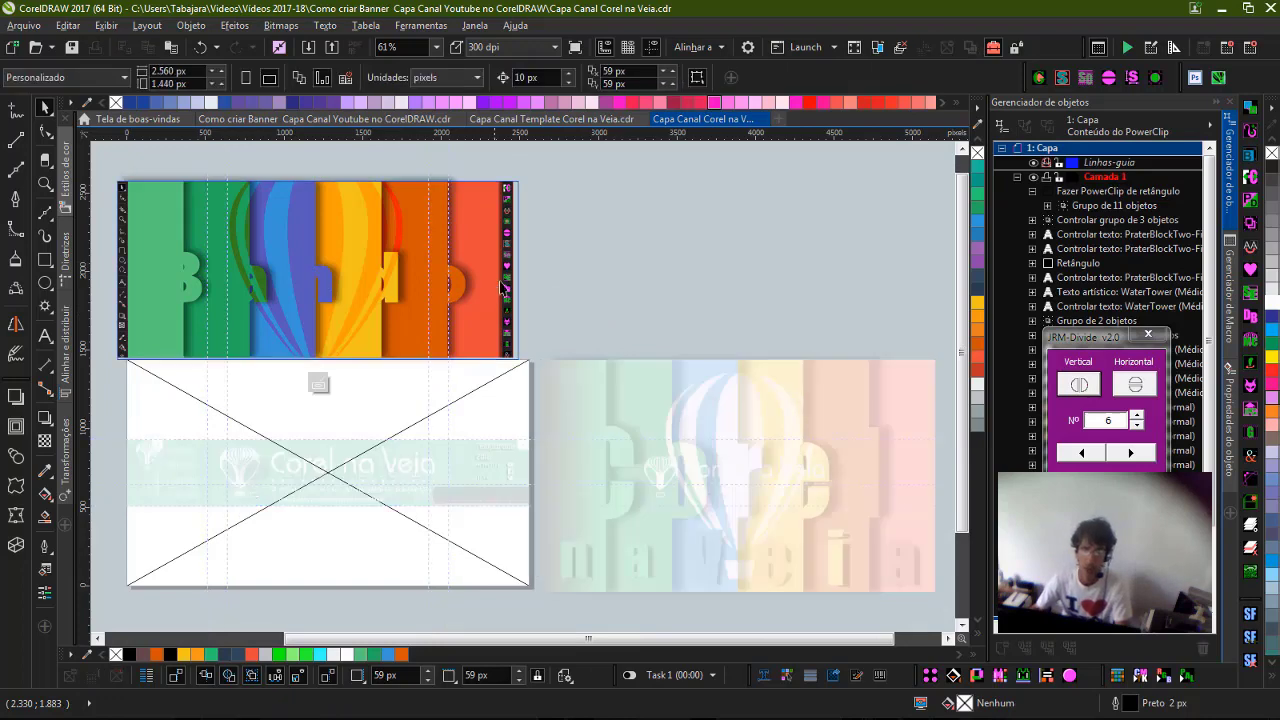
pyautogui.scroll(4, 495, 295)
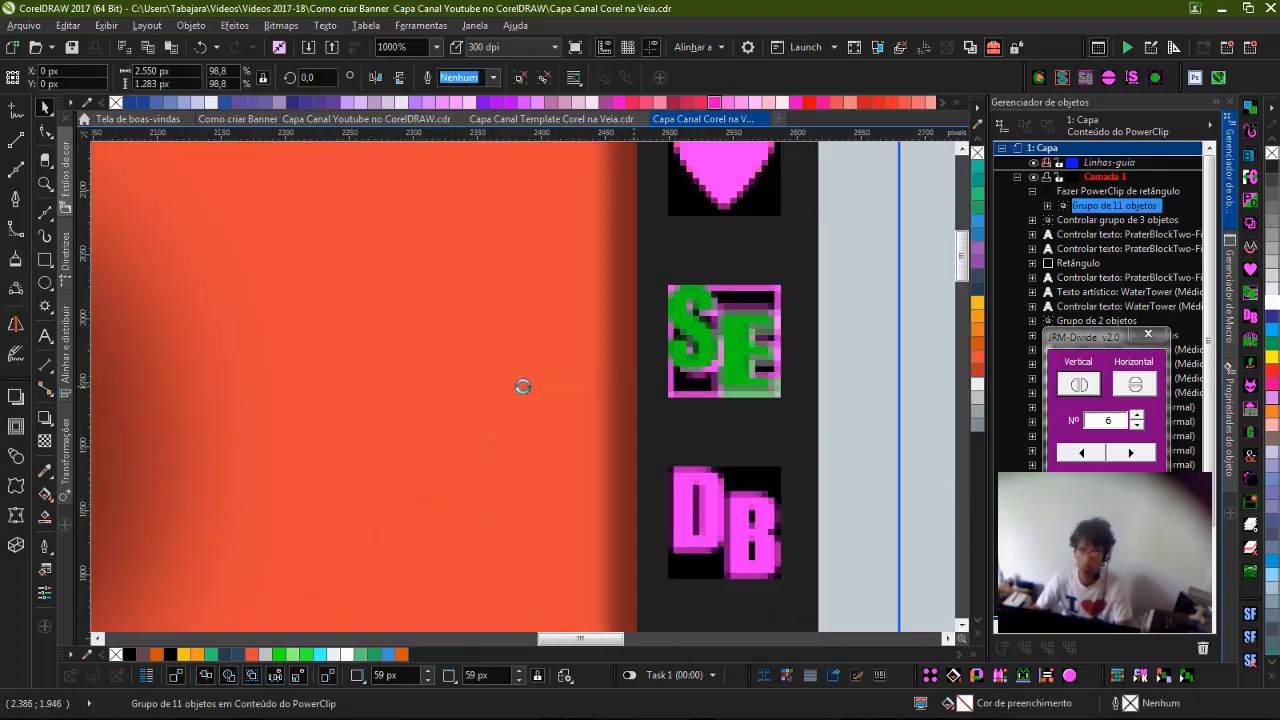
pyautogui.scroll(-2, 523, 383)
pyautogui.click(551, 380)
pyautogui.click(403, 340)
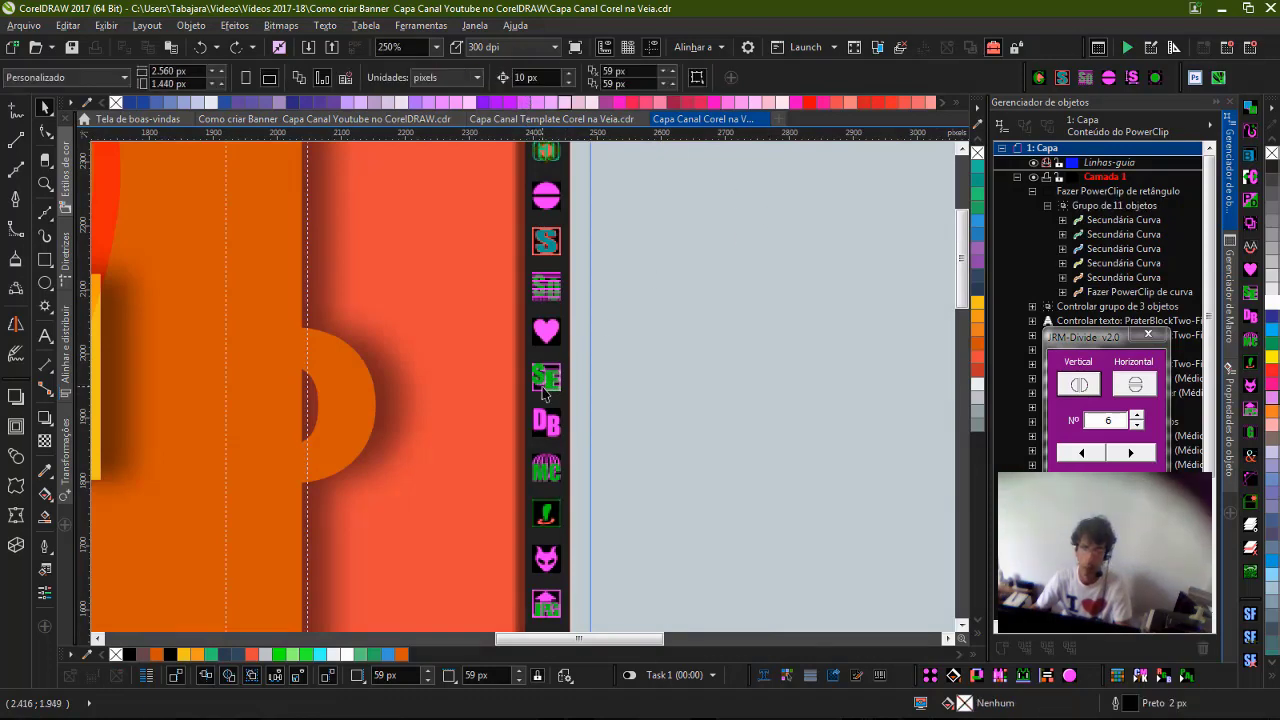
pyautogui.keyDown('ctrl'); pyautogui.click(346, 517); pyautogui.keyUp('ctrl')
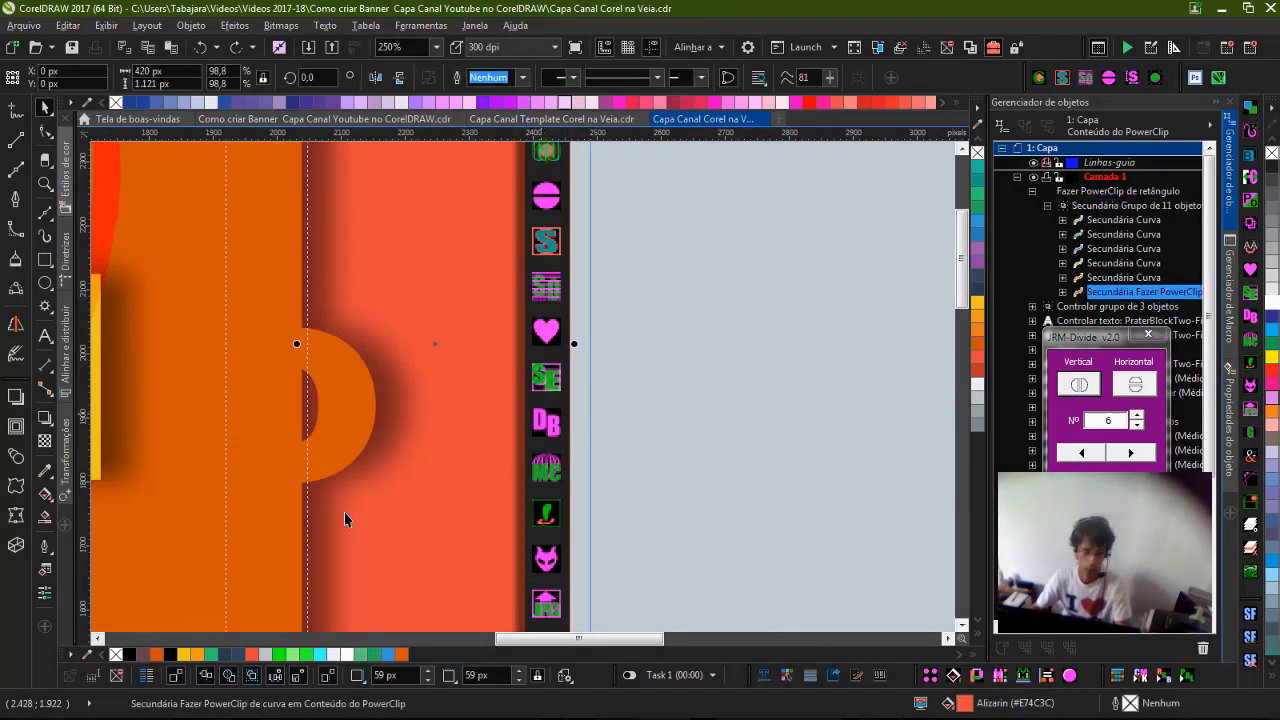
pyautogui.scroll(-2, 522, 385)
pyautogui.keyDown('ctrl'); pyautogui.click(523, 385); pyautogui.keyUp('ctrl')
pyautogui.scroll(2, 523, 386)
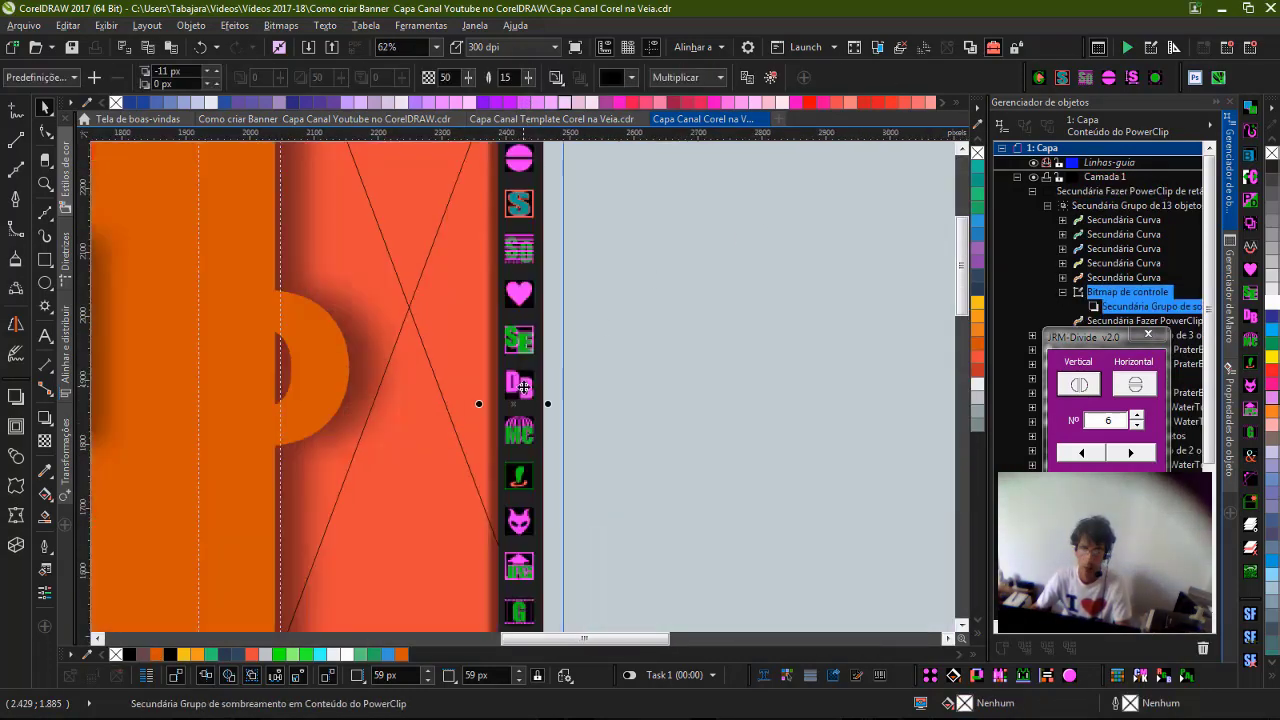
# Move the toolbar image inside the frame's contents to sit against the frame's right edge, and finish editing the PowerClip.
pyautogui.scroll(3, 523, 385)
pyautogui.click(556, 388)
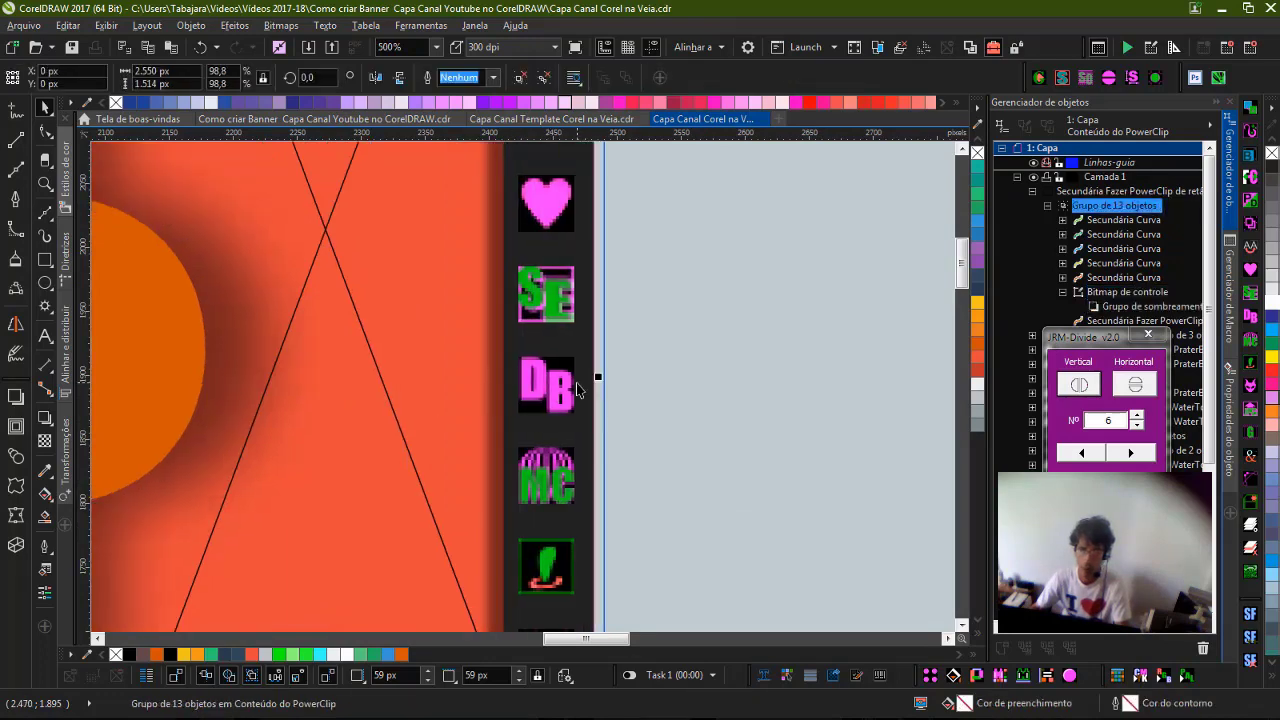
pyautogui.keyDown('ctrl'); pyautogui.click(649, 419); pyautogui.keyUp('ctrl')
pyautogui.hotkey('ctrl', 'z')
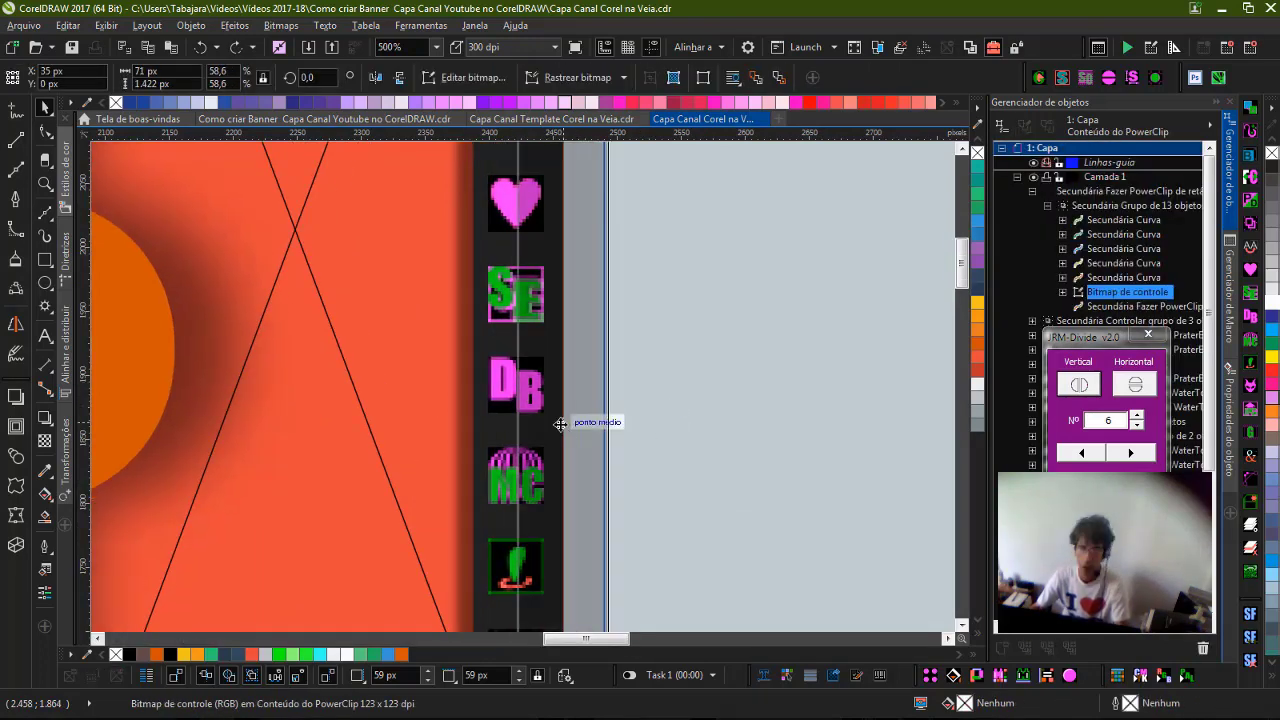
pyautogui.moveTo(560, 424); pyautogui.dragTo(580, 431)
pyautogui.keyDown('ctrl'); pyautogui.click(653, 428); pyautogui.keyUp('ctrl')
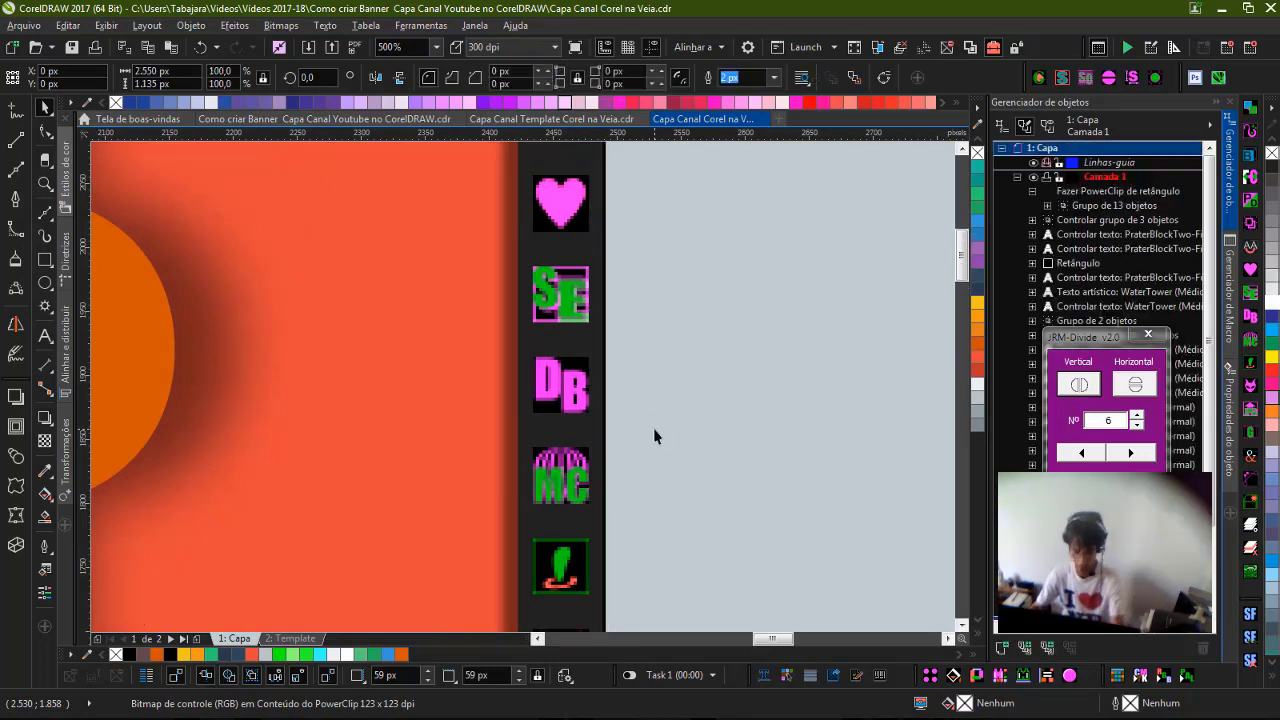
# Examine where the strips end along the PowerClip frame's lower edge, opening and closing its contents.
pyautogui.press('F4')
pyautogui.scroll(2, 522, 387)
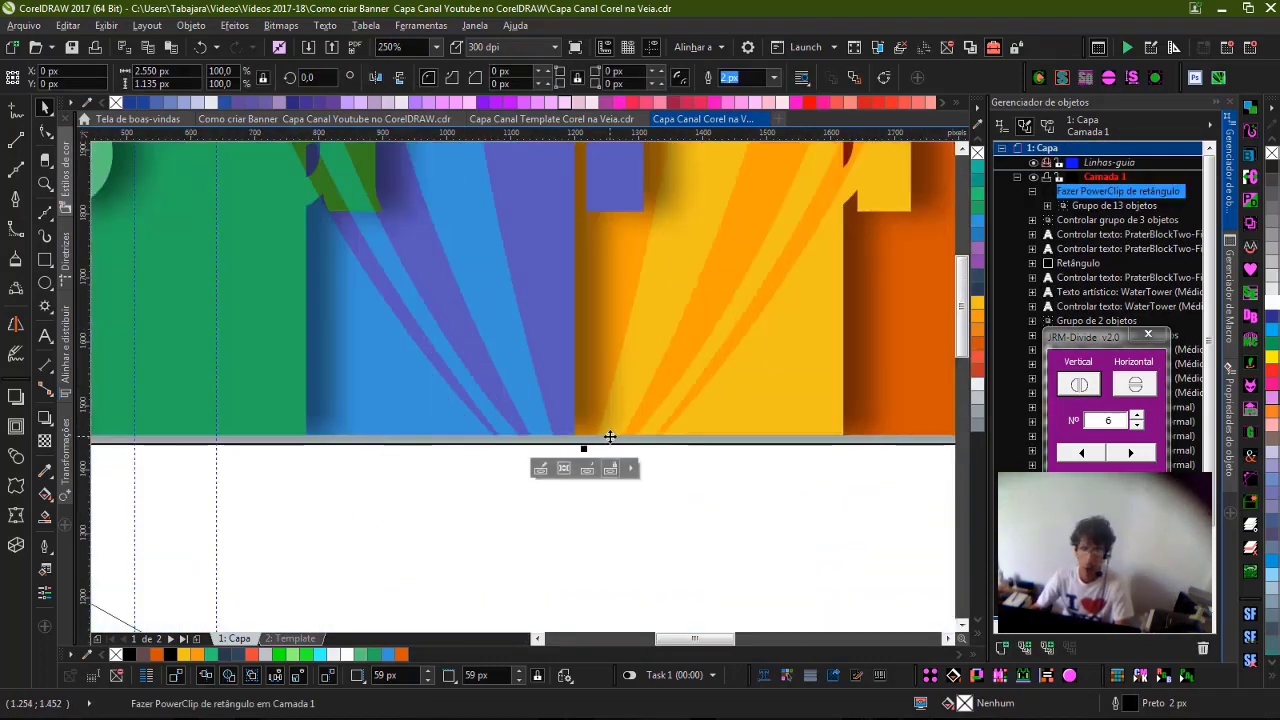
pyautogui.scroll(-2, 609, 434)
pyautogui.keyDown('ctrl'); pyautogui.click(523, 387); pyautogui.keyUp('ctrl')
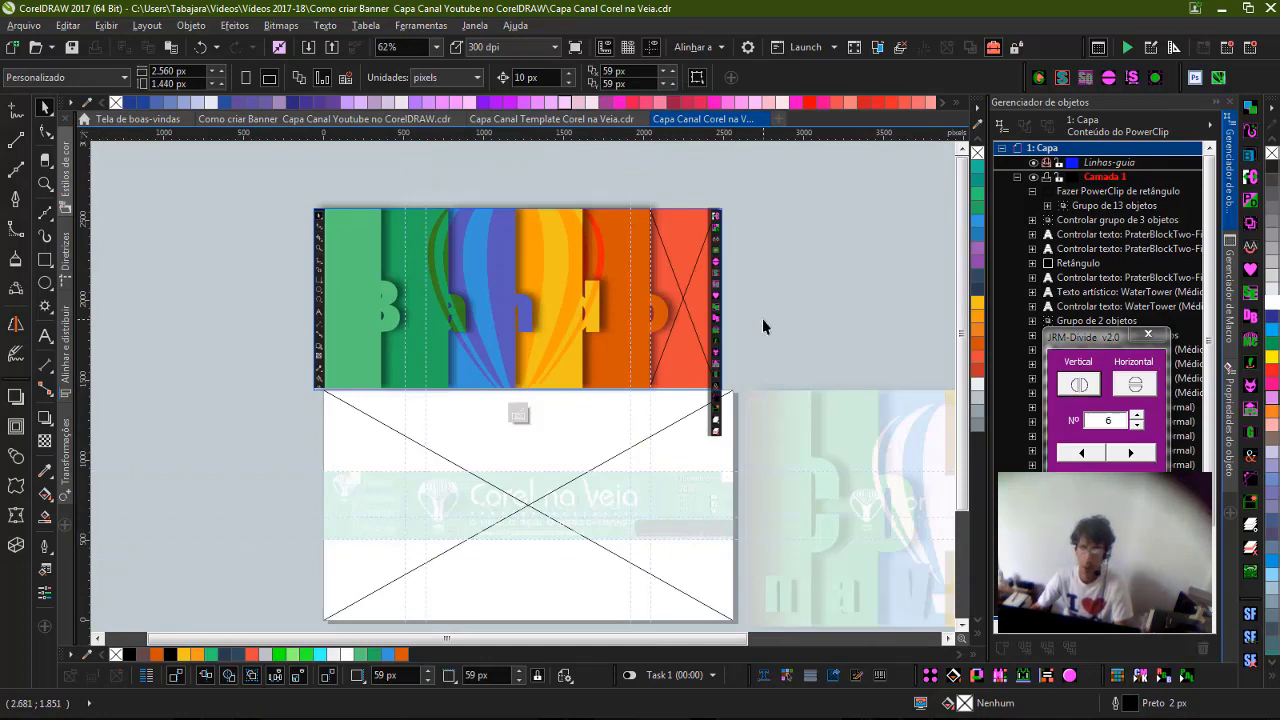
pyautogui.keyDown('ctrl'); pyautogui.click(672, 363); pyautogui.keyUp('ctrl')
pyautogui.keyDown('ctrl'); pyautogui.click(762, 359); pyautogui.keyUp('ctrl')
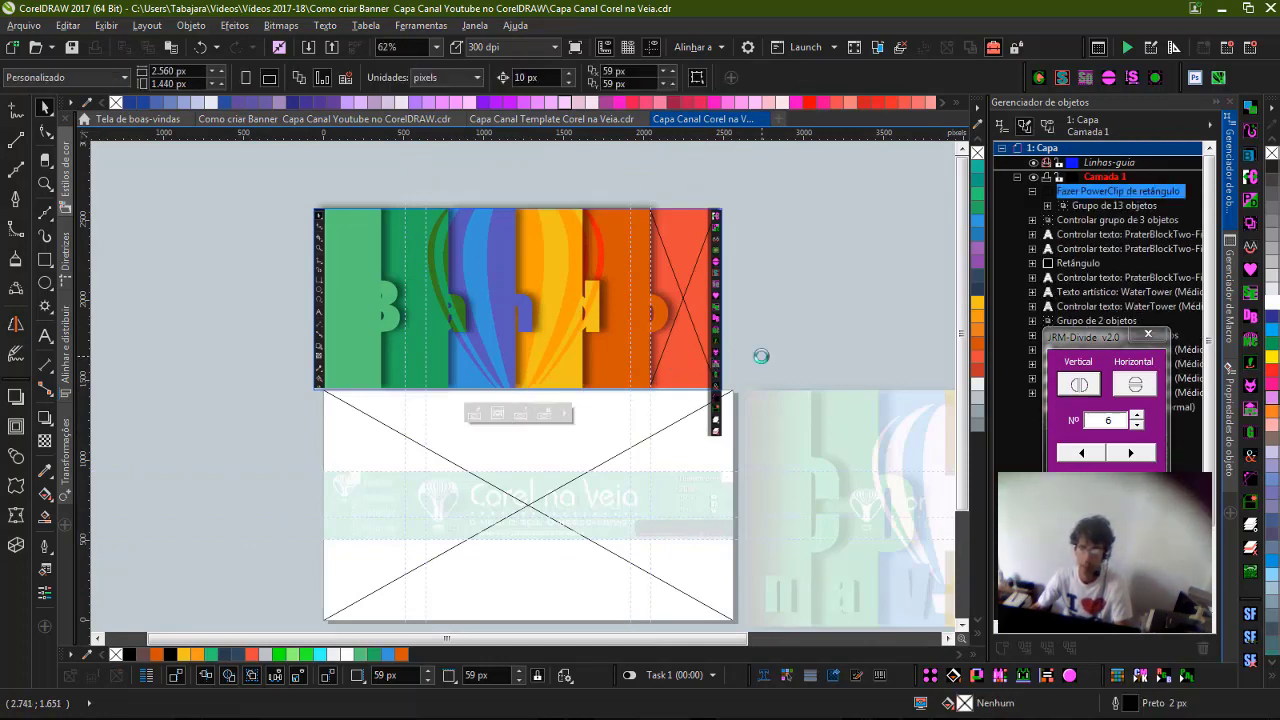
# Convert the PowerClip frame to curves and raise its two lower nodes to the bottom edge of the strips.
pyautogui.click(530, 255)
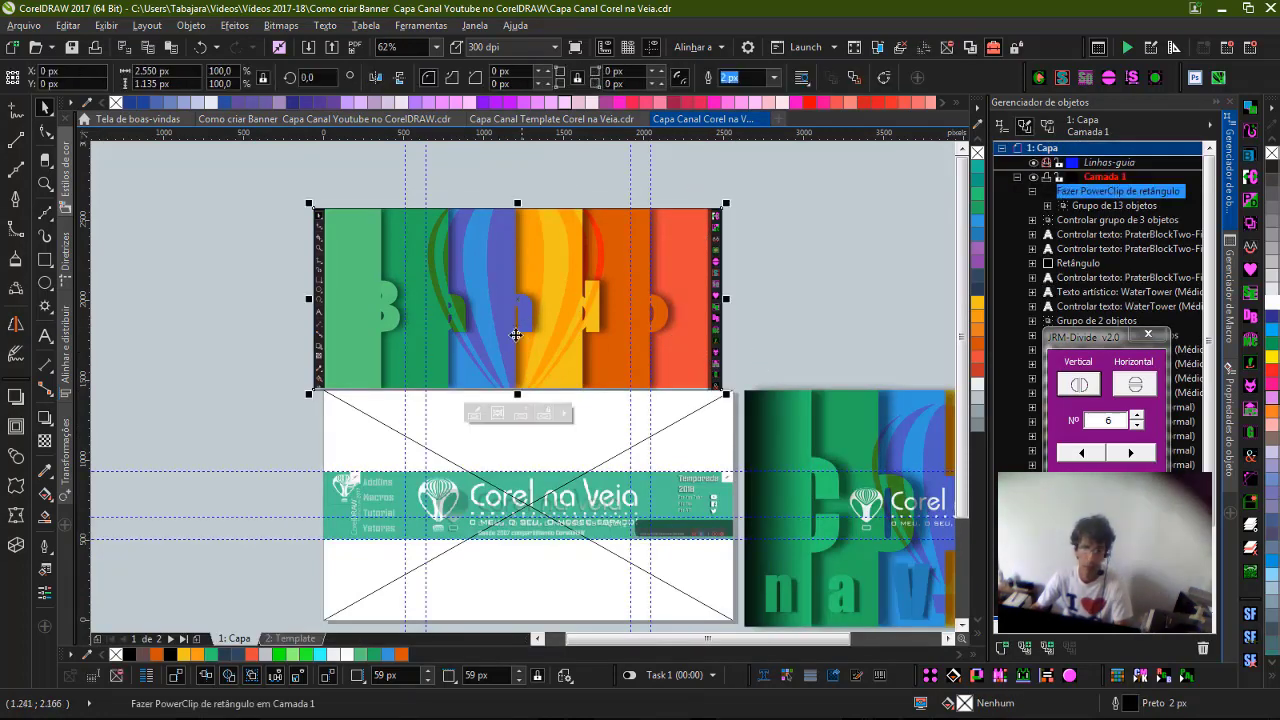
pyautogui.click(45, 132)
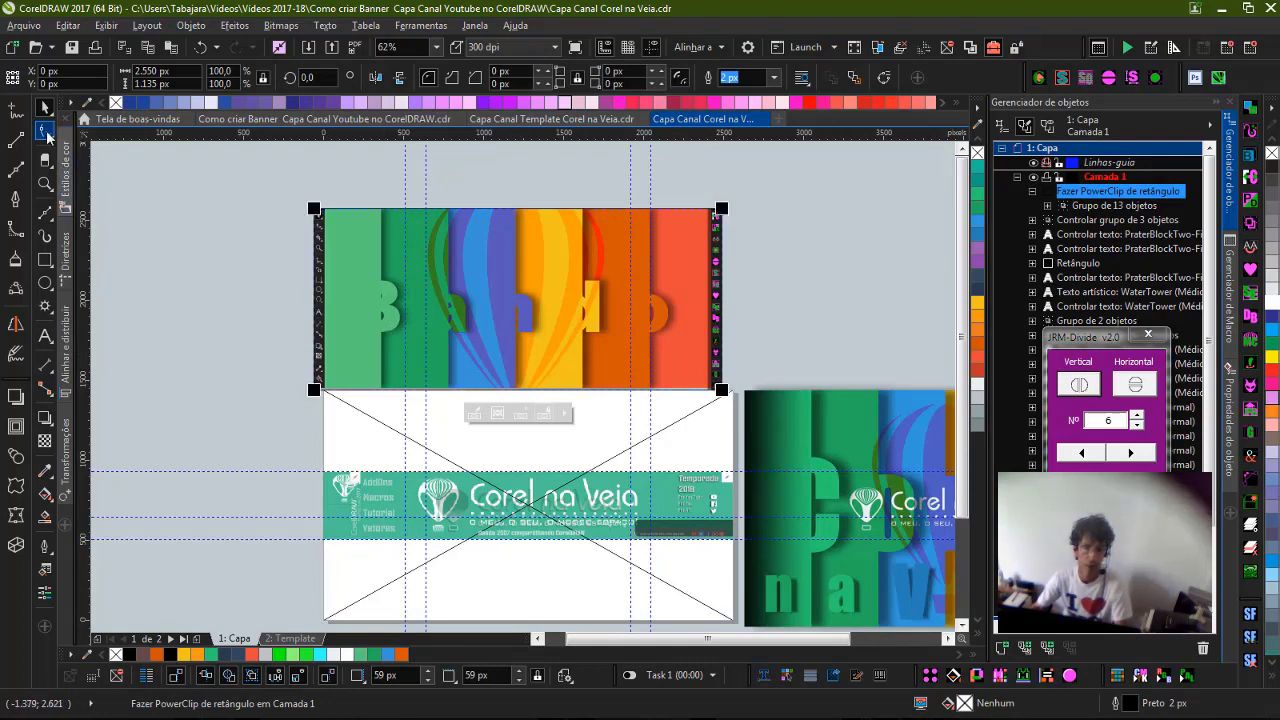
pyautogui.hotkey('ctrl', 'q')
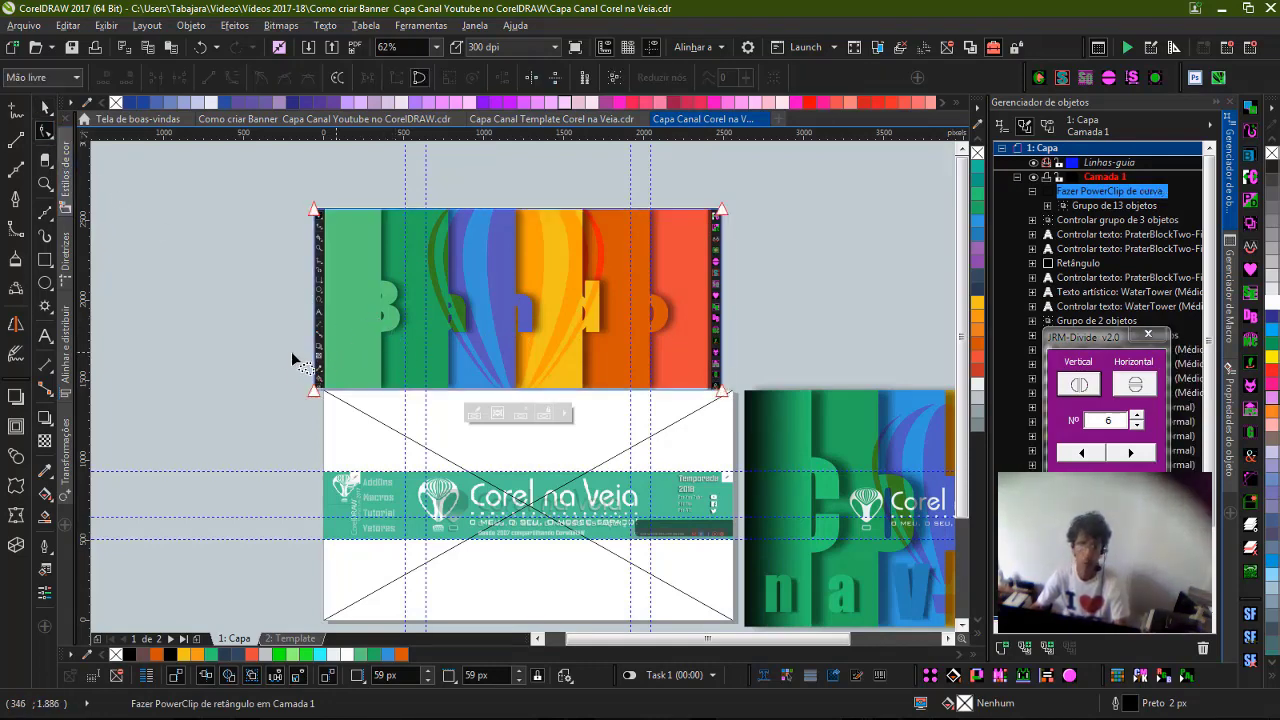
pyautogui.moveTo(291, 357); pyautogui.dragTo(680, 340)
pyautogui.moveTo(305, 420); pyautogui.dragTo(294, 398)
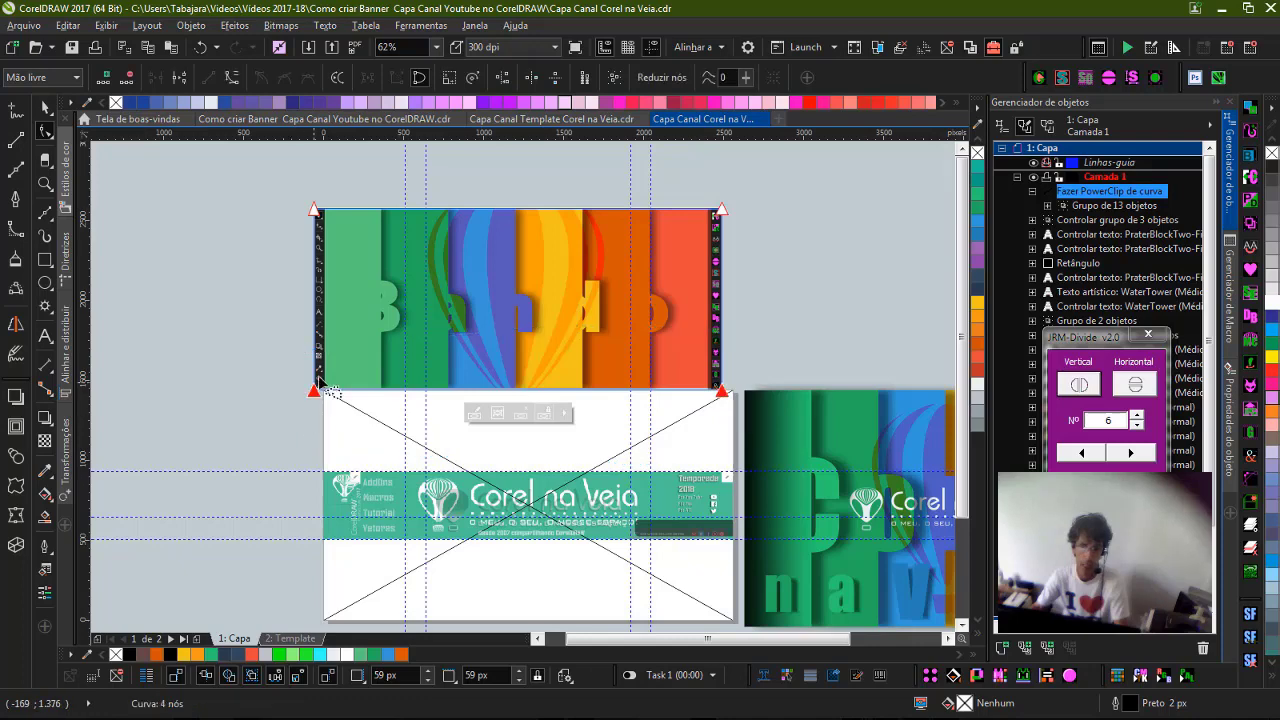
pyautogui.scroll(4, 308, 393)
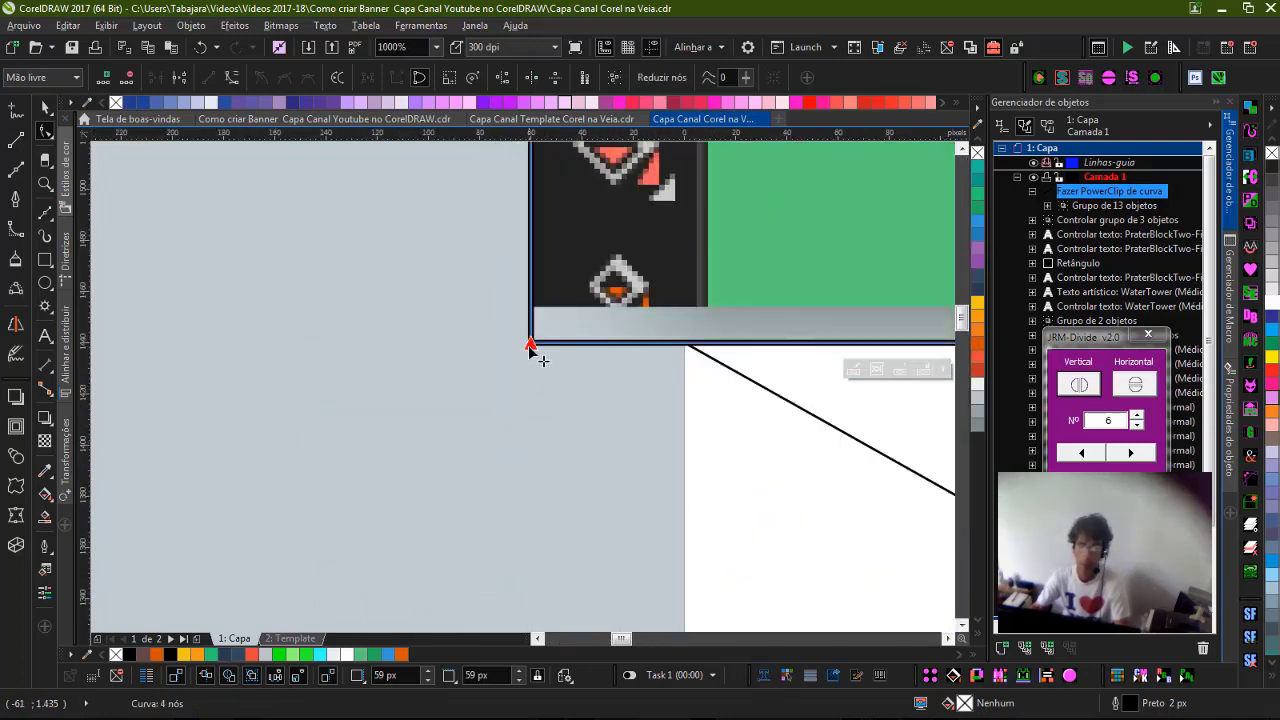
pyautogui.moveTo(531, 348); pyautogui.dragTo(530, 305)
# Move the Bando PowerClip frame from above the white cover to above the finished Corel na Veia background.
pyautogui.click(44, 108)
pyautogui.press('F3')
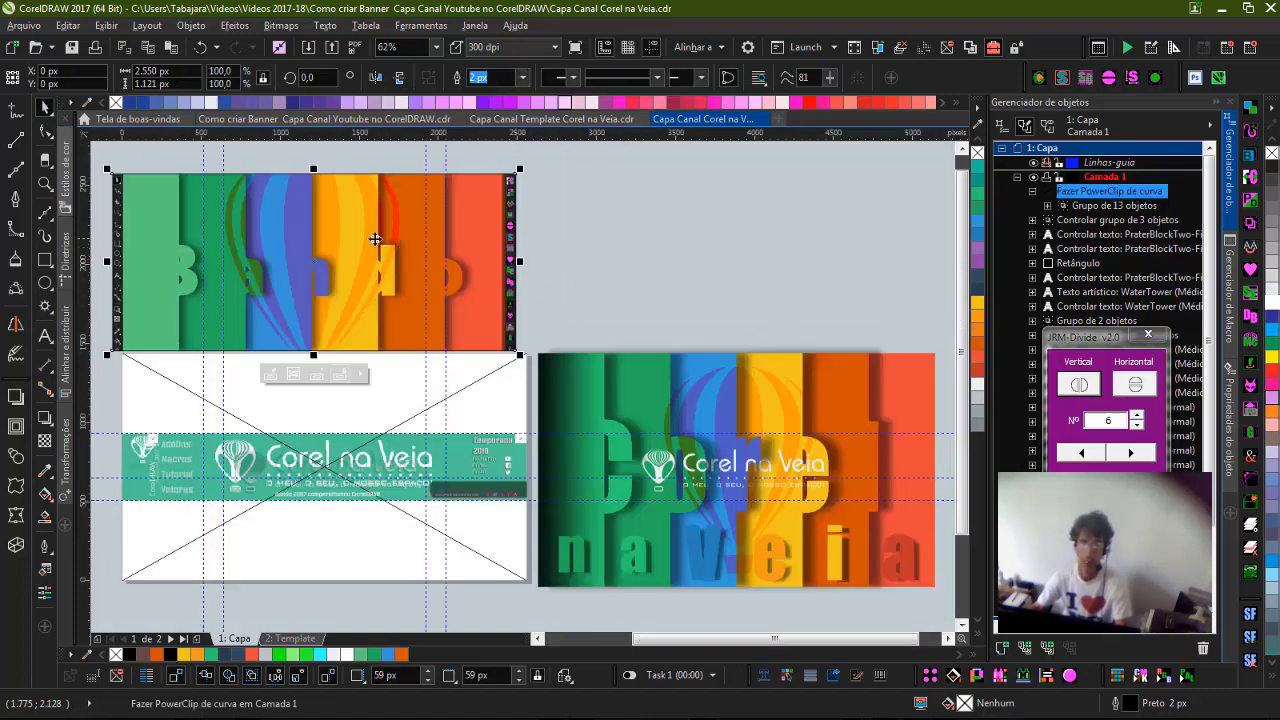
pyautogui.moveTo(374, 239); pyautogui.dragTo(749, 211)
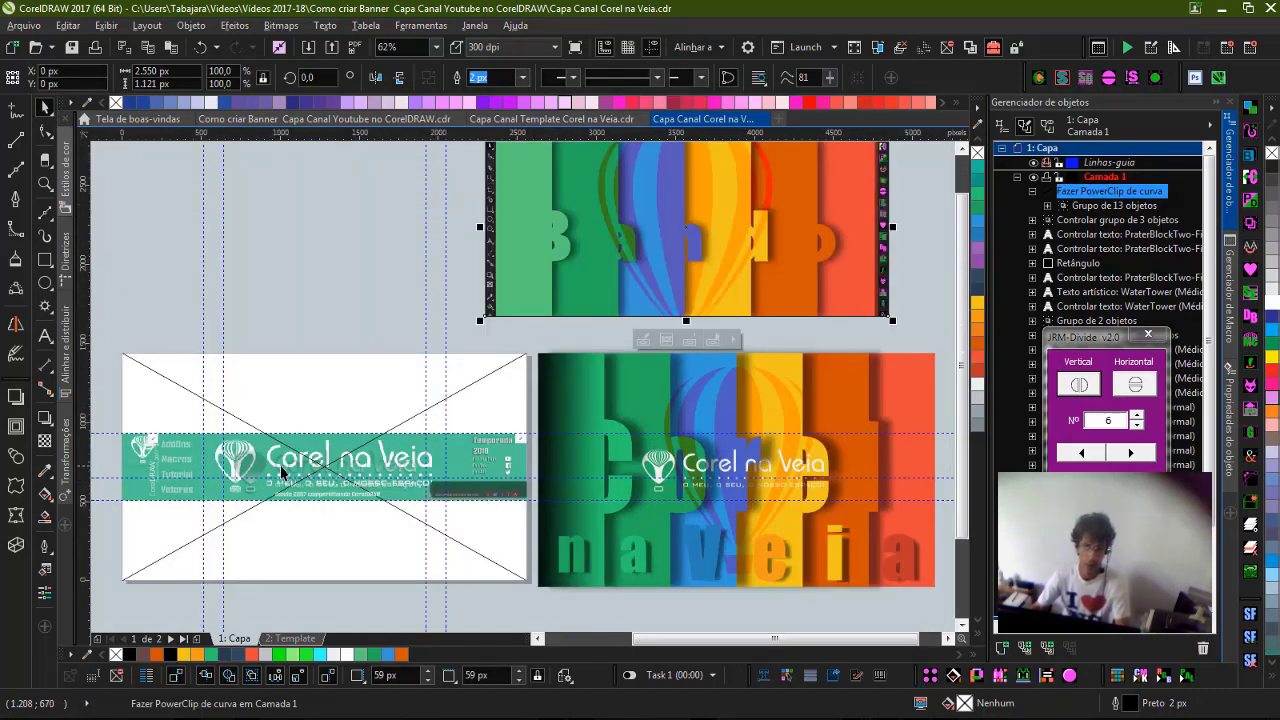
# Try deleting the blue strip and the neighbouring green strip from the finished background, and undo both deletions.
pyautogui.click(757, 435)
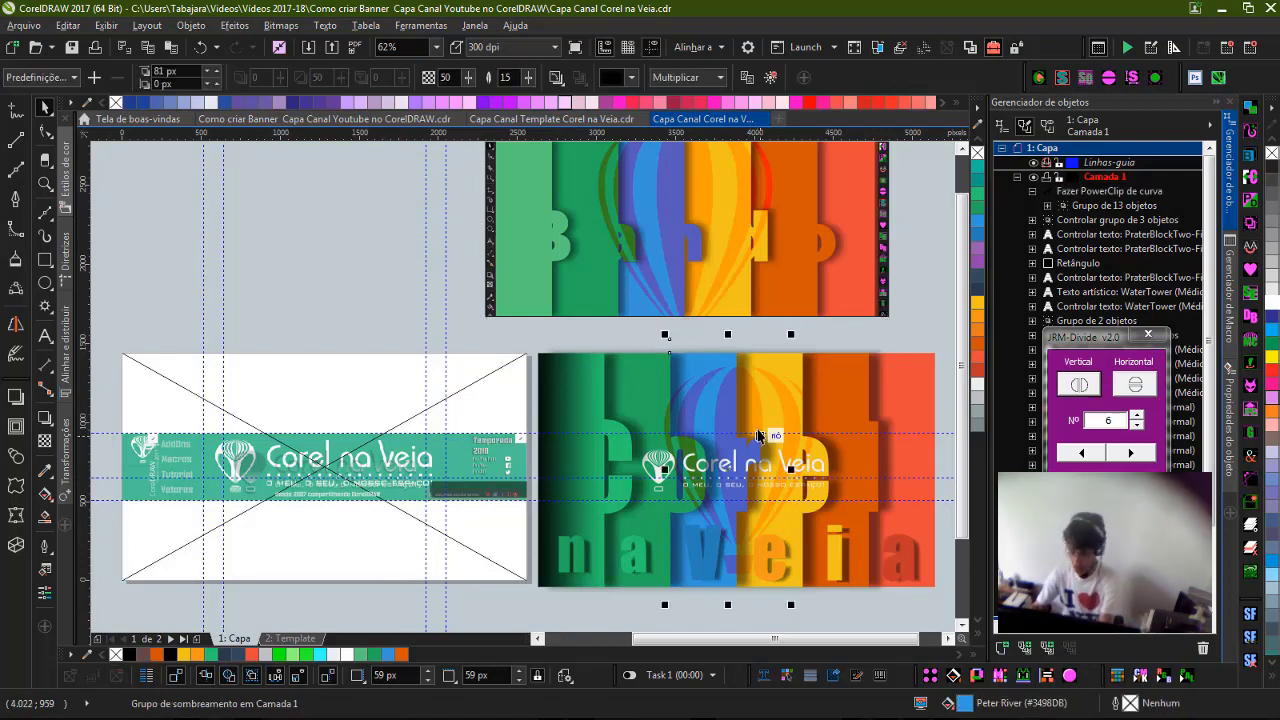
pyautogui.press('Delete')
pyautogui.click(666, 410)
pyautogui.press('Delete')
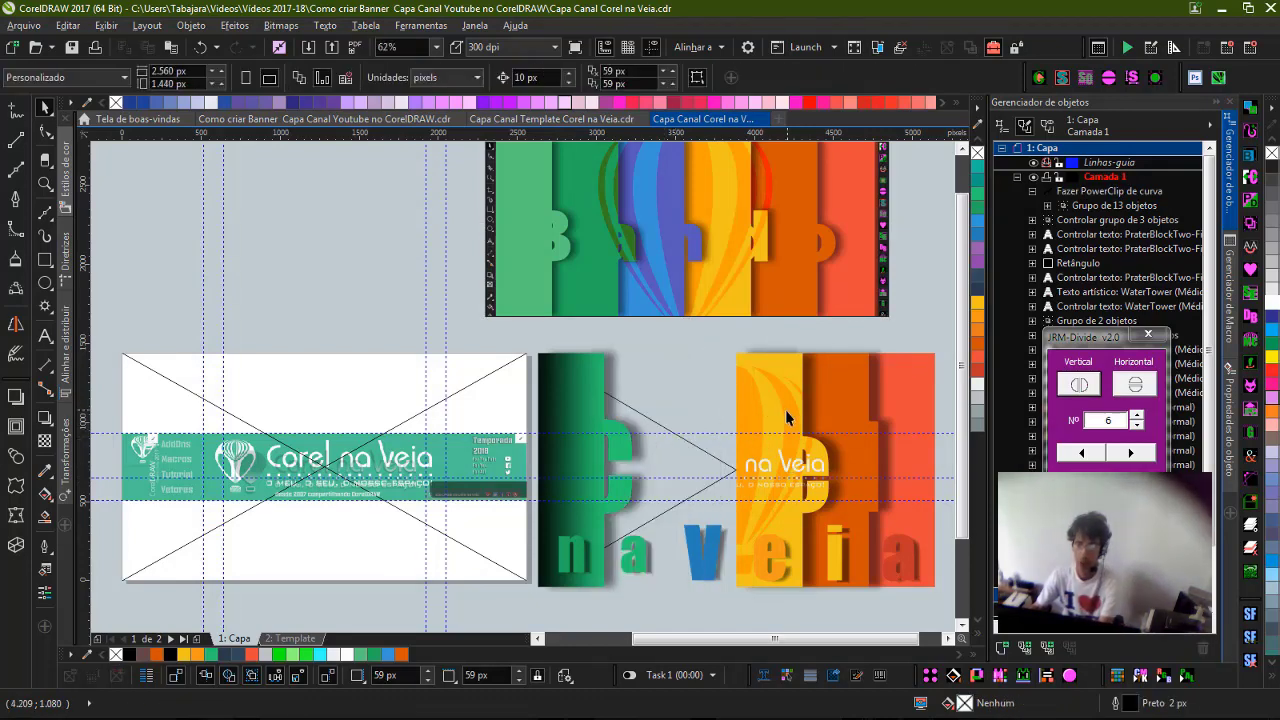
pyautogui.hotkey('ctrl', 'z')
pyautogui.hotkey('ctrl', 'z')
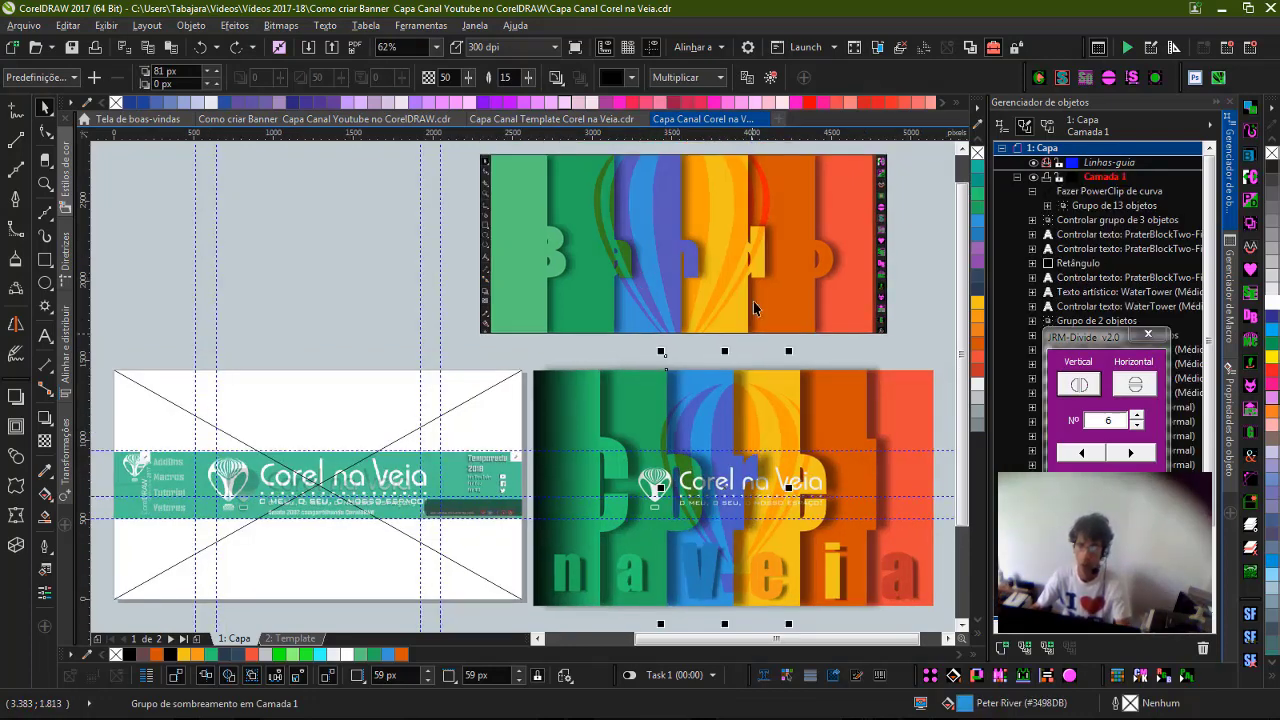
# Open the Bando frame's contents to inspect the strips and toolbars, and close them again.
pyautogui.click(723, 277)
pyautogui.doubleClick(723, 277)
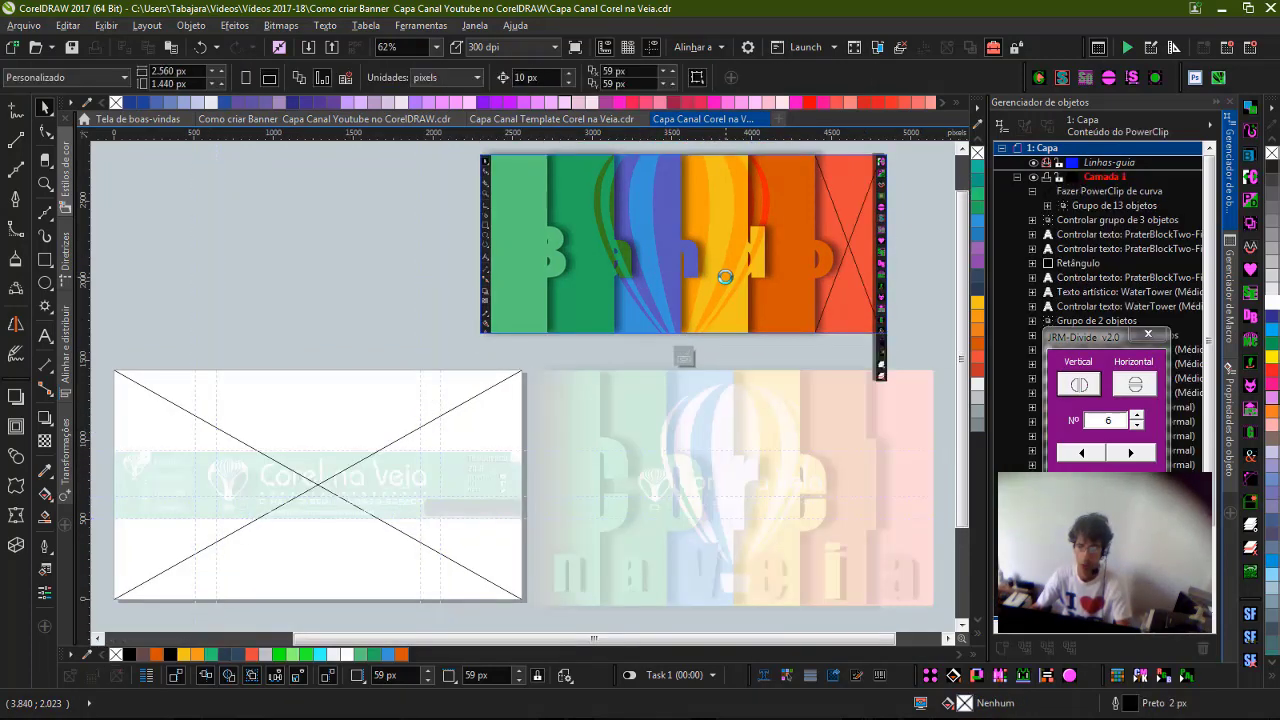
pyautogui.keyDown('ctrl'); pyautogui.click(909, 287); pyautogui.keyUp('ctrl')
# Place a copy of the white cover's Corel na Veia logo with its shadow over the middle of the Bando strips.
pyautogui.click(392, 481)
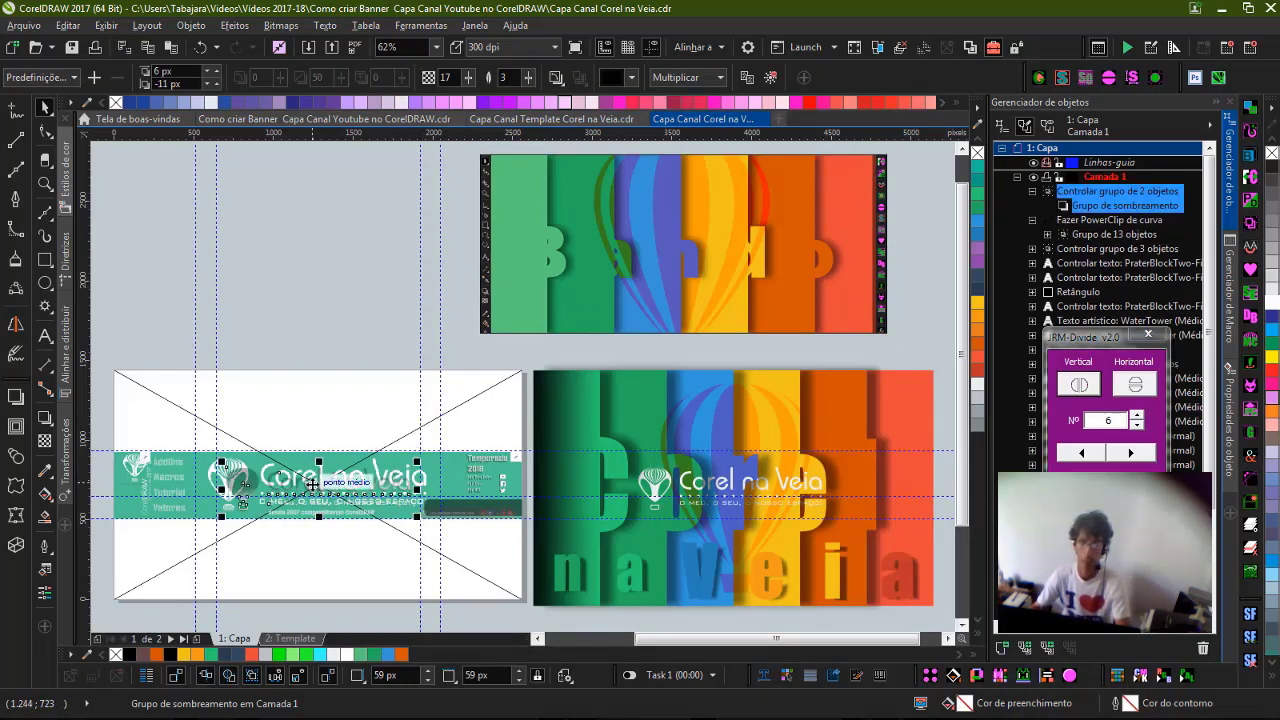
pyautogui.moveTo(330, 488); pyautogui.dragTo(684, 249)
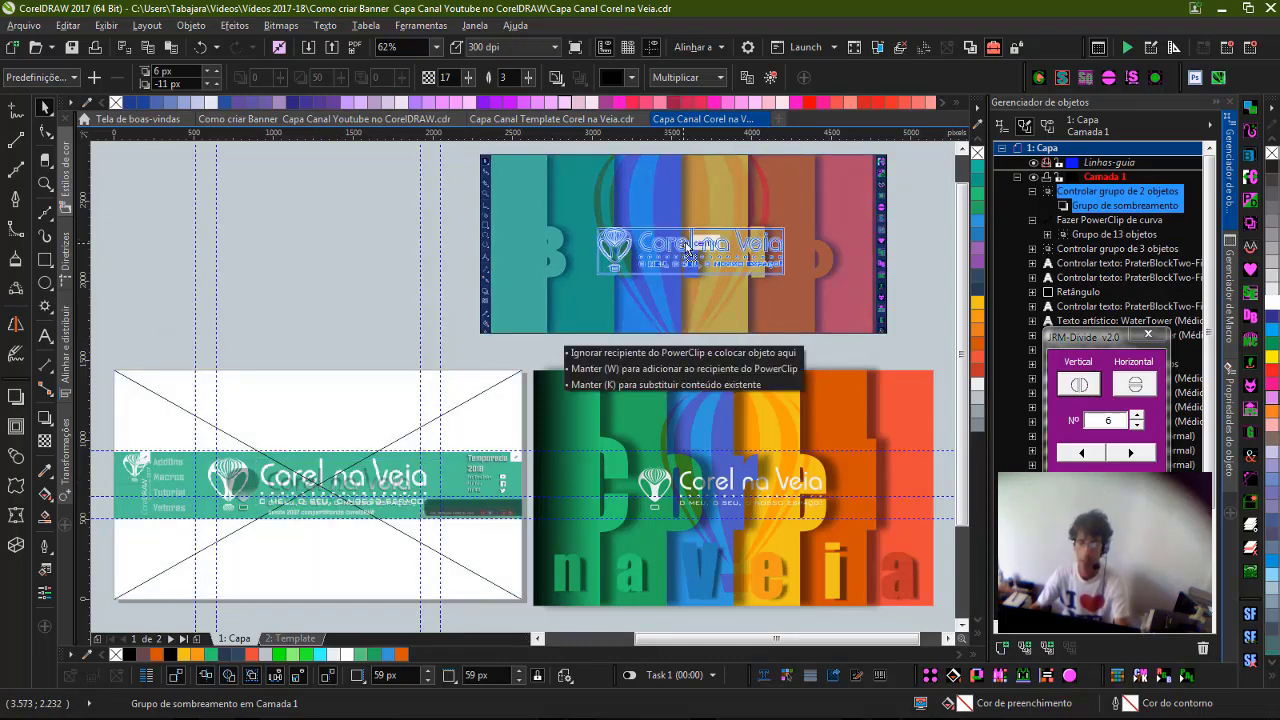
pyautogui.moveTo(688, 250); pyautogui.dragTo(689, 251)
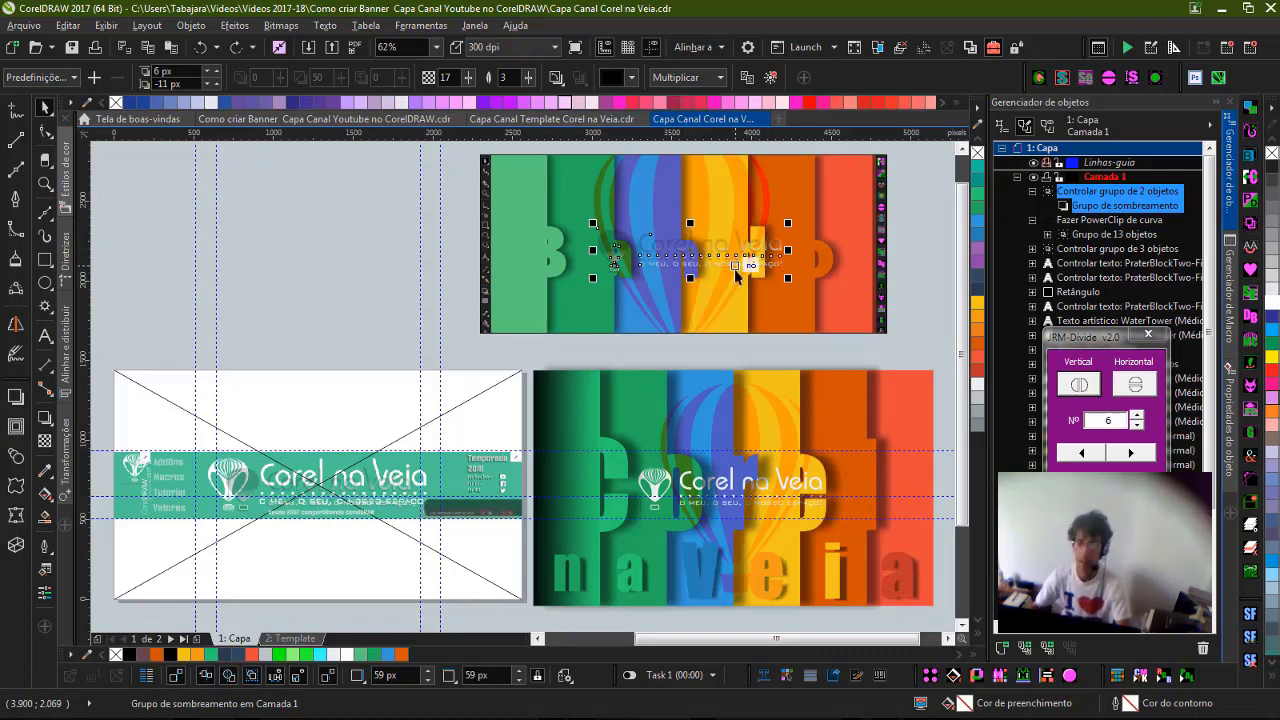
# Remove the transparency from the copied logo so it is solid white over the strips.
pyautogui.scroll(4, 736, 278)
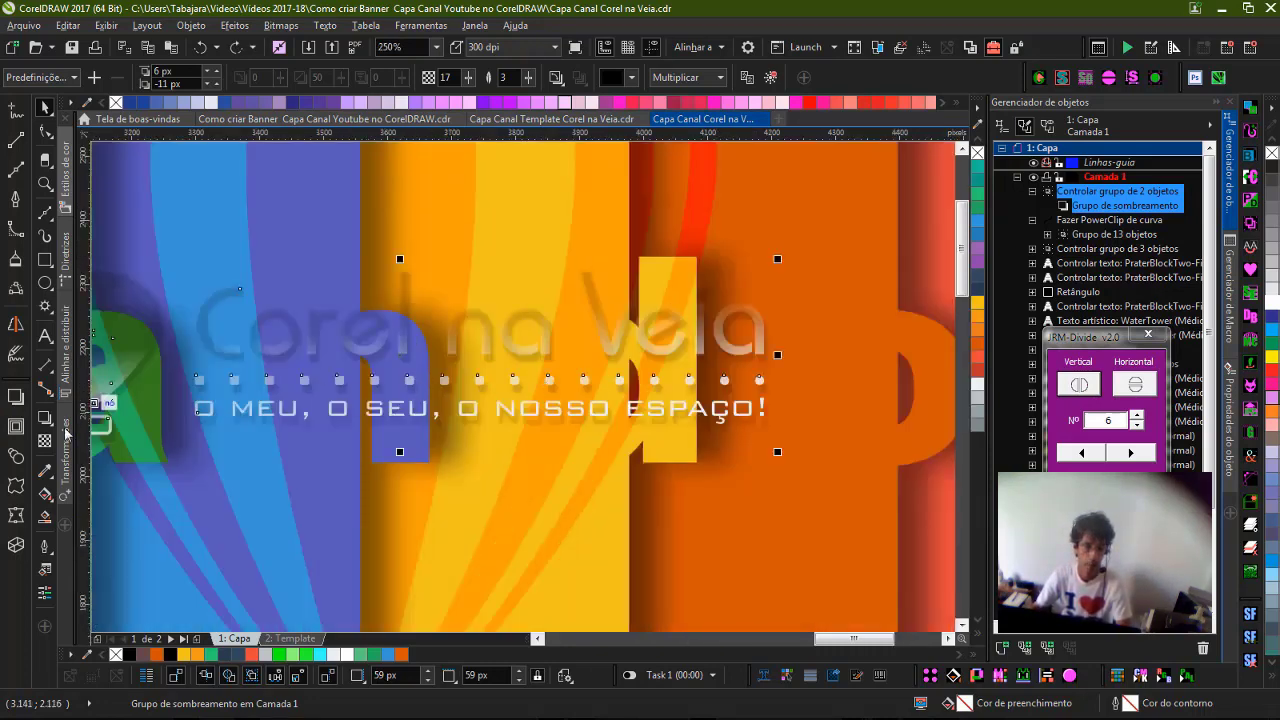
pyautogui.click(44, 441)
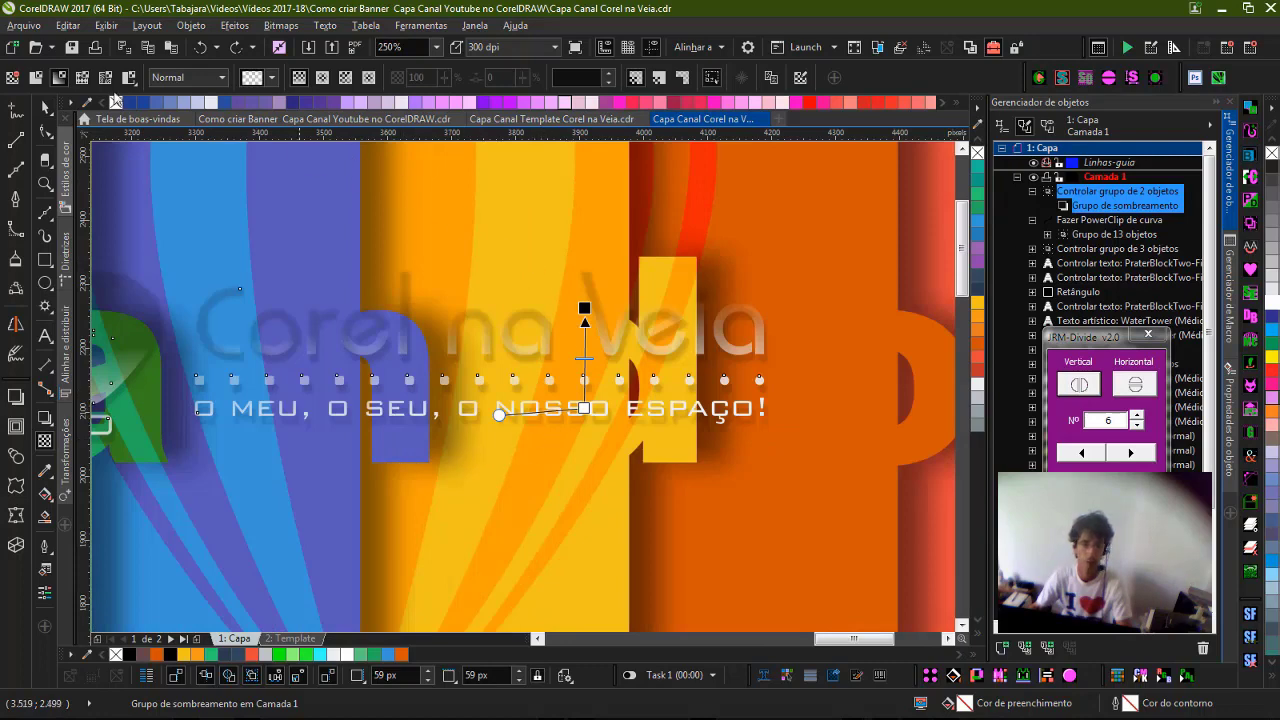
pyautogui.click(13, 78)
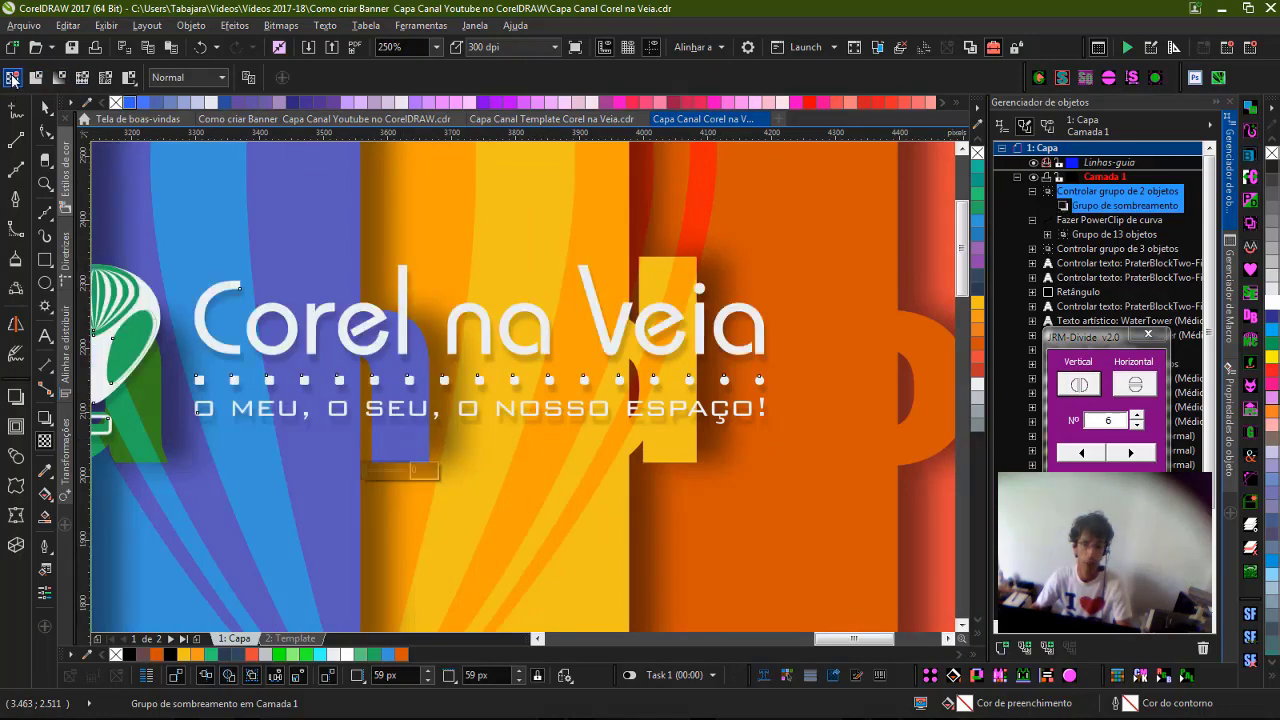
pyautogui.press('Escape')
pyautogui.click(44, 109)
pyautogui.press('F4')
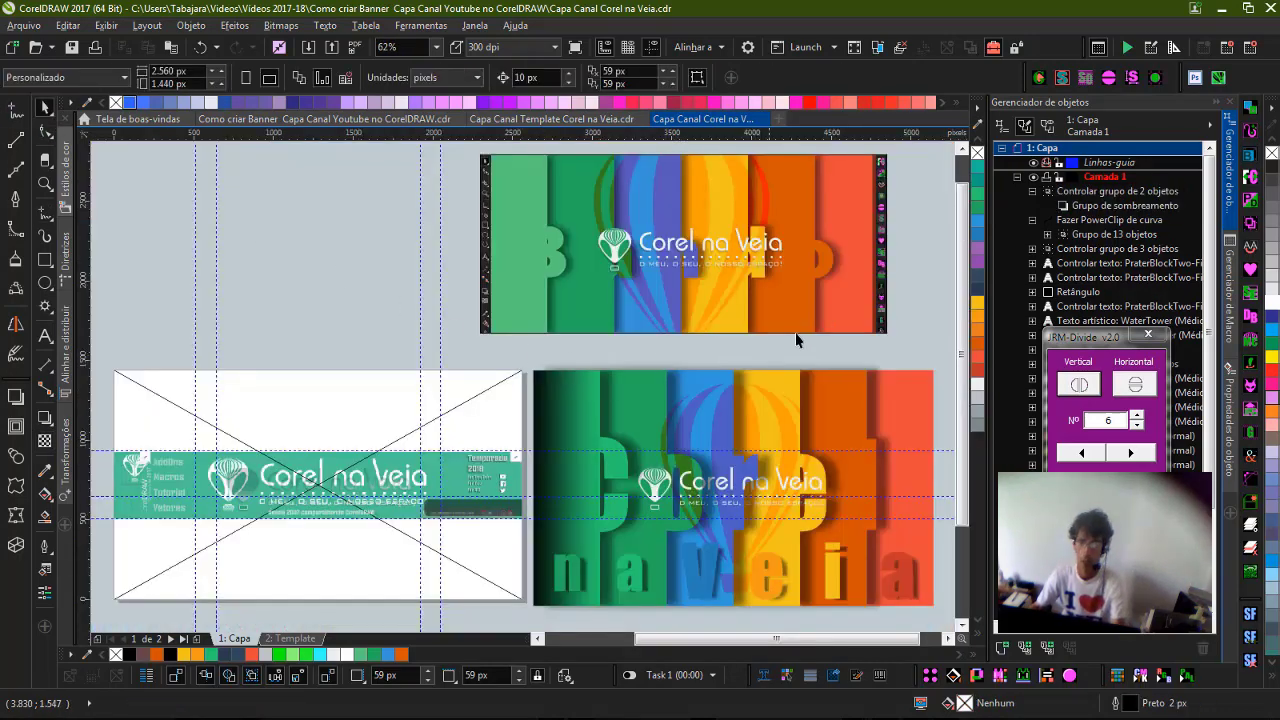
# Enlarge the copied logo proportionally to 1400 px wide and centre it horizontally and vertically on the Bando frame.
pyautogui.click(591, 241)
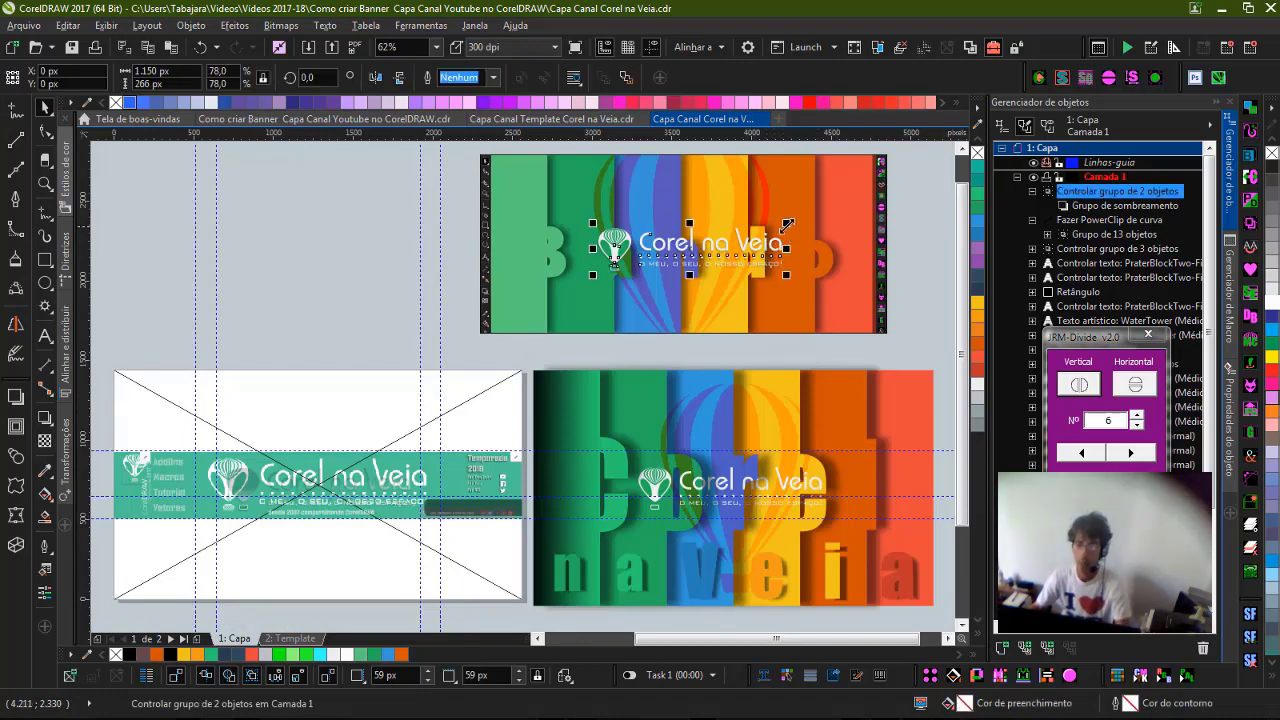
pyautogui.moveTo(788, 223); pyautogui.dragTo(806, 217)
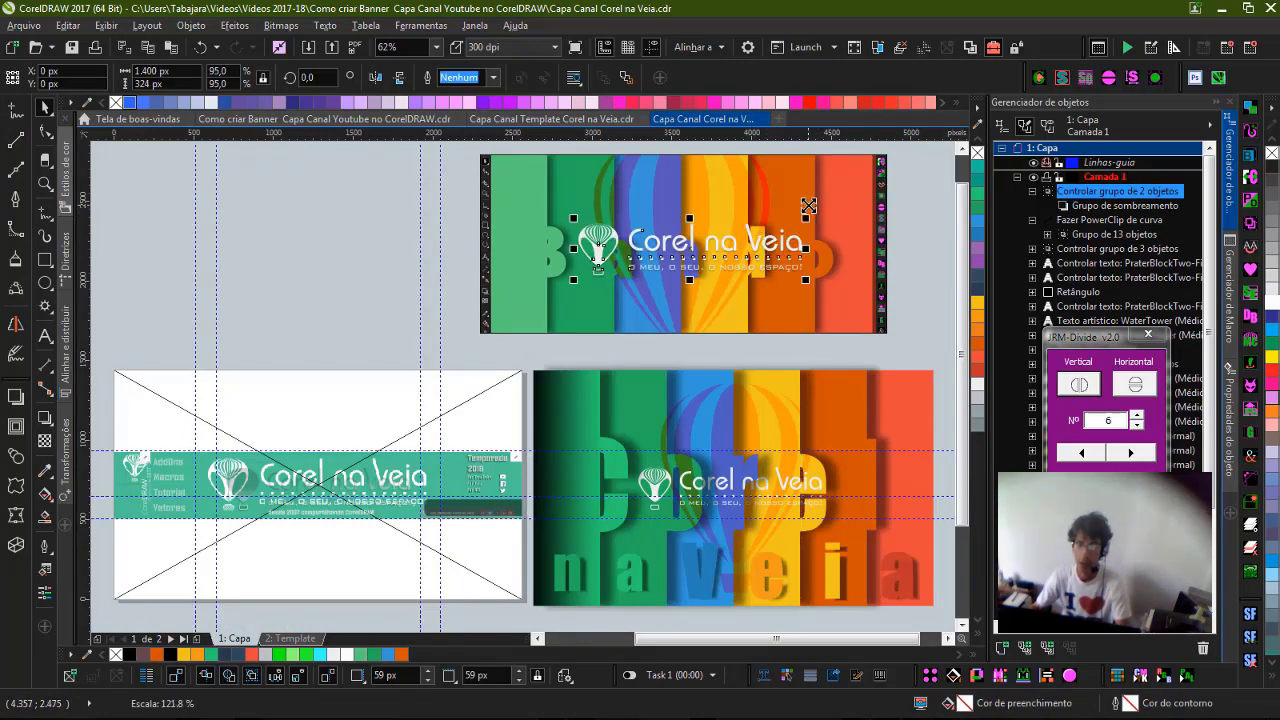
pyautogui.keyDown('shift'); pyautogui.click(848, 245); pyautogui.keyUp('shift')
pyautogui.press('c')
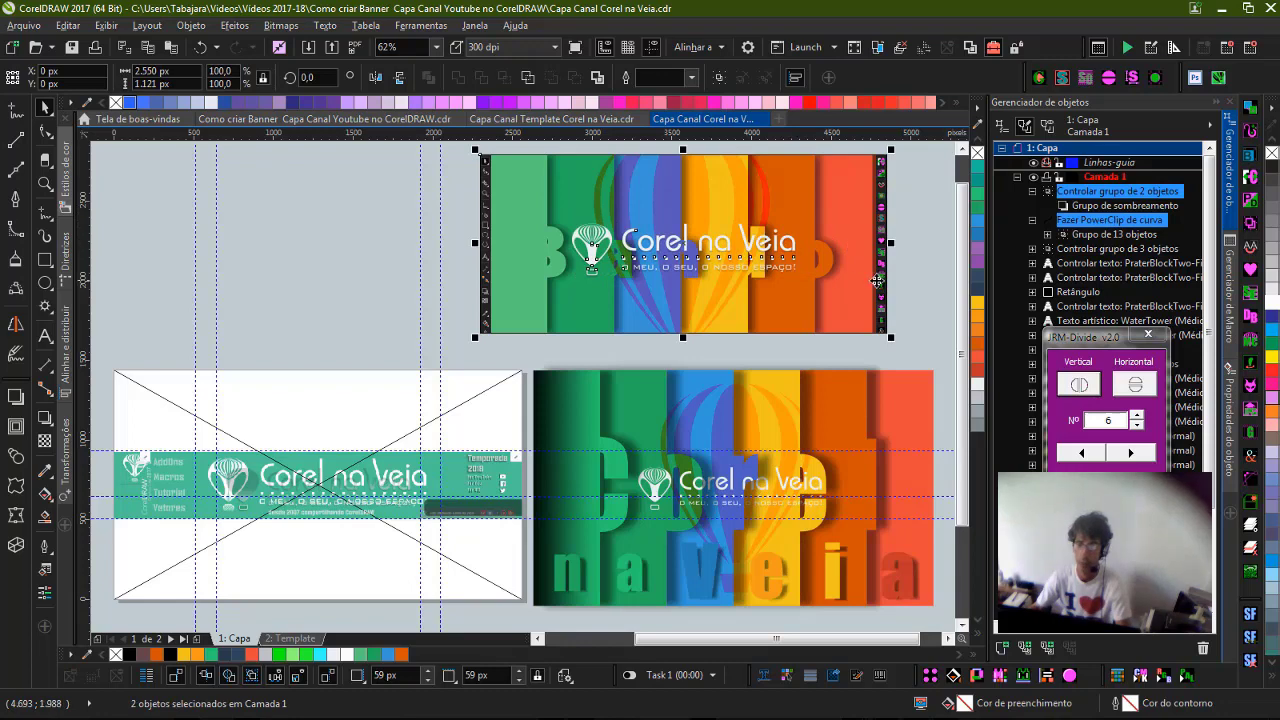
pyautogui.press('e')
pyautogui.press('Escape')
# Cut the enlarged logo and paste it inside the Bando PowerClip frame's contents.
pyautogui.click(685, 240)
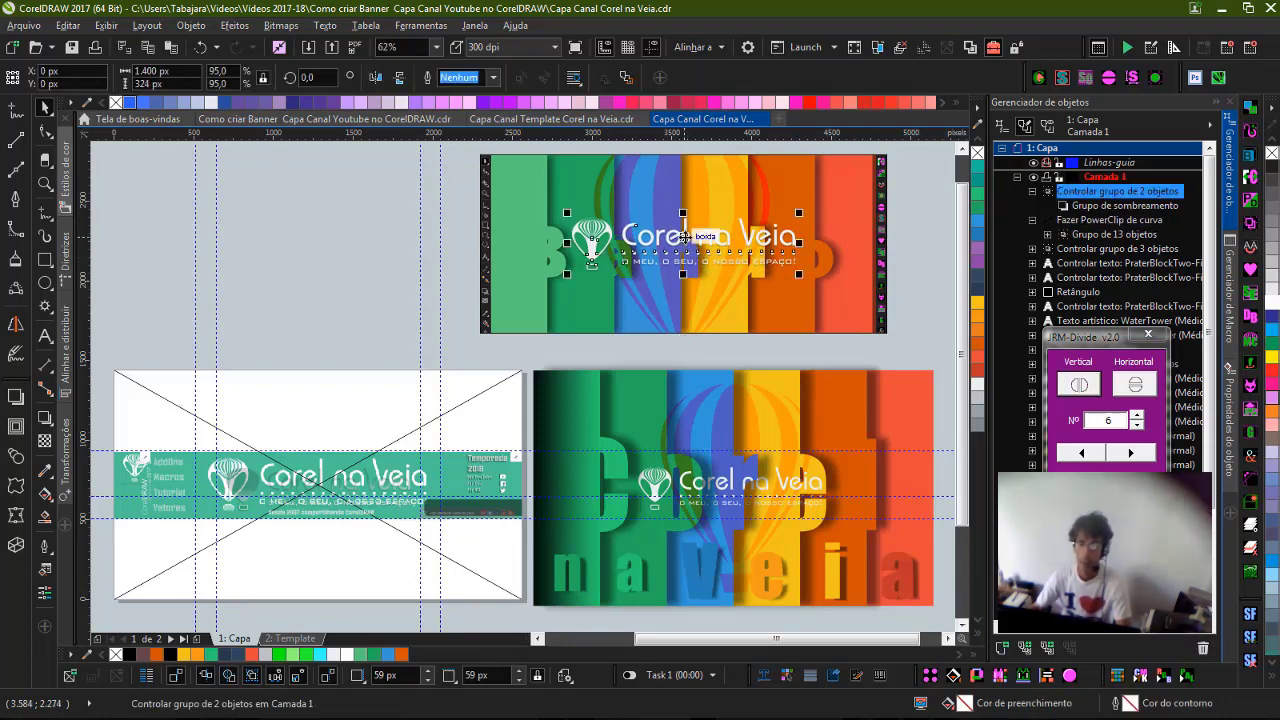
pyautogui.moveTo(809, 272); pyautogui.dragTo(870, 328)
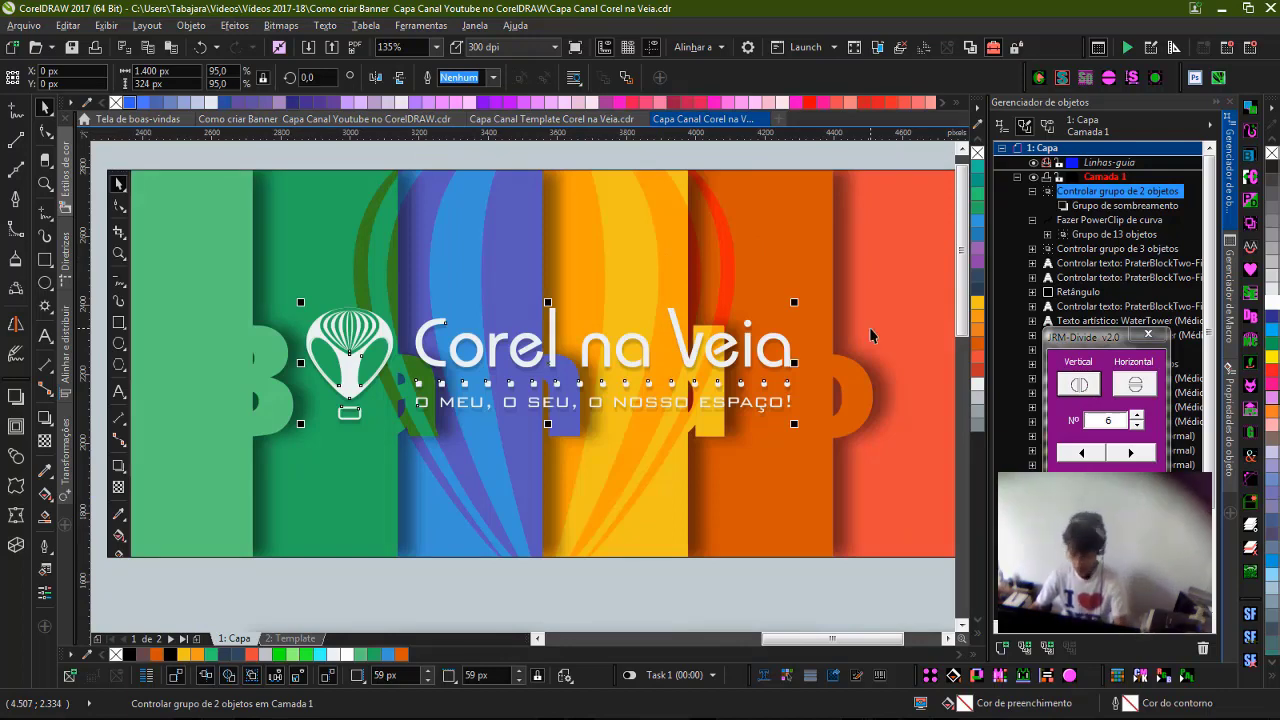
pyautogui.press('Delete')
pyautogui.click(869, 327)
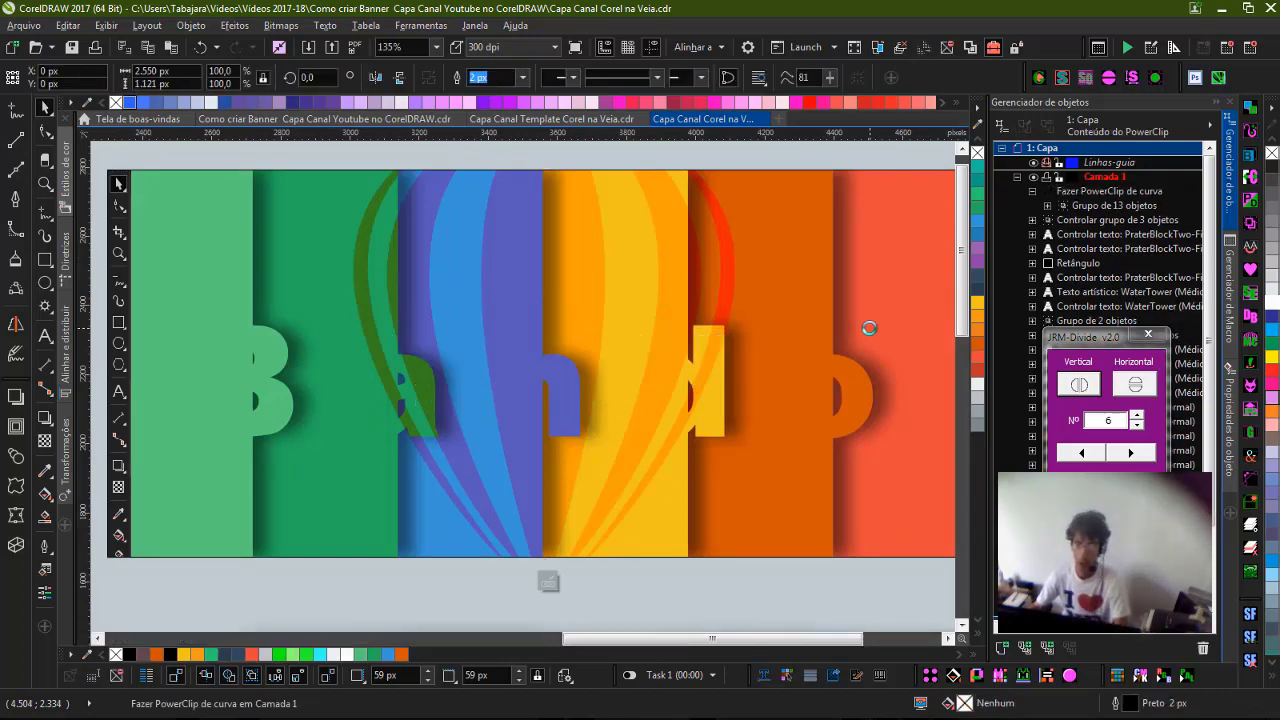
pyautogui.hotkey('ctrl', 'v')
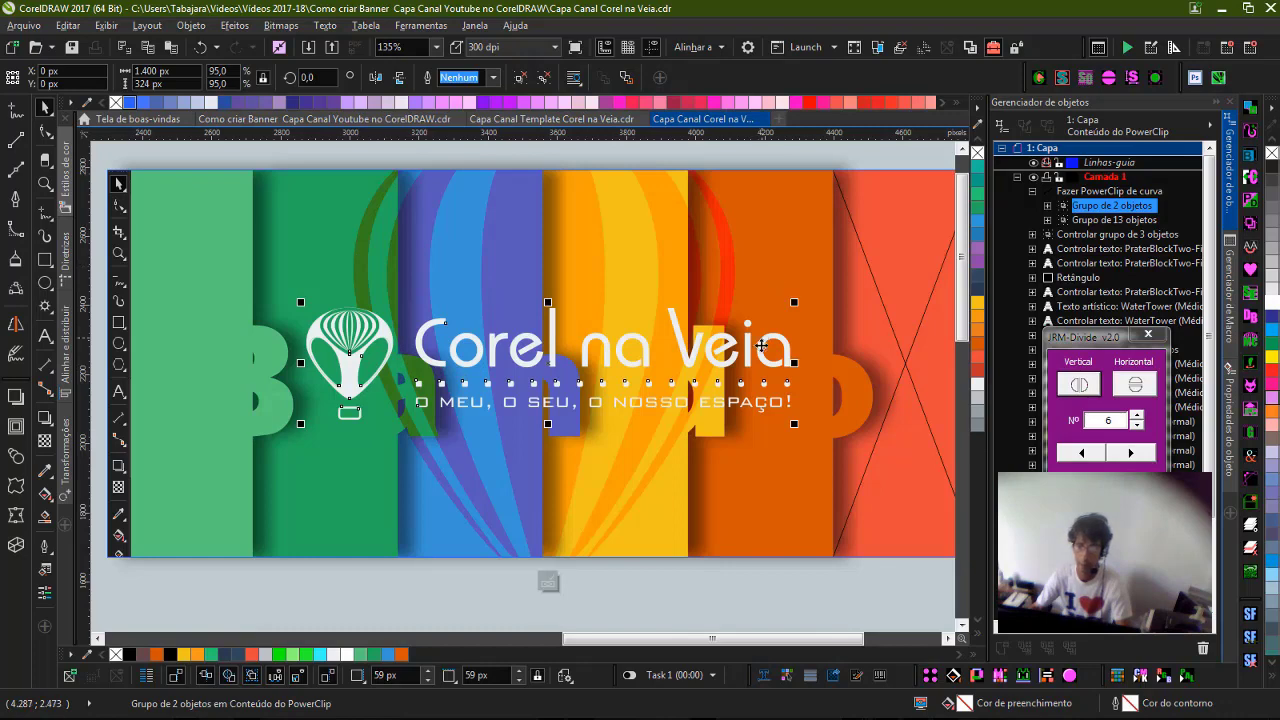
# Paste three more copies of the logo in the same place inside the frame's contents.
pyautogui.hotkey('ctrl', 'v')
pyautogui.hotkey('ctrl', 'v')
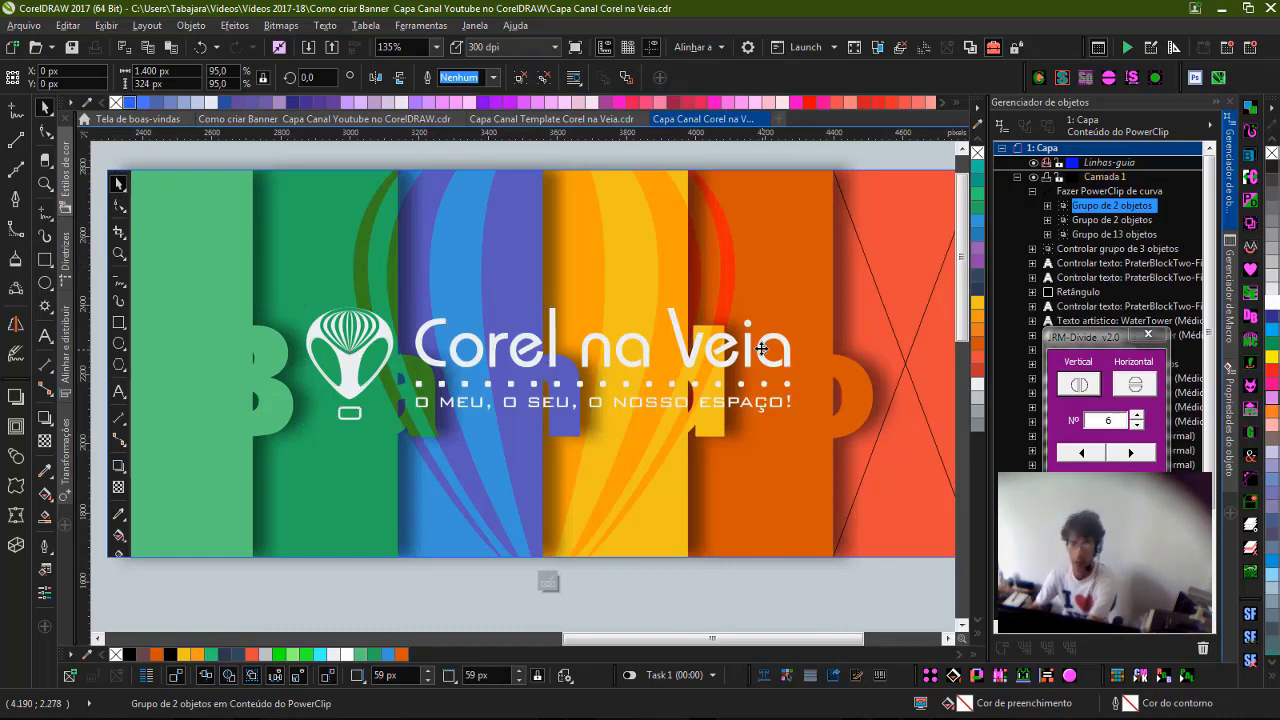
pyautogui.hotkey('ctrl', 'v')
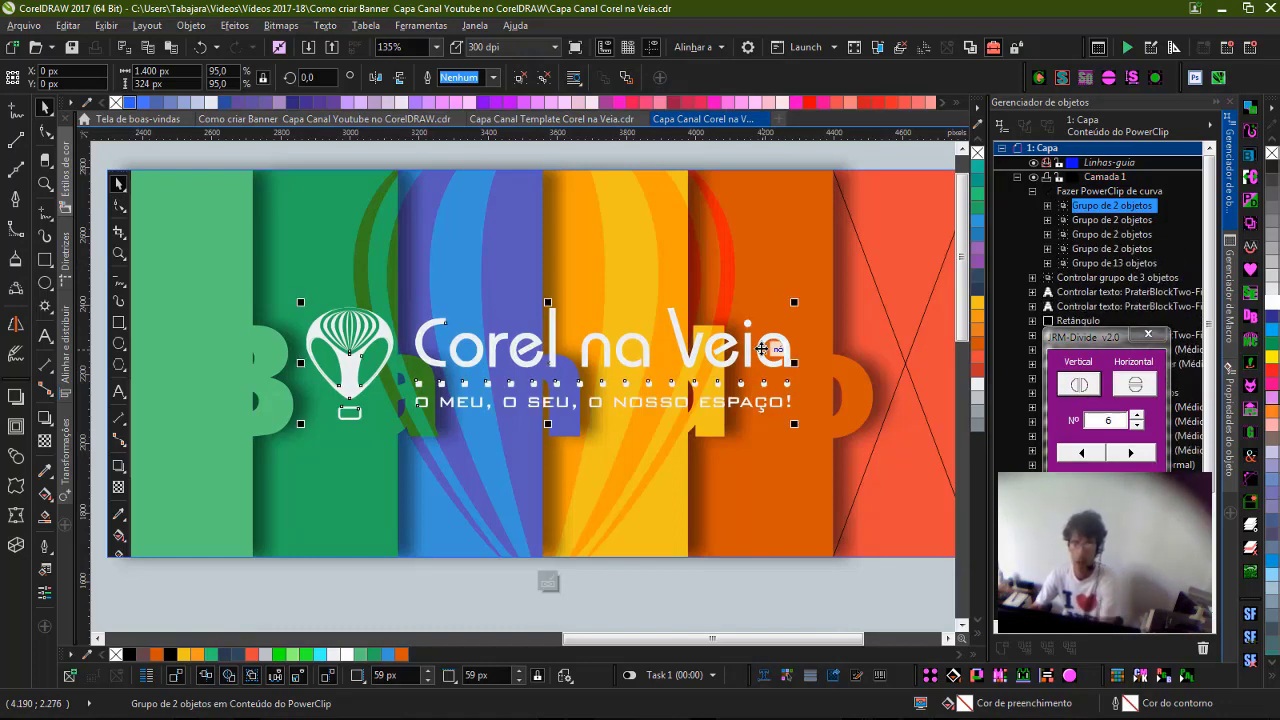
# Ungroup the strips inside the frame and select the second, darker green strip.
pyautogui.click(381, 246)
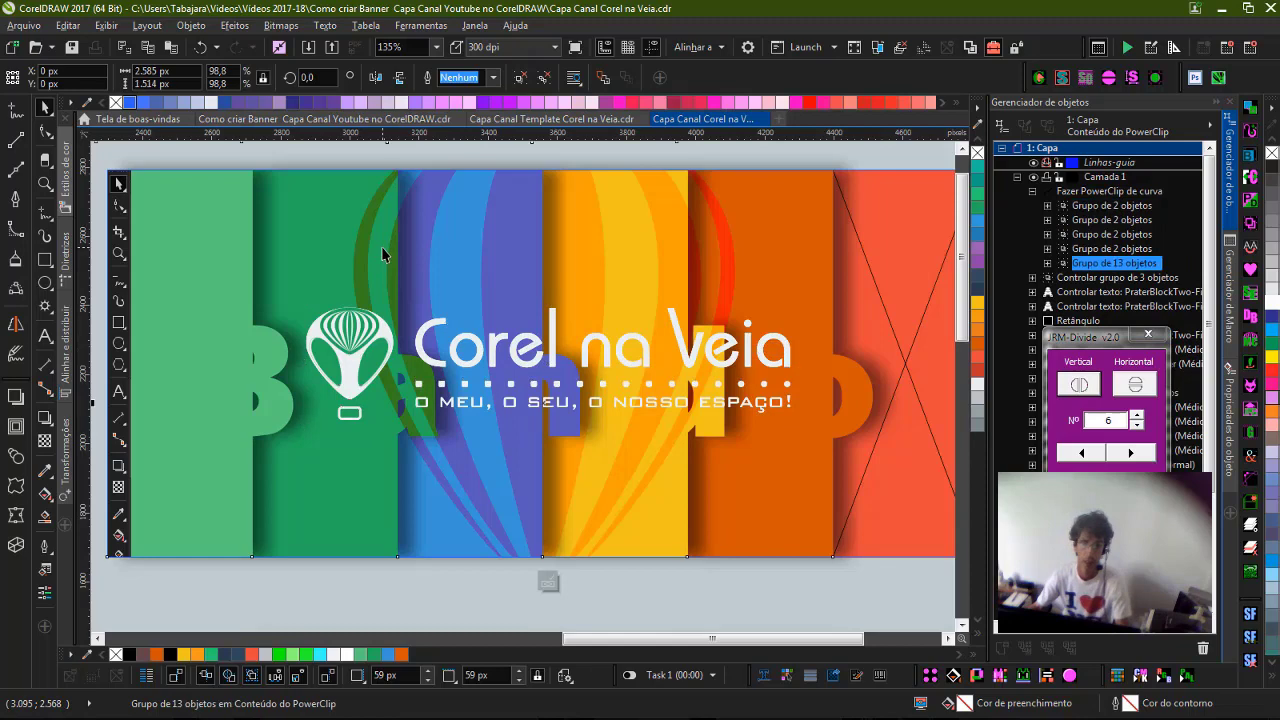
pyautogui.click(520, 78)
pyautogui.click(347, 390)
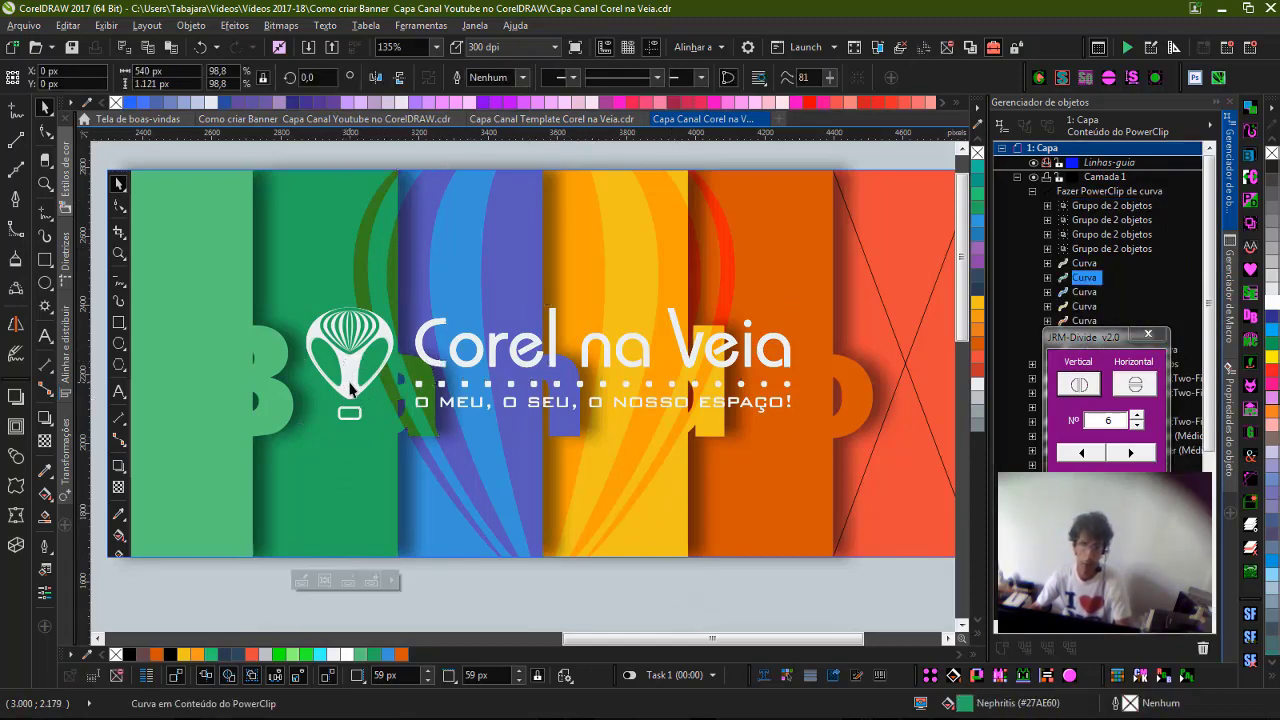
# PowerClip one copy of the logo inside the blue strip, working within the Bando frame's contents.
pyautogui.rightClick(350, 382)
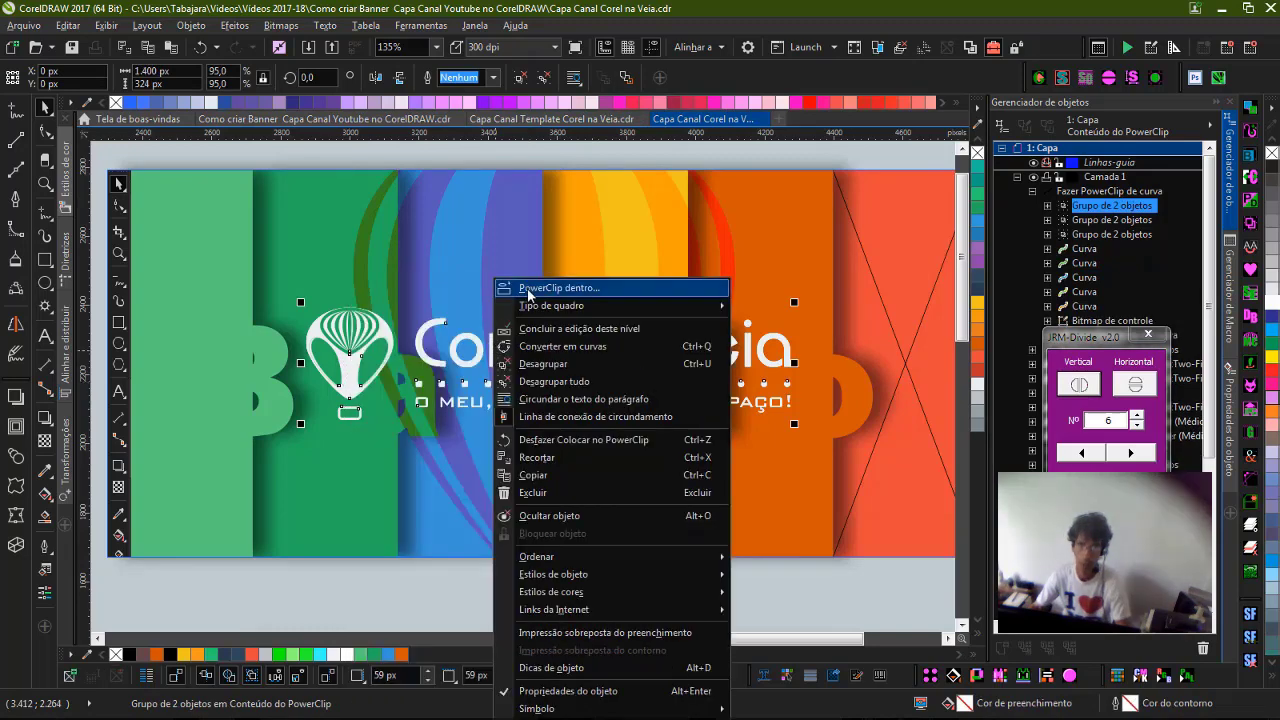
pyautogui.click(529, 291)
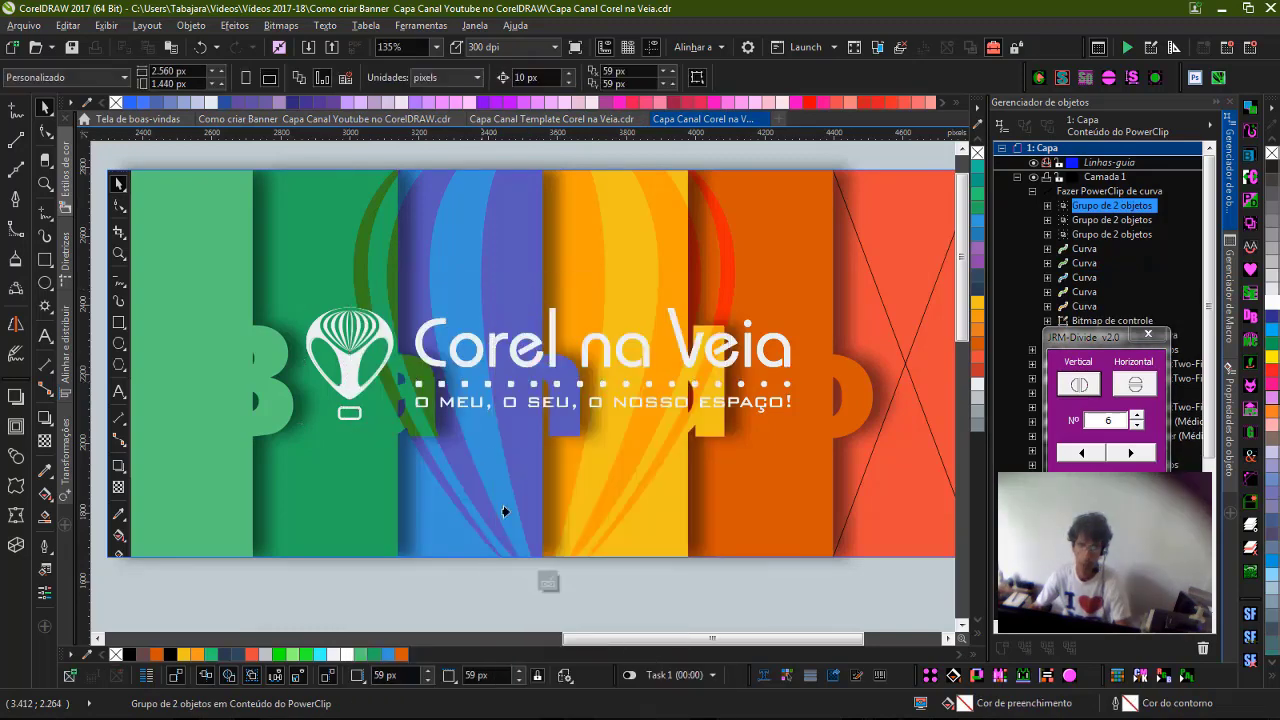
pyautogui.click(532, 547)
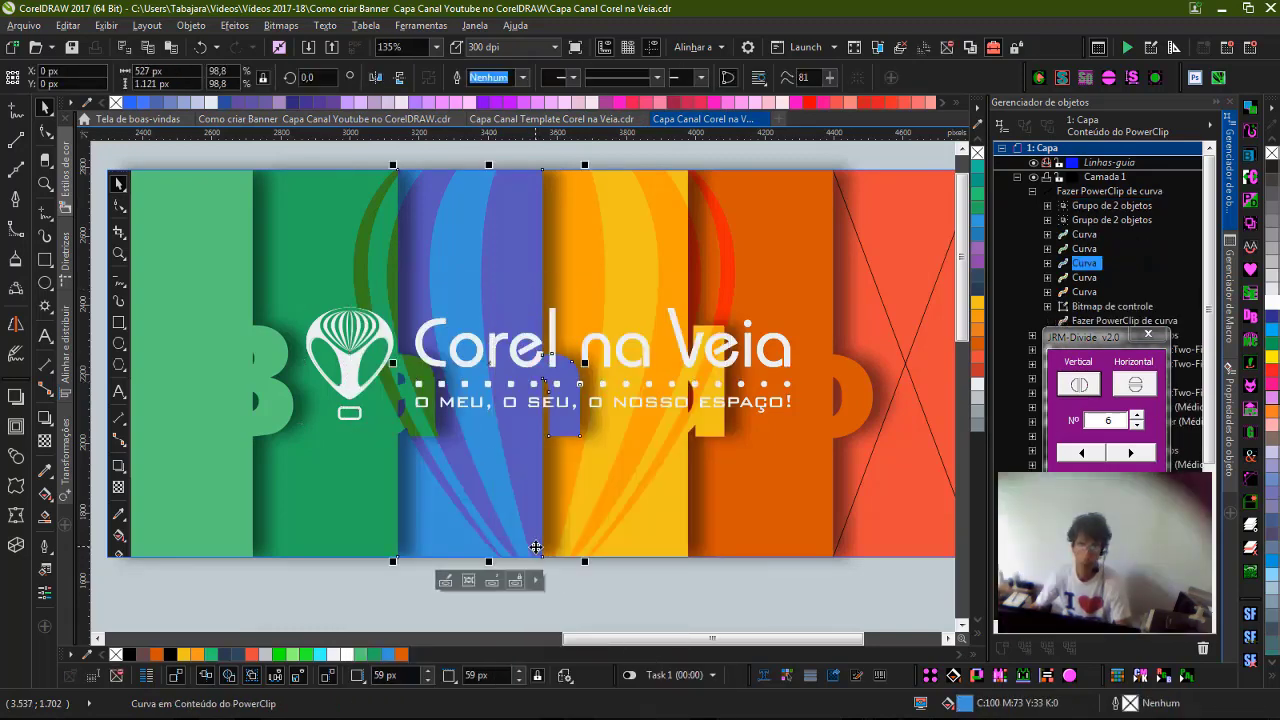
# PowerClip another copy of the logo inside the yellow strip.
pyautogui.click(646, 368)
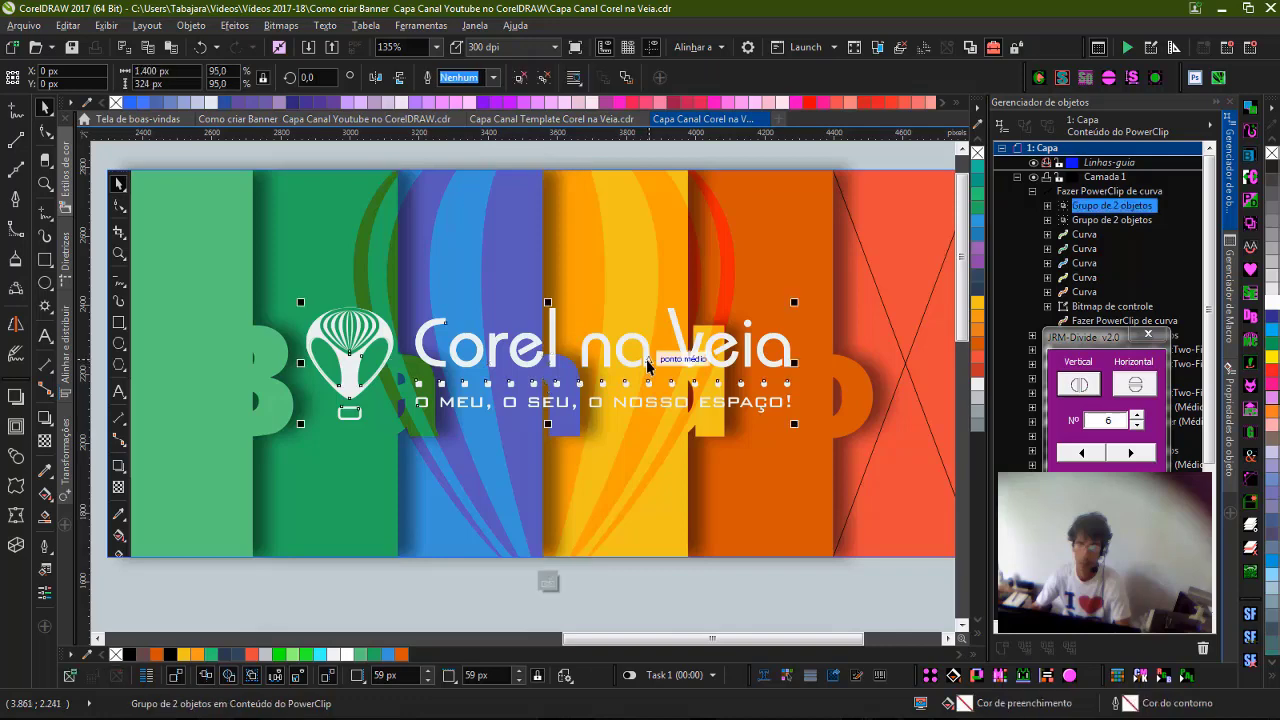
pyautogui.rightClick(646, 368)
pyautogui.click(700, 288)
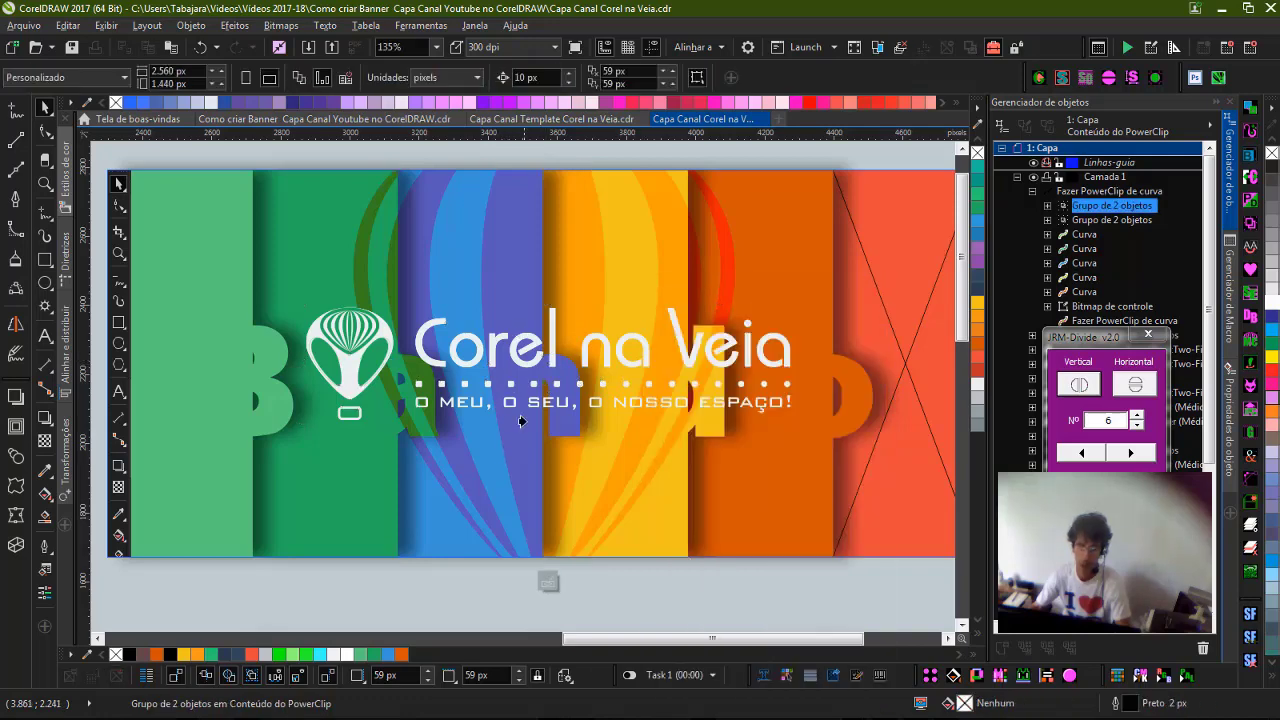
pyautogui.click(790, 350)
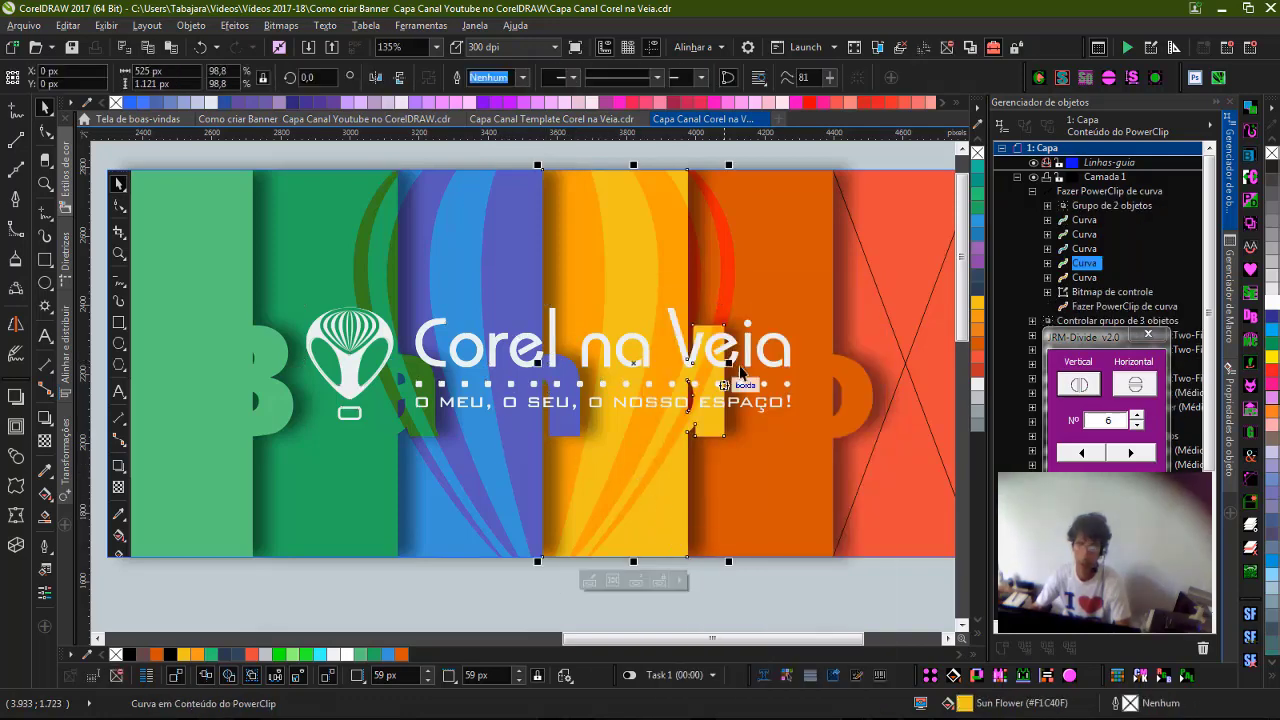
# PowerClip the last remaining copy of the logo inside the dark orange strip.
pyautogui.rightClick(790, 346)
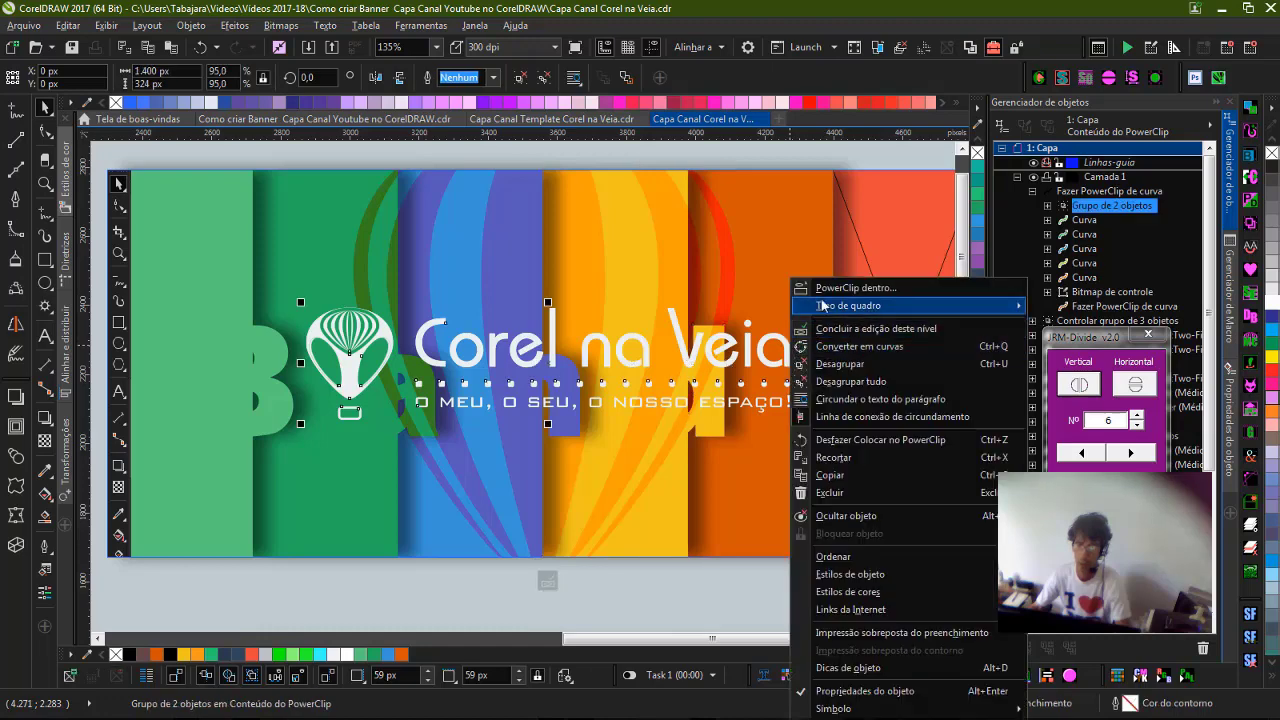
pyautogui.click(805, 288)
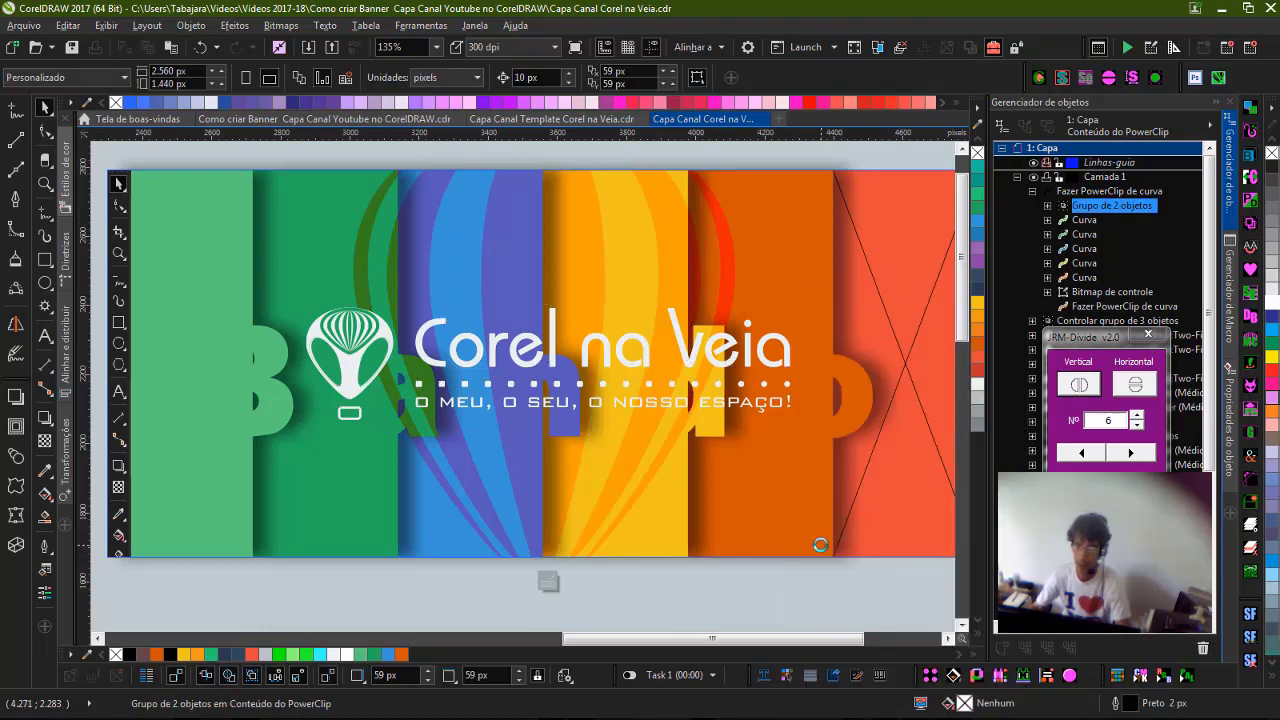
pyautogui.click(559, 578)
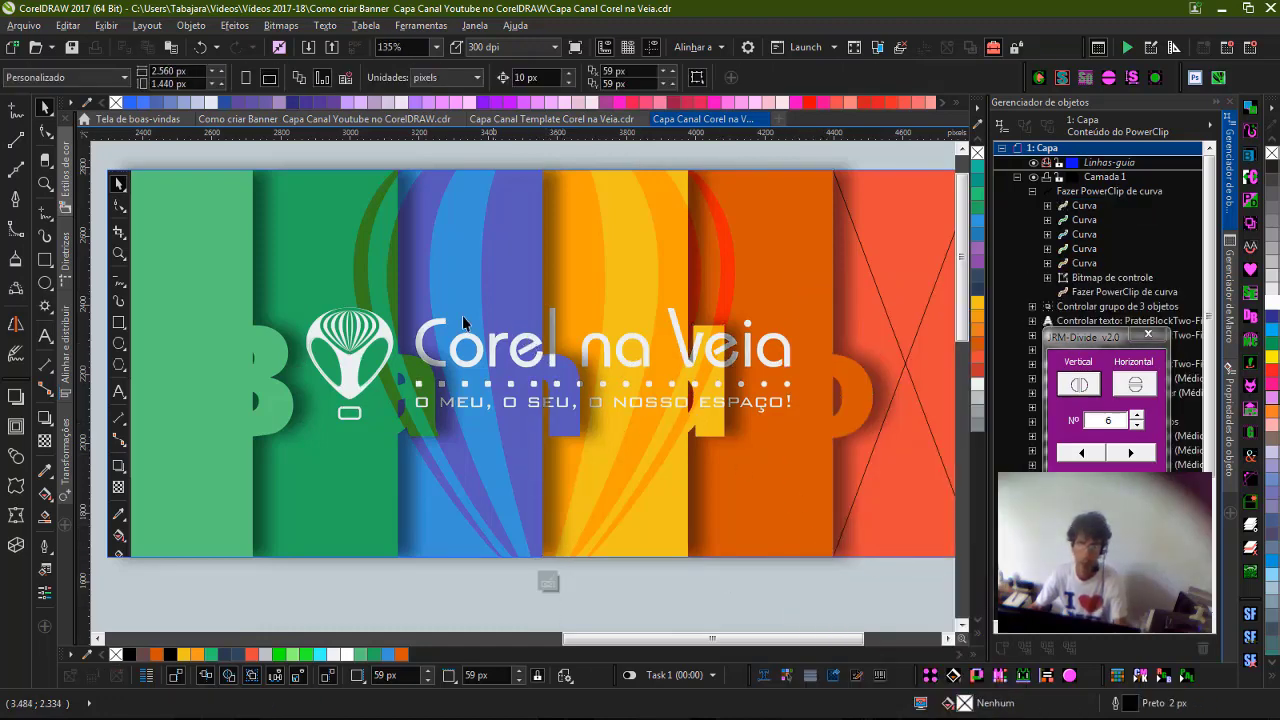
# Inspect the shadows across the logo lettering, test-move the yellow and darker green strips with their clipped logo parts, and undo each move.
pyautogui.moveTo(596, 401); pyautogui.dragTo(597, 402)
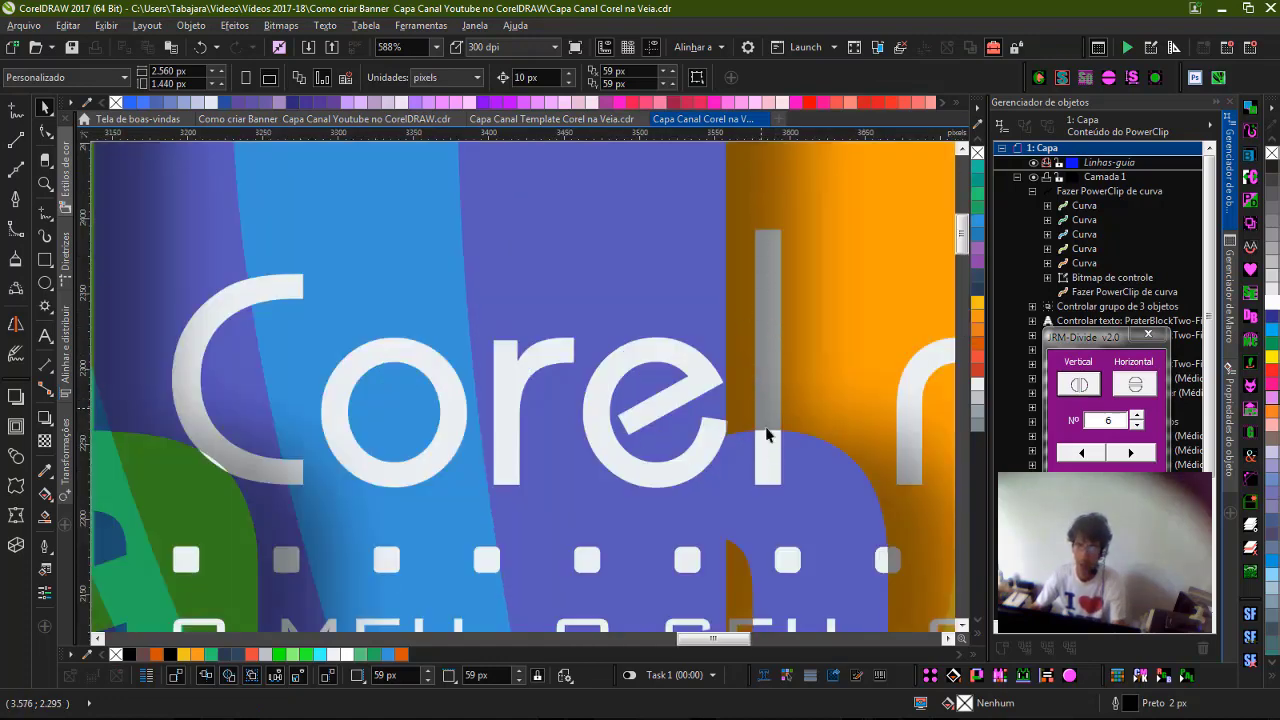
pyautogui.scroll(-2, 540, 390)
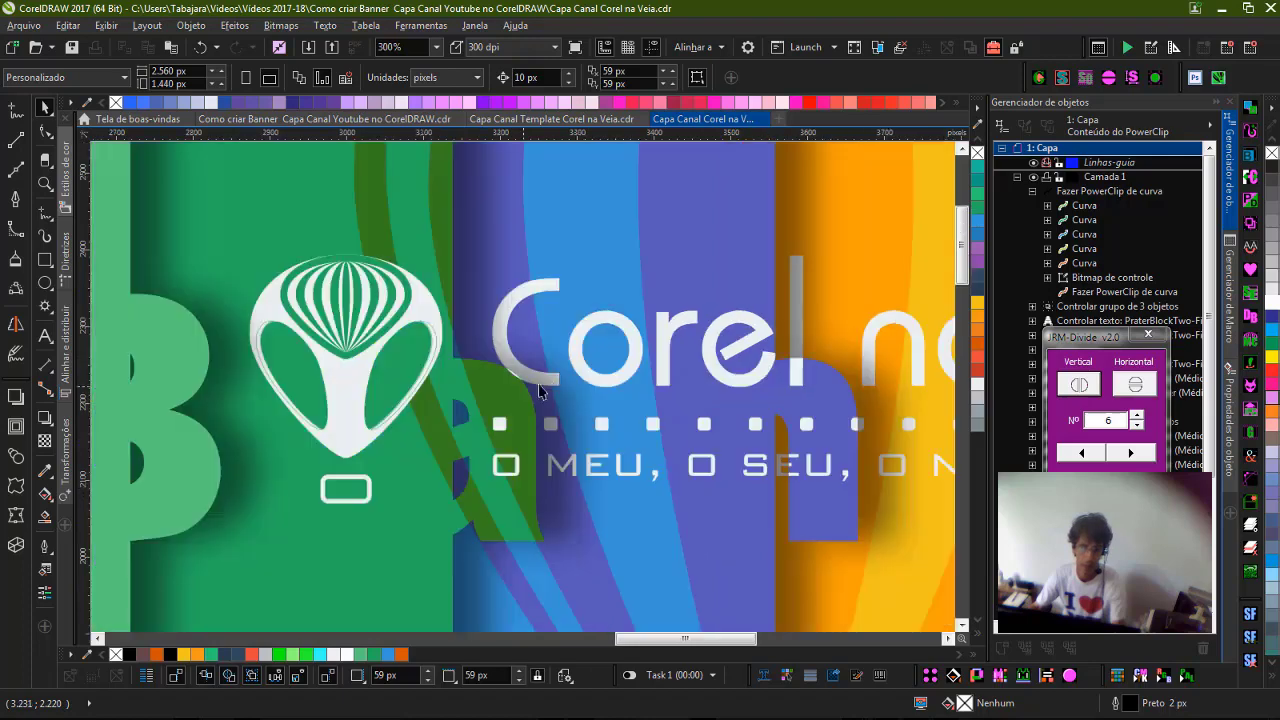
pyautogui.scroll(-1, 795, 365)
pyautogui.scroll(2, 641, 398)
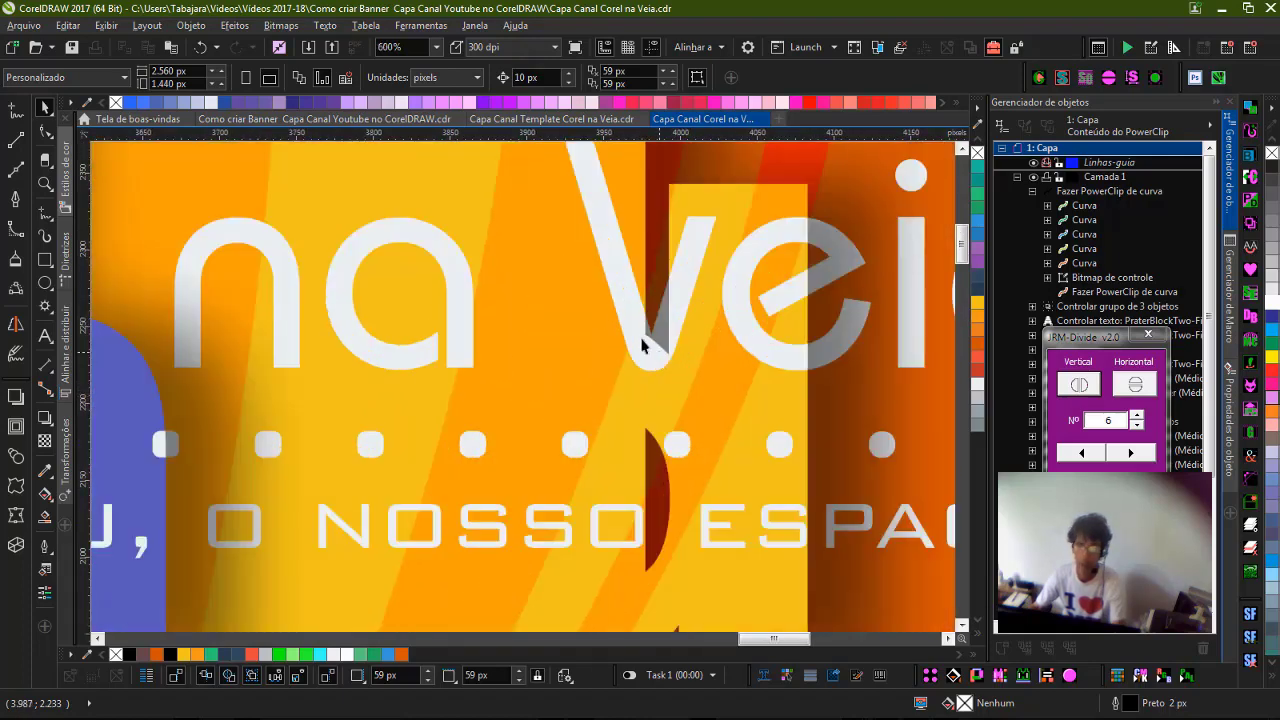
pyautogui.scroll(-4, 684, 316)
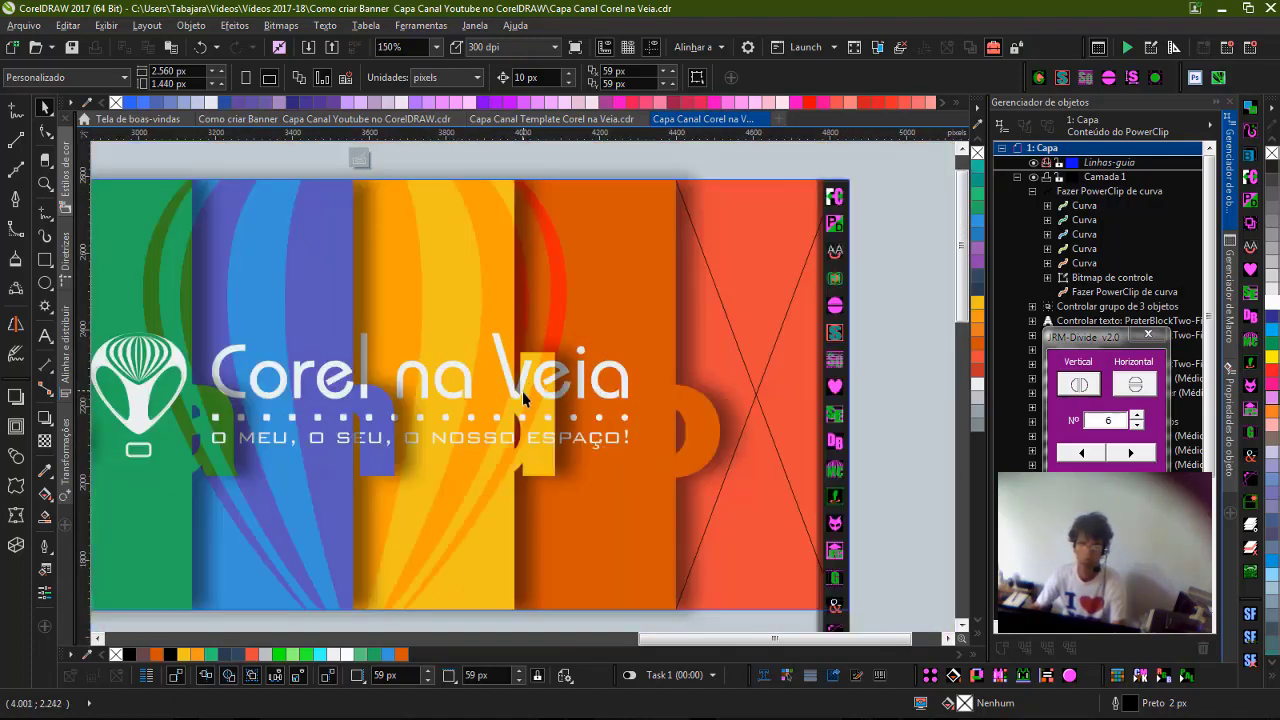
pyautogui.keyDown('ctrl'); pyautogui.click(600, 388); pyautogui.keyUp('ctrl')
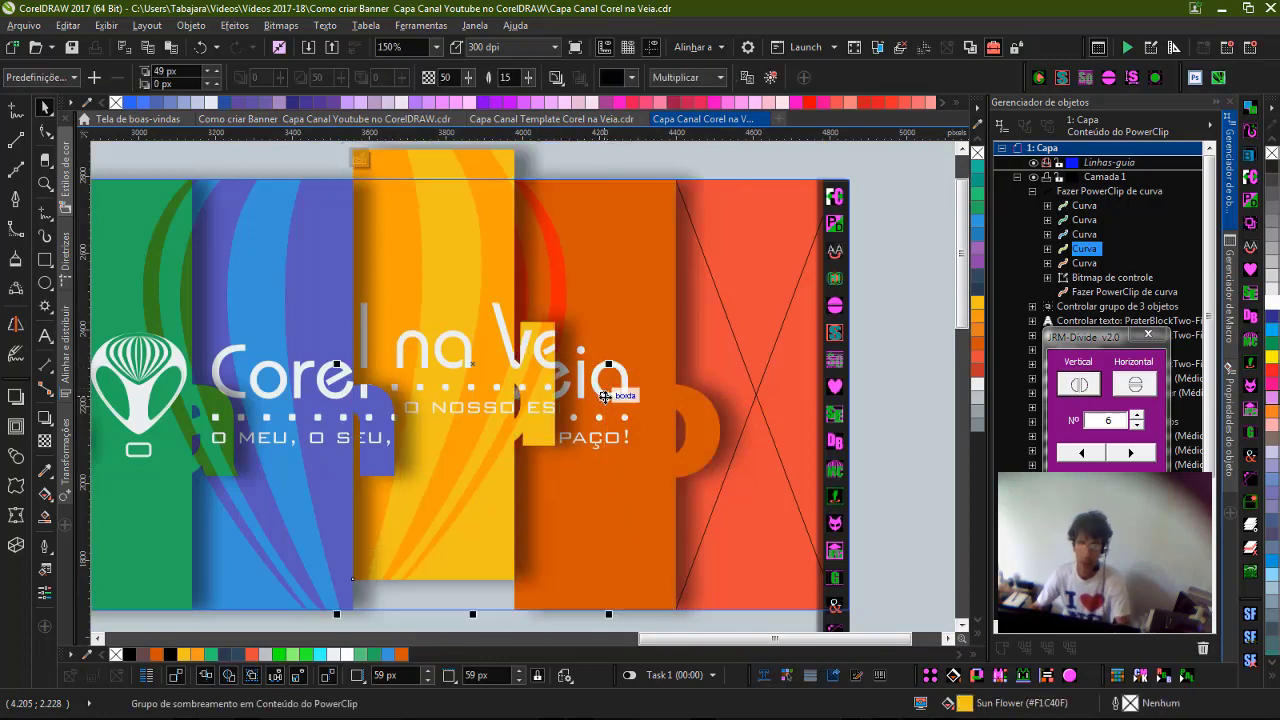
pyautogui.moveTo(651, 386); pyautogui.dragTo(651, 382)
pyautogui.hotkey('ctrl', 'z')
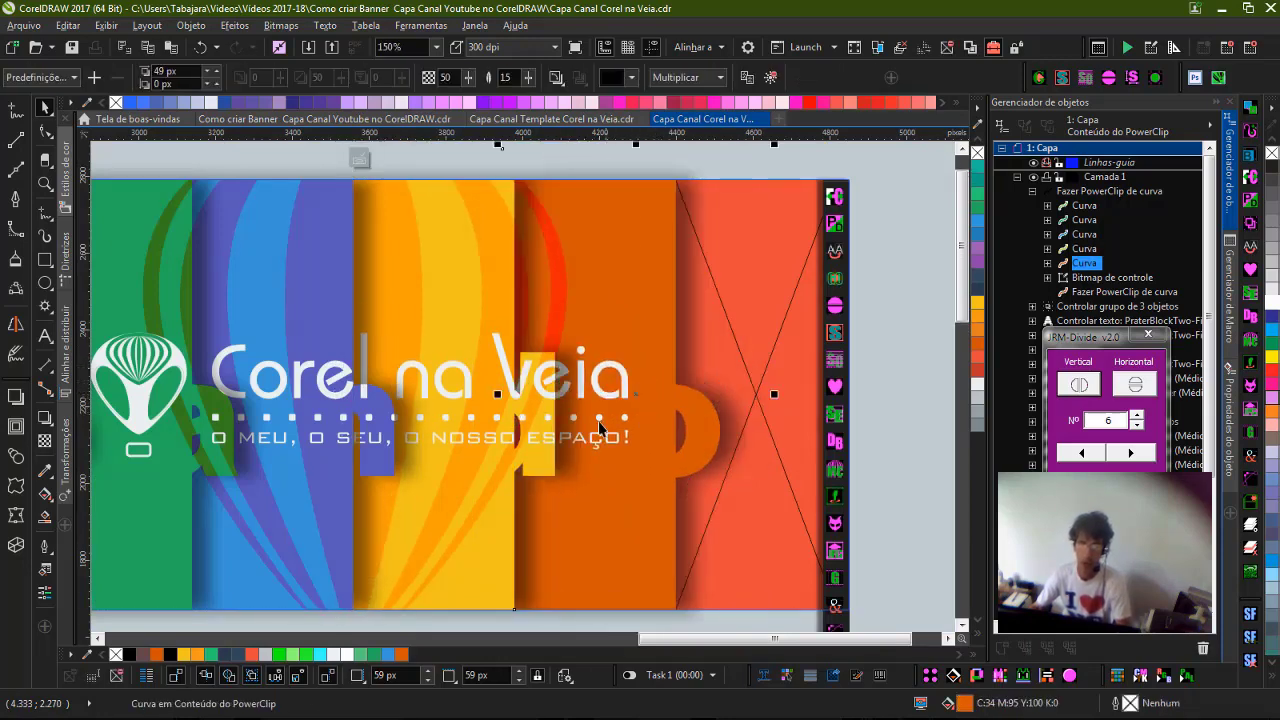
pyautogui.press('F4')
pyautogui.moveTo(543, 309); pyautogui.dragTo(452, 331)
pyautogui.hotkey('ctrl', 'z')
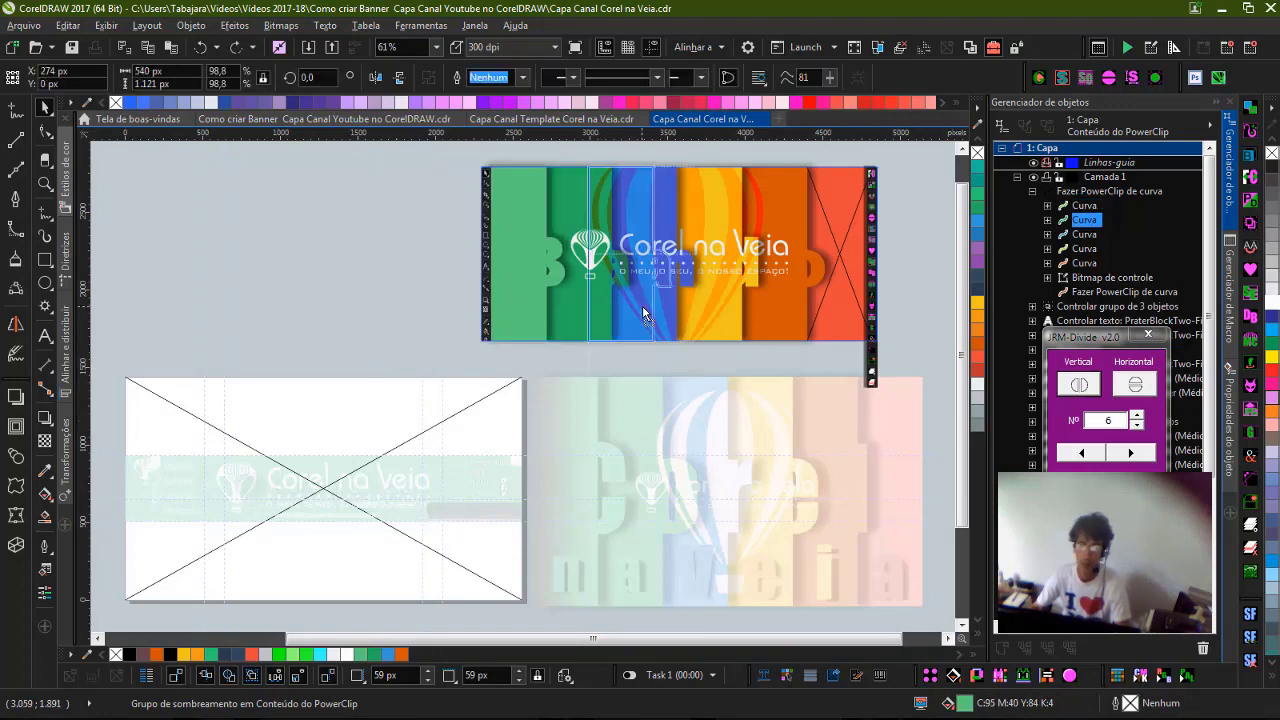
# Finish editing the Bando frame's contents and delete the separate Corel na Veia strip artwork beside the page.
pyautogui.click(911, 322)
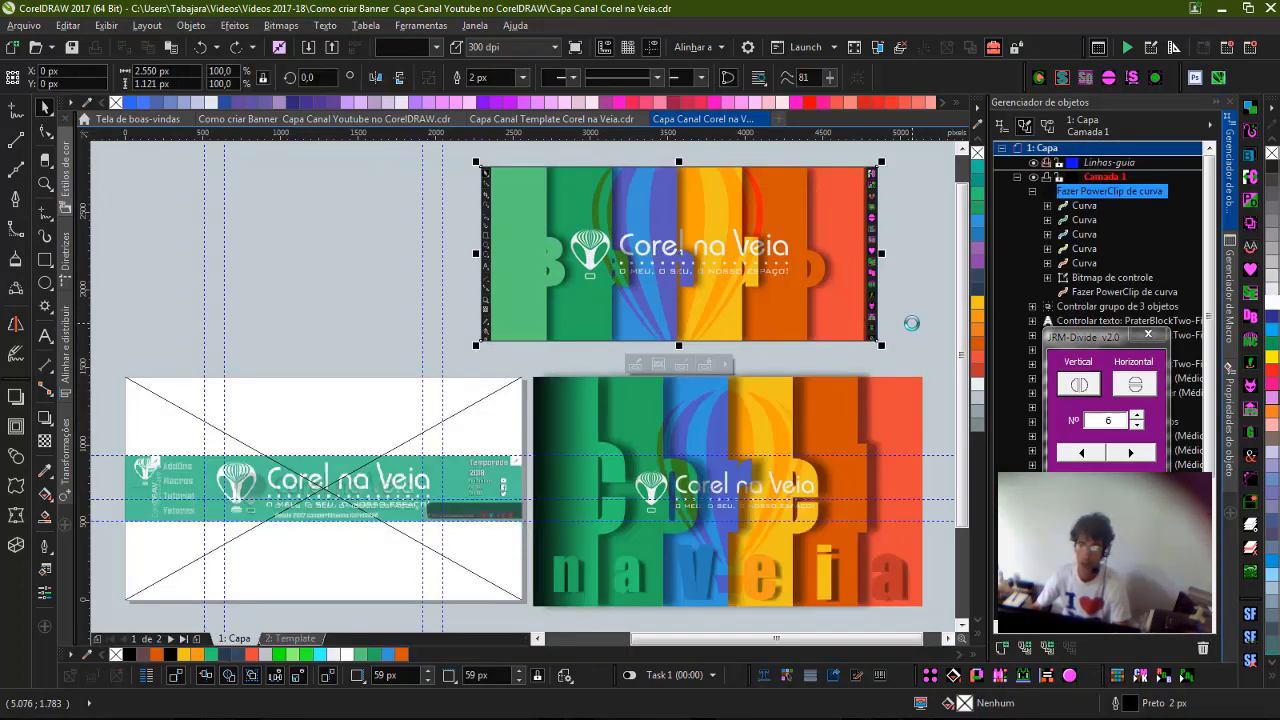
pyautogui.click(716, 487)
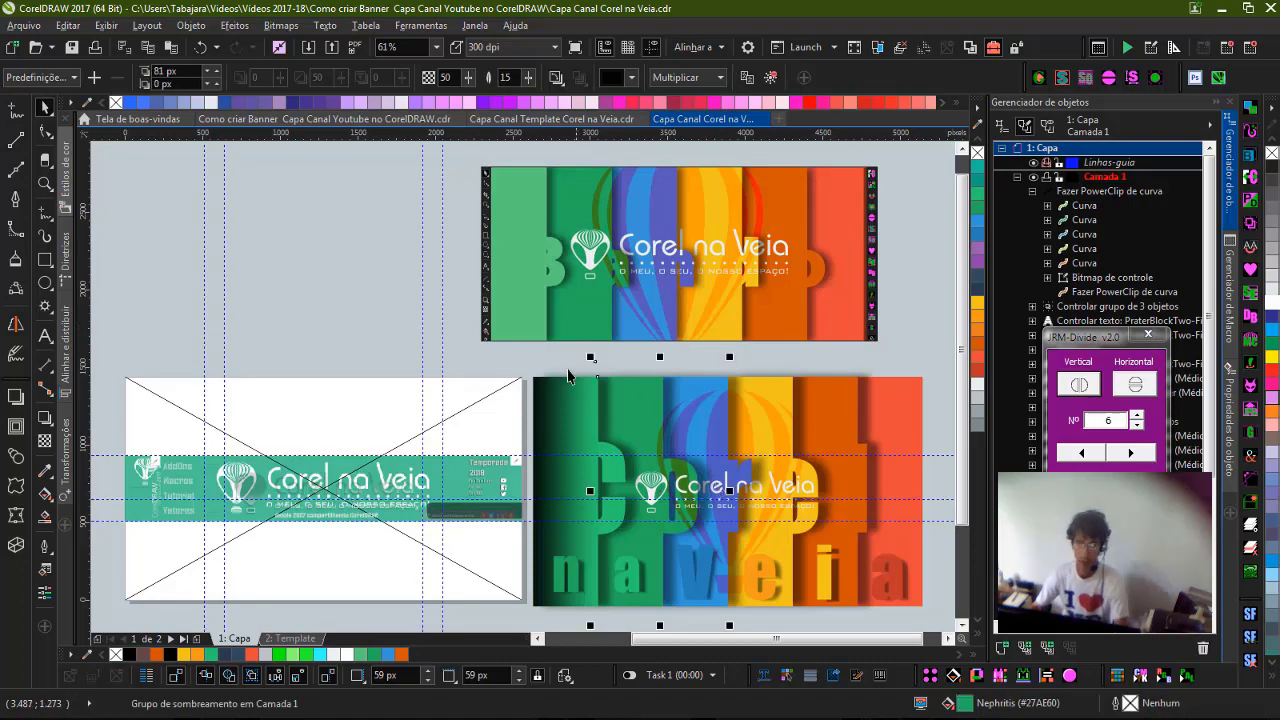
pyautogui.moveTo(521, 370); pyautogui.dragTo(934, 605)
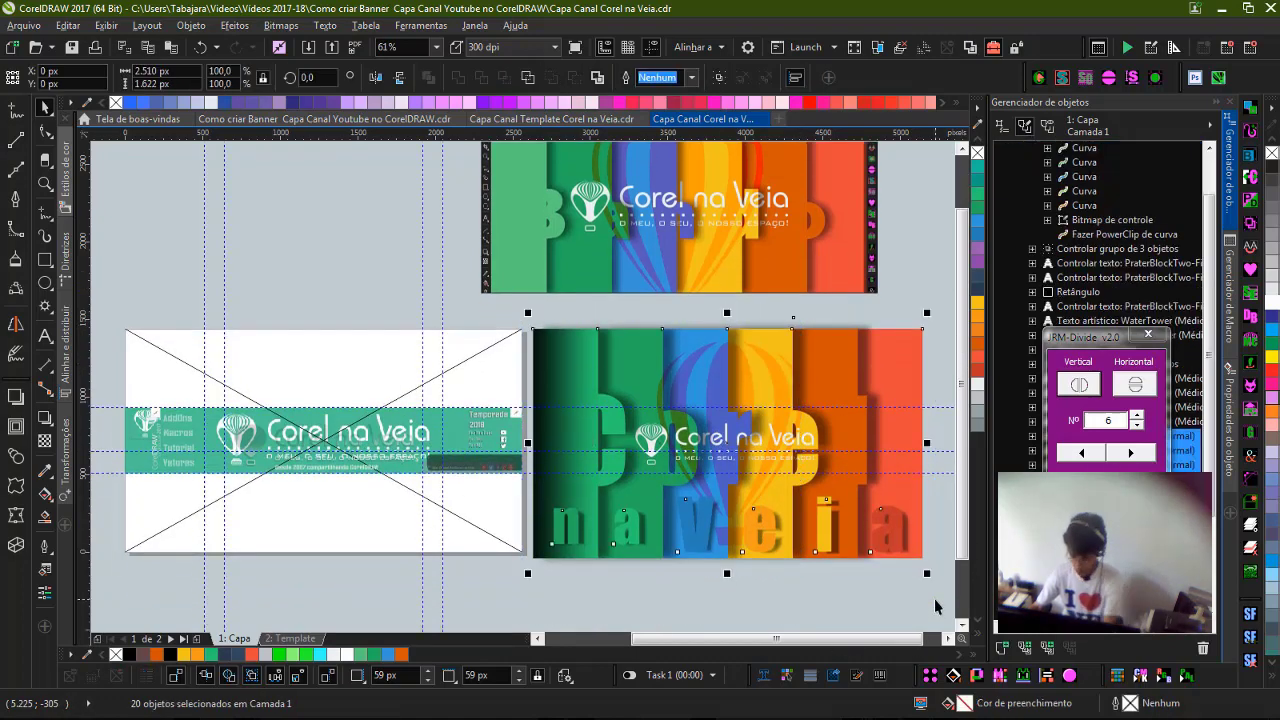
pyautogui.press('Delete')
pyautogui.press('F4')
# Centre the Bando PowerClip frame on the cover page.
pyautogui.click(710, 337)
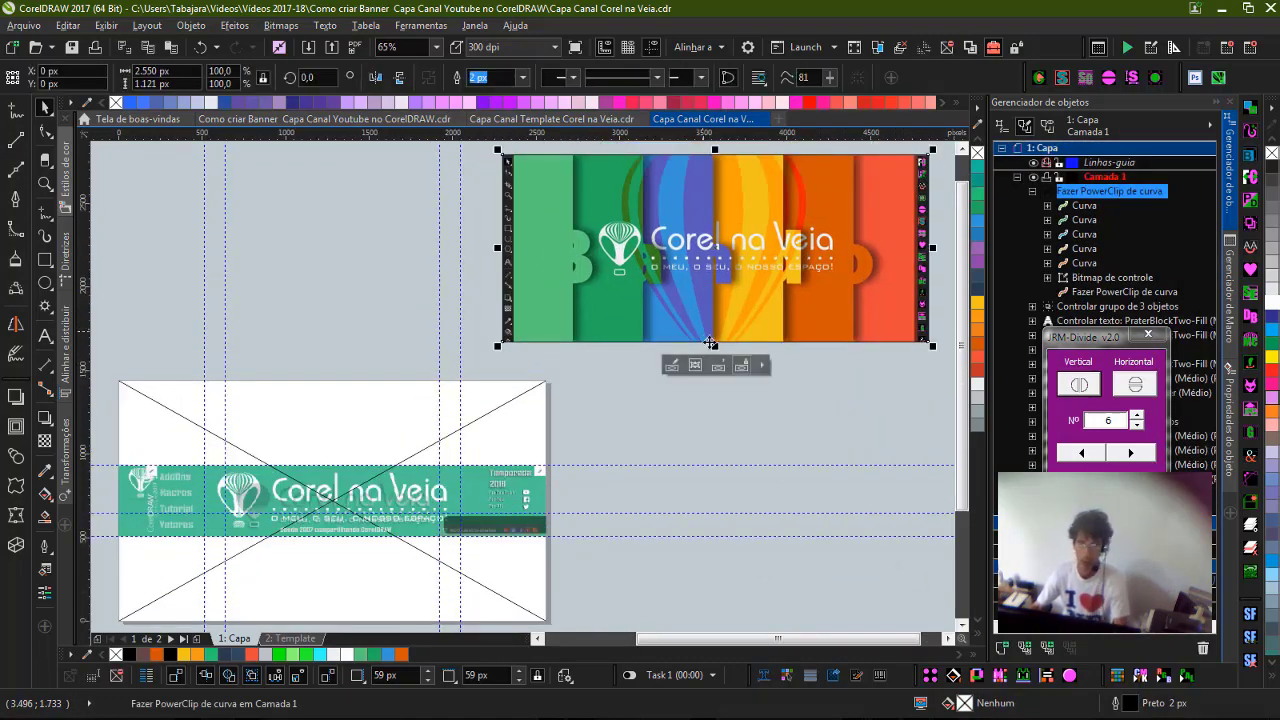
pyautogui.press('p')
pyautogui.hotkey('shift', 'F2')
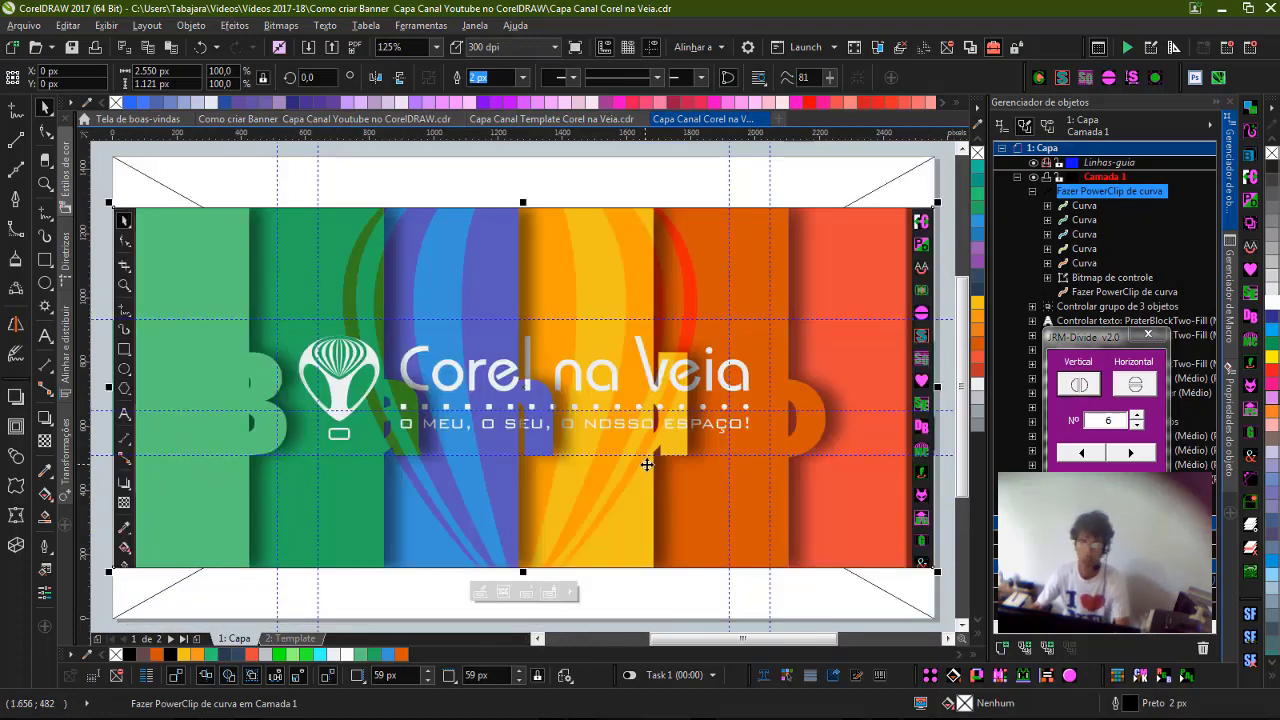
pyautogui.scroll(-1, 583, 434)
pyautogui.press('F2')
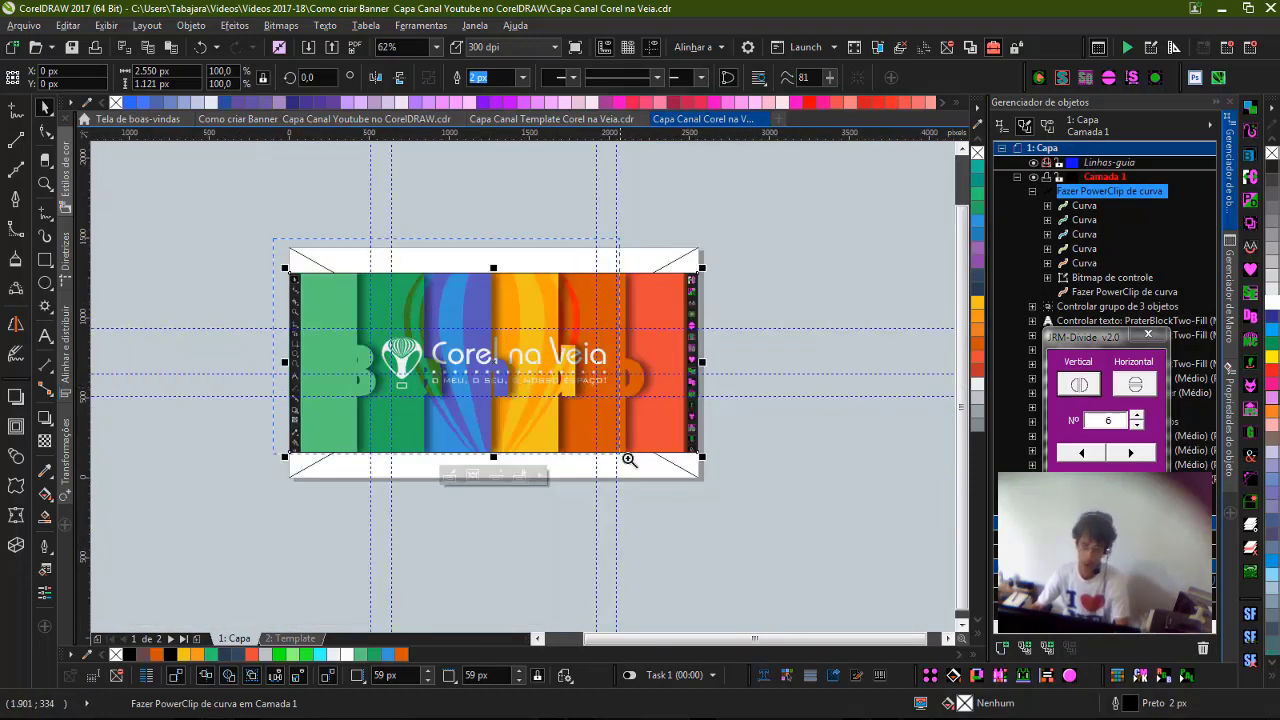
pyautogui.hotkey('shift', 'F2')
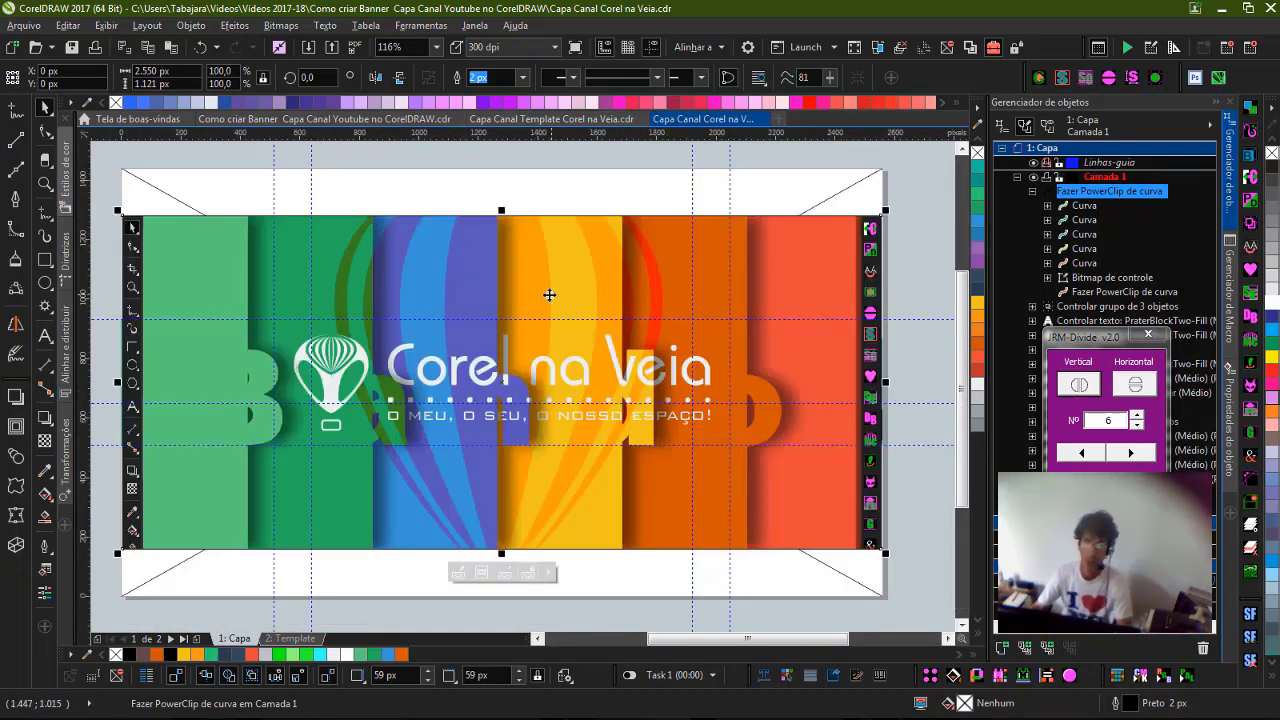
# Stretch the PowerClip frame's outline with the Shape tool, moving its upper and lower nodes out to the page's top and bottom edges.
pyautogui.click(673, 245)
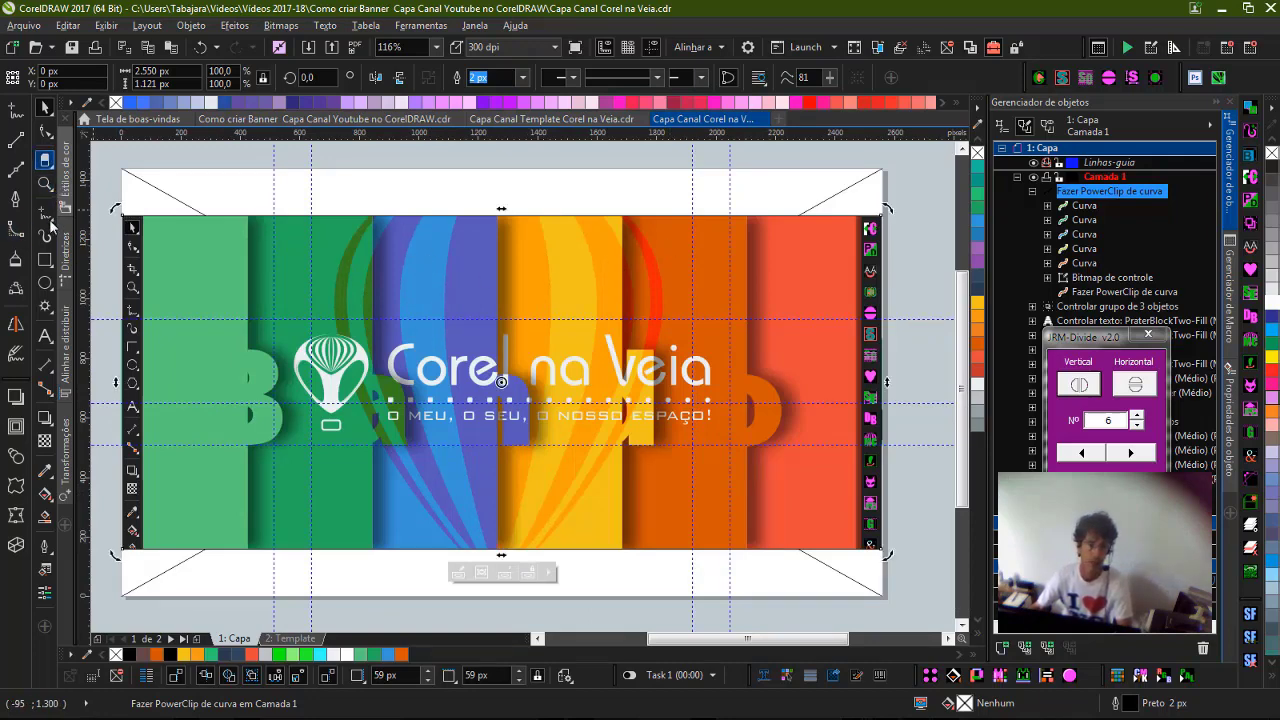
pyautogui.click(45, 132)
pyautogui.moveTo(735, 175)
pyautogui.mouseDown()
pyautogui.moveTo(886, 213)
pyautogui.moveTo(851, 259)
pyautogui.moveTo(264, 257)
pyautogui.moveTo(121, 223)
pyautogui.moveTo(124, 170)
pyautogui.mouseUp()
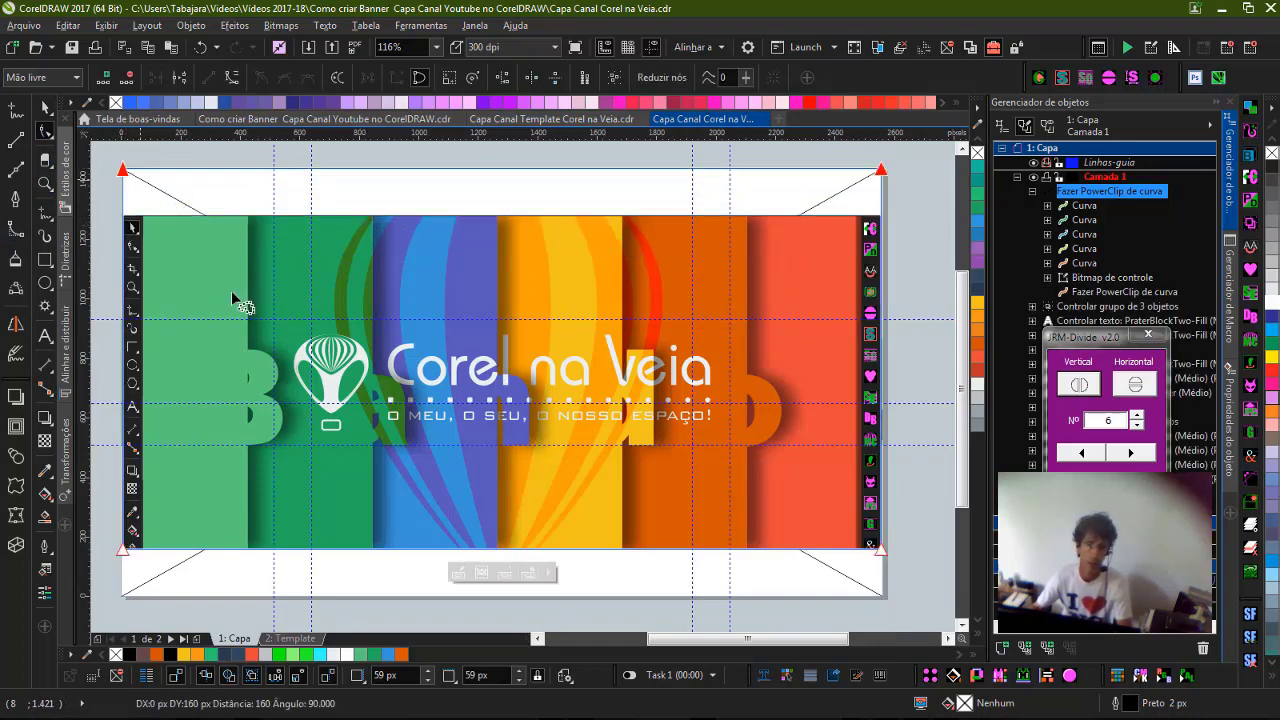
pyautogui.moveTo(122, 550)
pyautogui.mouseDown()
pyautogui.moveTo(779, 508)
pyautogui.moveTo(878, 518)
pyautogui.moveTo(912, 559)
pyautogui.moveTo(754, 615)
pyautogui.moveTo(343, 615)
pyautogui.moveTo(182, 602)
pyautogui.moveTo(117, 555)
pyautogui.moveTo(120, 598)
pyautogui.mouseUp()
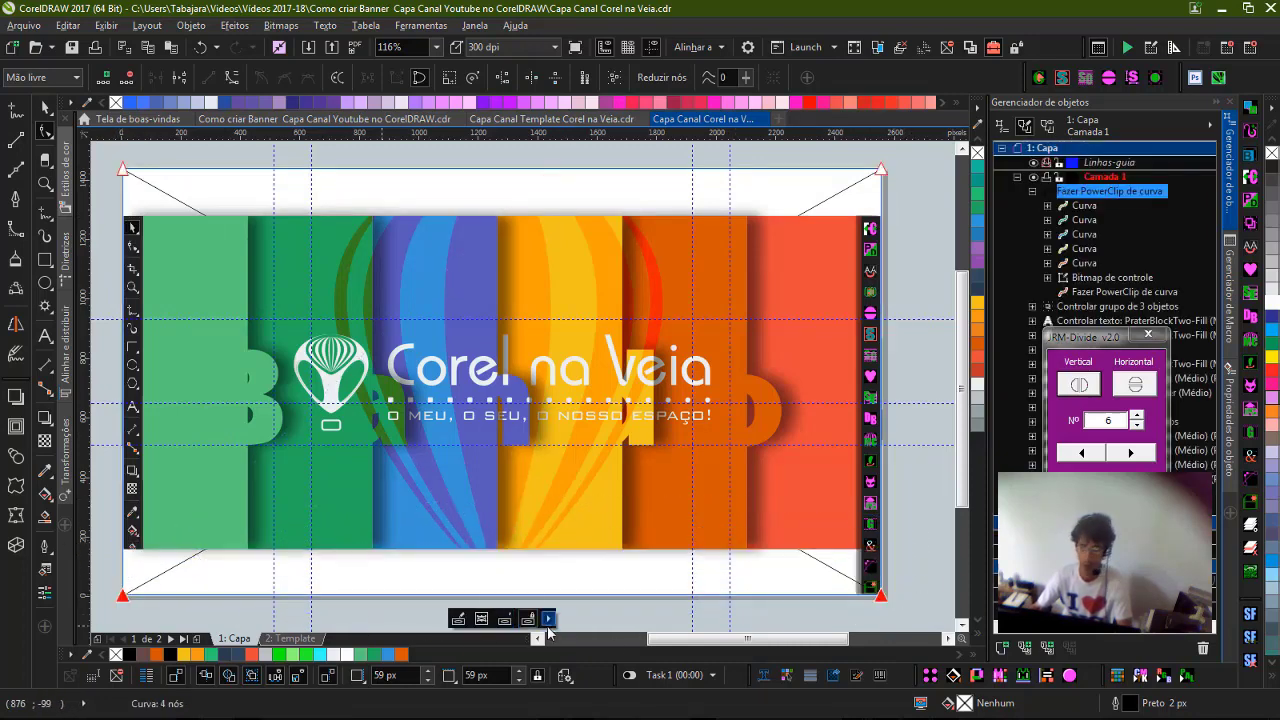
# Fine-adjust the frame's two lower nodes so they sit exactly on the page's bottom edge.
pyautogui.scroll(4, 864, 601)
pyautogui.scroll(2, 530, 377)
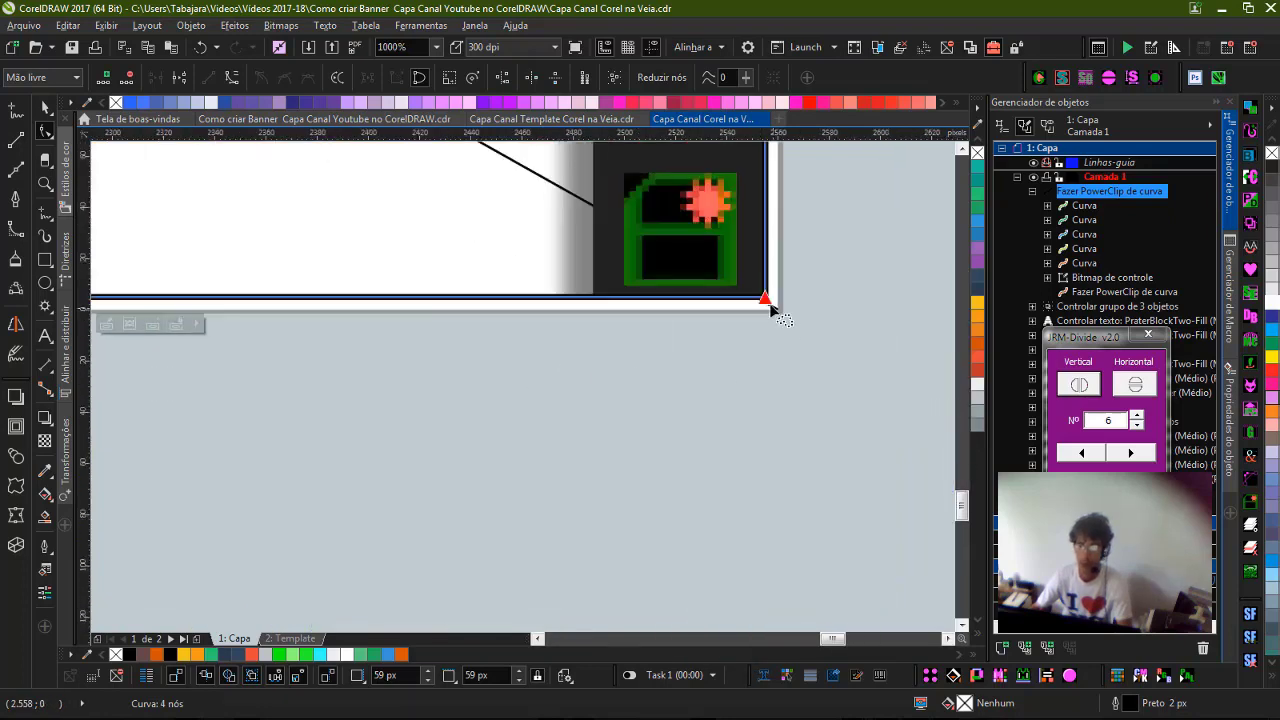
pyautogui.moveTo(766, 299); pyautogui.dragTo(771, 311)
pyautogui.scroll(-3, 786, 296)
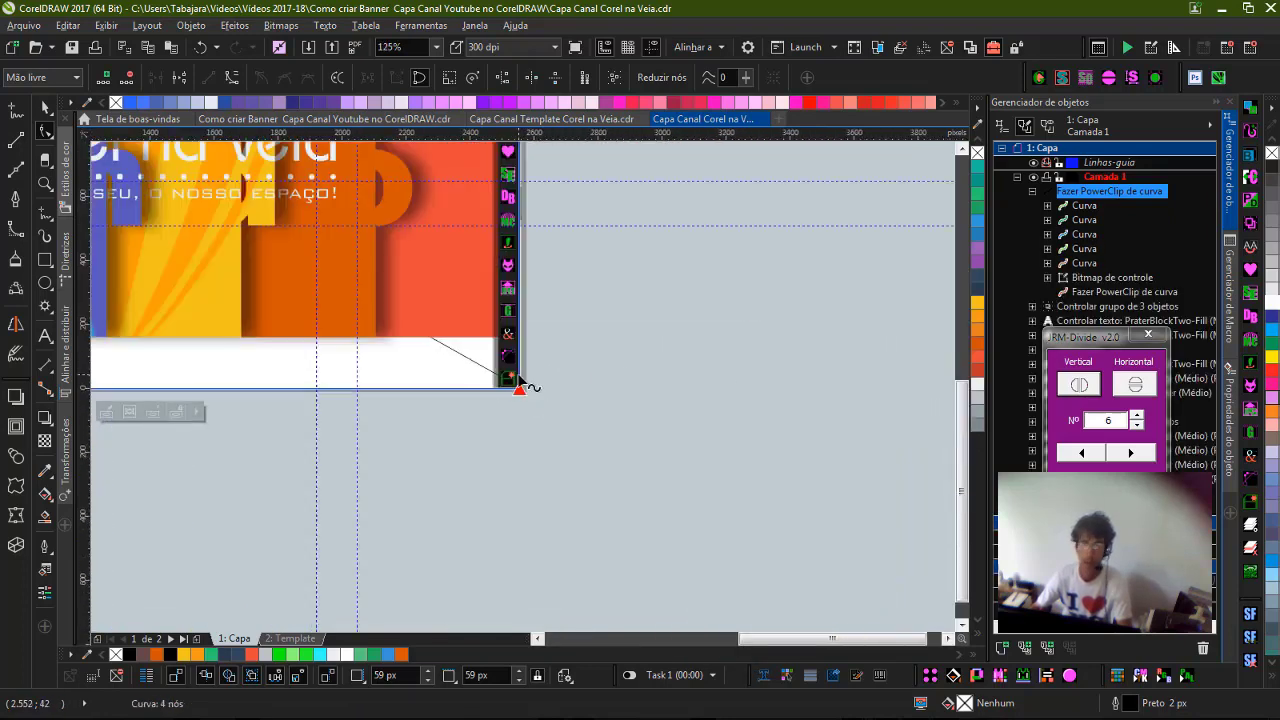
# Select the frame's two right-hand nodes and move them onto the page's right edge.
pyautogui.scroll(-2, 519, 387)
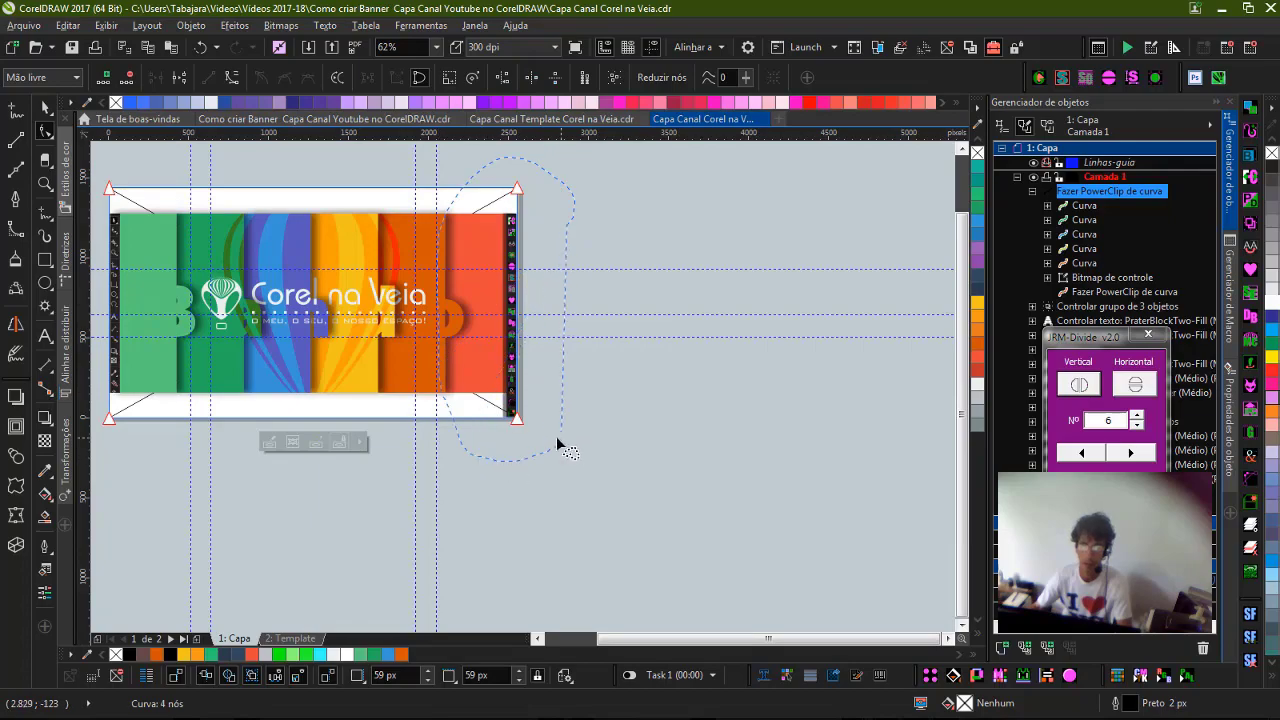
pyautogui.scroll(6, 509, 378)
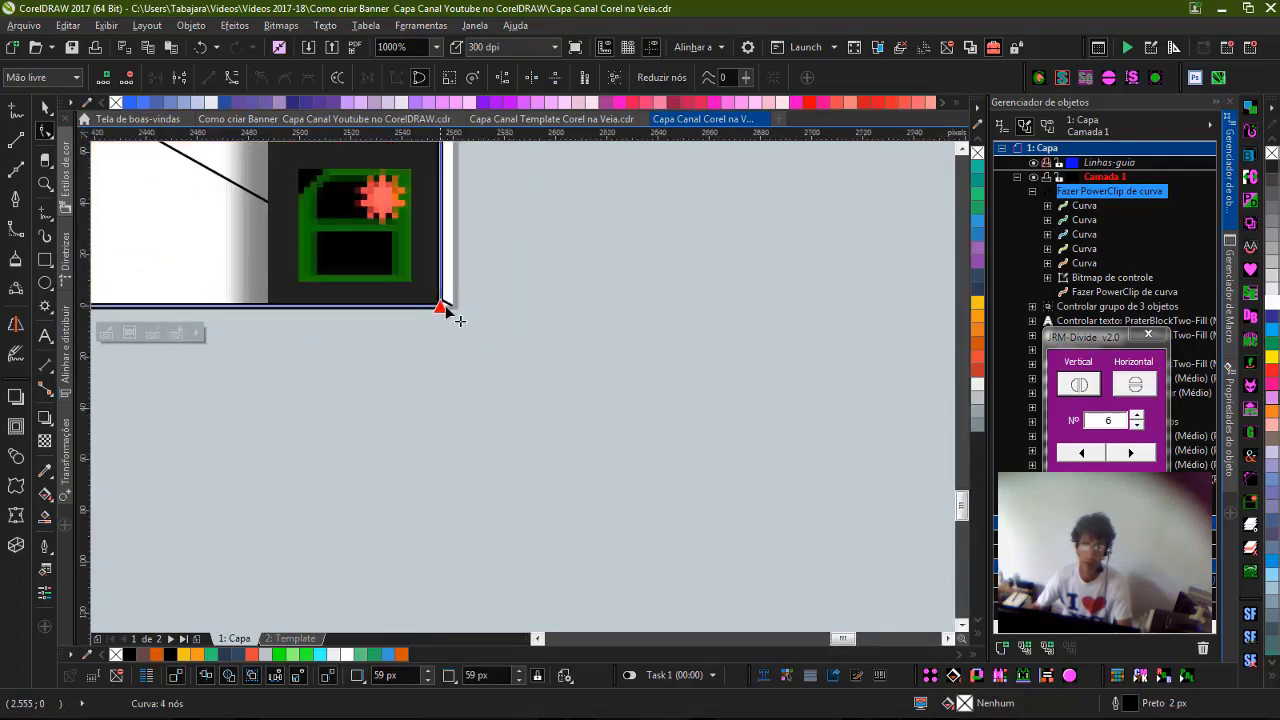
pyautogui.moveTo(440, 307); pyautogui.dragTo(453, 307)
# Select the PowerClip frame's two left-hand nodes and move them onto the page's left edge.
pyautogui.scroll(-4, 518, 382)
pyautogui.scroll(-8, 521, 385)
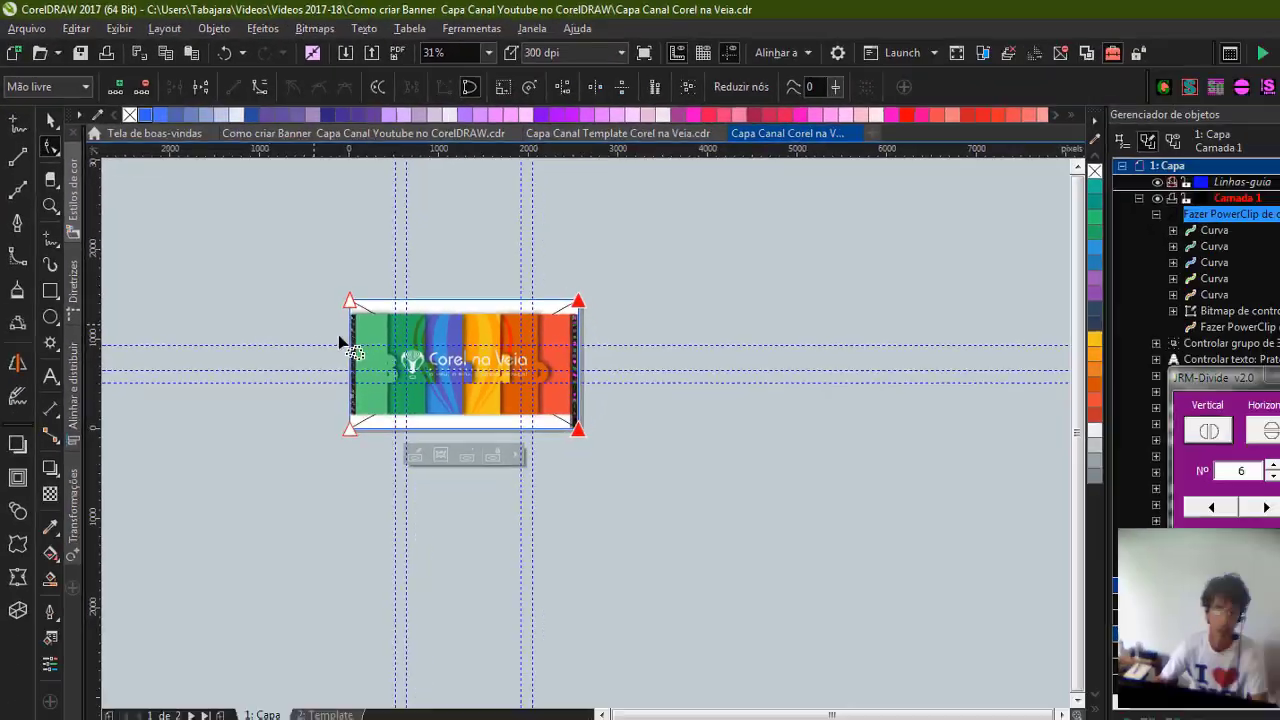
pyautogui.scroll(5, 340, 343)
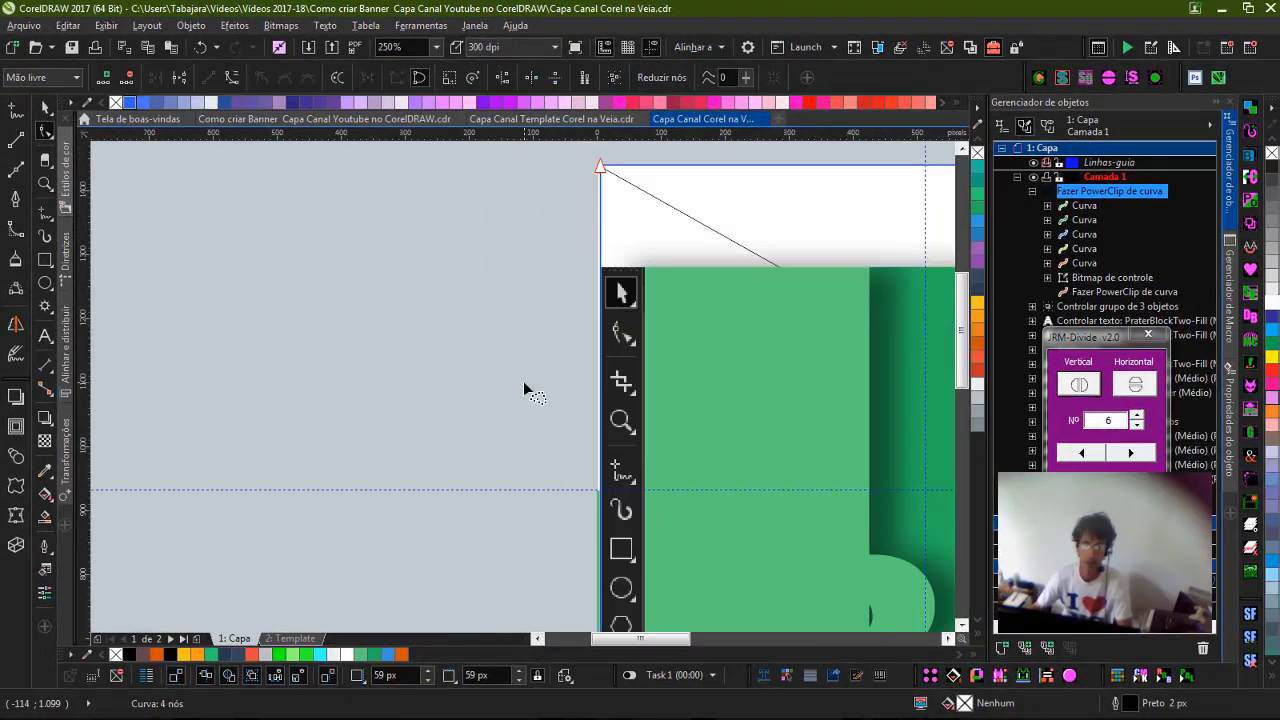
pyautogui.scroll(-5, 560, 412)
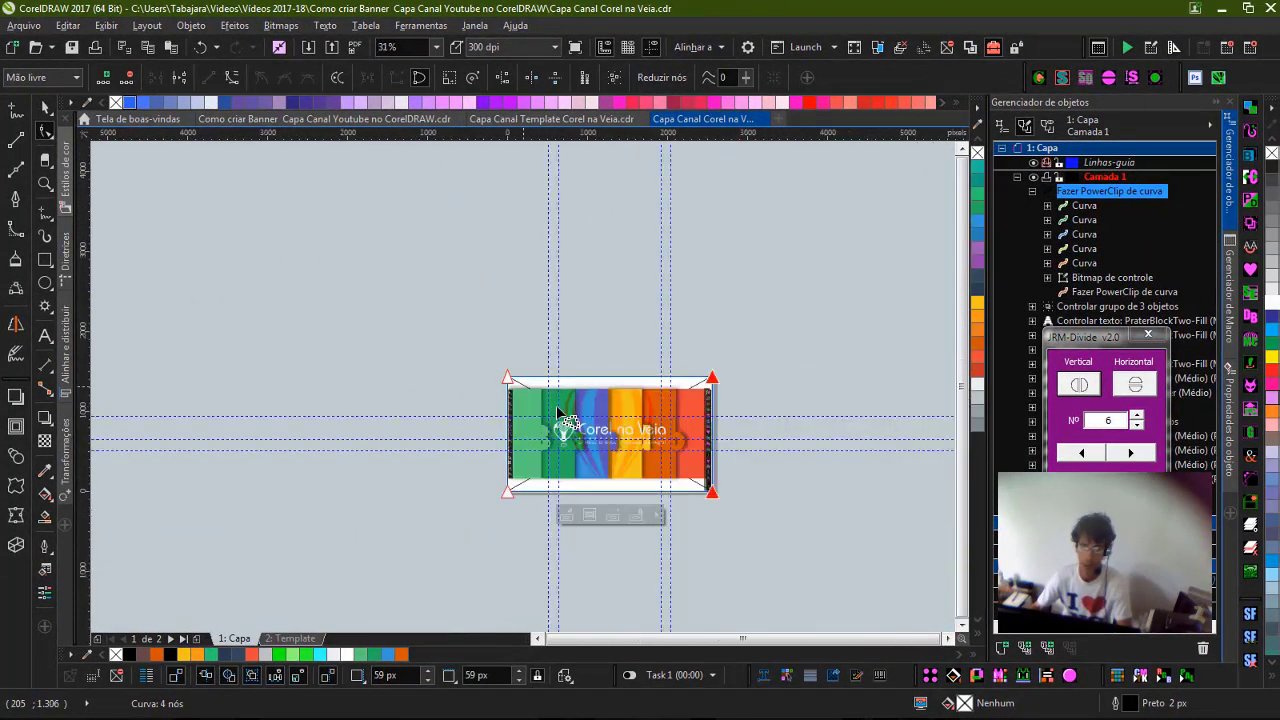
pyautogui.scroll(12, 508, 393)
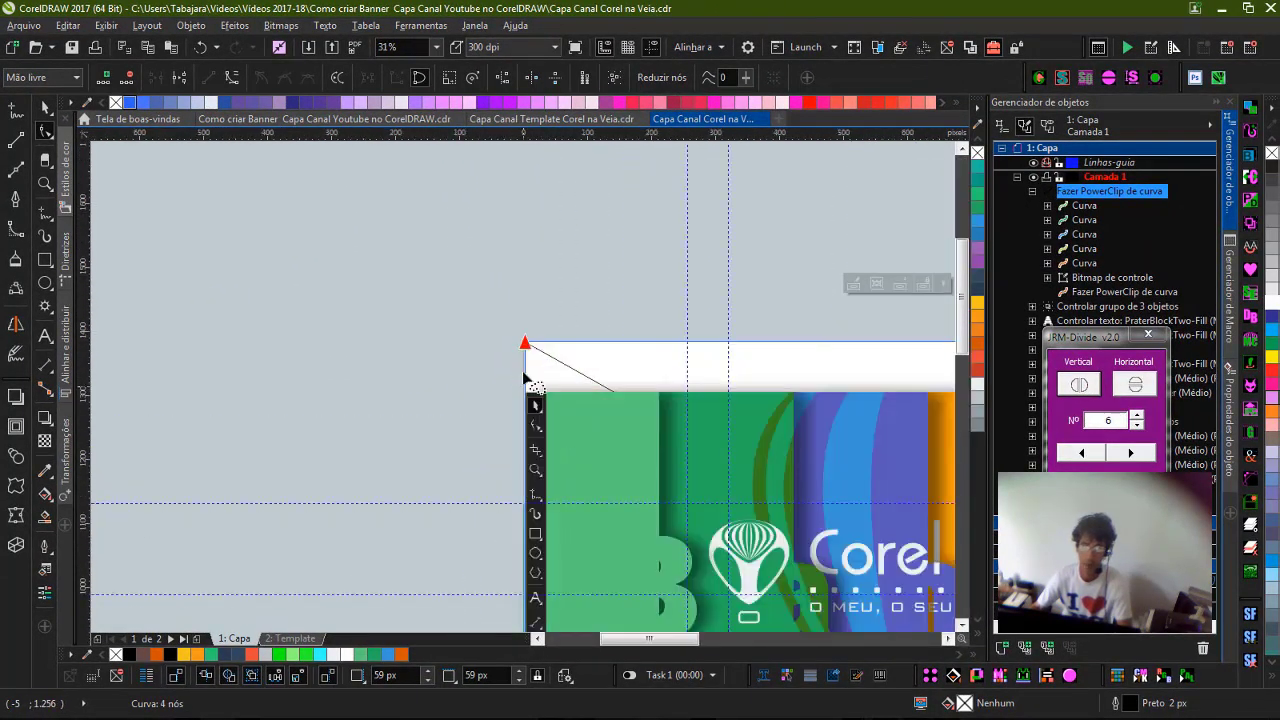
pyautogui.scroll(-5, 520, 340)
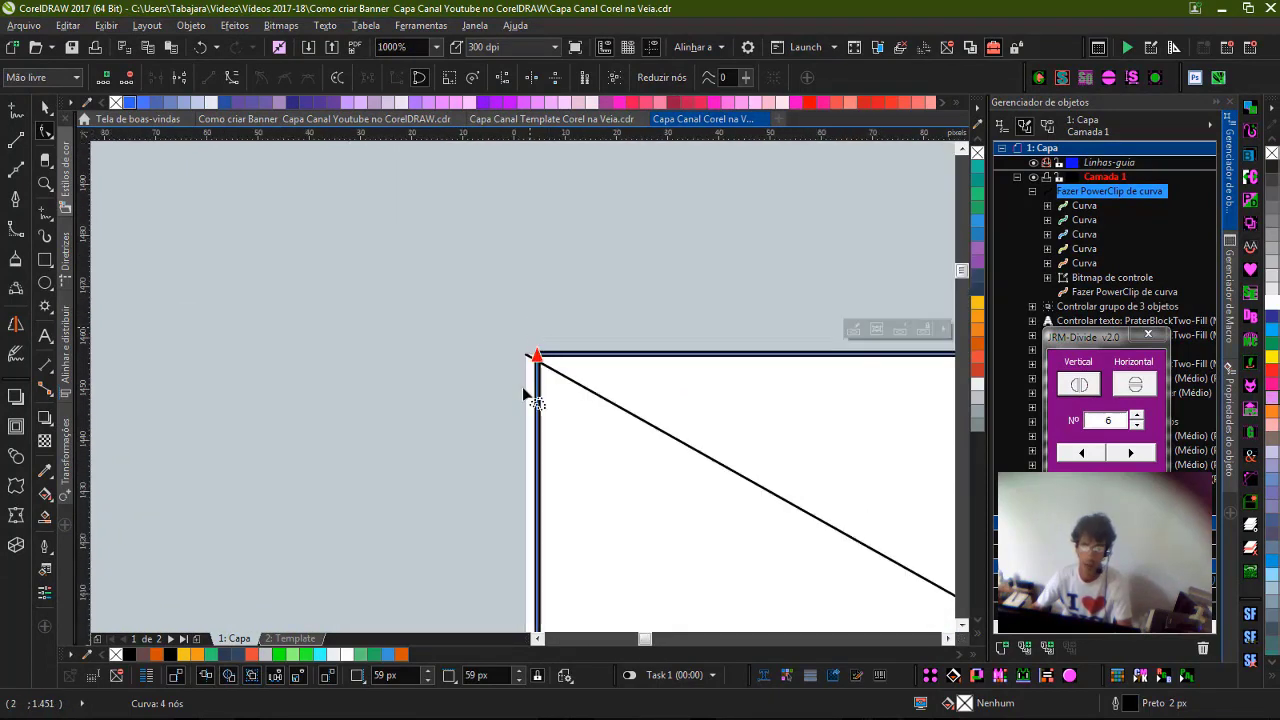
pyautogui.scroll(5, 555, 478)
pyautogui.moveTo(555, 490); pyautogui.dragTo(505, 490)
pyautogui.press('F4')
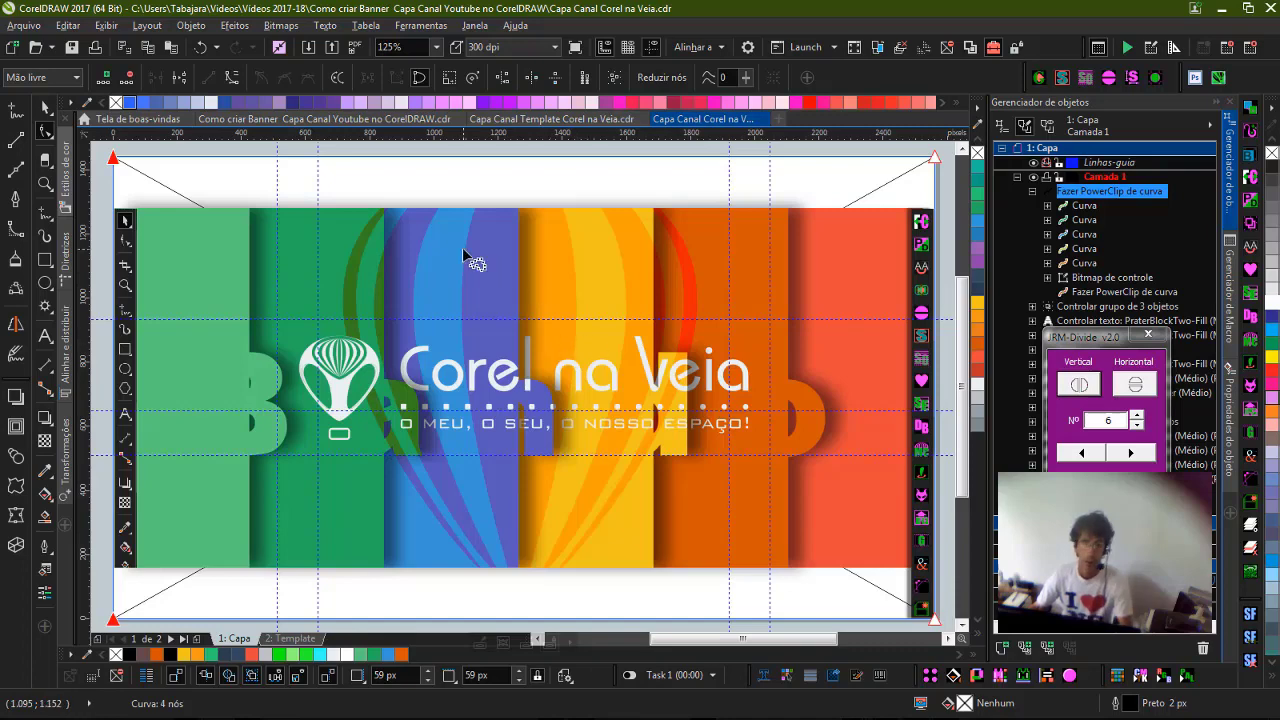
# Open the PowerClip frame's contents for editing and try selecting the red strip and the icon-bar bitmap beside it.
pyautogui.press('space')
pyautogui.keyDown('ctrl'); pyautogui.click(540, 311); pyautogui.keyUp('ctrl')
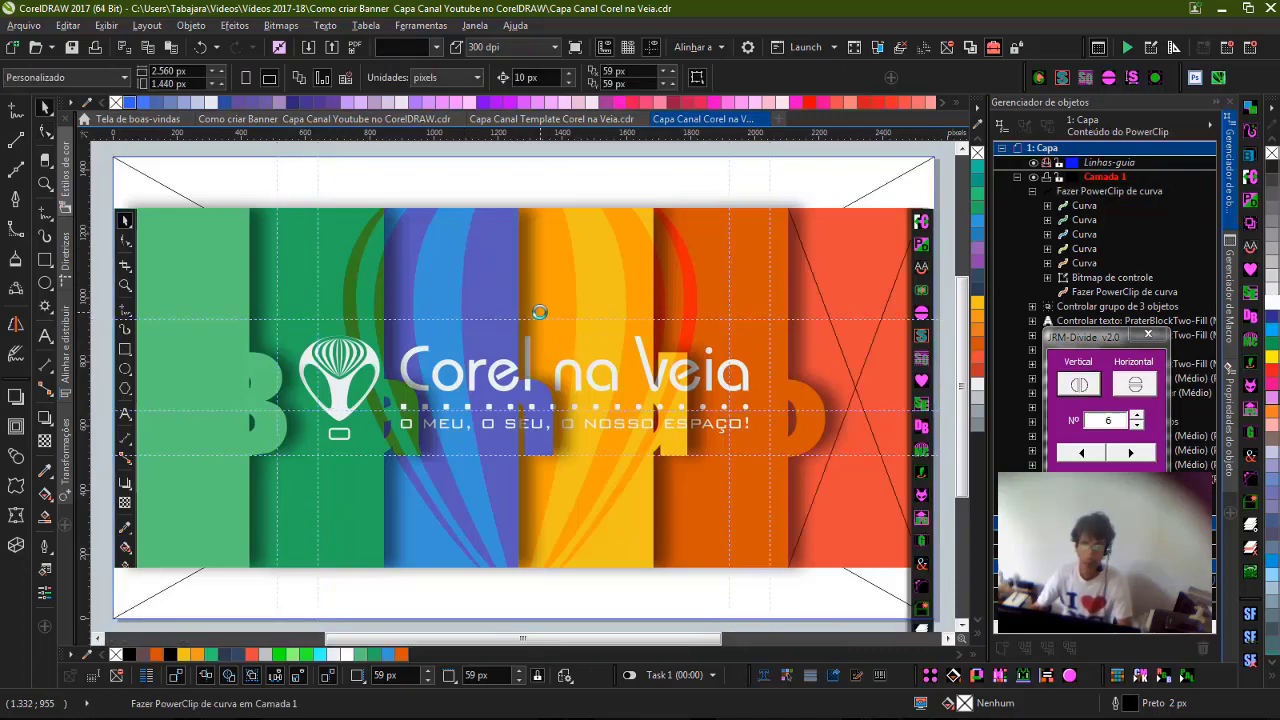
pyautogui.click(854, 243)
pyautogui.moveTo(852, 273); pyautogui.dragTo(877, 254)
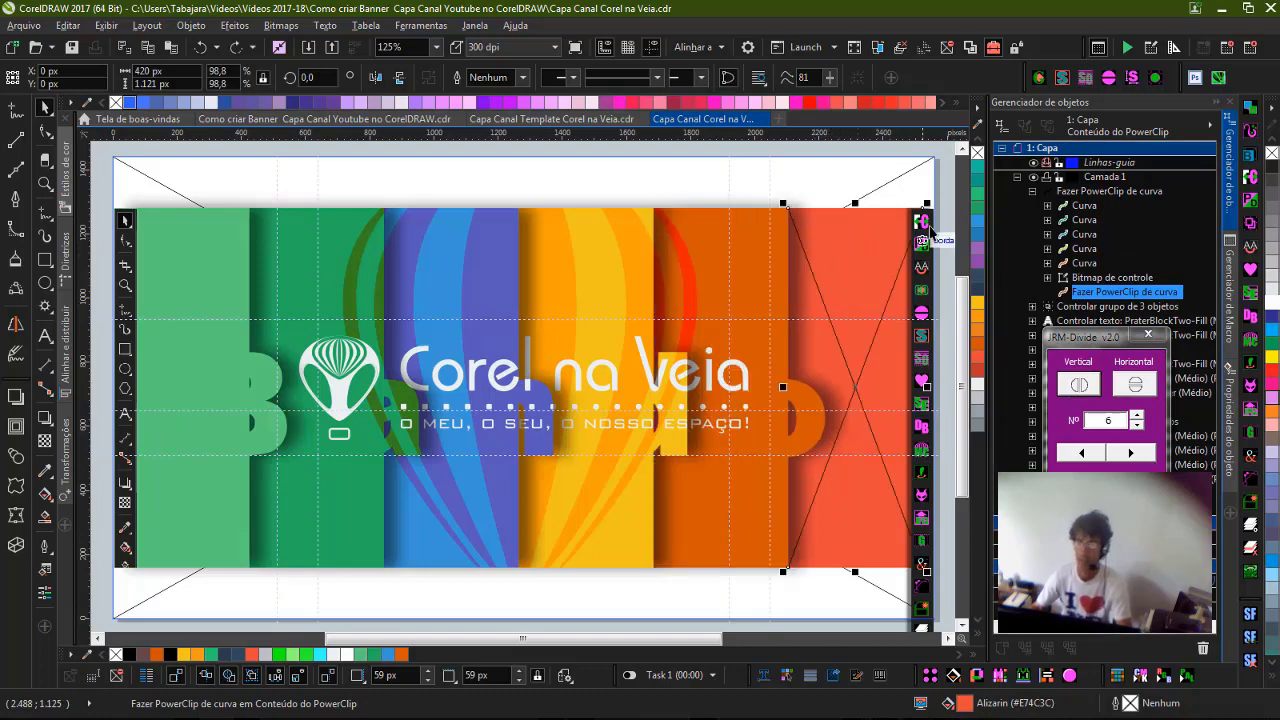
pyautogui.click(842, 223)
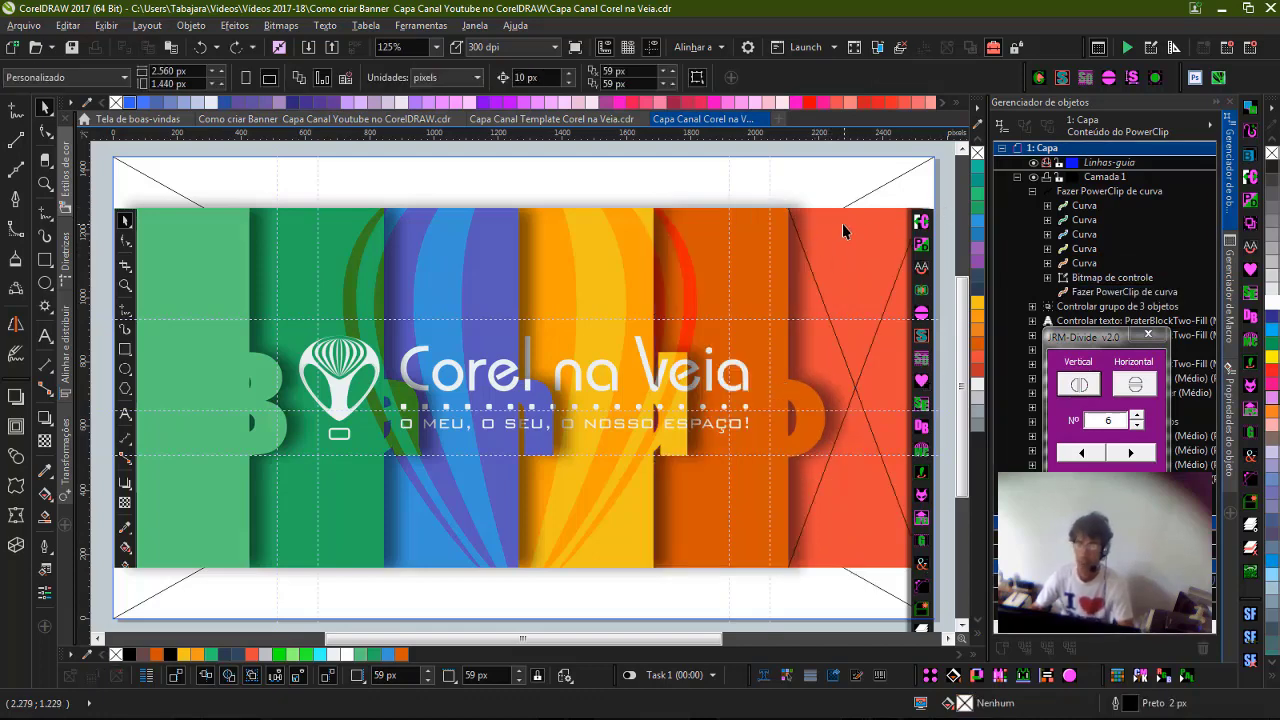
pyautogui.click(910, 228)
pyautogui.press('space')
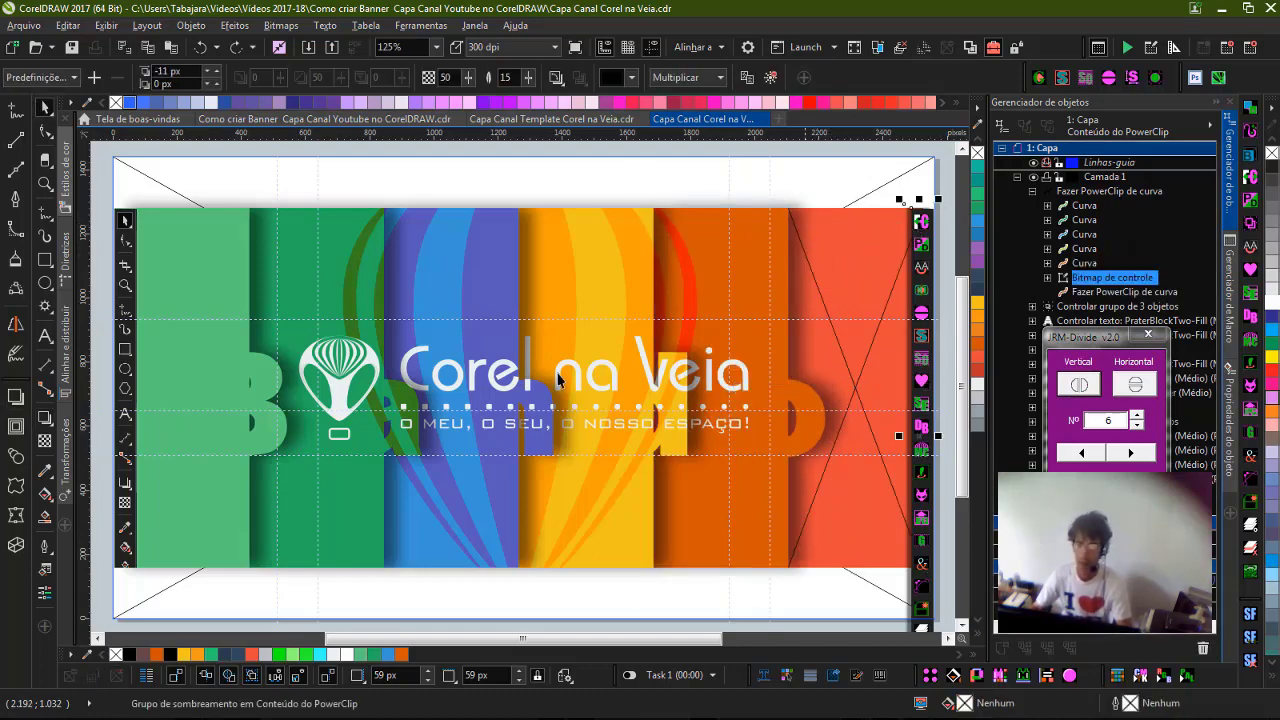
# Stretch the light green strip with the Shape tool, moving its upper and lower corner nodes to the page's top and bottom edges.
pyautogui.click(193, 536)
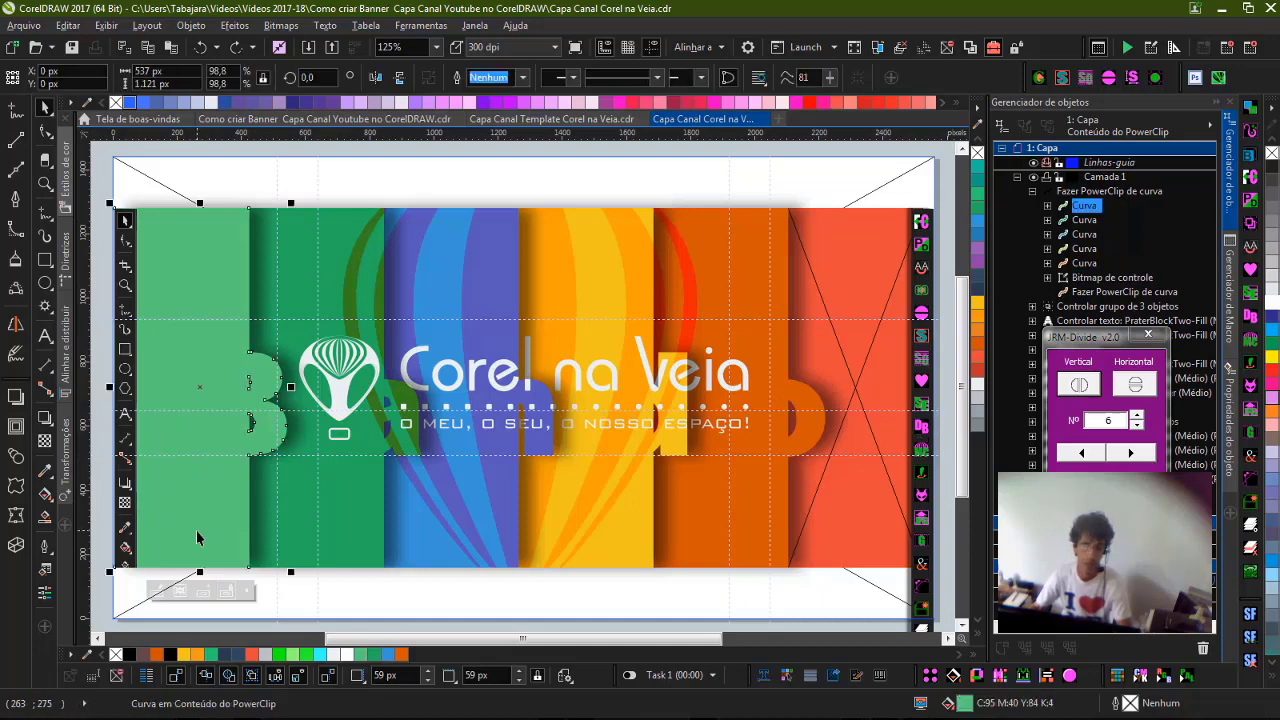
pyautogui.click(45, 133)
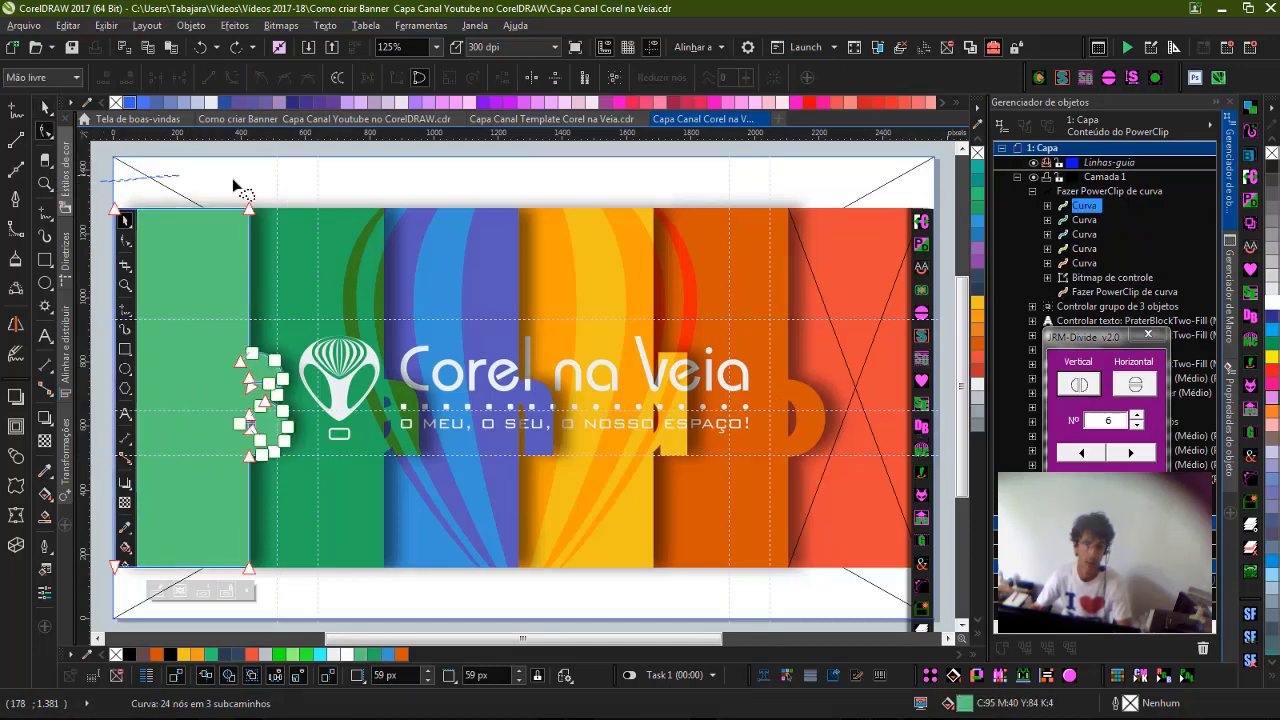
pyautogui.moveTo(232, 178)
pyautogui.mouseDown()
pyautogui.moveTo(240, 236)
pyautogui.moveTo(118, 238)
pyautogui.moveTo(94, 200)
pyautogui.mouseUp()
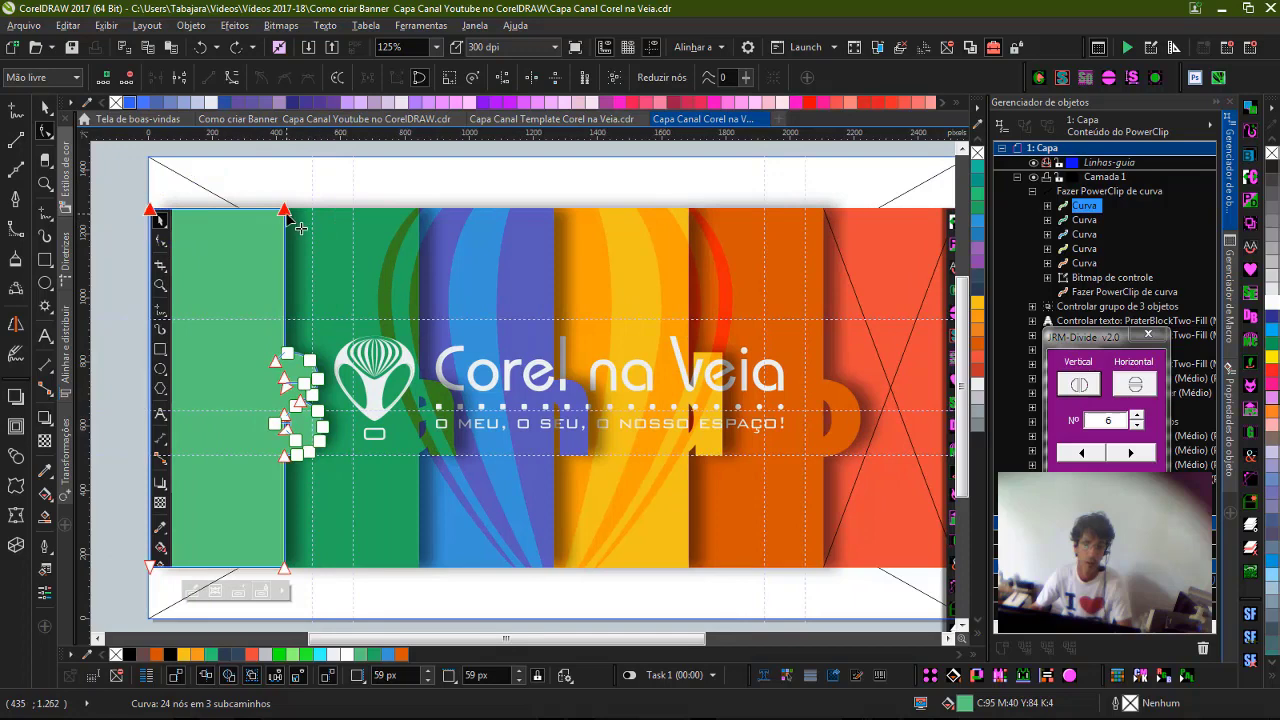
pyautogui.moveTo(288, 216); pyautogui.dragTo(286, 158)
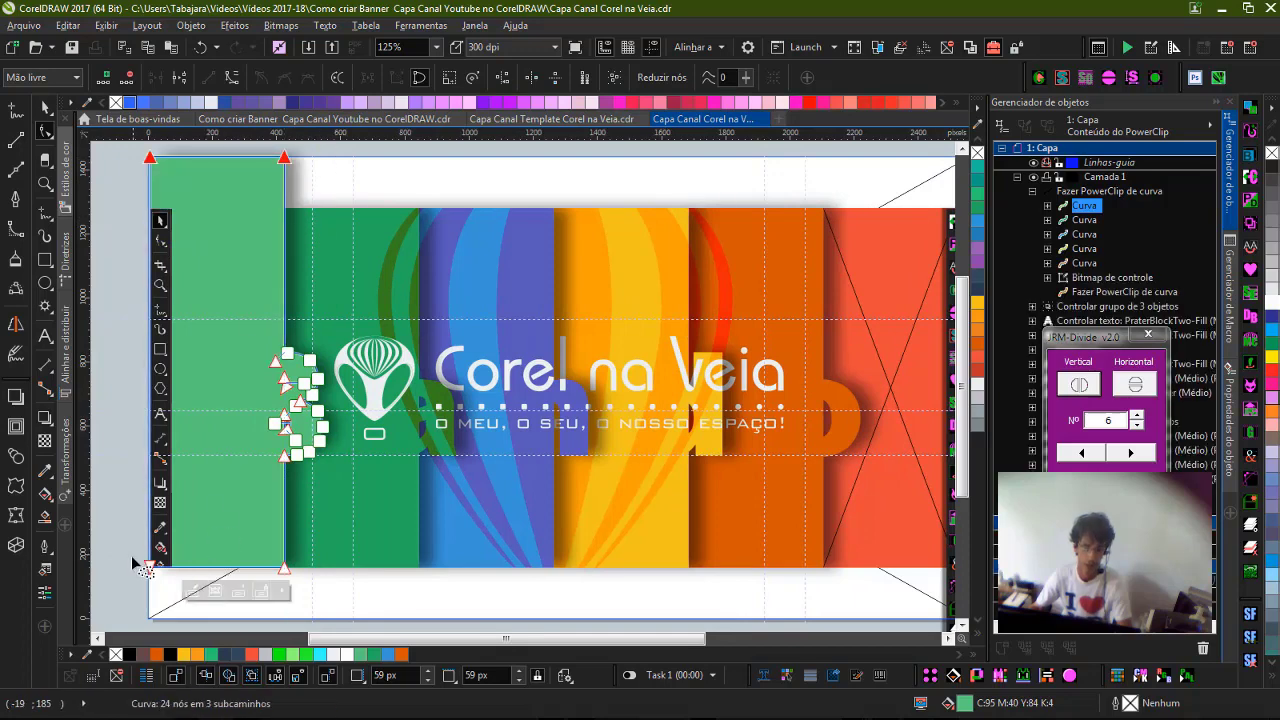
pyautogui.moveTo(132, 557)
pyautogui.mouseDown()
pyautogui.moveTo(309, 540)
pyautogui.moveTo(286, 592)
pyautogui.moveTo(123, 587)
pyautogui.mouseUp()
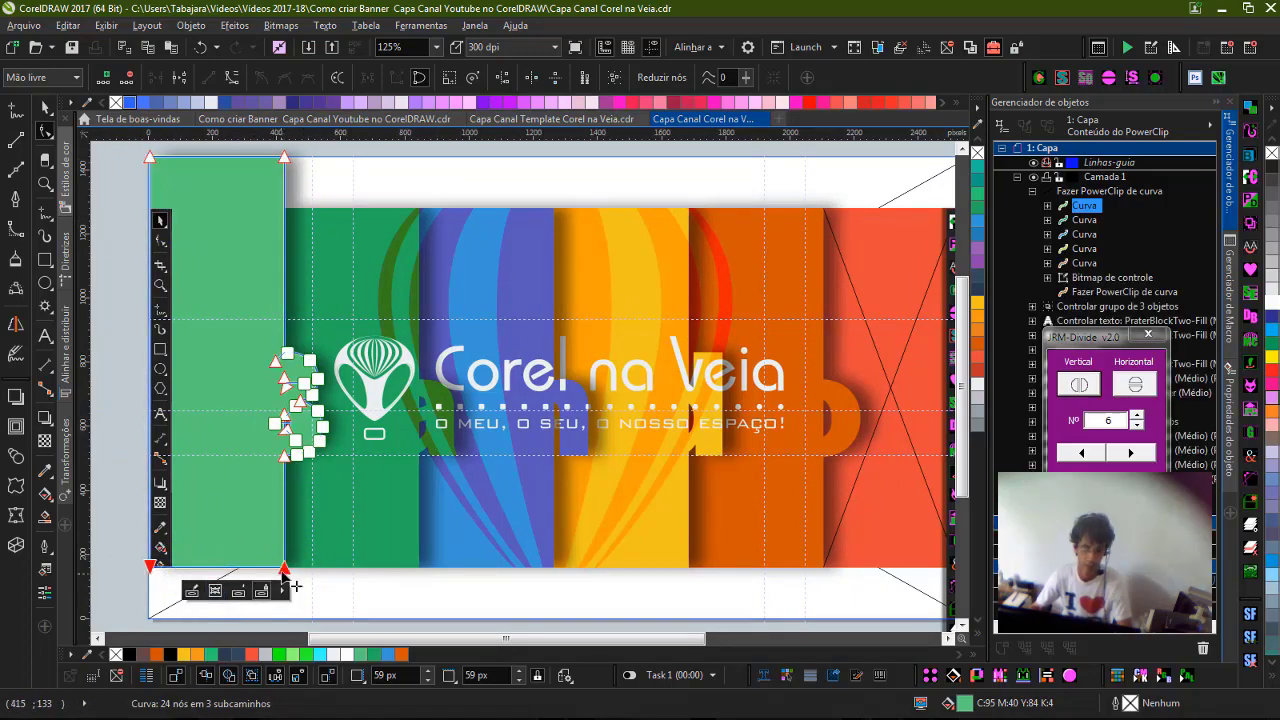
pyautogui.moveTo(284, 567); pyautogui.dragTo(284, 617)
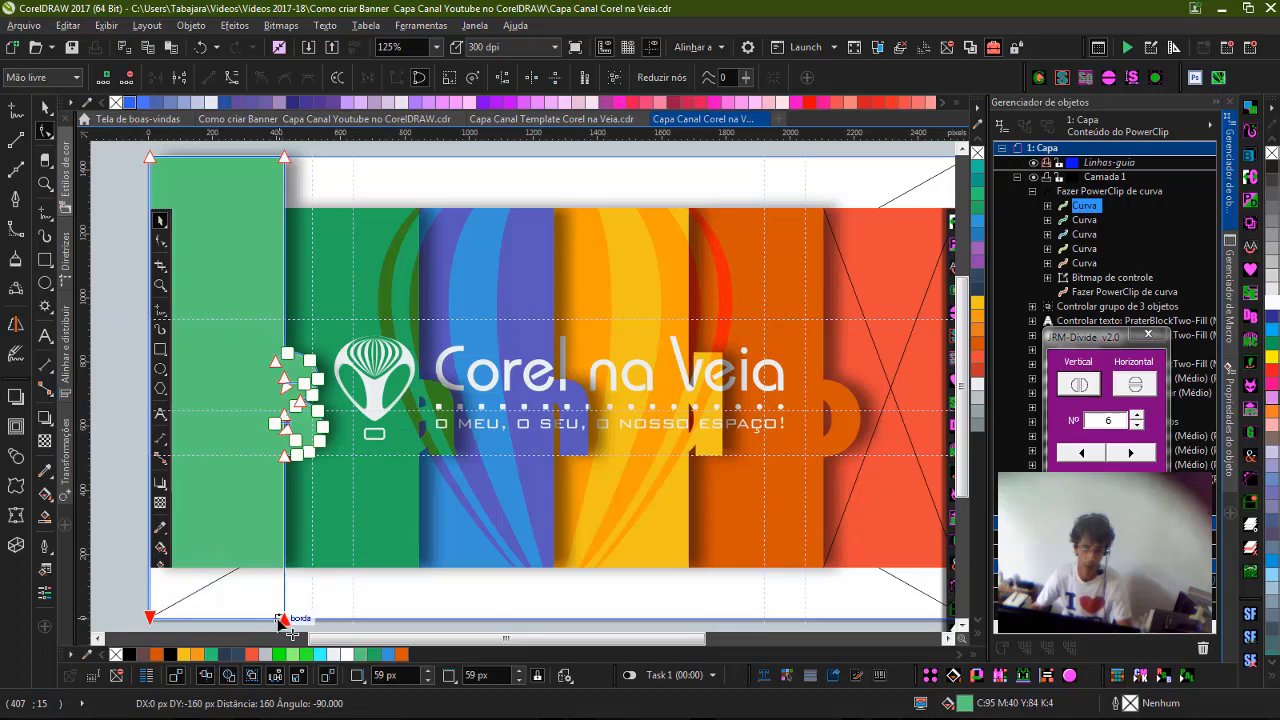
# Stretch the dark green strip to the page's full height by moving its lower and upper corner nodes to the page edges.
pyautogui.click(392, 563)
pyautogui.moveTo(463, 600)
pyautogui.mouseDown()
pyautogui.moveTo(271, 540)
pyautogui.moveTo(431, 580)
pyautogui.moveTo(419, 617)
pyautogui.mouseUp()
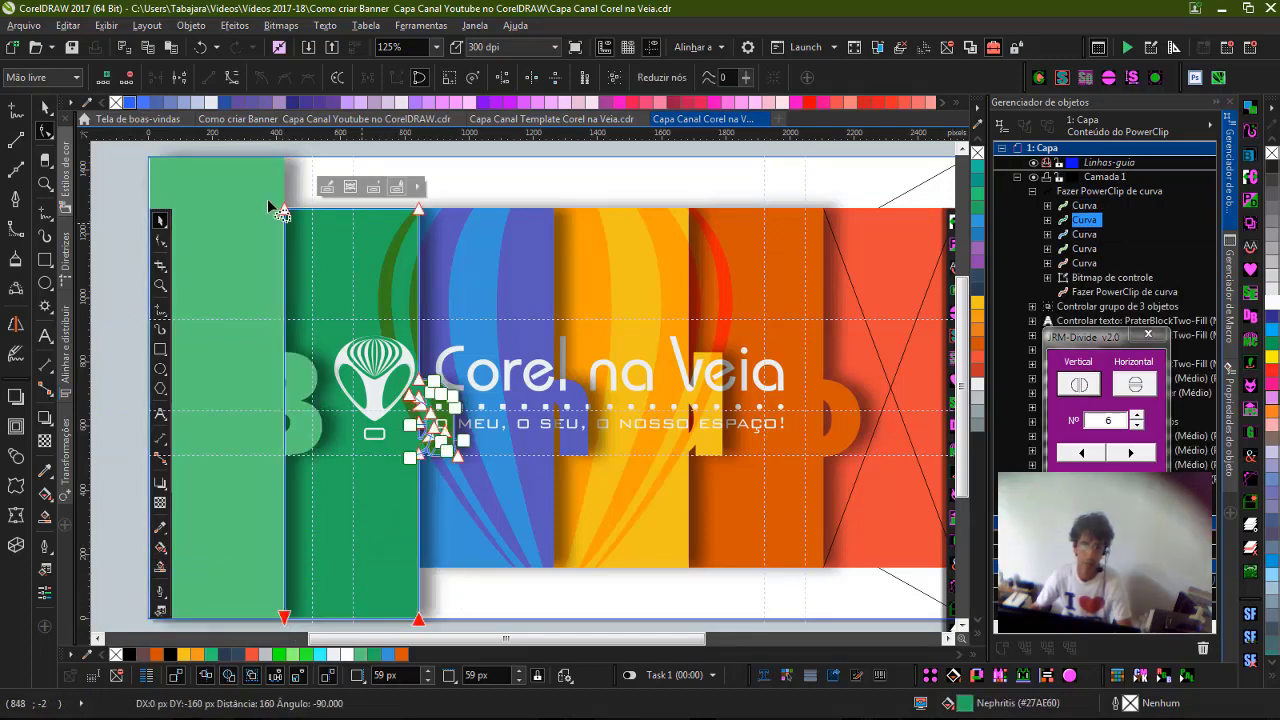
pyautogui.click(284, 210)
pyautogui.keyDown('shift'); pyautogui.click(418, 210); pyautogui.keyUp('shift')
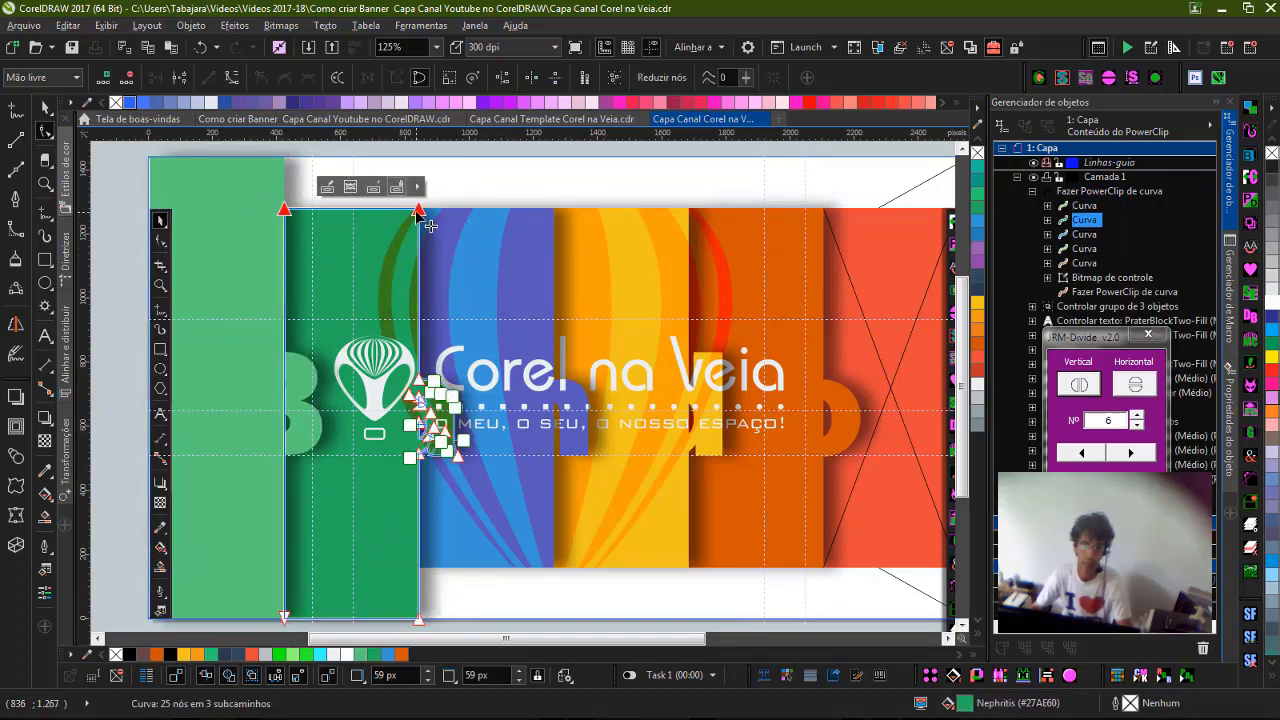
pyautogui.moveTo(418, 210); pyautogui.dragTo(419, 157)
# Stretch the blue strip's upper corner nodes to the page's top edge and its lower ones to the bottom edge.
pyautogui.click(543, 237)
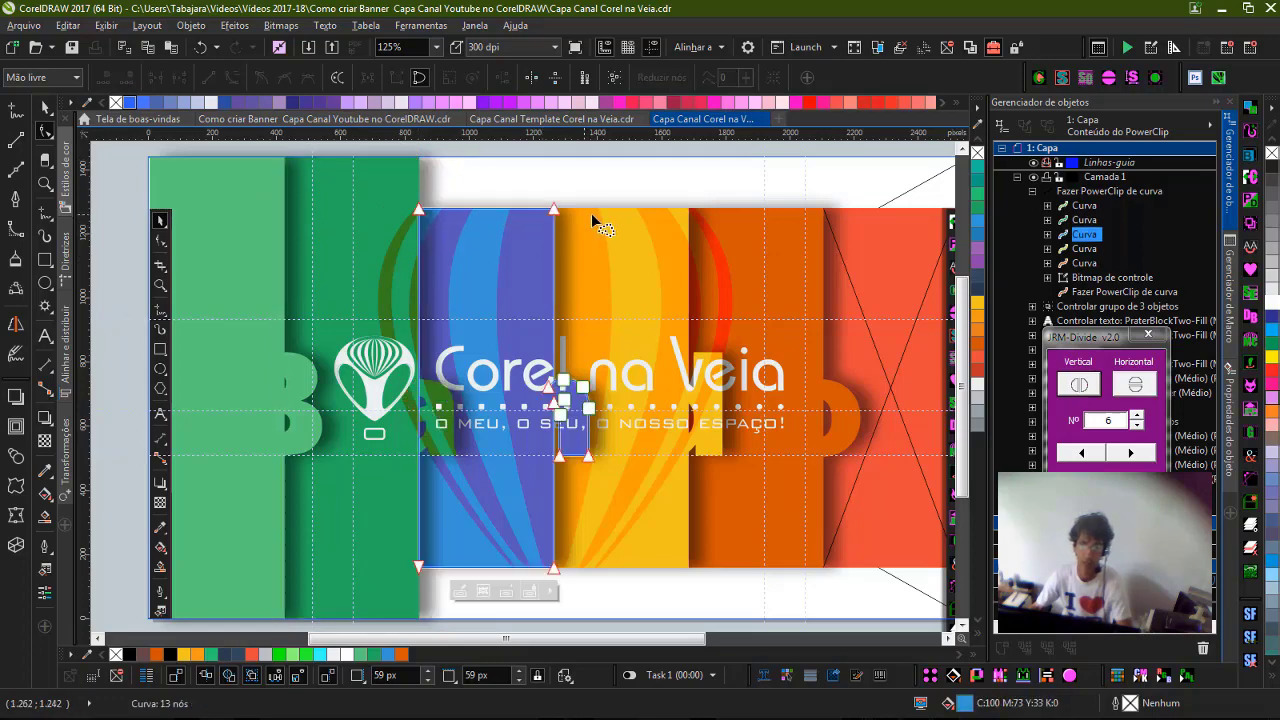
pyautogui.click(418, 210)
pyautogui.keyDown('shift'); pyautogui.click(553, 210); pyautogui.keyUp('shift')
pyautogui.moveTo(553, 210); pyautogui.dragTo(554, 157)
pyautogui.moveTo(589, 575)
pyautogui.mouseDown()
pyautogui.moveTo(434, 523)
pyautogui.moveTo(404, 580)
pyautogui.moveTo(500, 618)
pyautogui.moveTo(554, 618)
pyautogui.mouseUp()
# Extend the yellow and the orange strips to the page's top and bottom edges by moving their corner nodes.
pyautogui.click(658, 560)
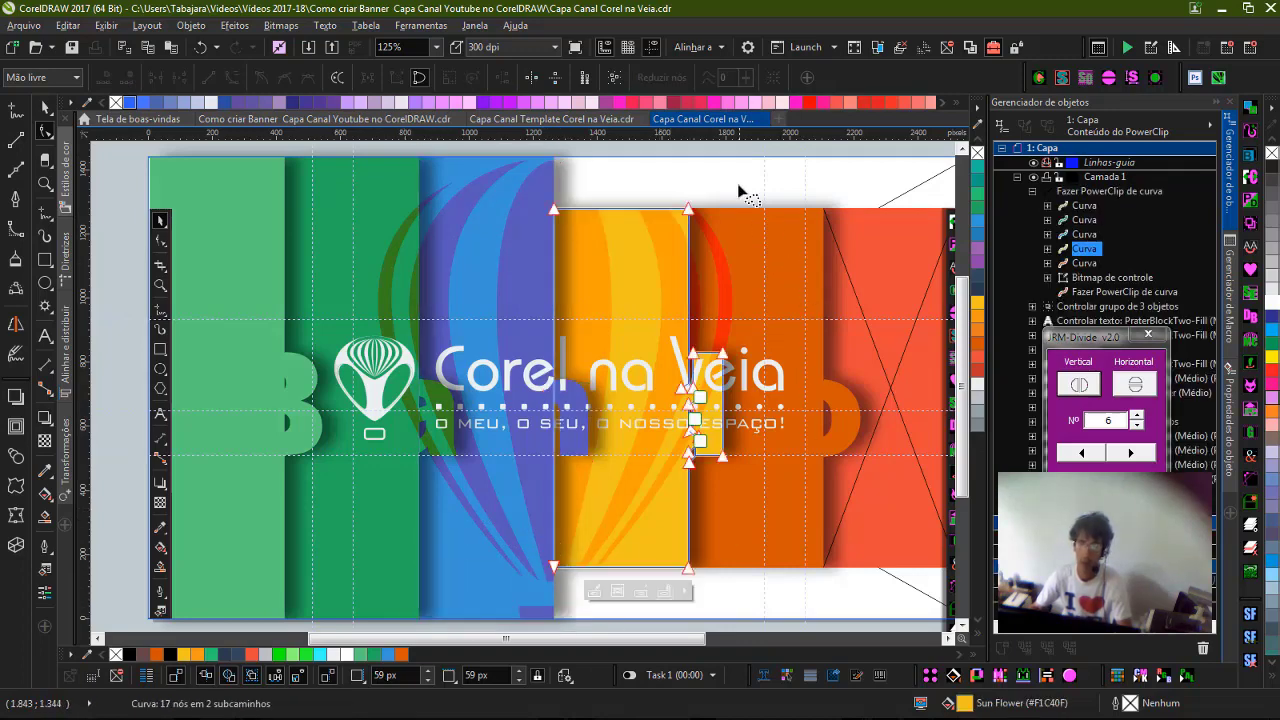
pyautogui.moveTo(593, 244)
pyautogui.mouseDown()
pyautogui.moveTo(746, 228)
pyautogui.moveTo(690, 187)
pyautogui.moveTo(688, 157)
pyautogui.mouseUp()
pyautogui.moveTo(708, 568)
pyautogui.mouseDown()
pyautogui.moveTo(560, 586)
pyautogui.moveTo(722, 571)
pyautogui.moveTo(689, 600)
pyautogui.moveTo(689, 618)
pyautogui.mouseUp()
pyautogui.click(814, 568)
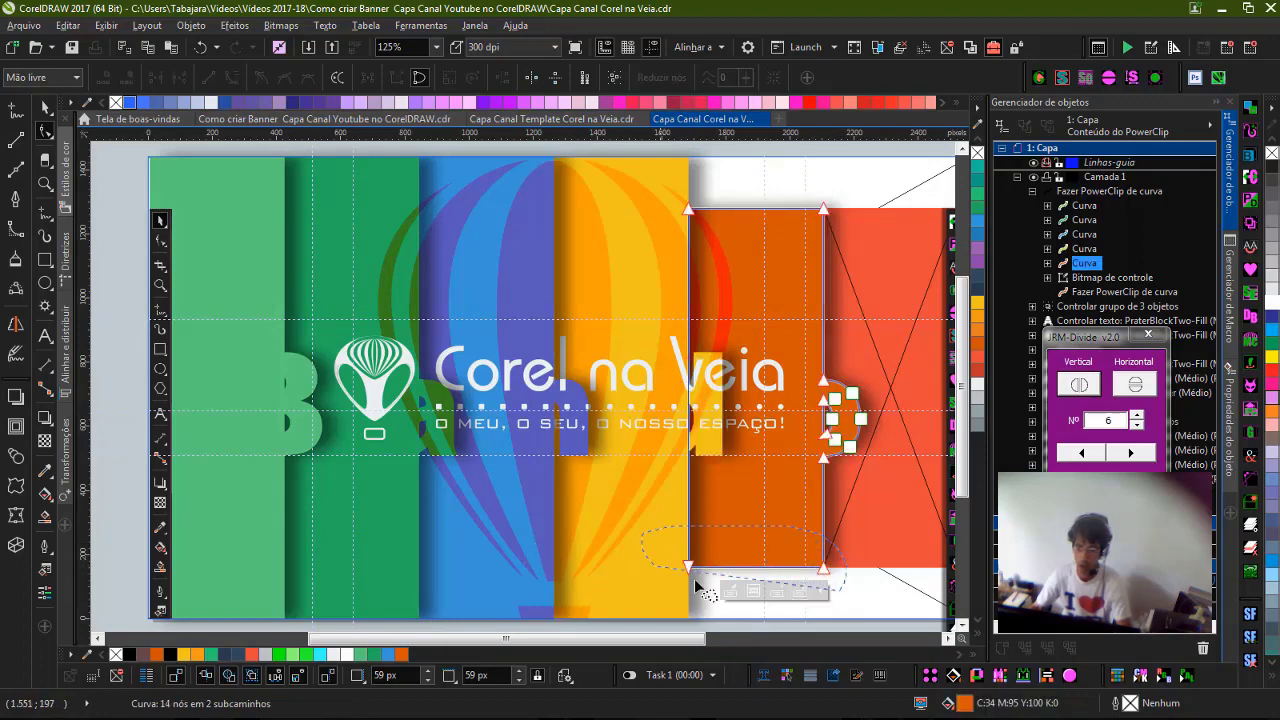
pyautogui.moveTo(823, 568); pyautogui.dragTo(823, 618)
pyautogui.moveTo(853, 232)
pyautogui.mouseDown()
pyautogui.moveTo(830, 176)
pyautogui.moveTo(868, 254)
pyautogui.moveTo(824, 158)
pyautogui.mouseUp()
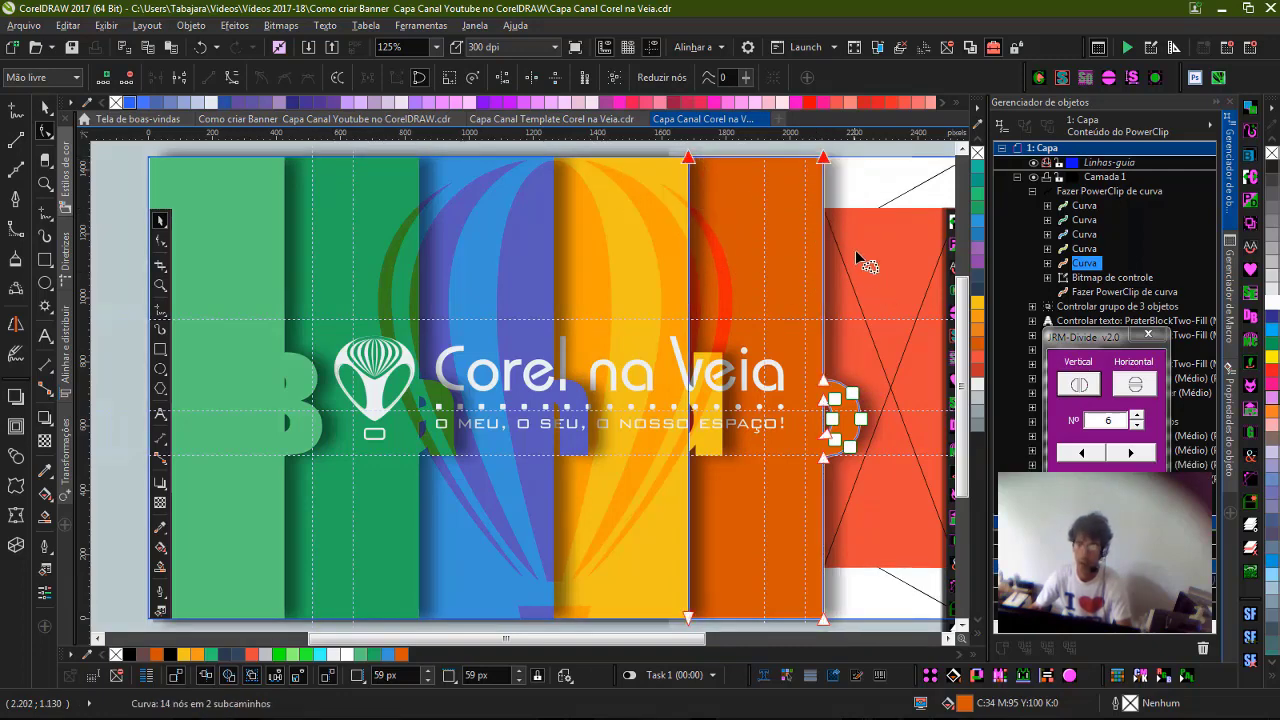
# Extend the red strip's lower nodes to the page's bottom edge and its upper nodes to the top edge.
pyautogui.click(882, 230)
pyautogui.scroll(-2, 882, 232)
pyautogui.scroll(2, 531, 490)
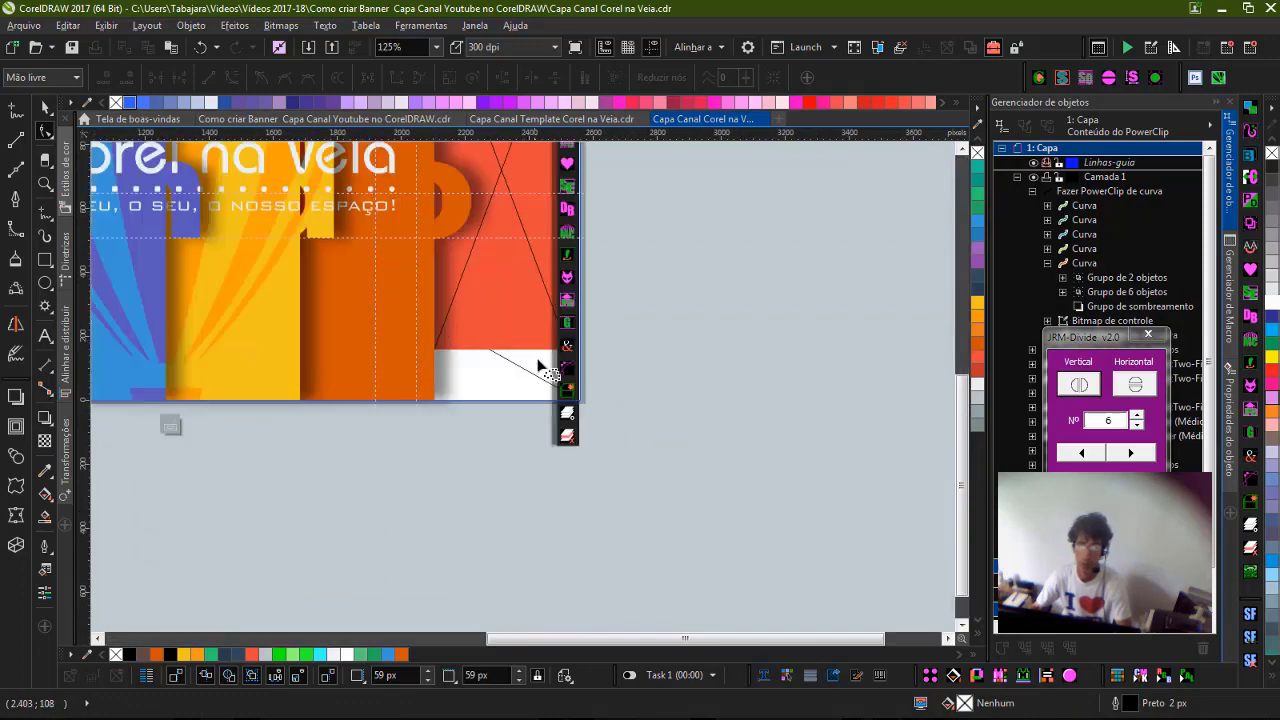
pyautogui.click(542, 350)
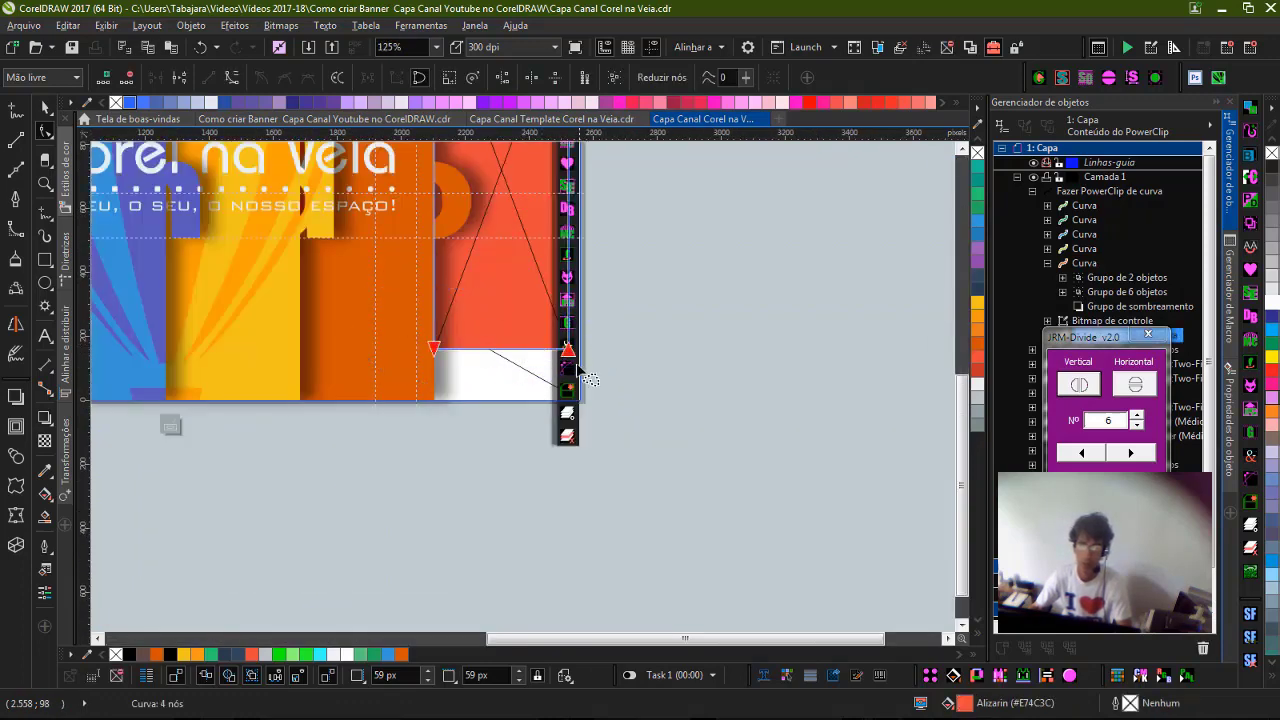
pyautogui.click(580, 377)
pyautogui.moveTo(568, 353); pyautogui.dragTo(570, 400)
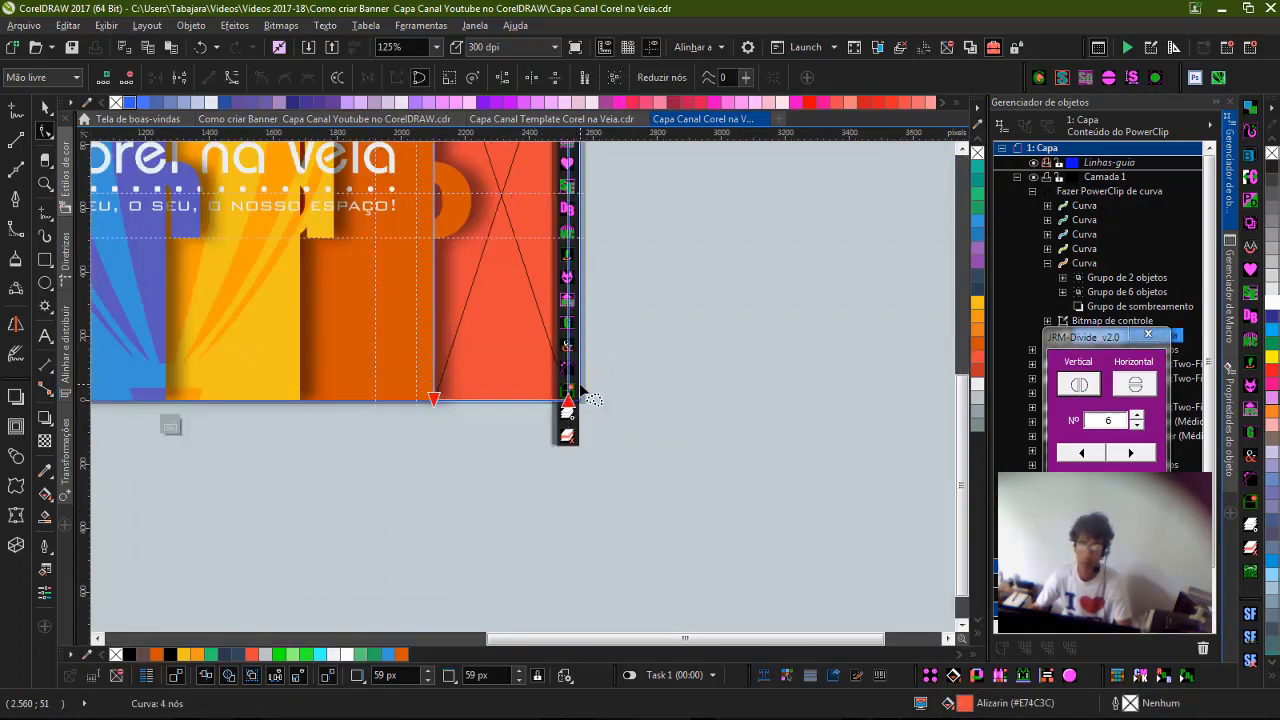
pyautogui.scroll(-3, 470, 394)
pyautogui.scroll(3, 515, 207)
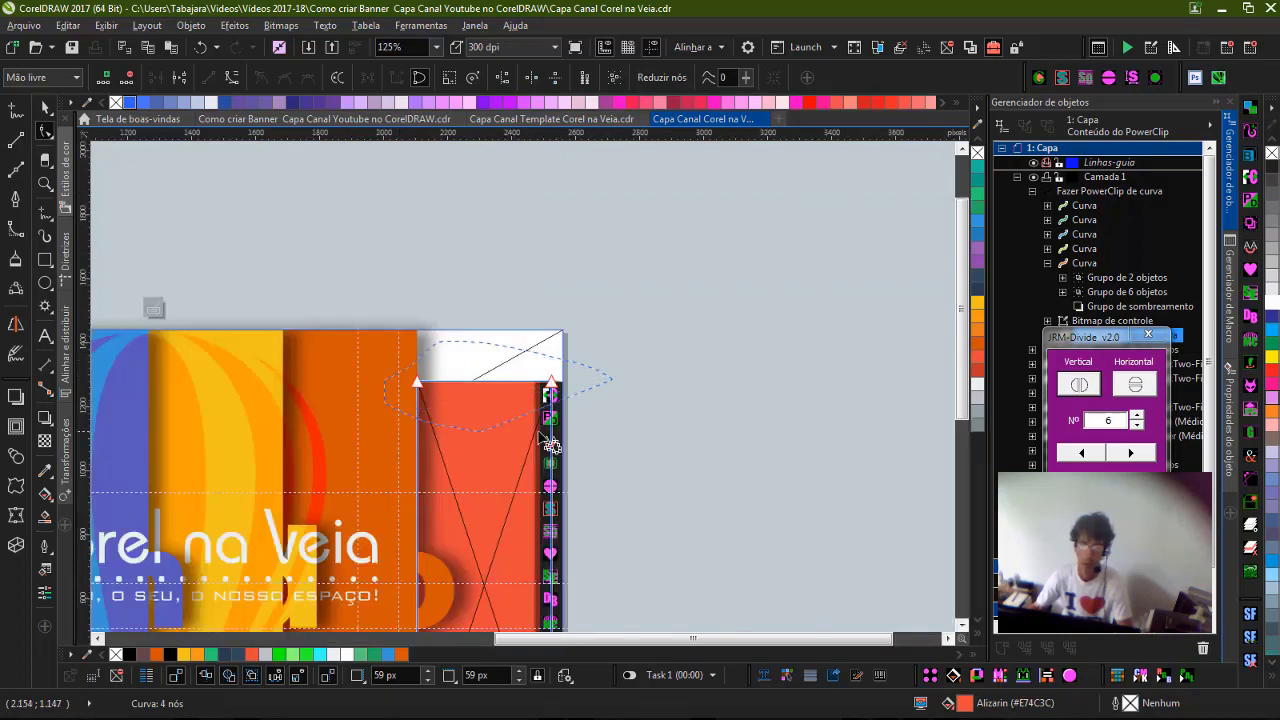
pyautogui.moveTo(551, 381); pyautogui.dragTo(560, 335)
# Move the red strip's two right-hand nodes onto the page's right edge.
pyautogui.scroll(-3, 523, 392)
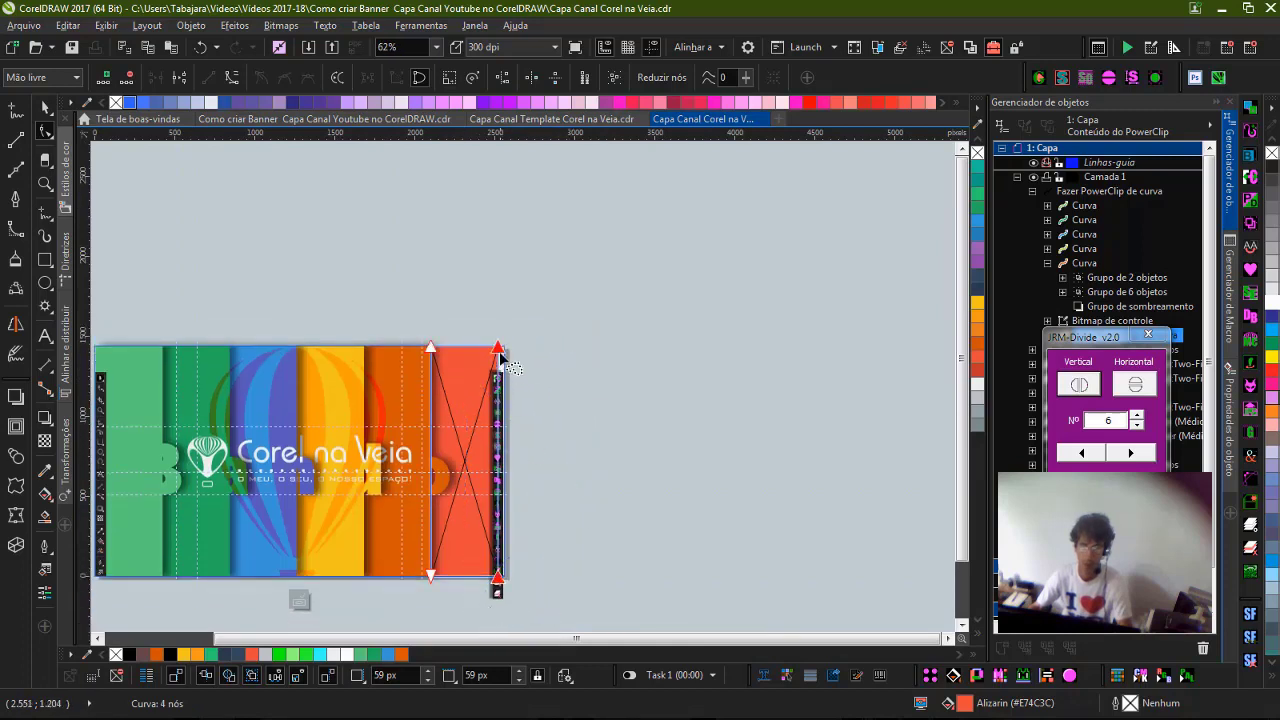
pyautogui.scroll(9, 500, 350)
pyautogui.moveTo(519, 457); pyautogui.dragTo(562, 455)
pyautogui.hotkey('shift', 'F4')
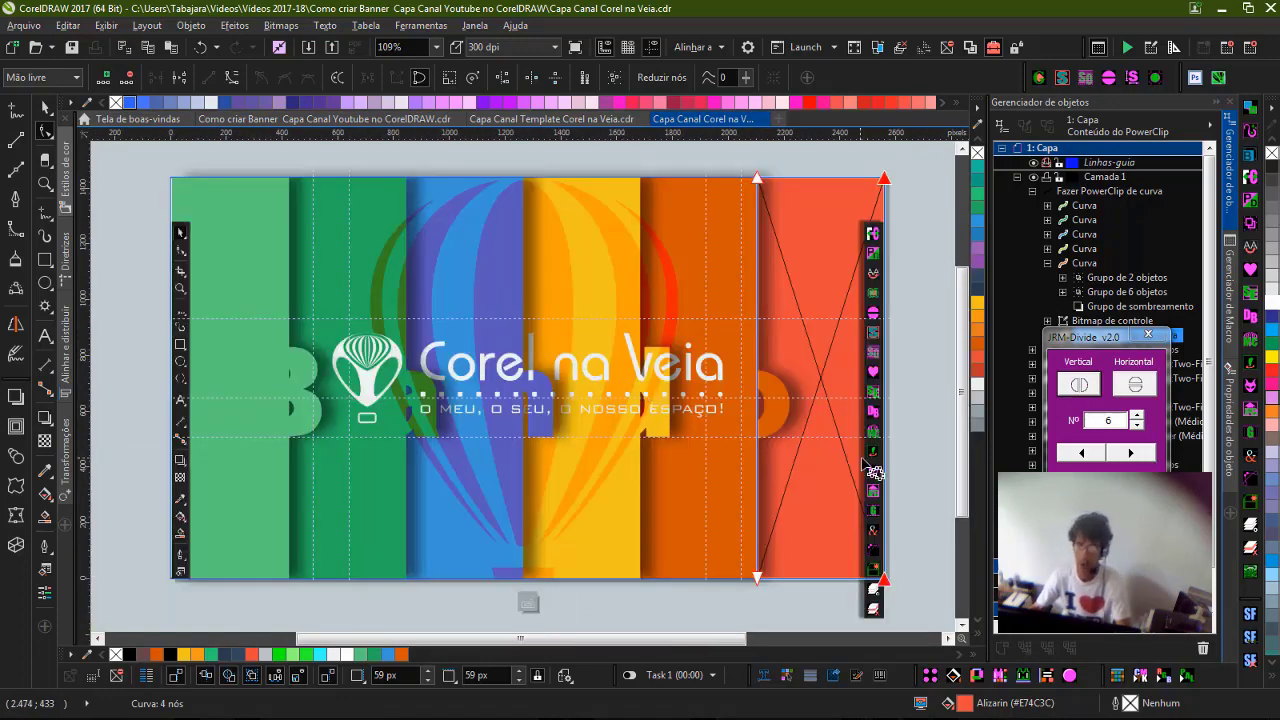
# Move the right-hand icon-bar bitmap up to the page's top edge and scale it proportionally to 1,440 px high.
pyautogui.click(873, 316)
pyautogui.scroll(2, 872, 255)
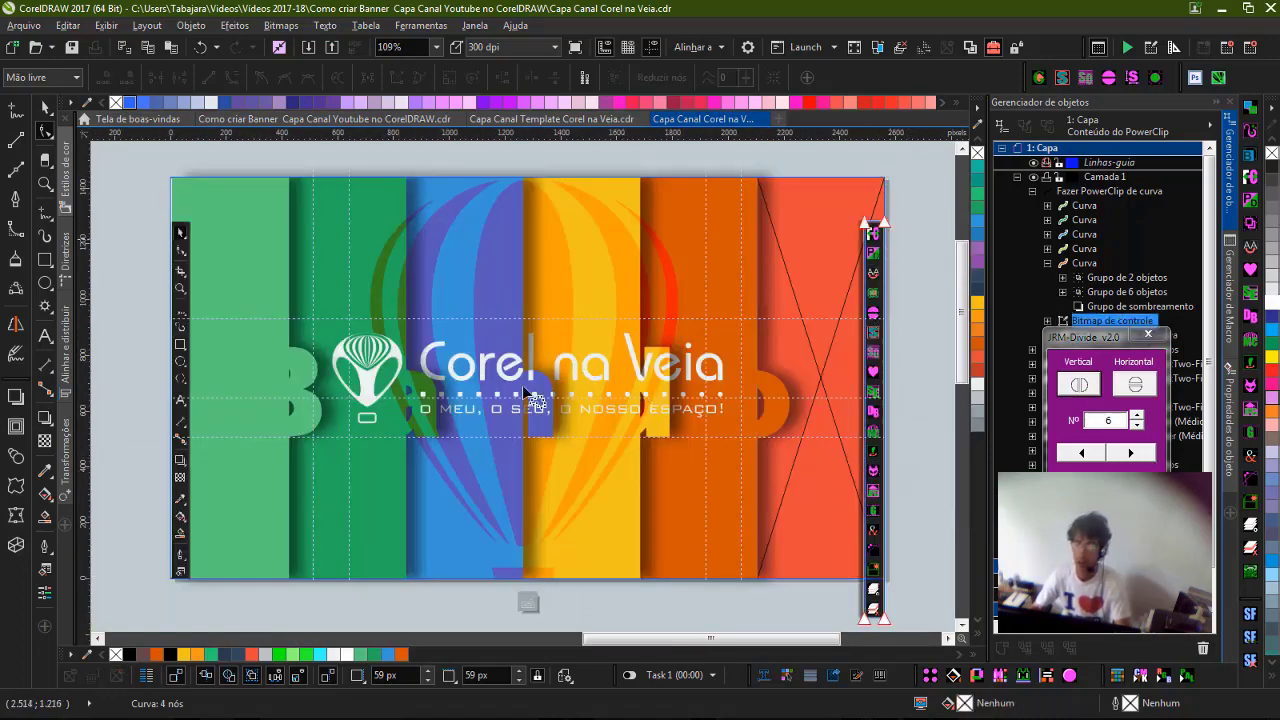
pyautogui.press('space')
pyautogui.moveTo(565, 333); pyautogui.dragTo(564, 171)
pyautogui.scroll(-7, 523, 386)
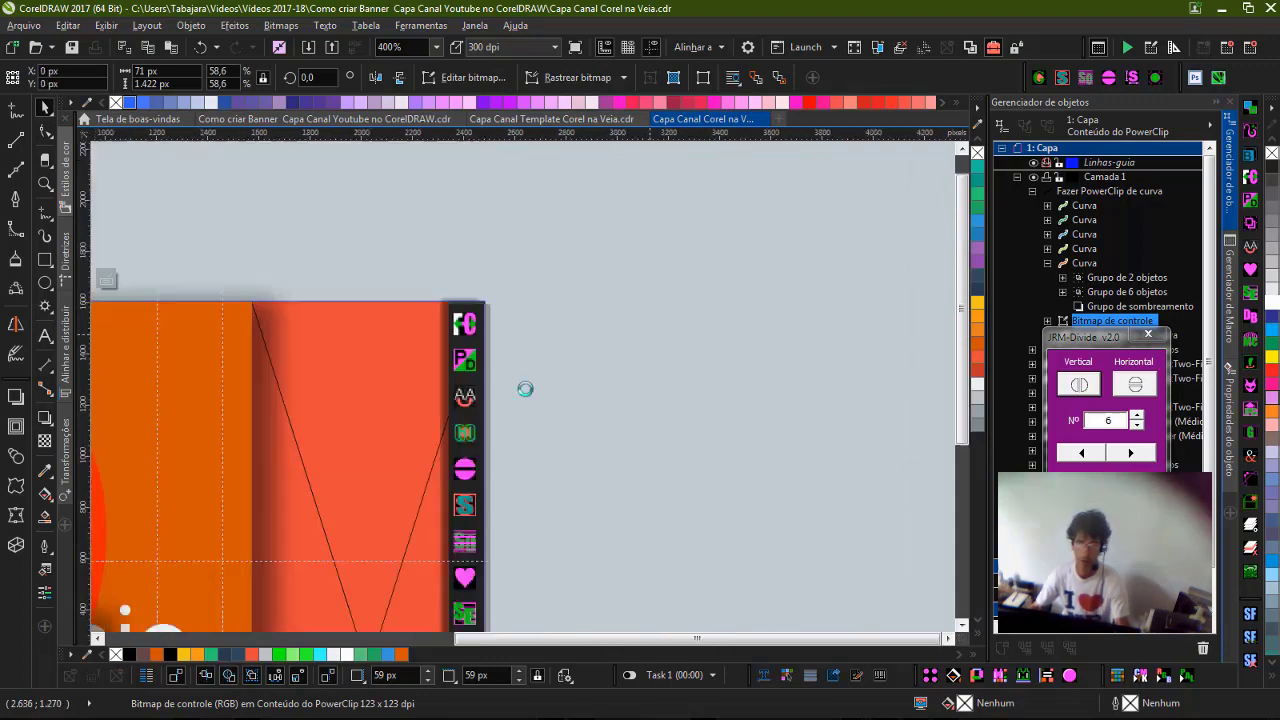
pyautogui.scroll(5, 523, 391)
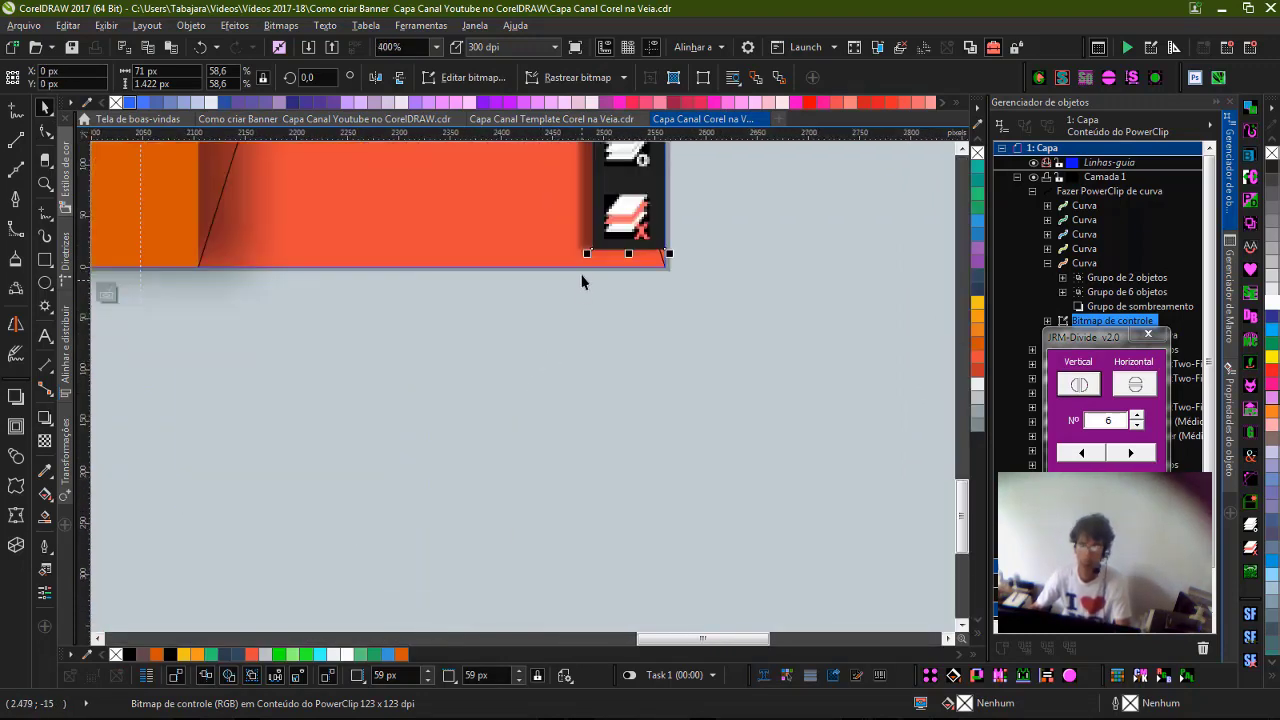
pyautogui.moveTo(588, 256); pyautogui.dragTo(586, 271)
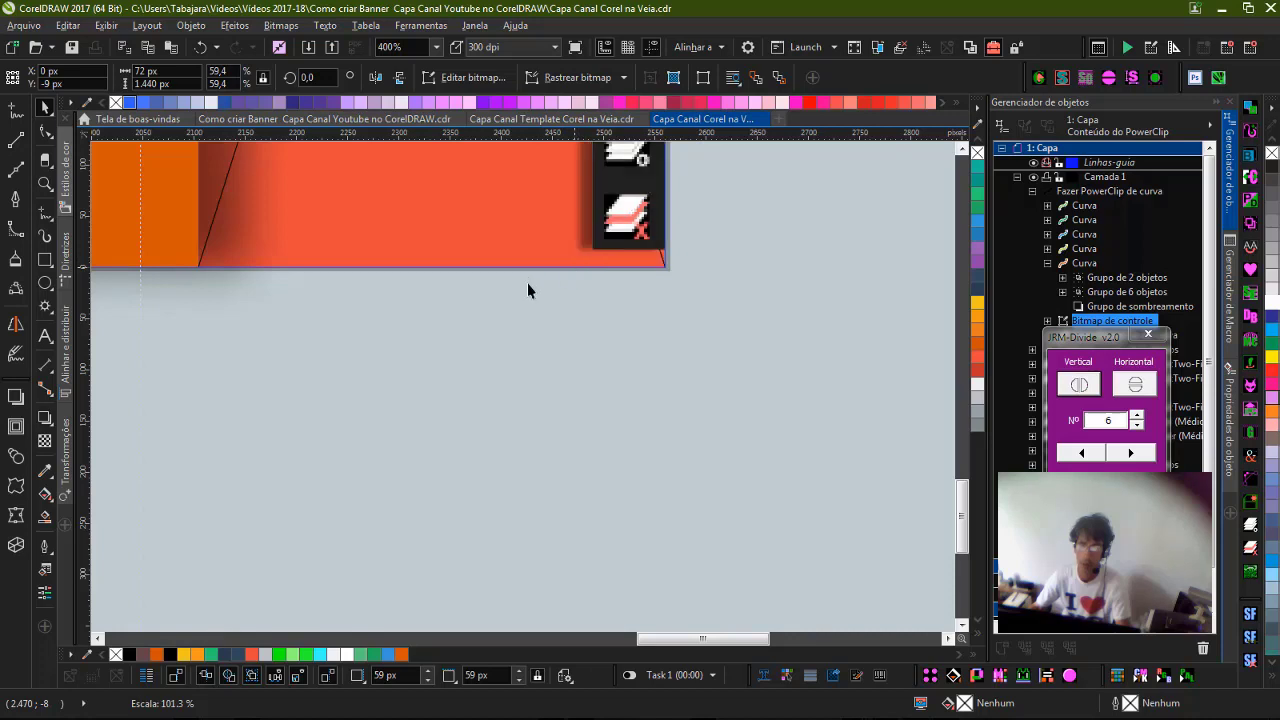
pyautogui.hotkey('shift', 'F4')
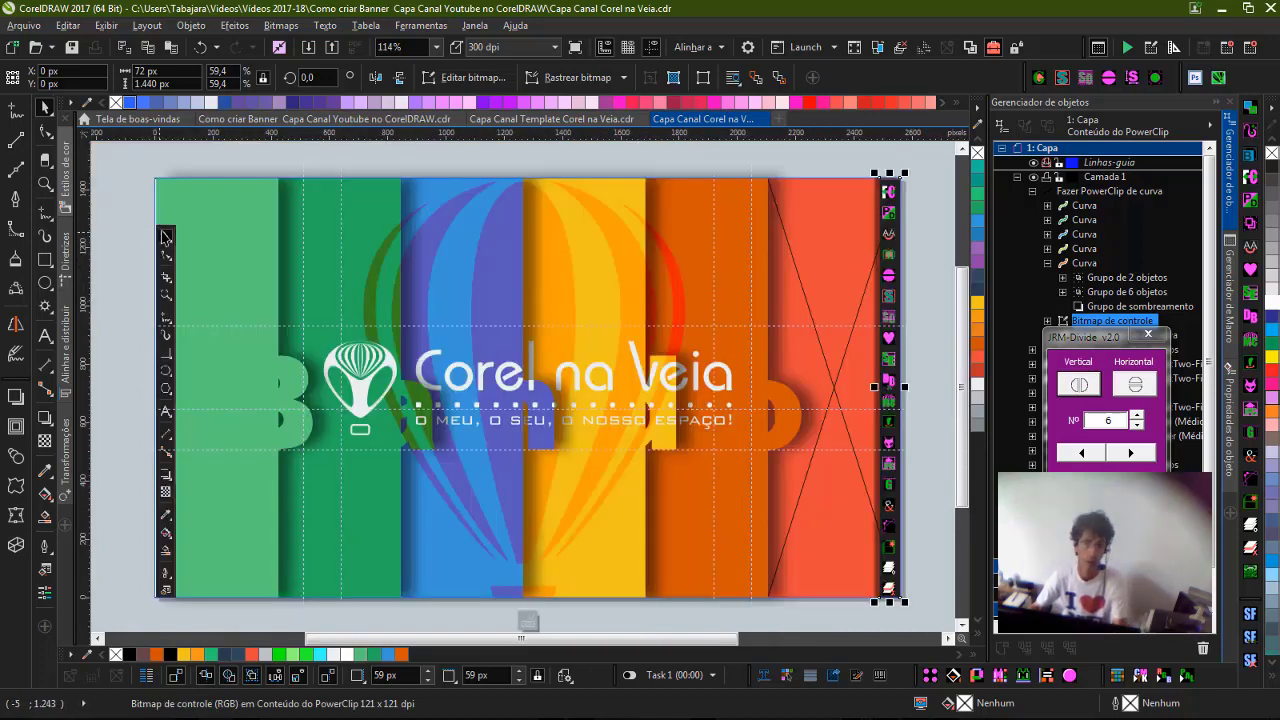
# Move the light green strip's two left-hand corner nodes onto the page's left edge.
pyautogui.click(166, 236)
pyautogui.press('F10')
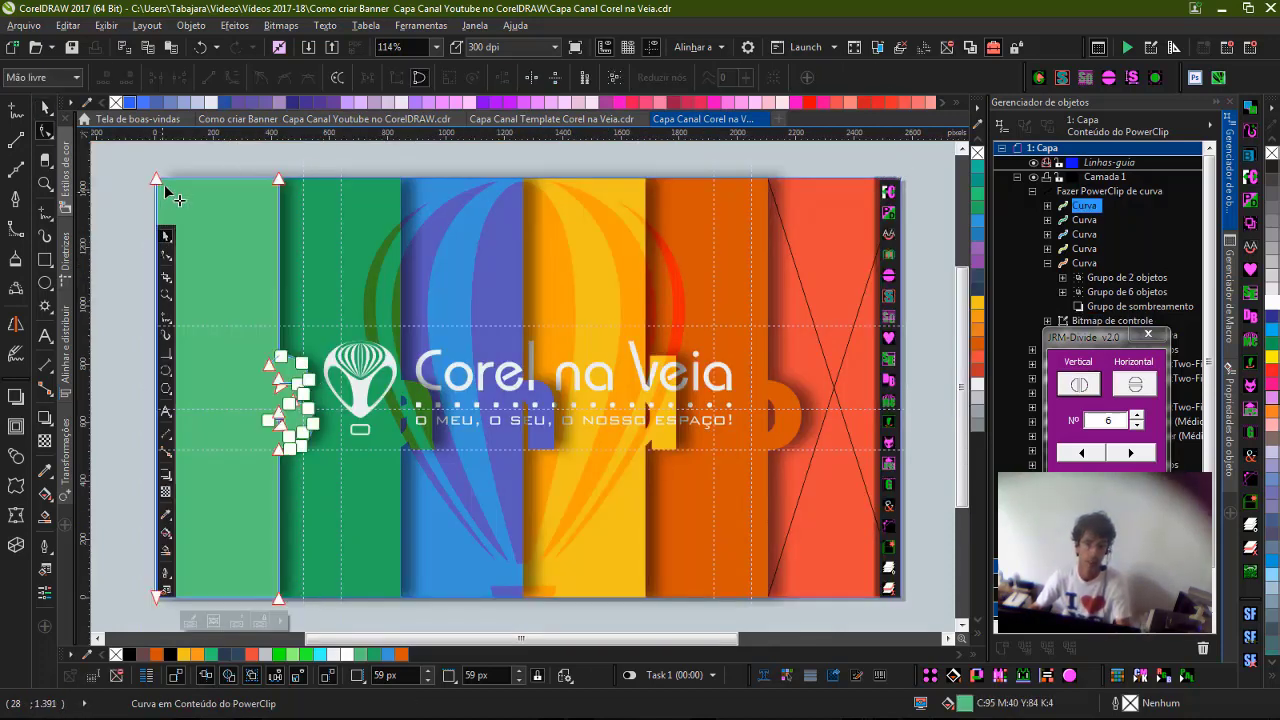
pyautogui.moveTo(115, 237)
pyautogui.mouseDown()
pyautogui.moveTo(157, 598)
pyautogui.moveTo(181, 526)
pyautogui.moveTo(175, 457)
pyautogui.mouseUp()
pyautogui.scroll(10, 523, 380)
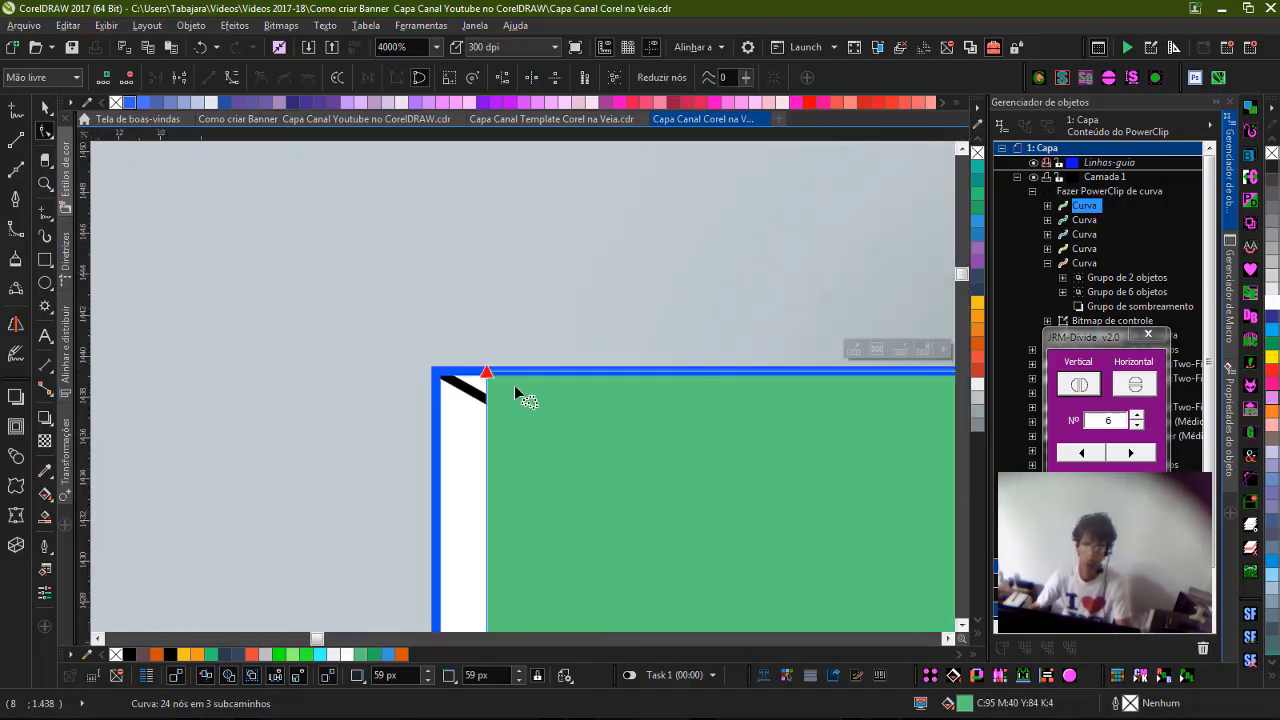
pyautogui.moveTo(470, 358); pyautogui.dragTo(370, 358)
pyautogui.hotkey('shift', 'F4')
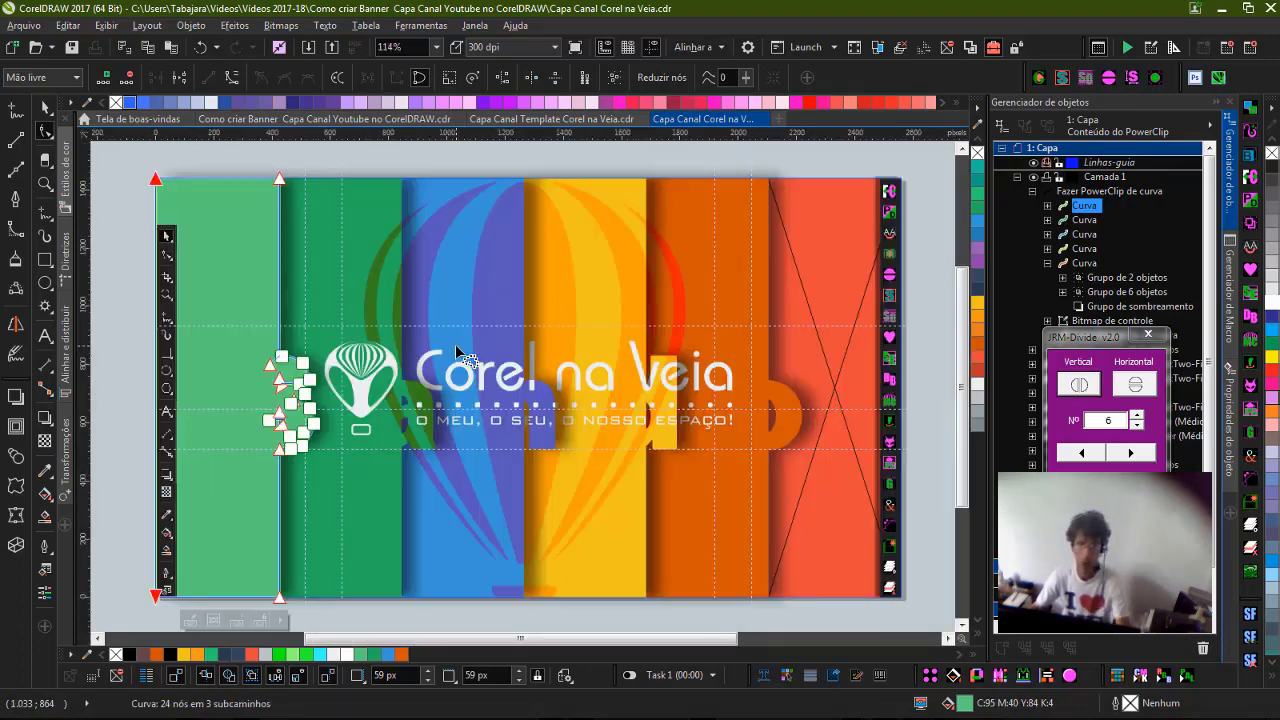
# Take the left-hand icon-bar bitmap out of the light green strip's PowerClip and paste it directly into the main PowerClip.
pyautogui.press('space')
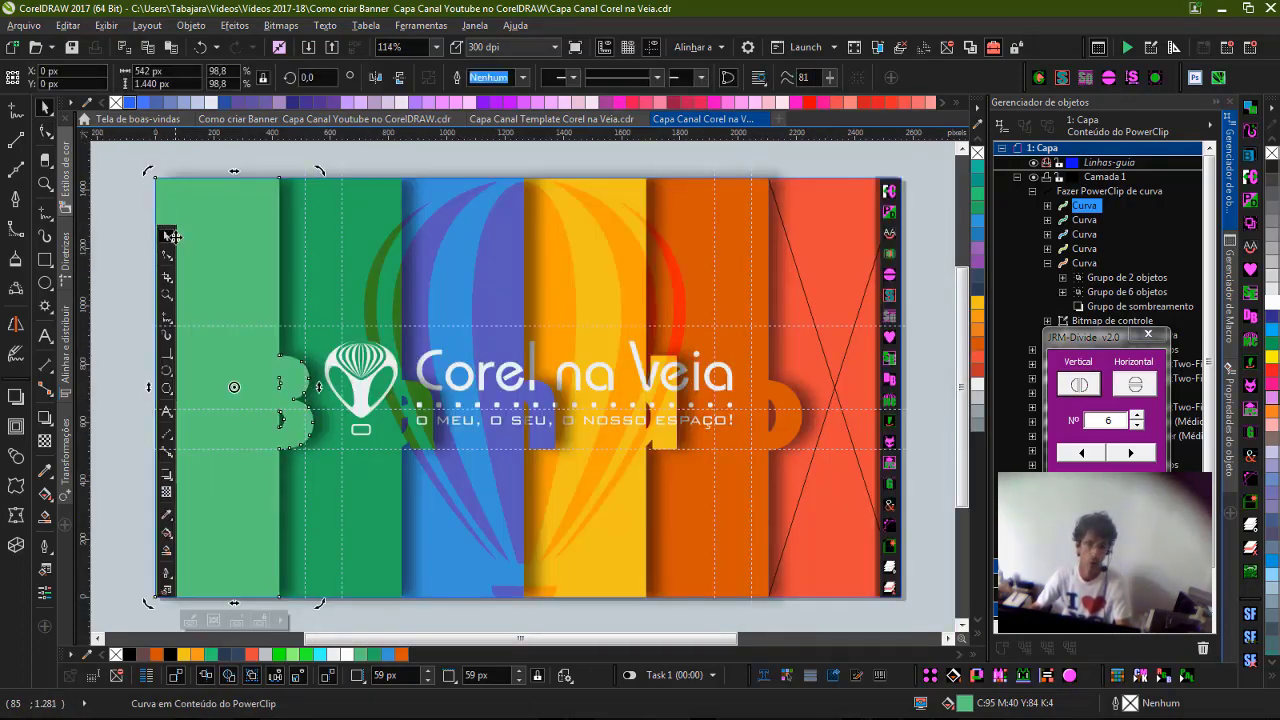
pyautogui.click(170, 235)
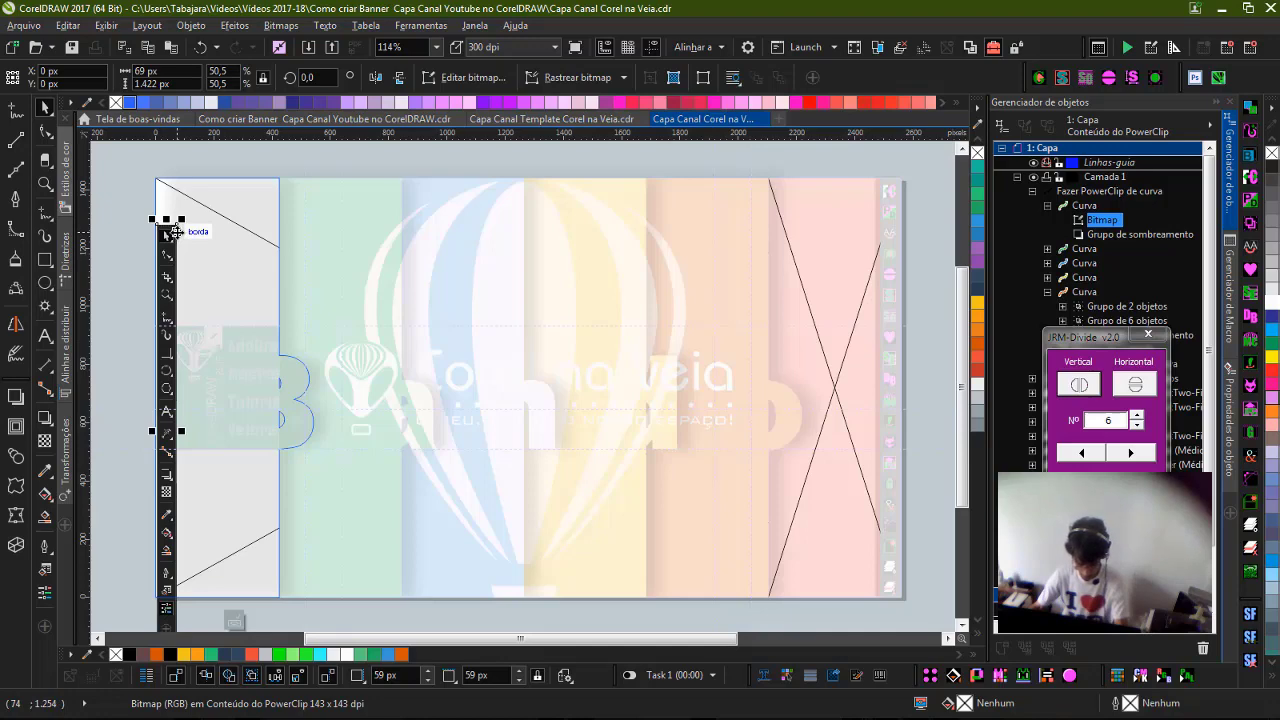
pyautogui.press('Delete')
pyautogui.keyDown('ctrl'); pyautogui.click(138, 242); pyautogui.keyUp('ctrl')
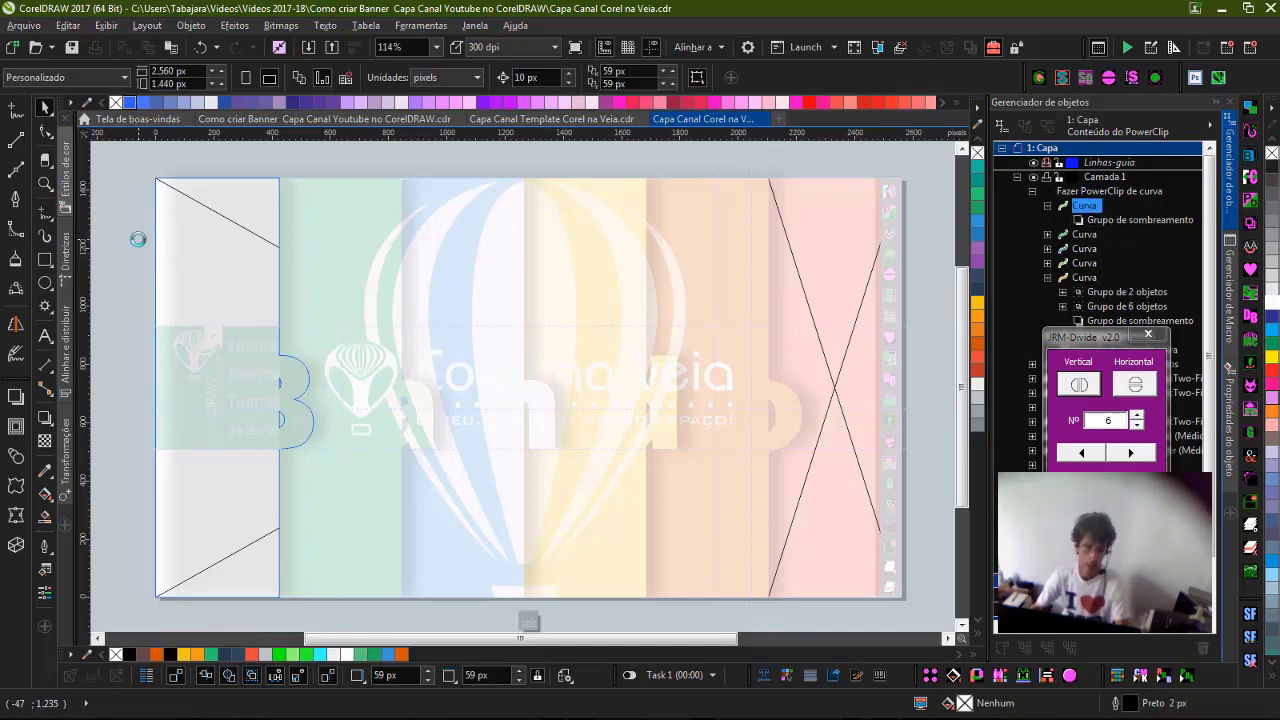
pyautogui.hotkey('ctrl', 'v')
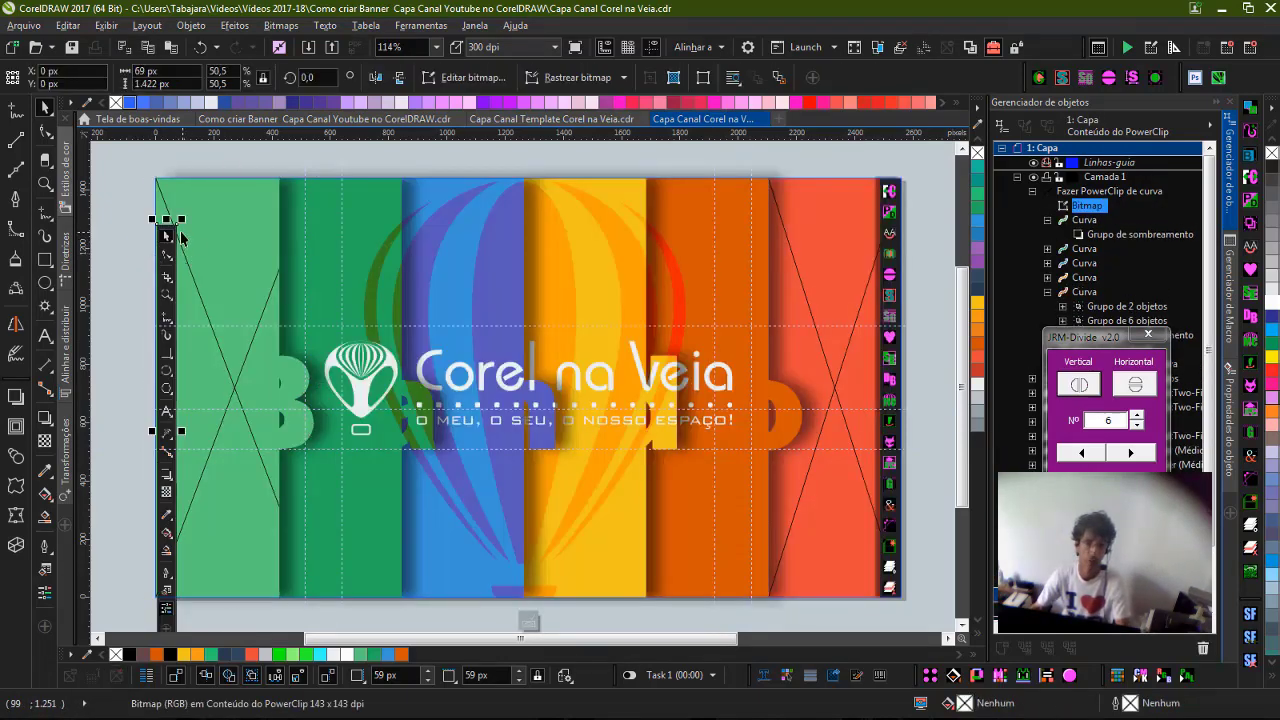
# Scale the left-hand icon-bar bitmap proportionally to 1,440 px high and snap it to the page's left, top and bottom edges.
pyautogui.moveTo(175, 223); pyautogui.dragTo(179, 190)
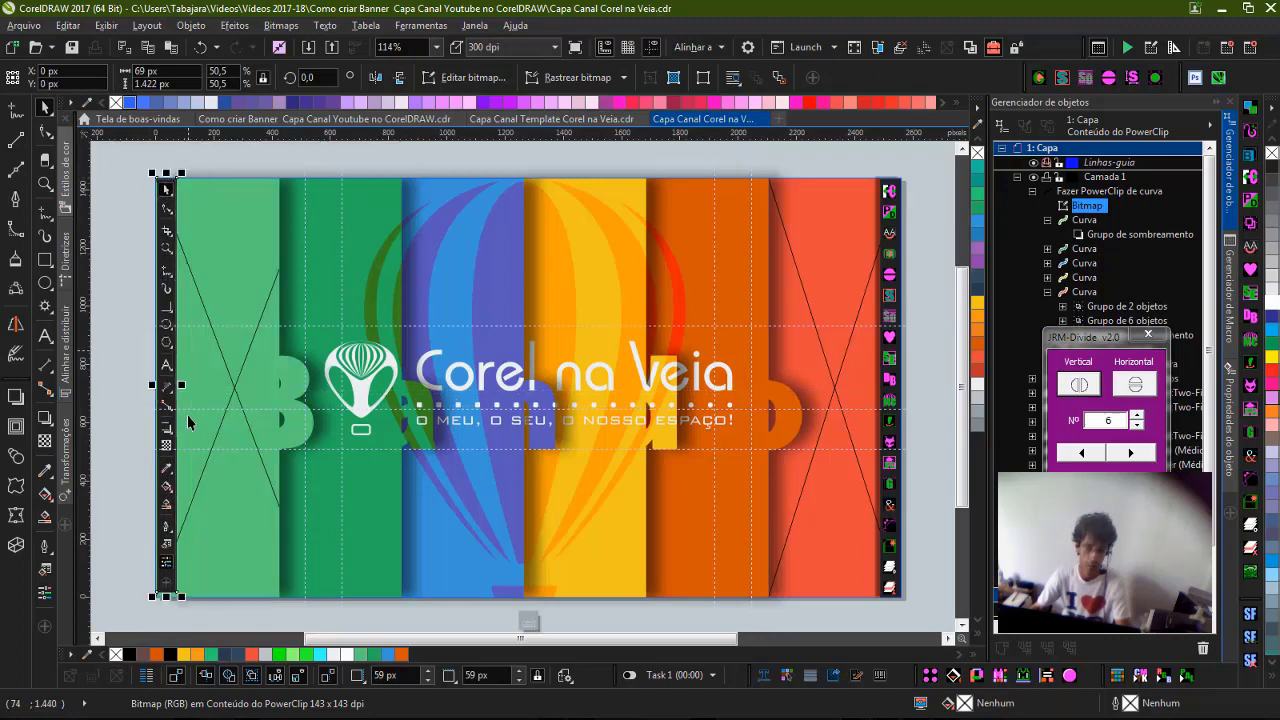
pyautogui.moveTo(176, 592); pyautogui.dragTo(178, 597)
pyautogui.scroll(3, 178, 597)
pyautogui.scroll(10, 522, 384)
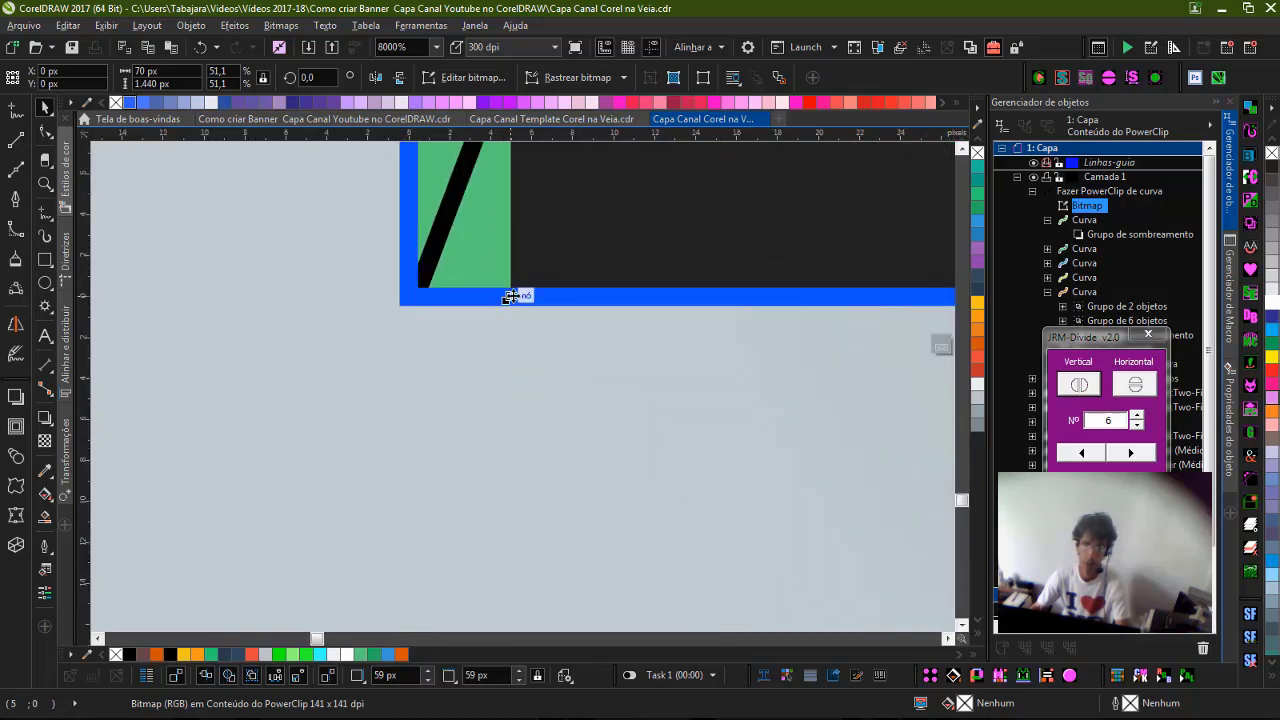
pyautogui.moveTo(510, 296); pyautogui.dragTo(408, 297)
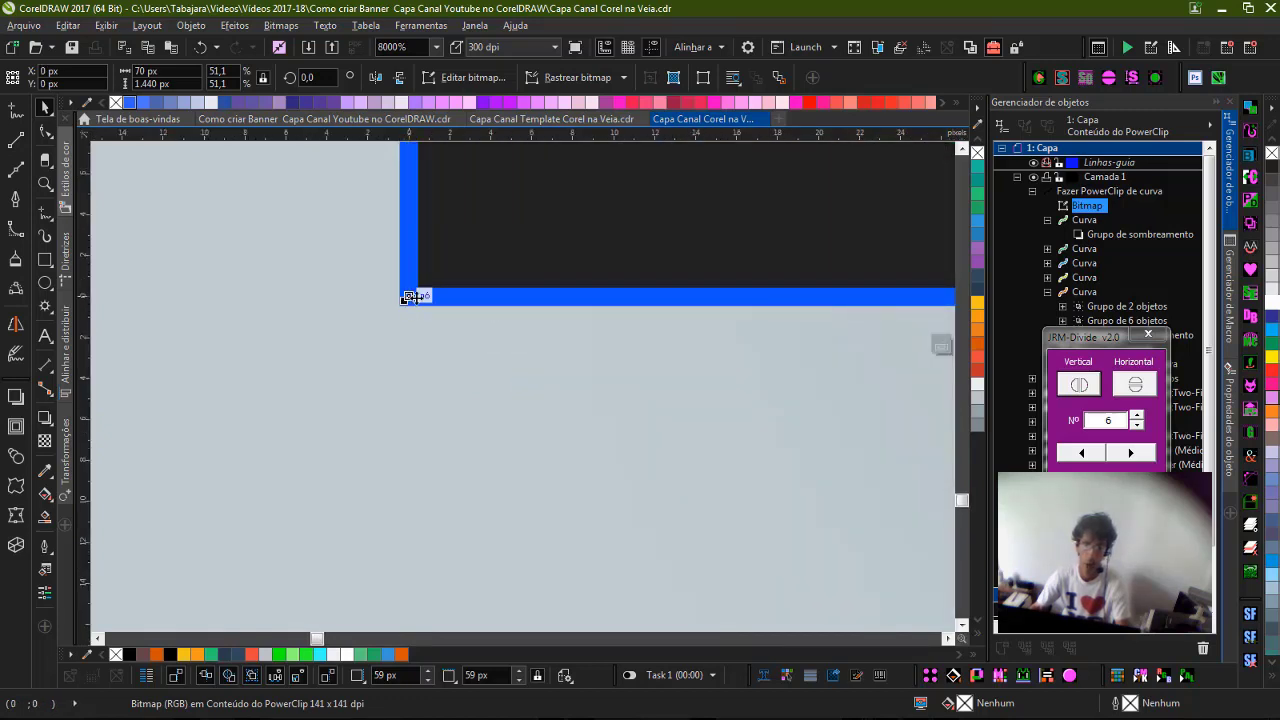
pyautogui.hotkey('shift', 'F4')
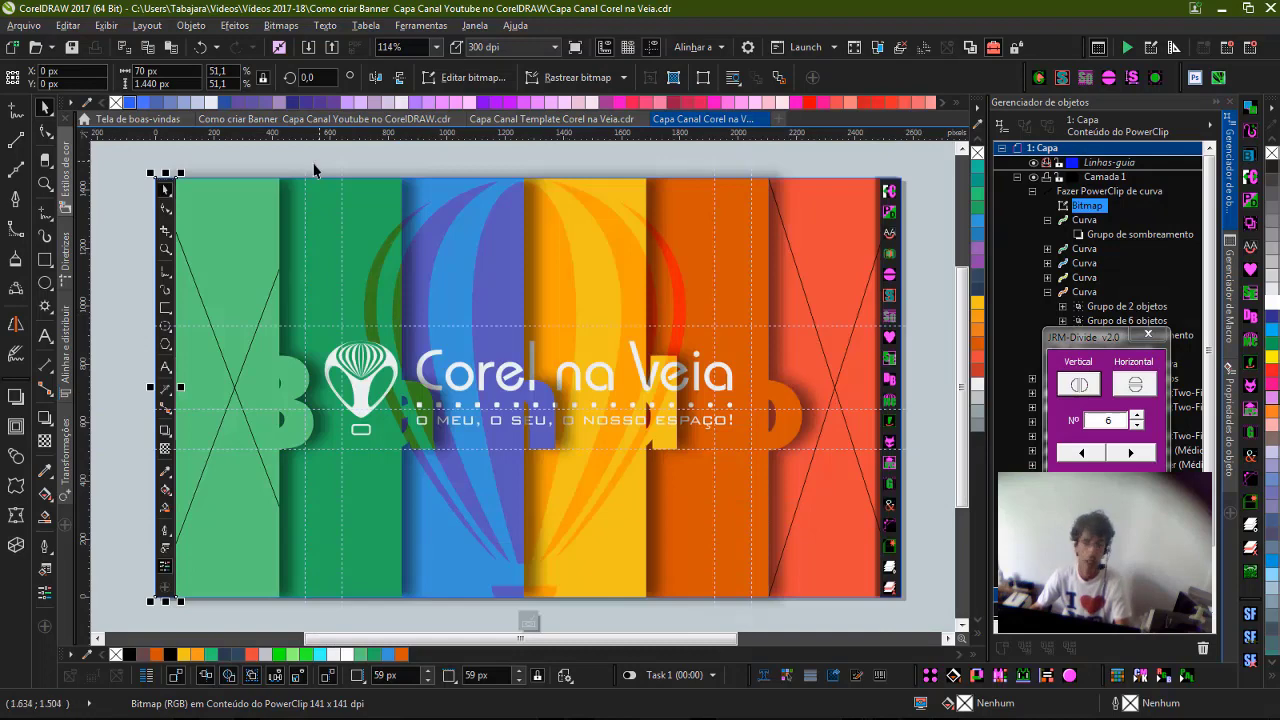
# Finish editing the main PowerClip's contents and remove the outline from its frame.
pyautogui.press('Tab')
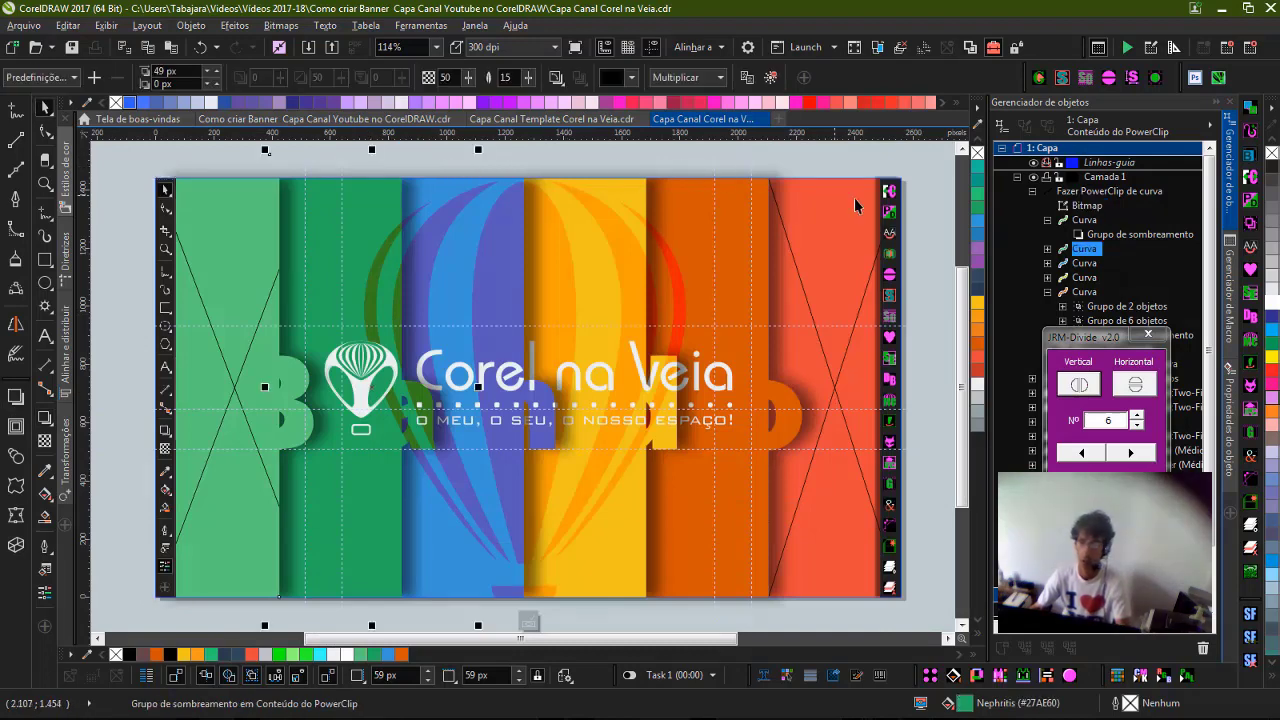
pyautogui.keyDown('ctrl'); pyautogui.click(935, 227); pyautogui.keyUp('ctrl')
pyautogui.click(935, 227)
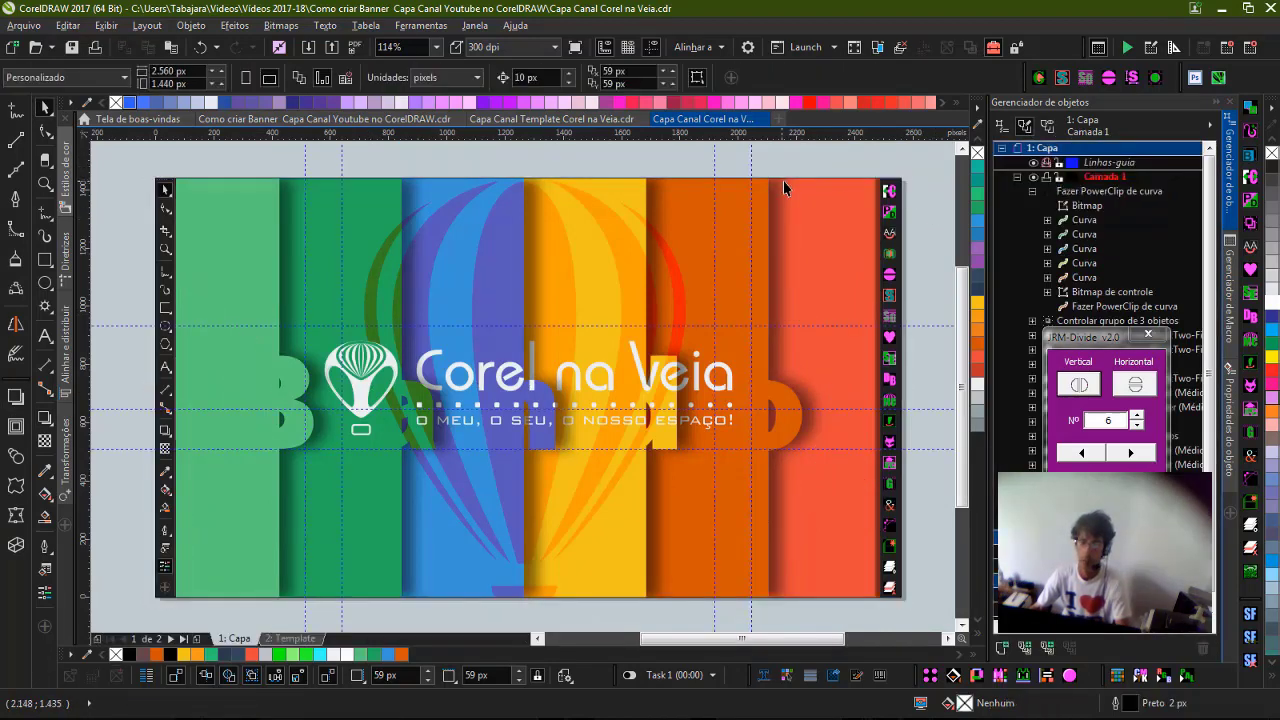
pyautogui.click(786, 181)
pyautogui.click(943, 153)
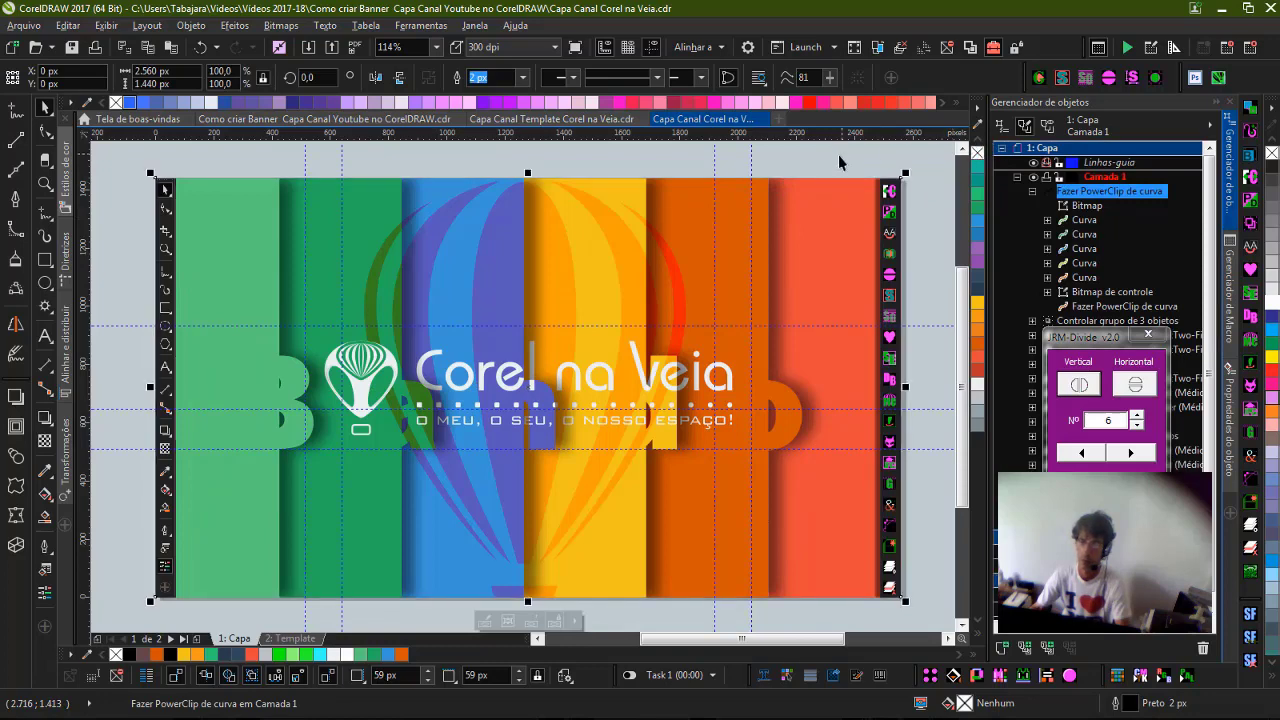
# Switch to Chrome and open the Corel na Veia YouTube channel page to examine its published cover.
pyautogui.hotkey('alt', 'Tab')
pyautogui.press('Tab')
pyautogui.press('Tab')
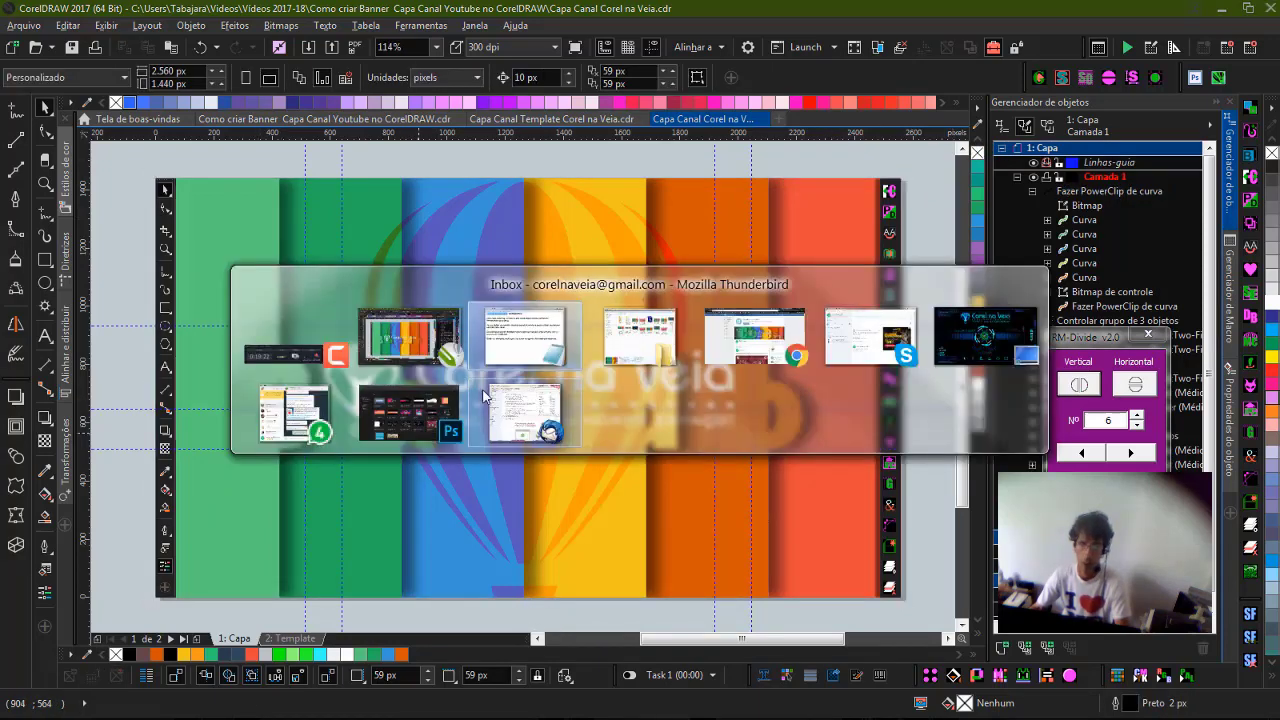
pyautogui.click(757, 343)
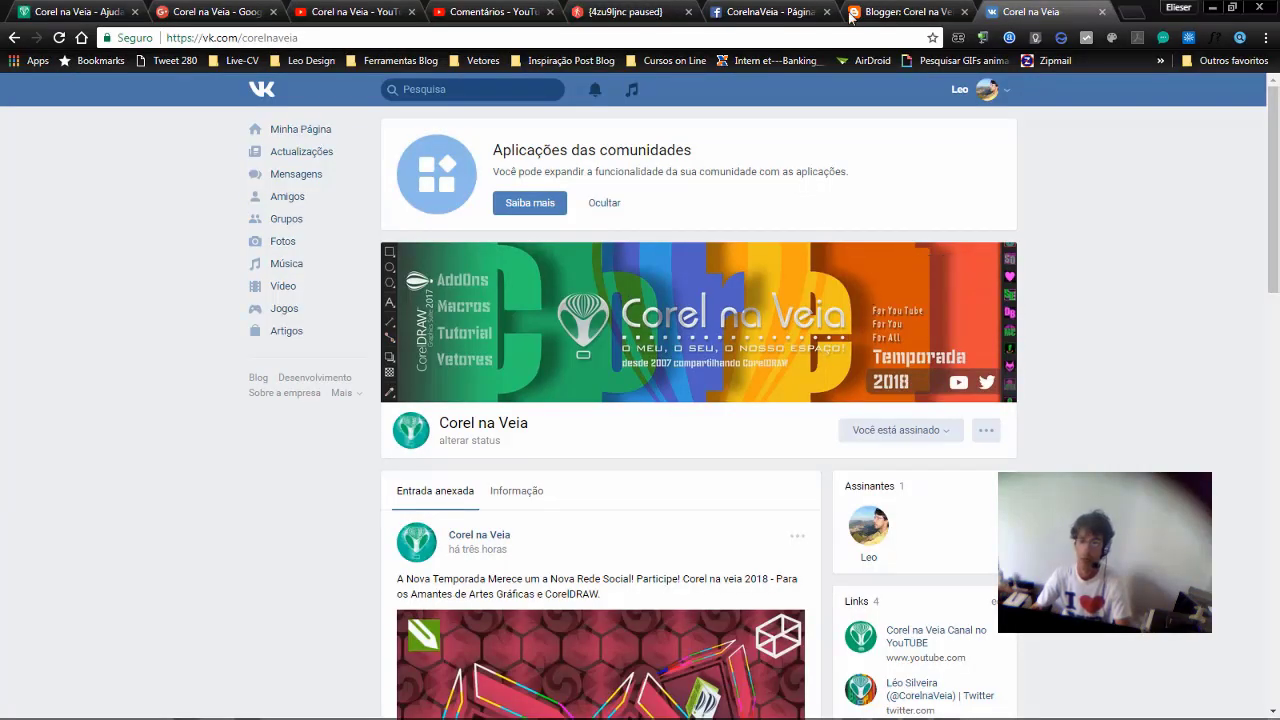
pyautogui.click(349, 14)
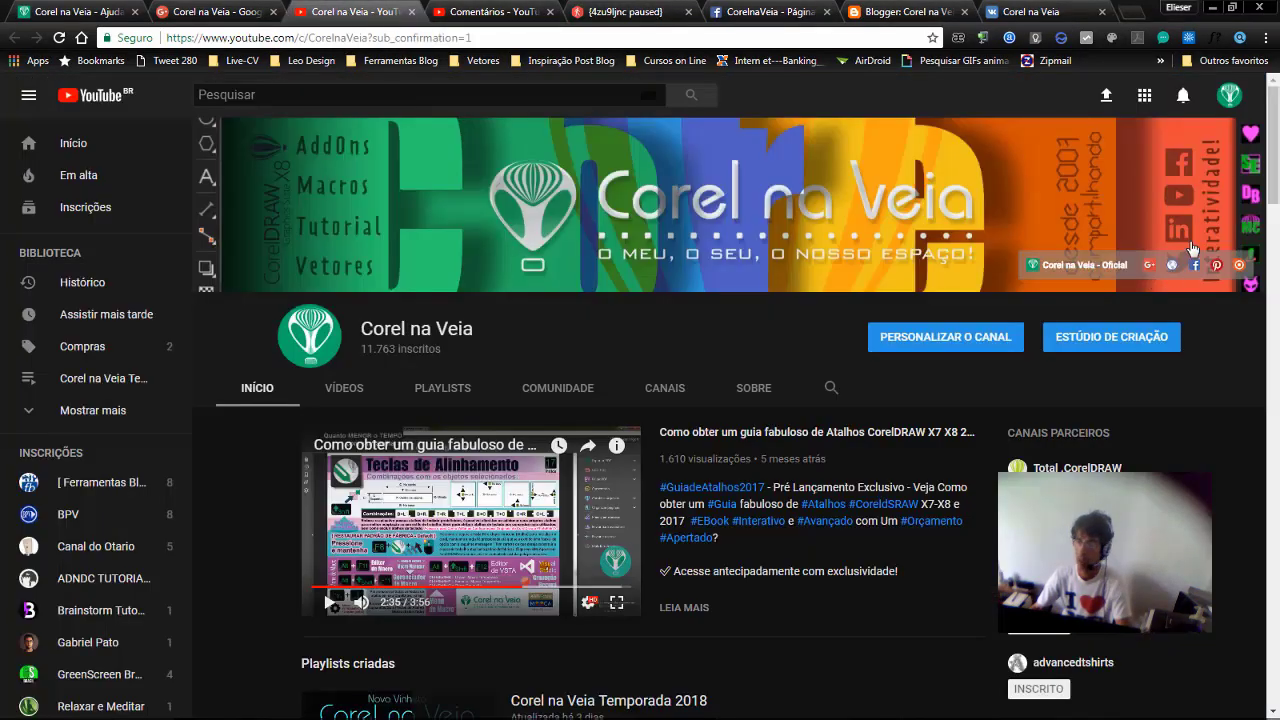
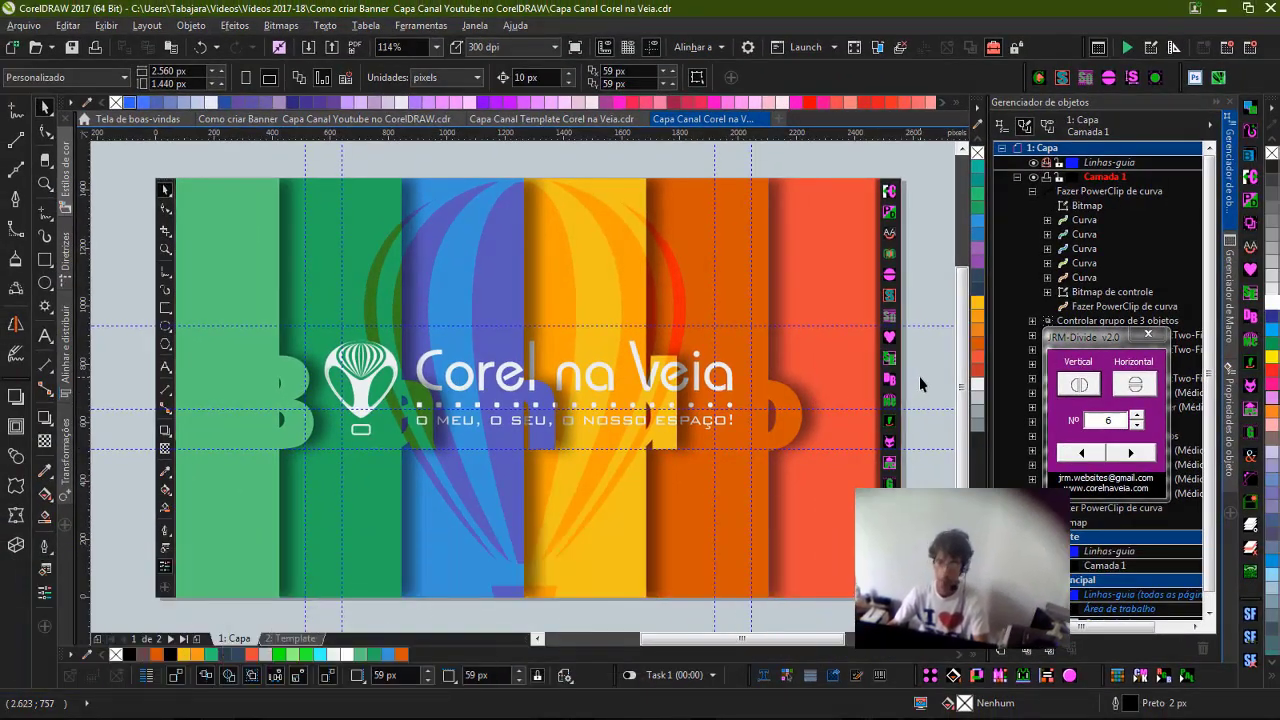
# On the Template page, place horizontal guidelines at 895 px and 545 px along the 1280 x 350 area's top and bottom edges.
pyautogui.click(438, 384)
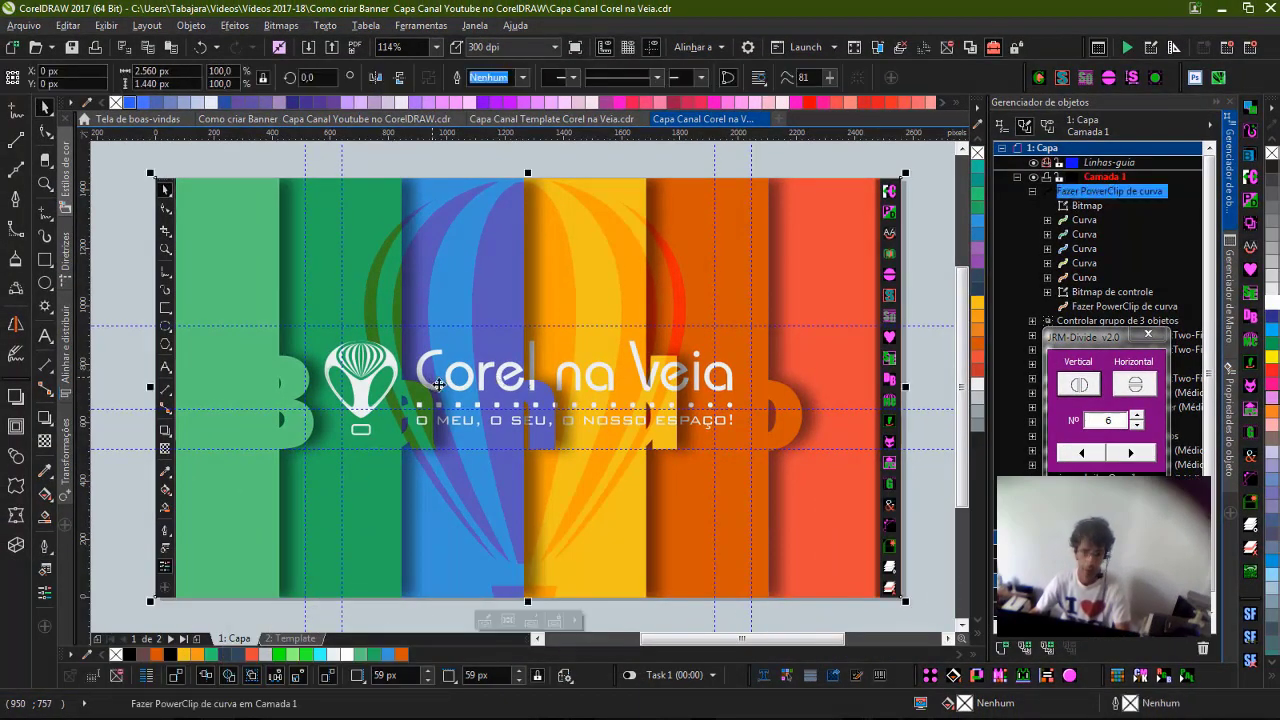
pyautogui.click(290, 638)
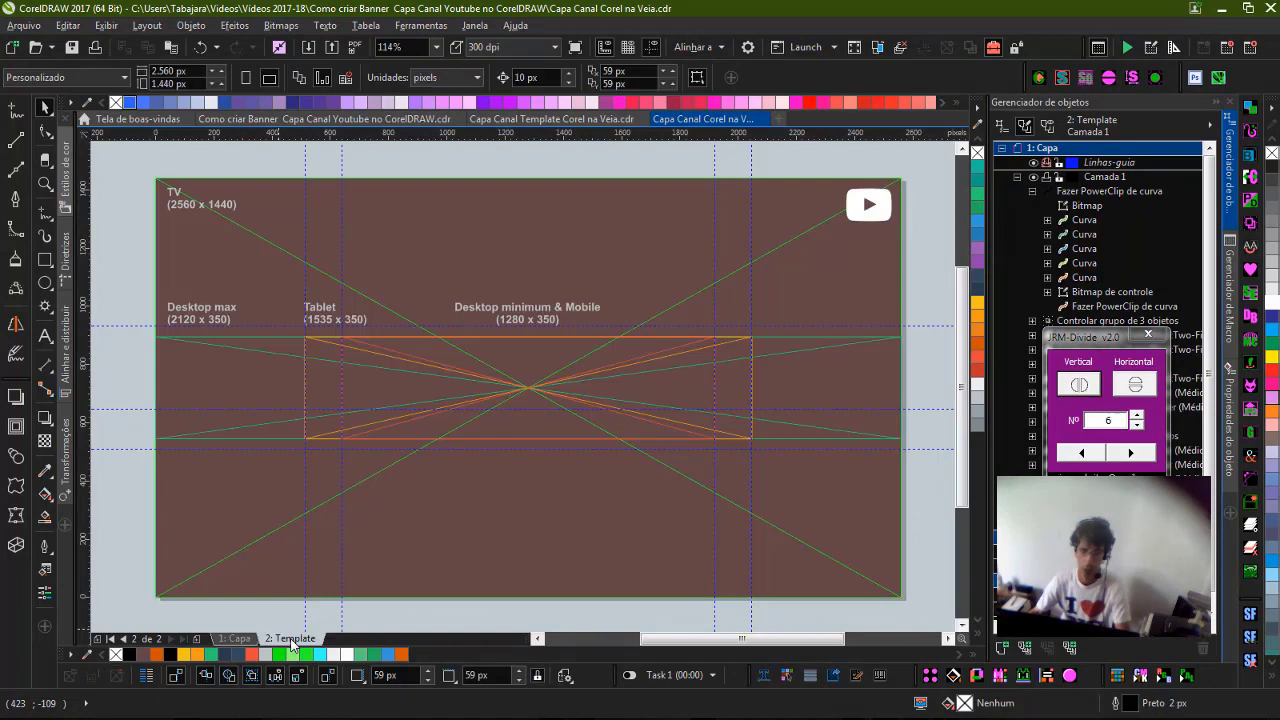
pyautogui.click(240, 639)
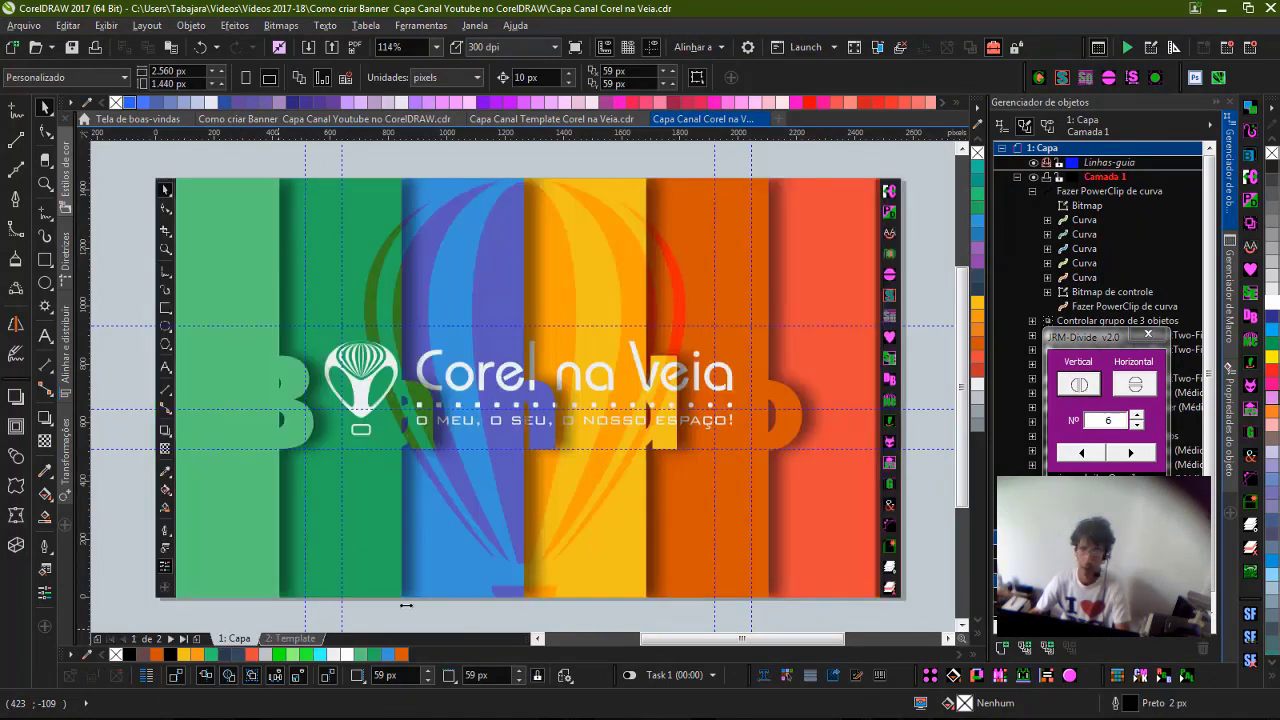
pyautogui.click(290, 638)
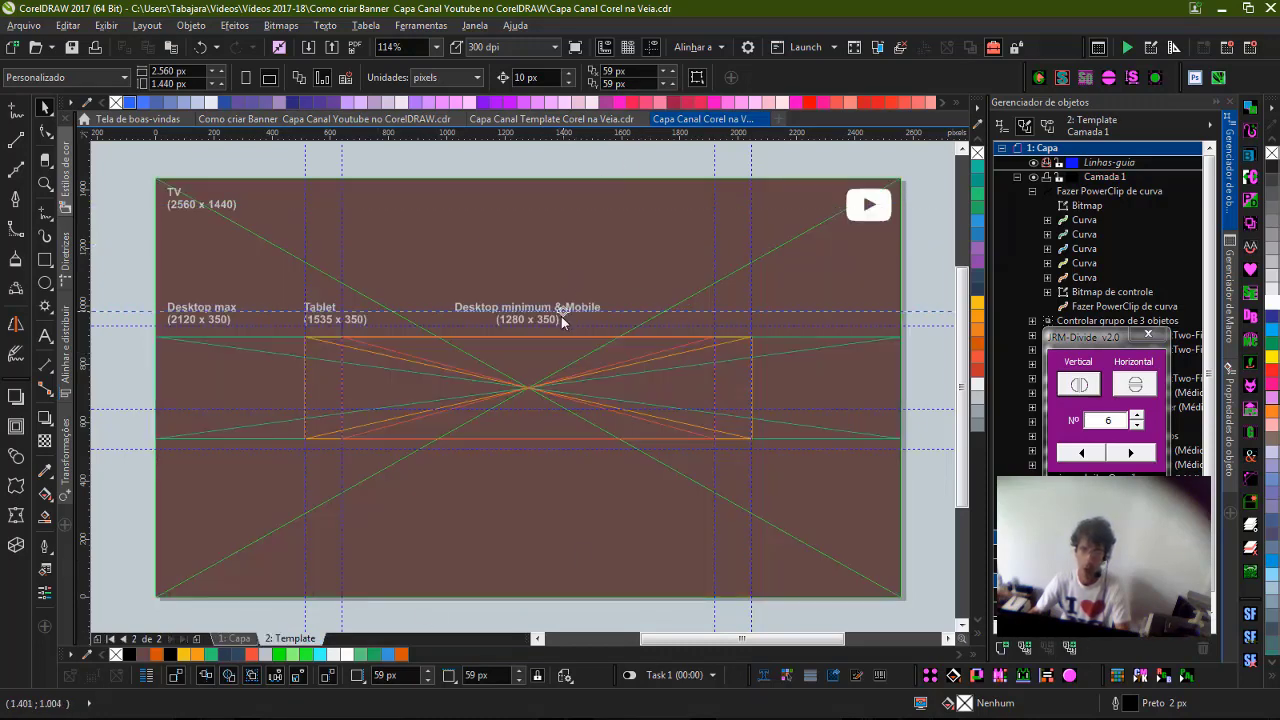
pyautogui.click(548, 338)
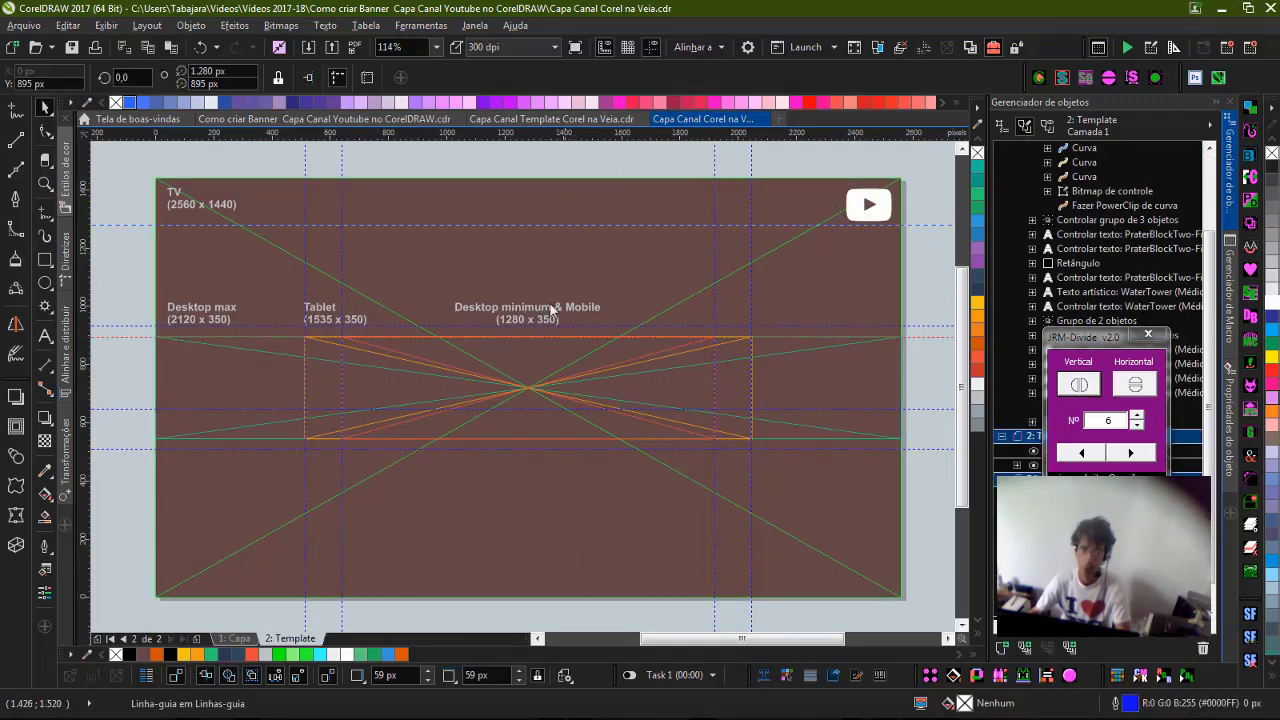
pyautogui.moveTo(527, 437); pyautogui.dragTo(527, 438)
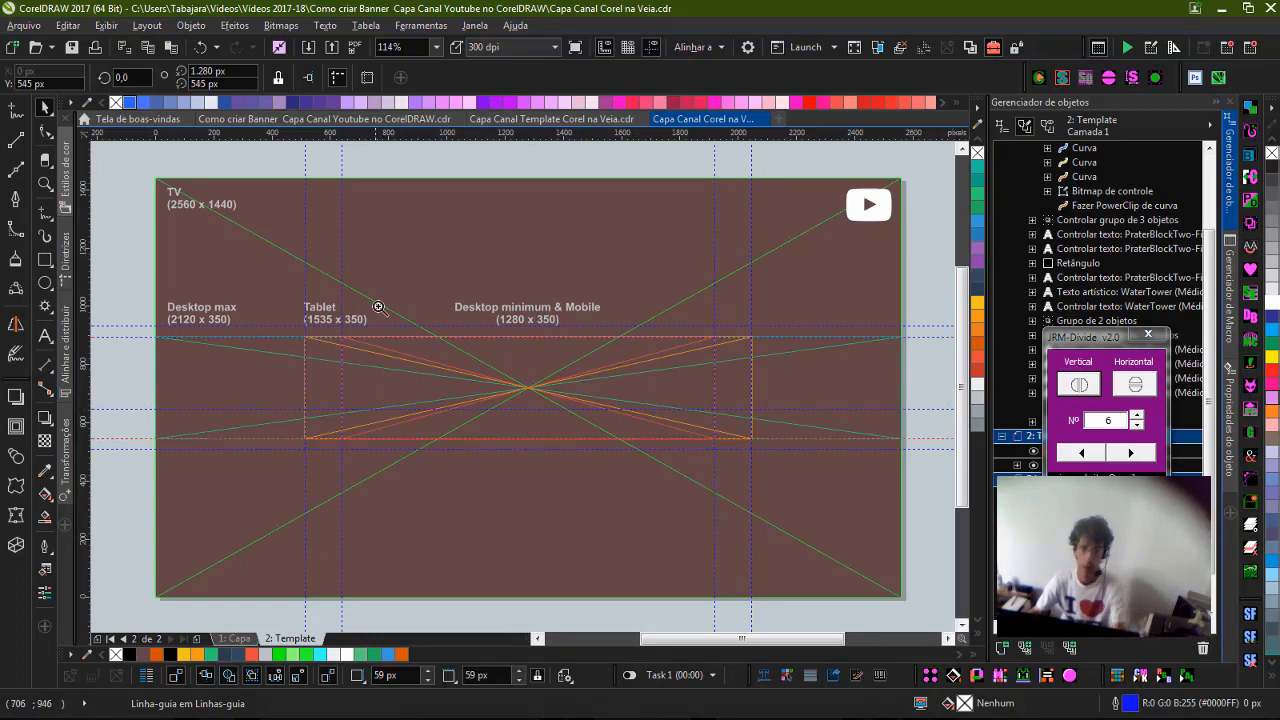
pyautogui.moveTo(617, 450); pyautogui.dragTo(635, 464)
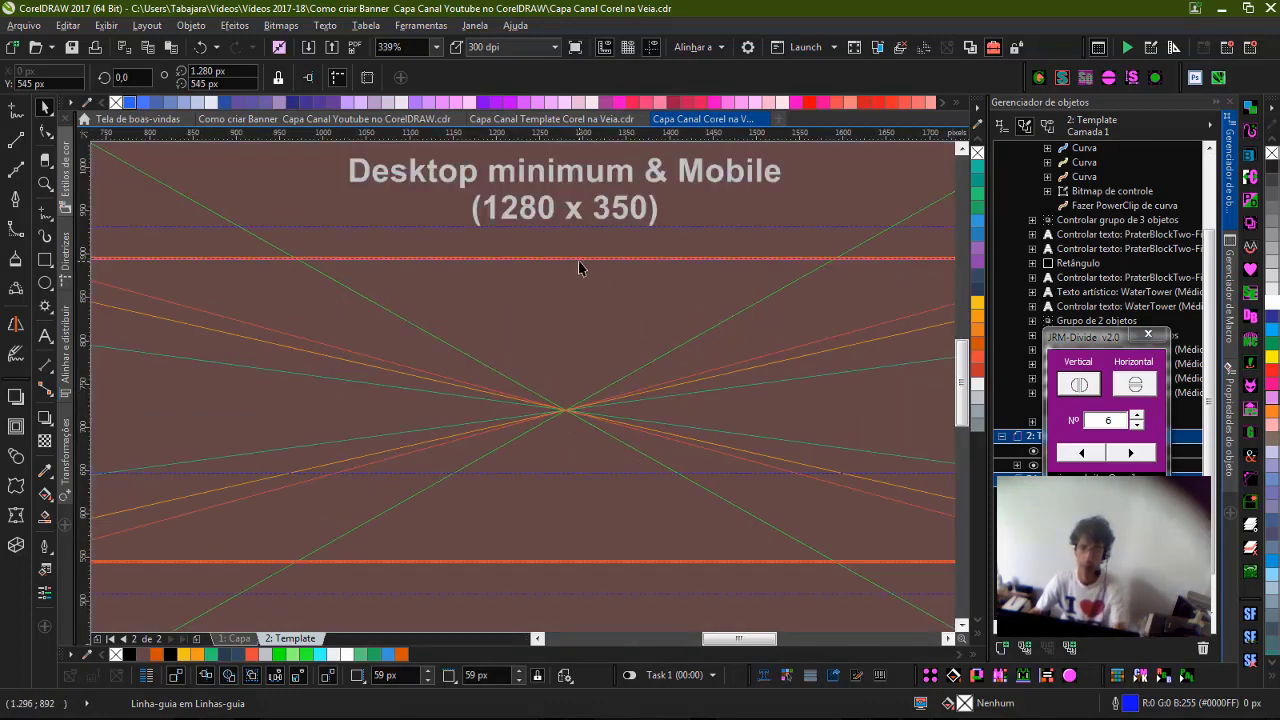
# Check the logo and slogan on the Capa page against the guidelines of the Desktop minimum & Mobile area.
pyautogui.press('pageup')
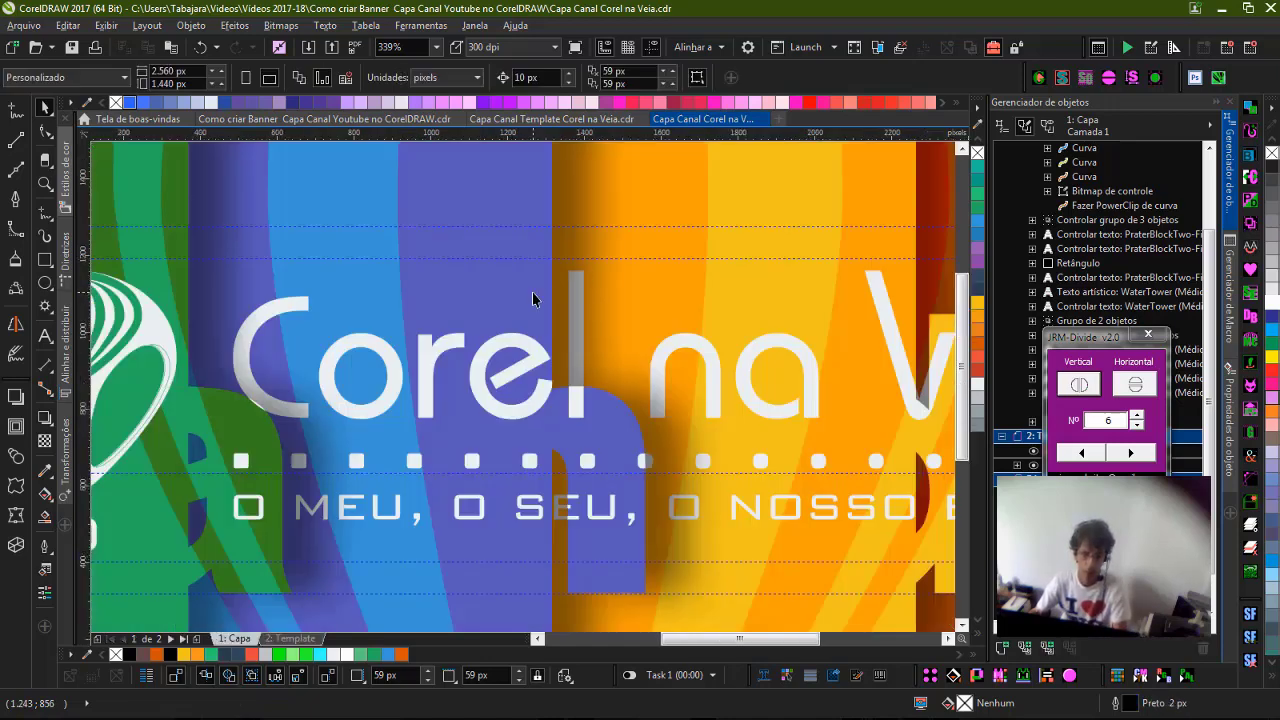
pyautogui.scroll(-3, 532, 292)
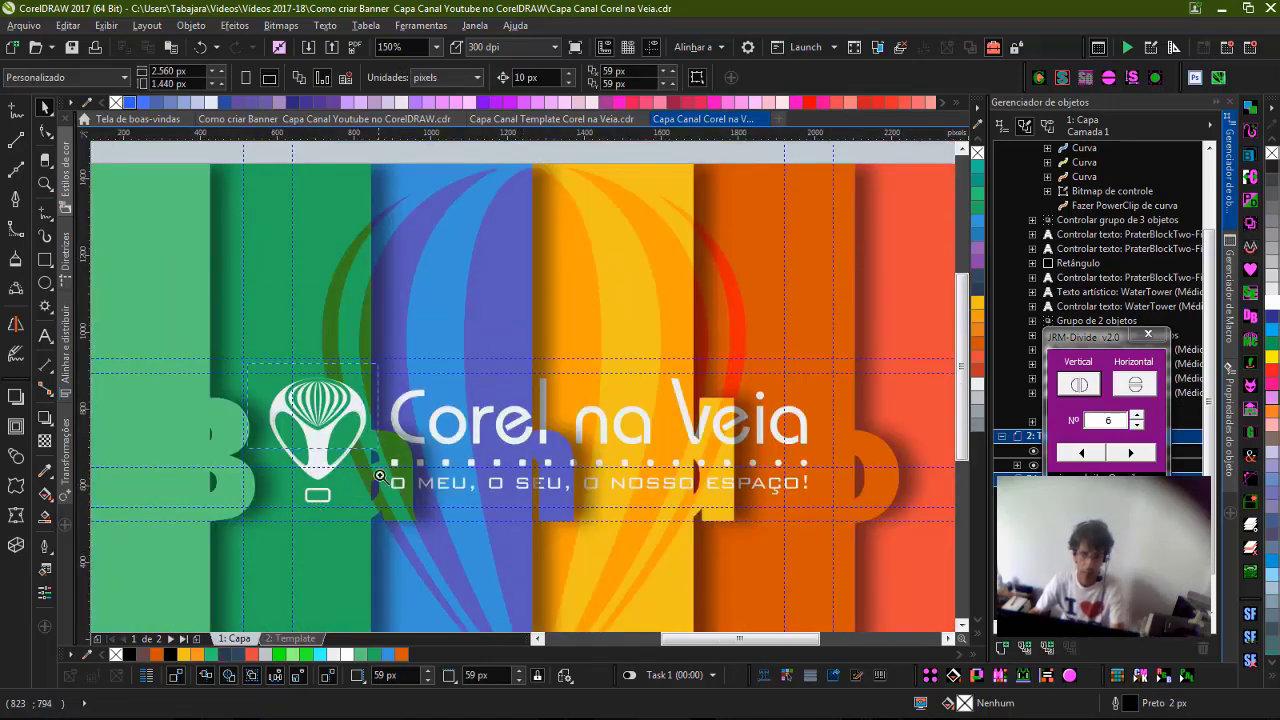
pyautogui.moveTo(395, 514); pyautogui.dragTo(395, 515)
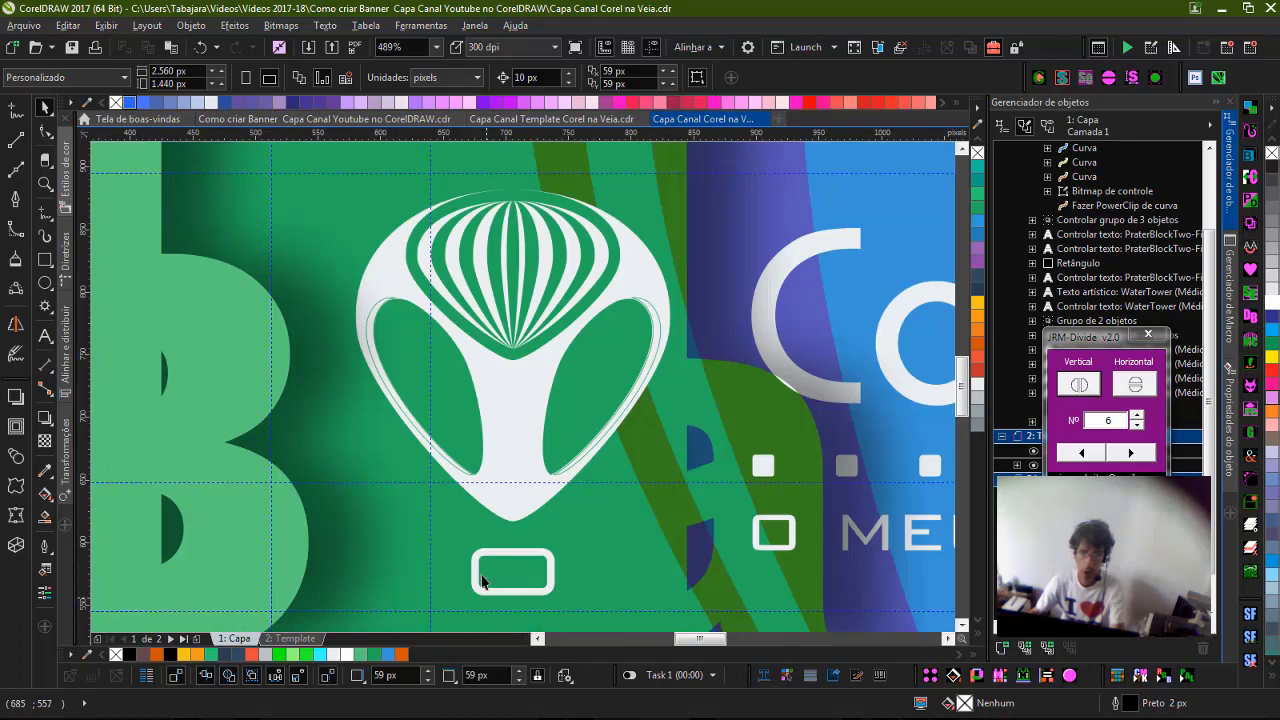
pyautogui.hotkey('shift', 'F4')
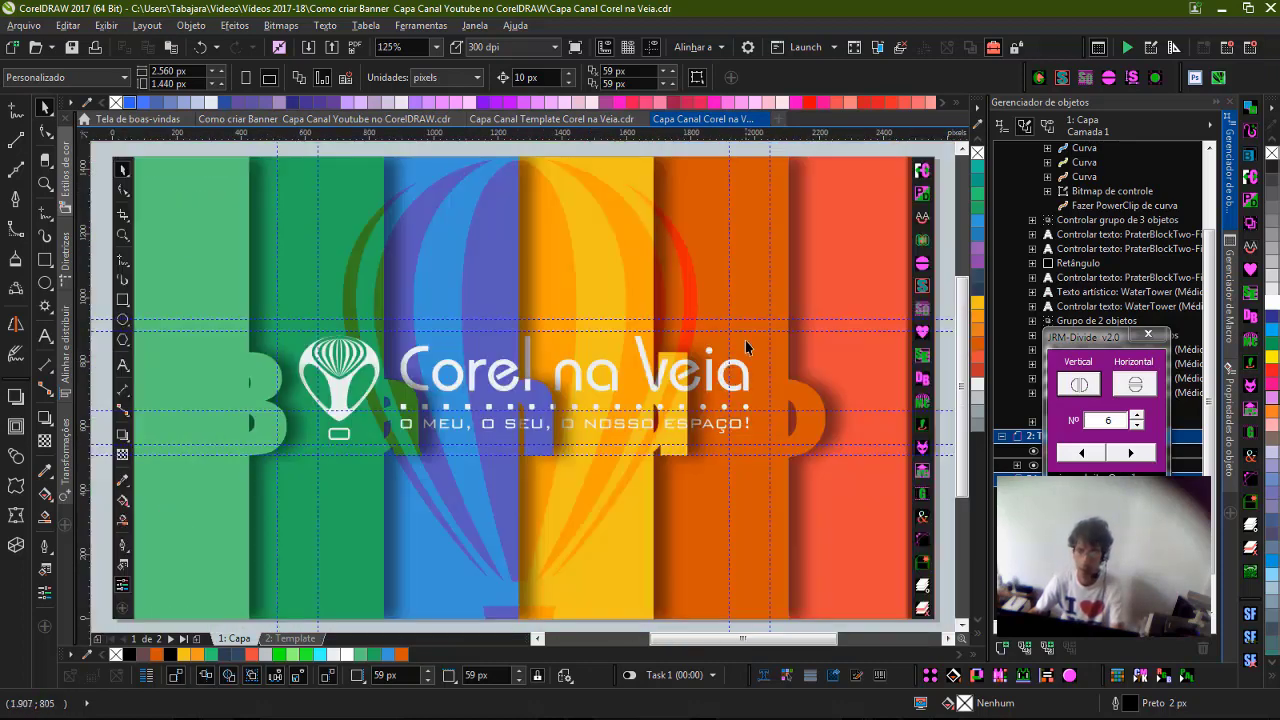
pyautogui.moveTo(789, 375); pyautogui.dragTo(789, 479)
pyautogui.hotkey('shift', 'F4')
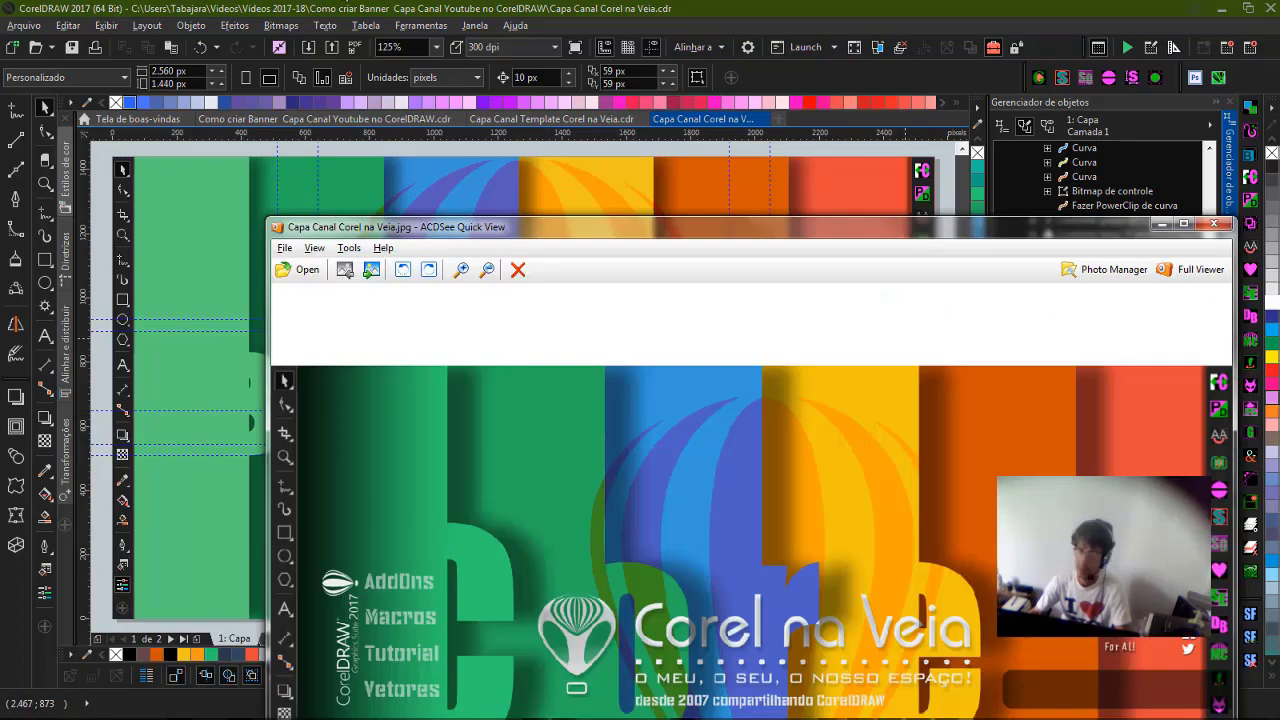
# Review the existing Capa Canal Corel na Veia.jpg in ACDSee Quick View, then permanently delete that file from the project folder.
pyautogui.moveTo(589, 225); pyautogui.dragTo(589, 2)
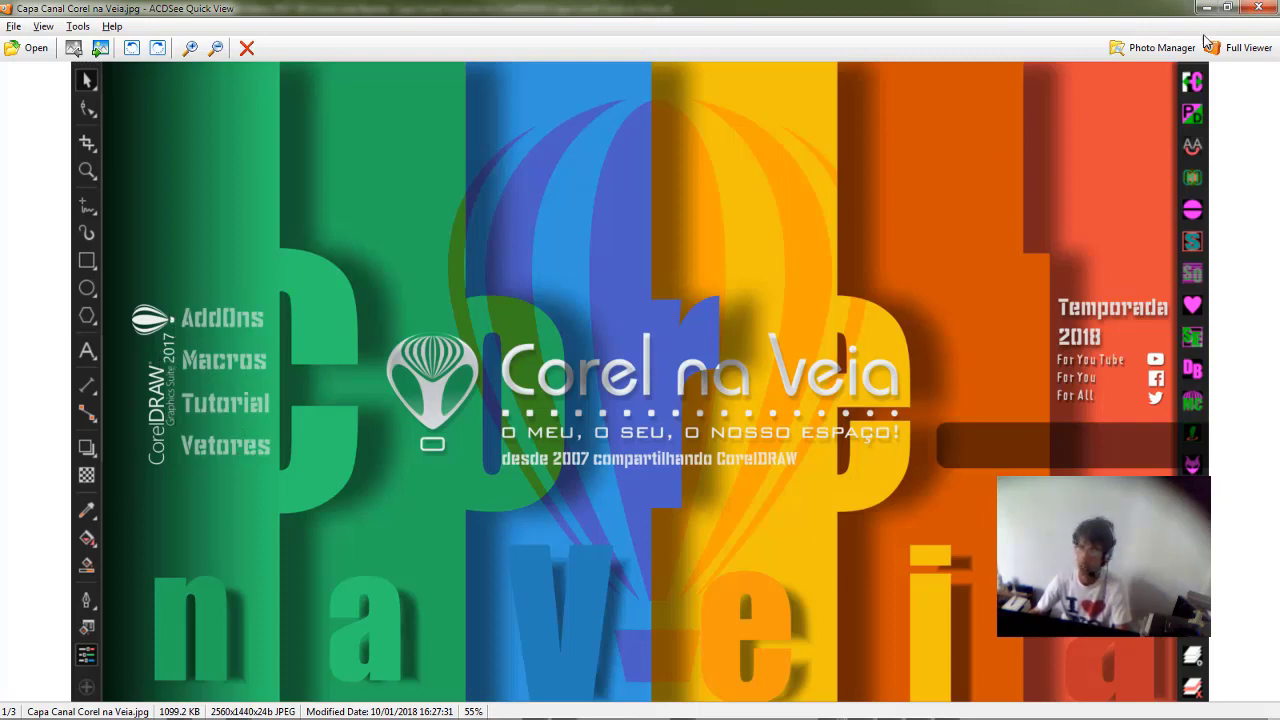
pyautogui.click(1256, 8)
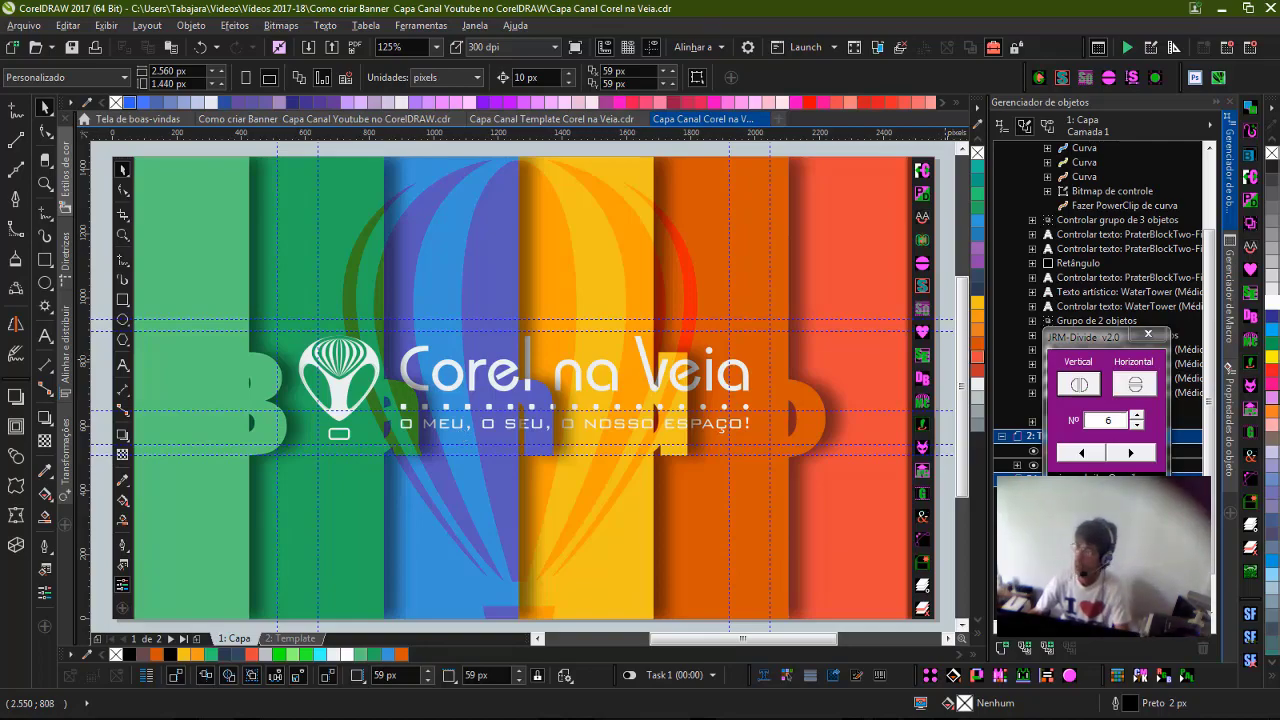
pyautogui.moveTo(1279, 10); pyautogui.dragTo(588, 145)
pyautogui.moveTo(975, 133); pyautogui.dragTo(923, 285)
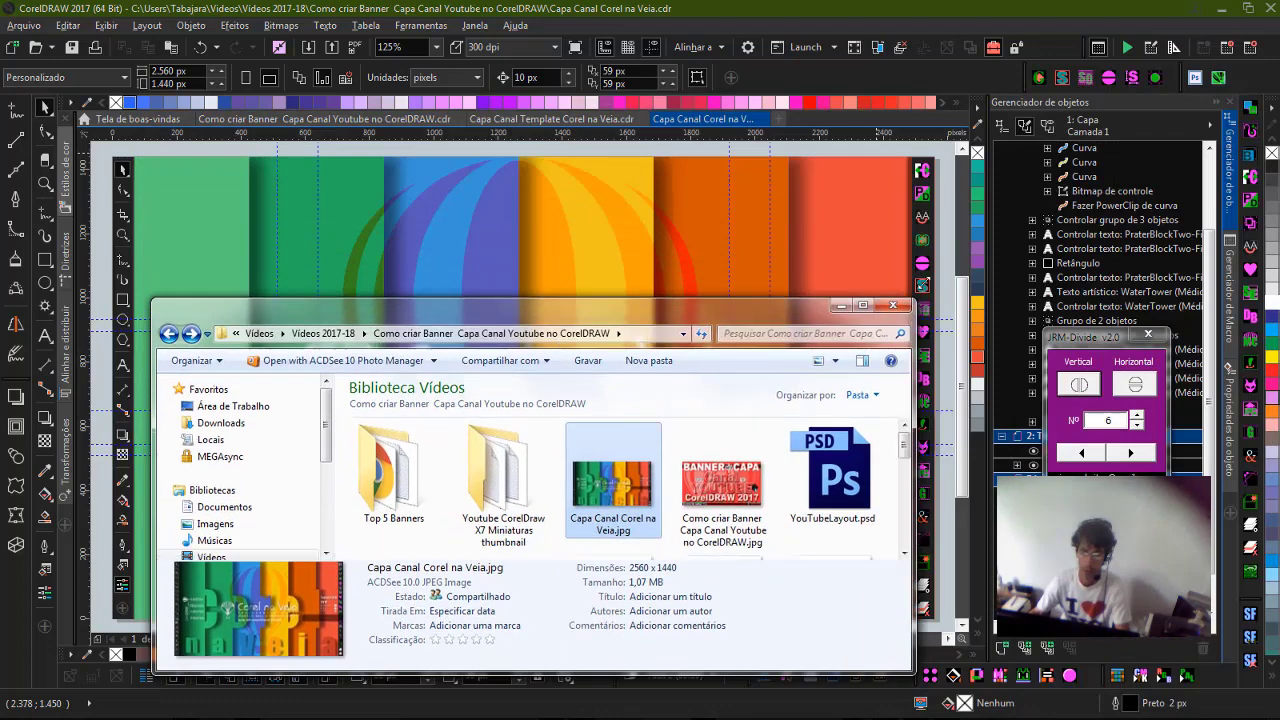
pyautogui.hotkey('shift', 'Delete')
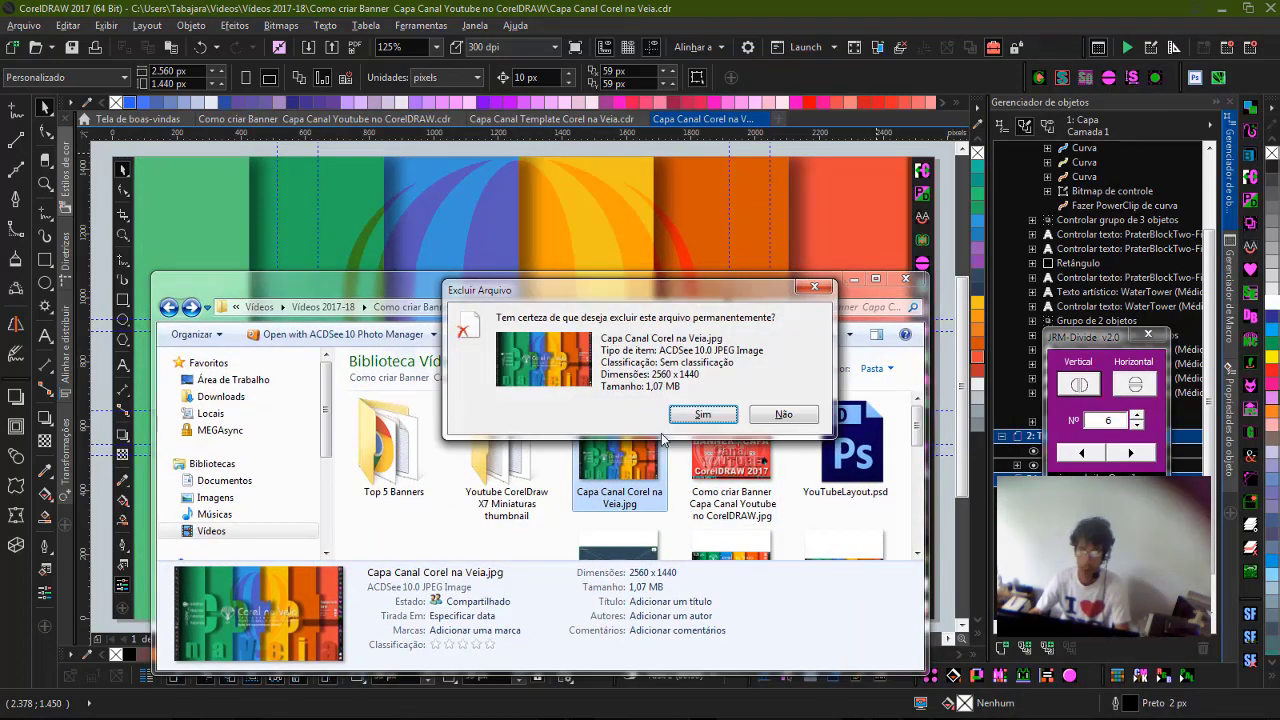
pyautogui.click(703, 414)
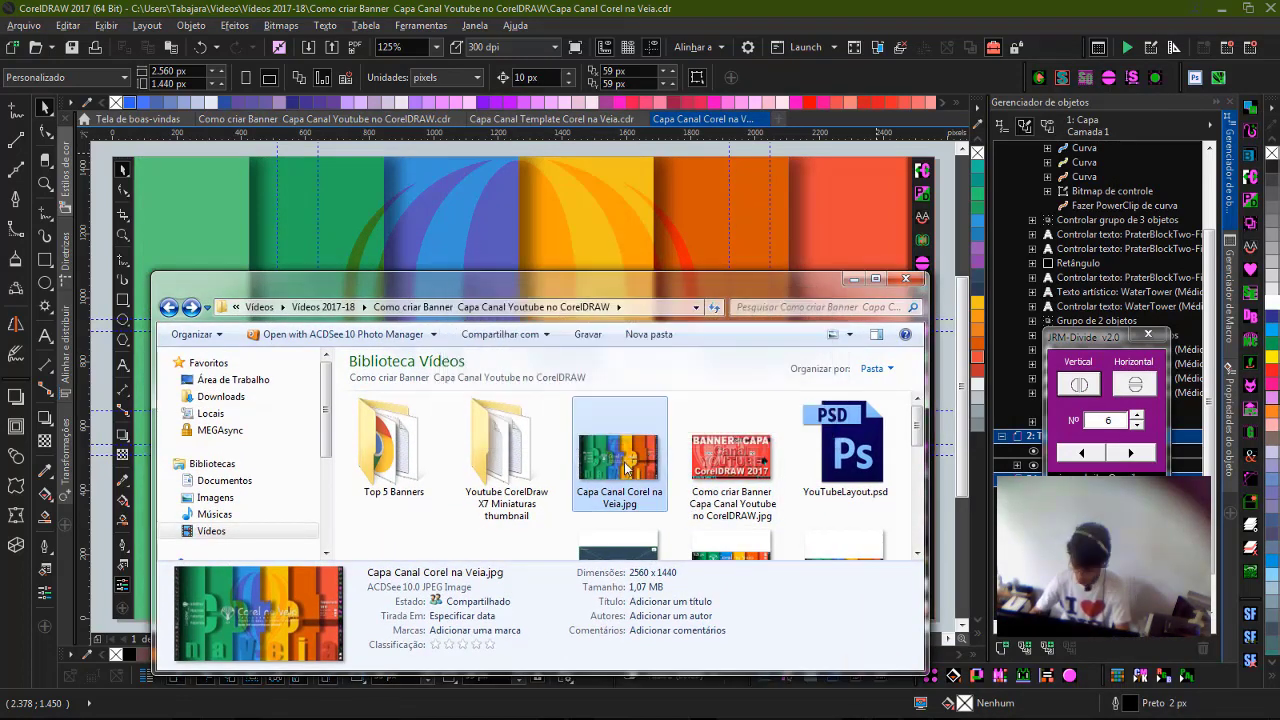
# Permanently delete Capa Canal Corel na Veia.jpg from the project folder.
pyautogui.hotkey('shift', 'Delete')
pyautogui.press('Return')
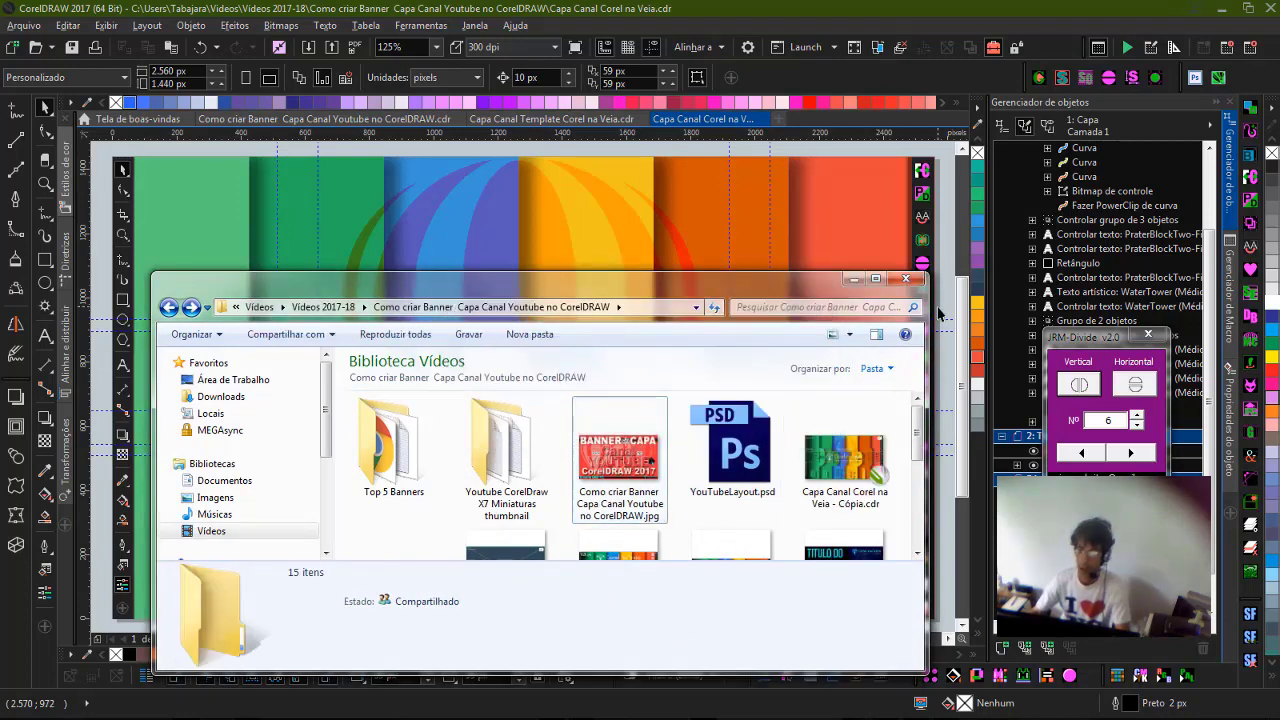
# Tile CorelDRAW and the project folder window side by side, and collapse the object manager to give the Capa page more room.
pyautogui.click(1245, 13)
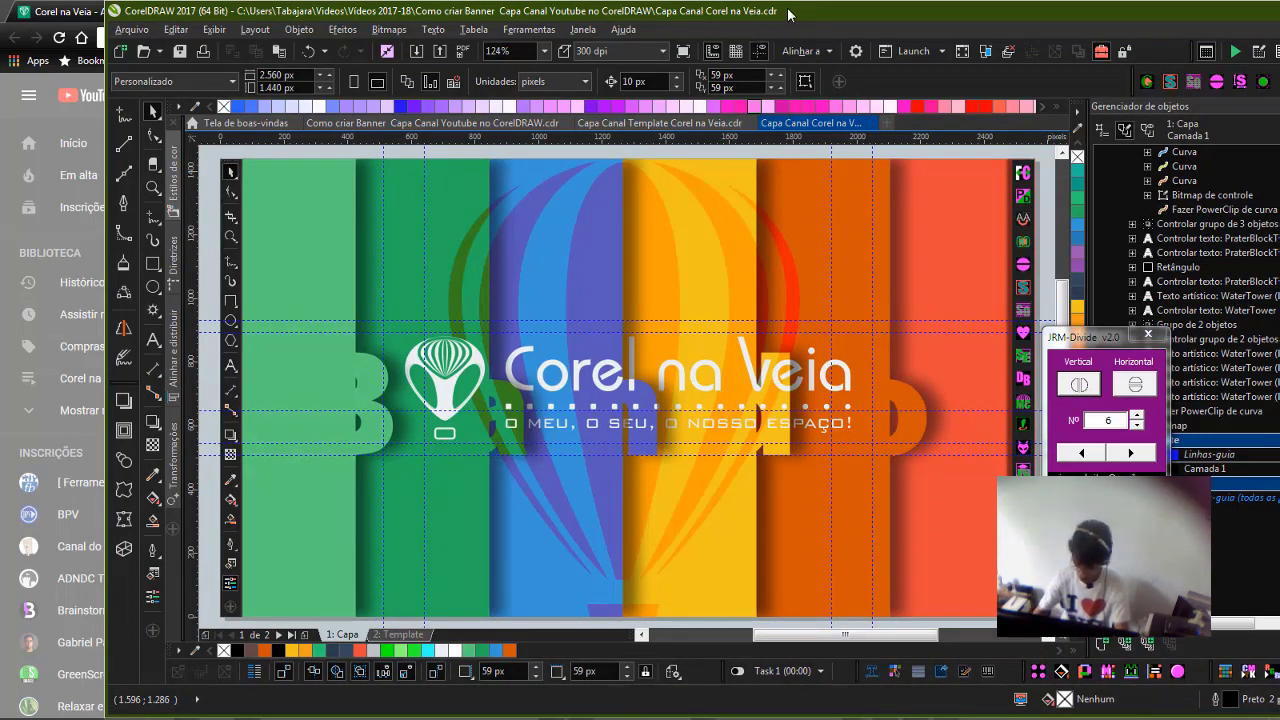
pyautogui.press('super+Left')
pyautogui.click(823, 287)
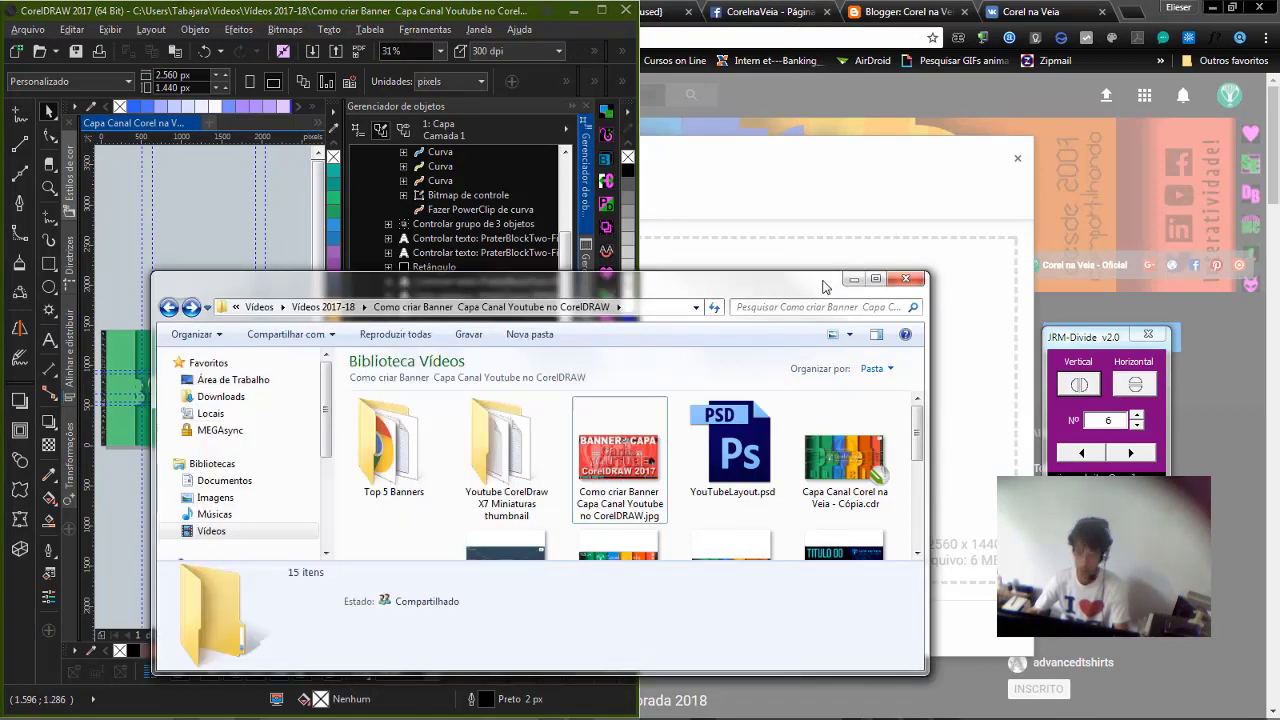
pyautogui.press('super+Right')
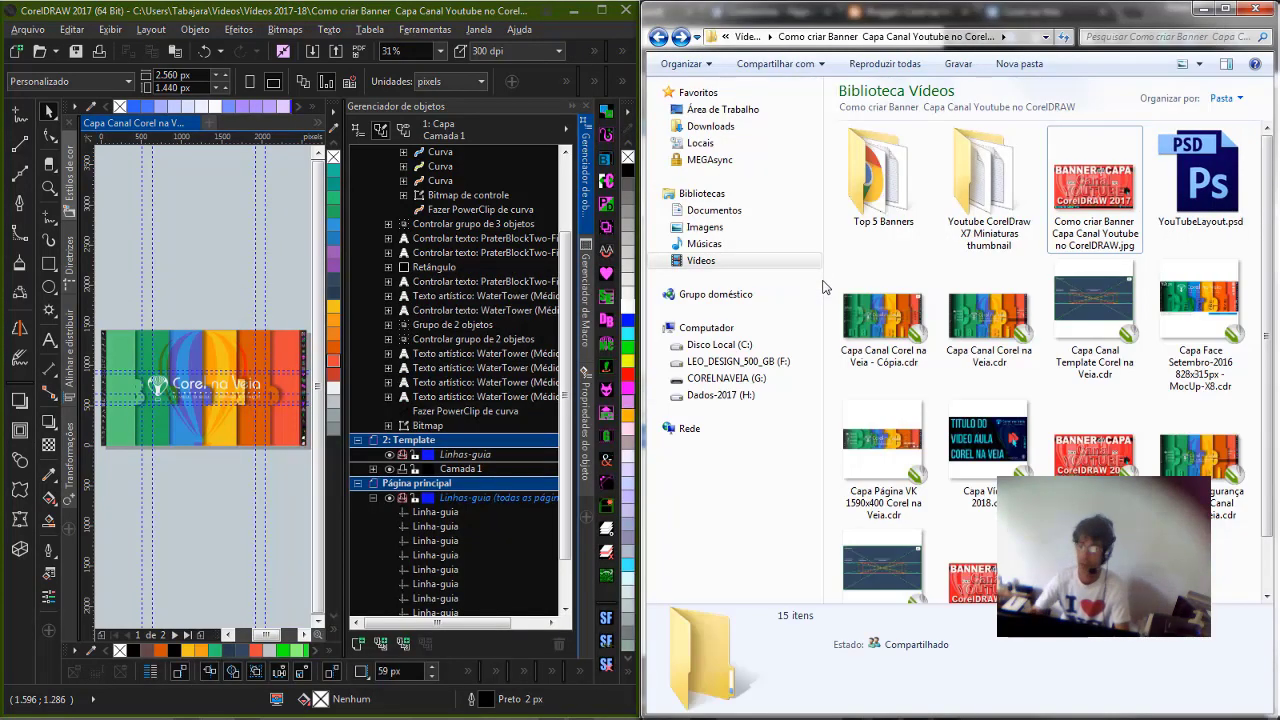
pyautogui.click(264, 264)
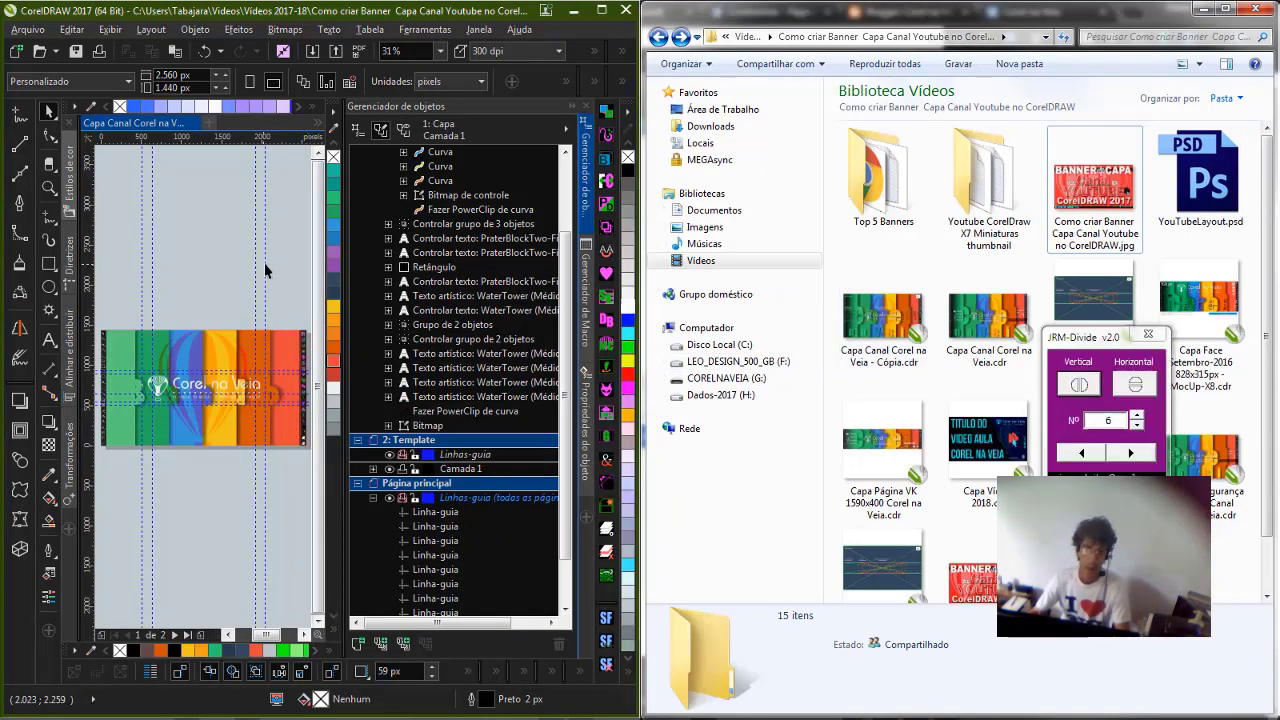
pyautogui.click(570, 106)
pyautogui.click(580, 243)
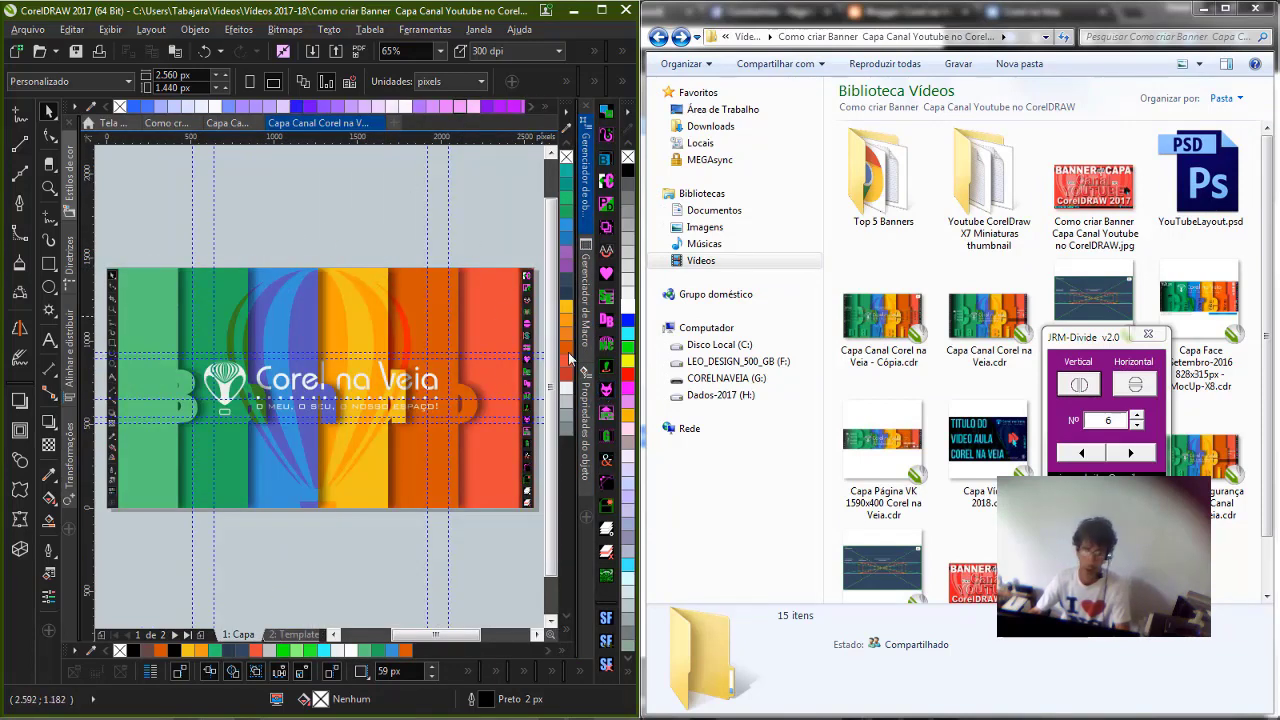
# Export the current Capa page as a JPG with Rion jpeg at 300 dpi and 100% quality into the document's own folder.
pyautogui.click(607, 414)
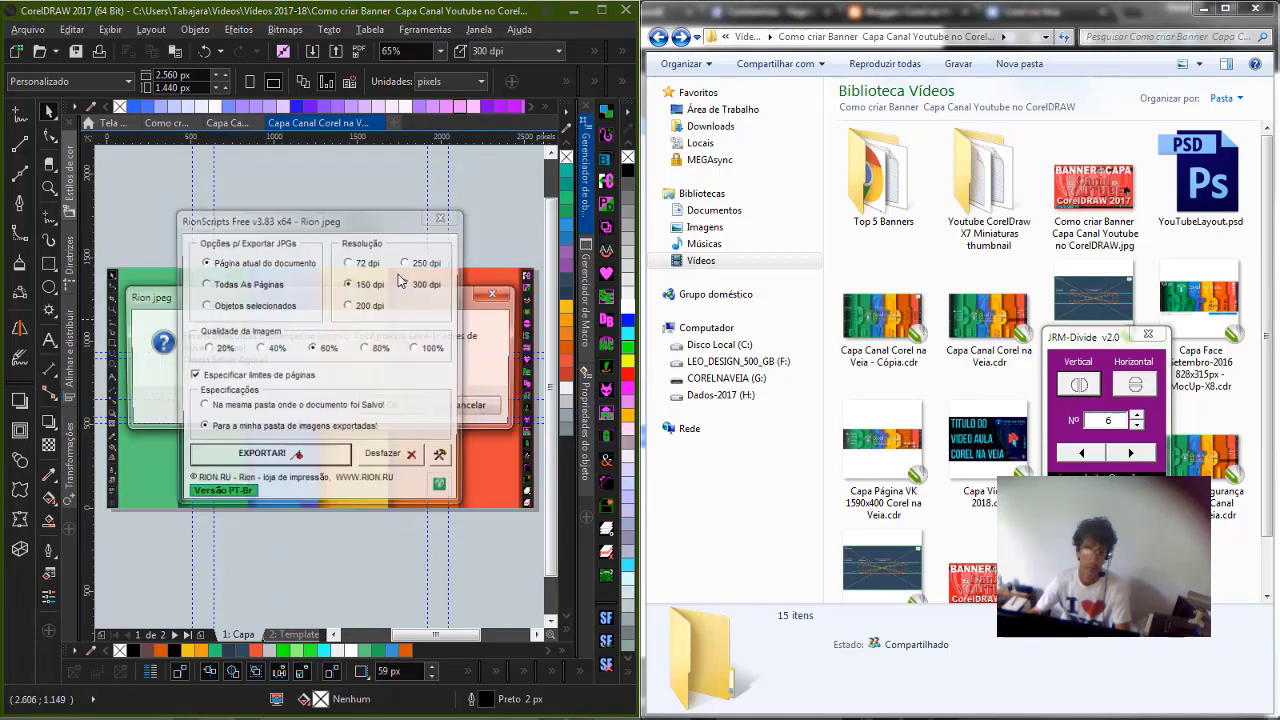
pyautogui.click(392, 406)
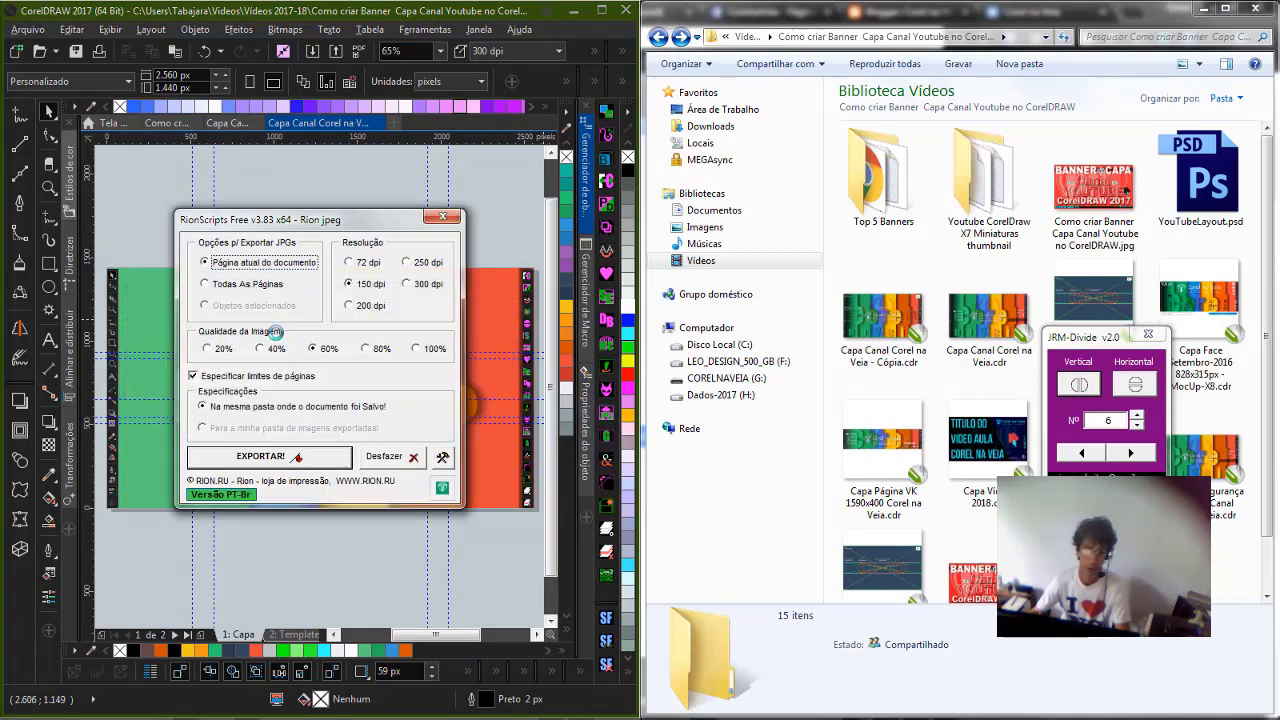
pyautogui.click(421, 285)
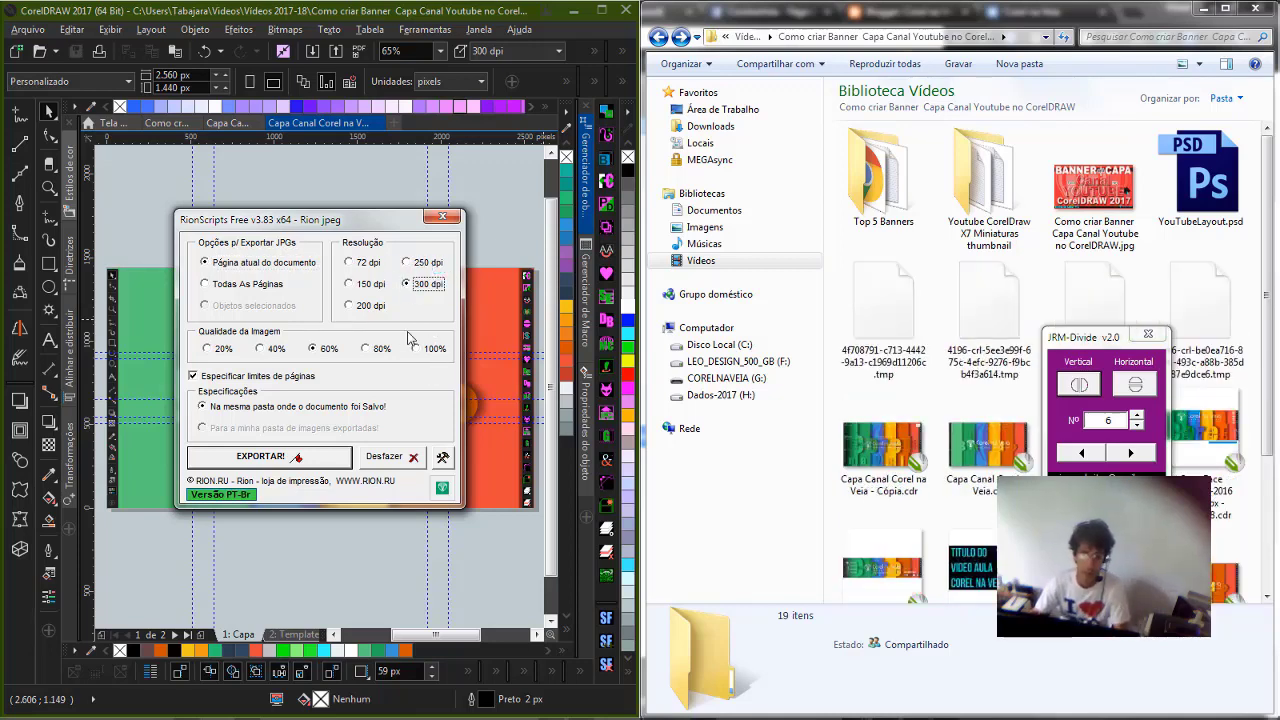
pyautogui.click(416, 349)
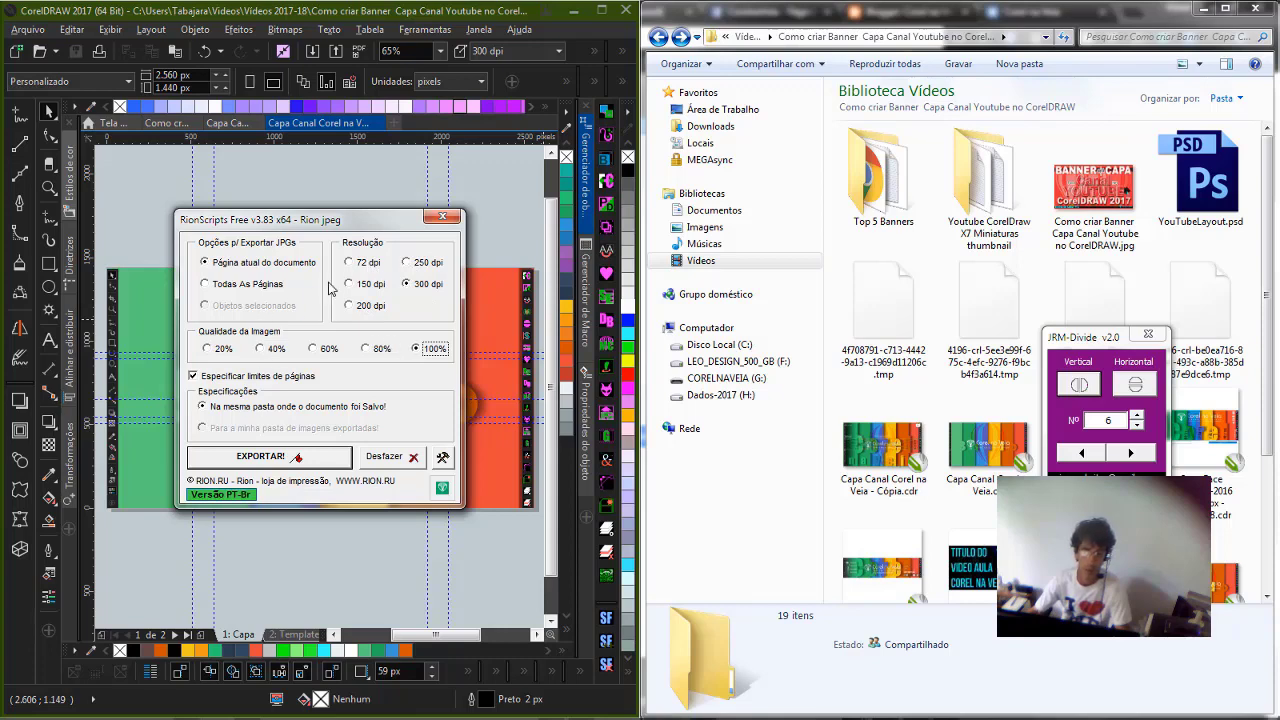
pyautogui.click(338, 462)
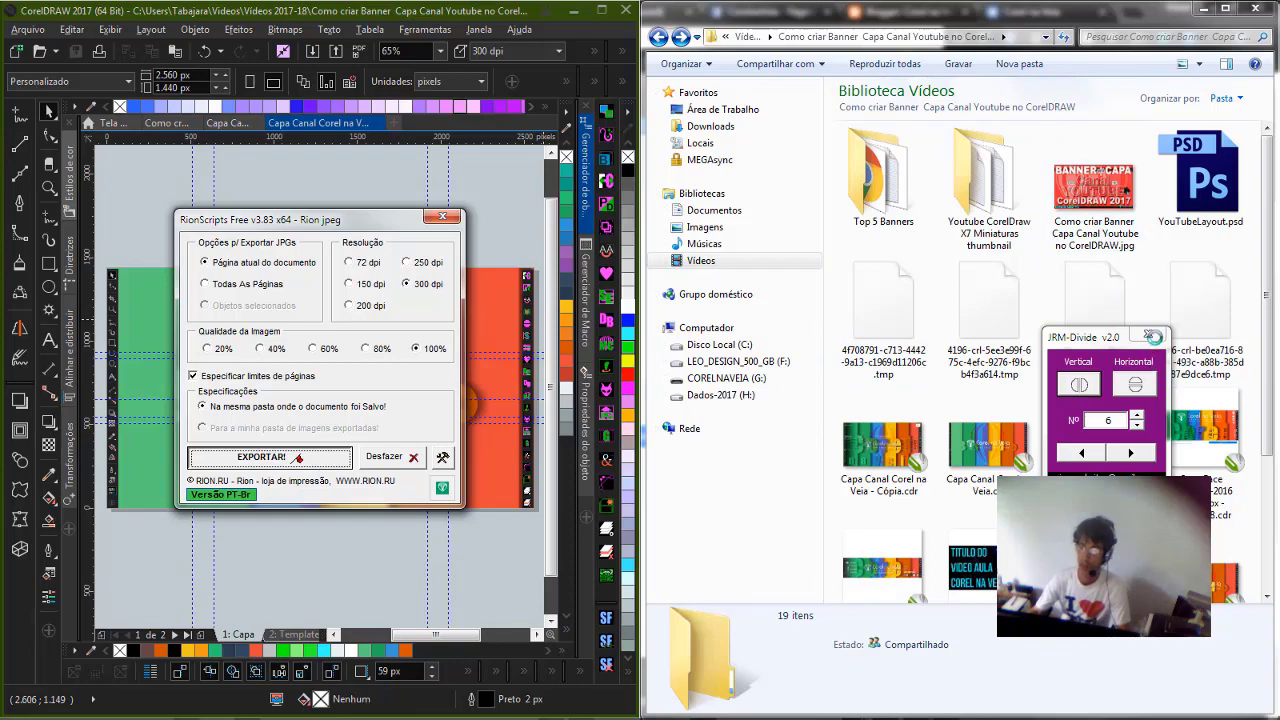
# View the exported Capa Canal Corel na Veia.jpg in ACDSee Quick View and close the viewer.
pyautogui.click(1110, 200)
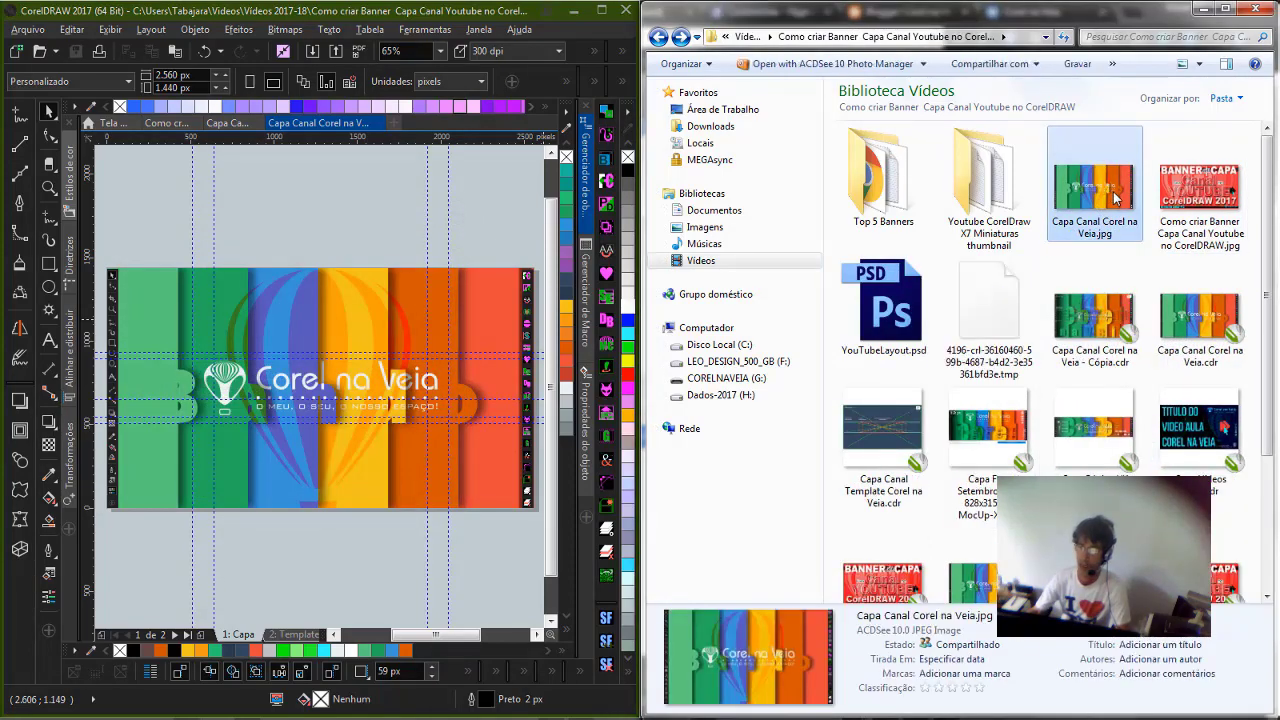
pyautogui.doubleClick(1105, 200)
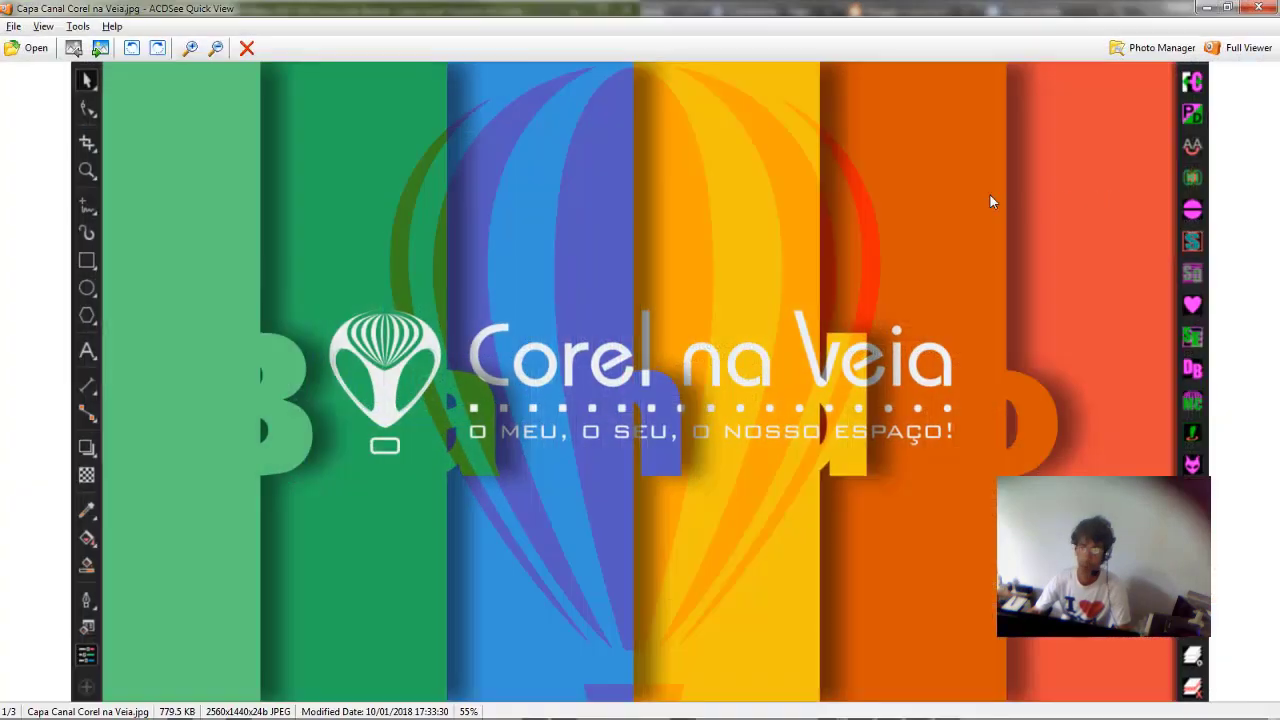
pyautogui.click(1257, 8)
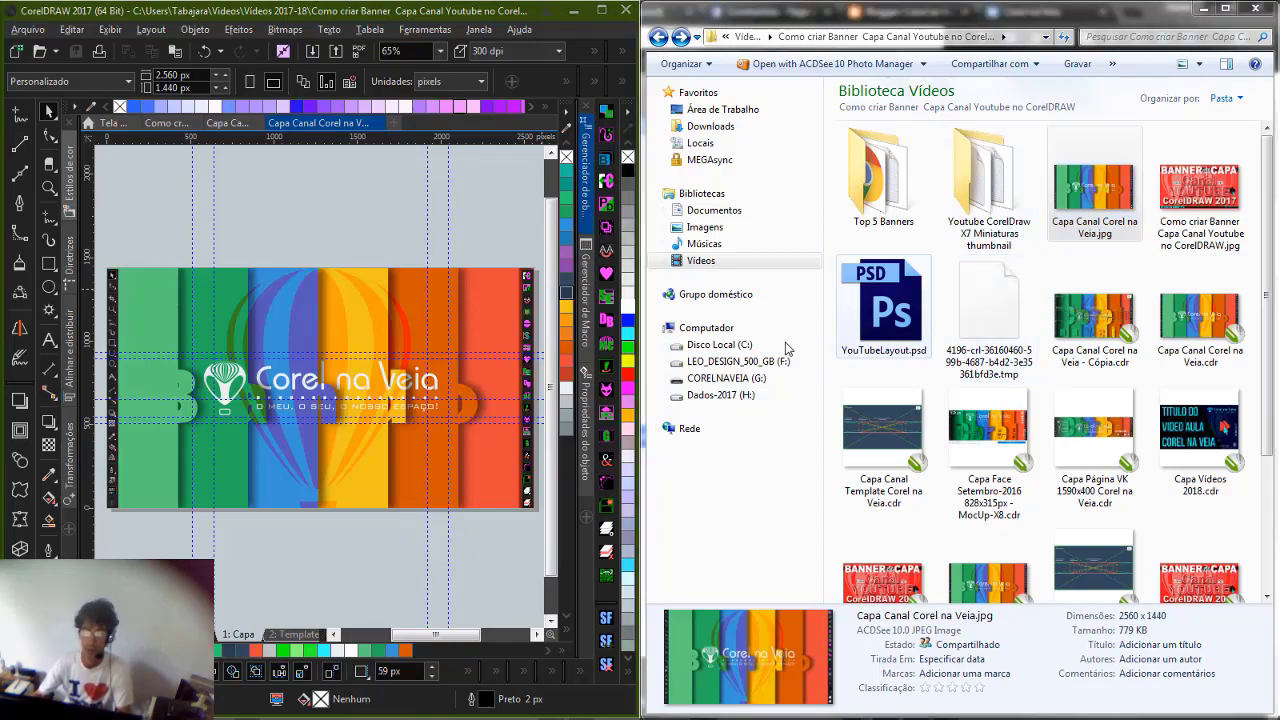
# Load Capa Canal Corel na Veia.jpg into YouTube's channel art upload in Chrome, preview it on desktop, TV and mobile, and cancel the upload.
pyautogui.hotkey('alt', 'Tab')
pyautogui.hotkey('alt', 'Tab')
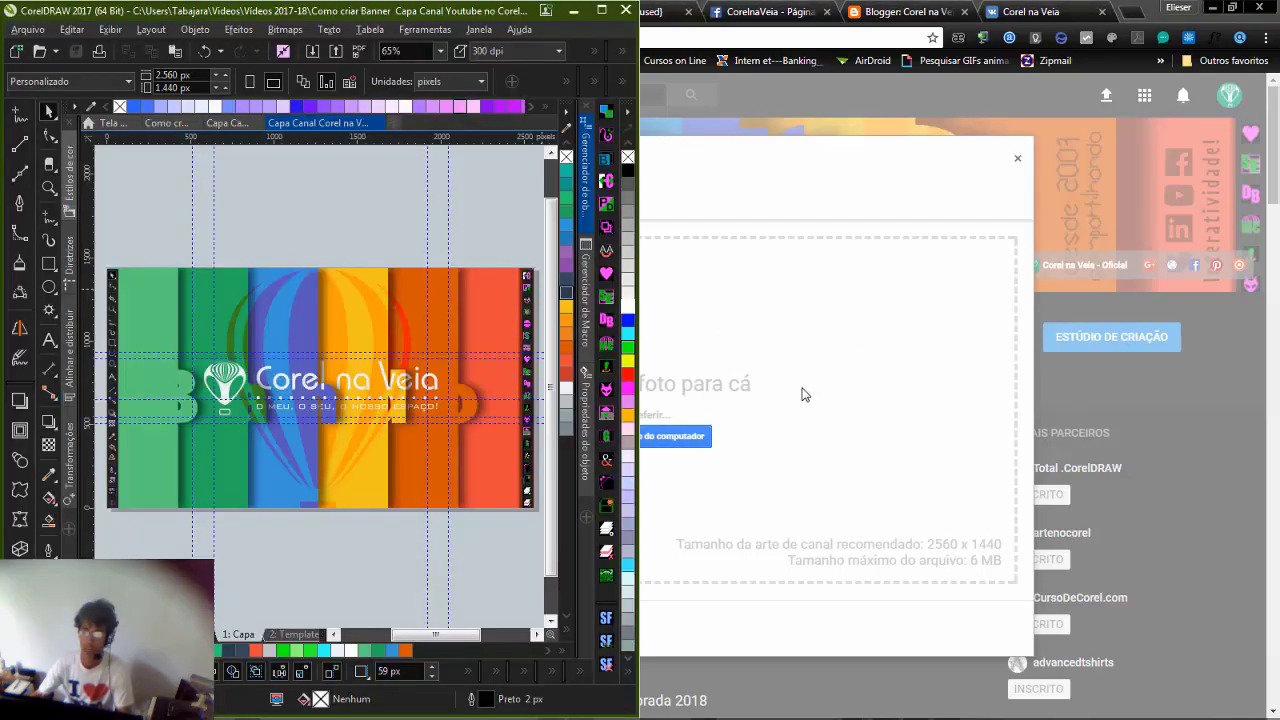
pyautogui.hotkey('alt', 'Tab')
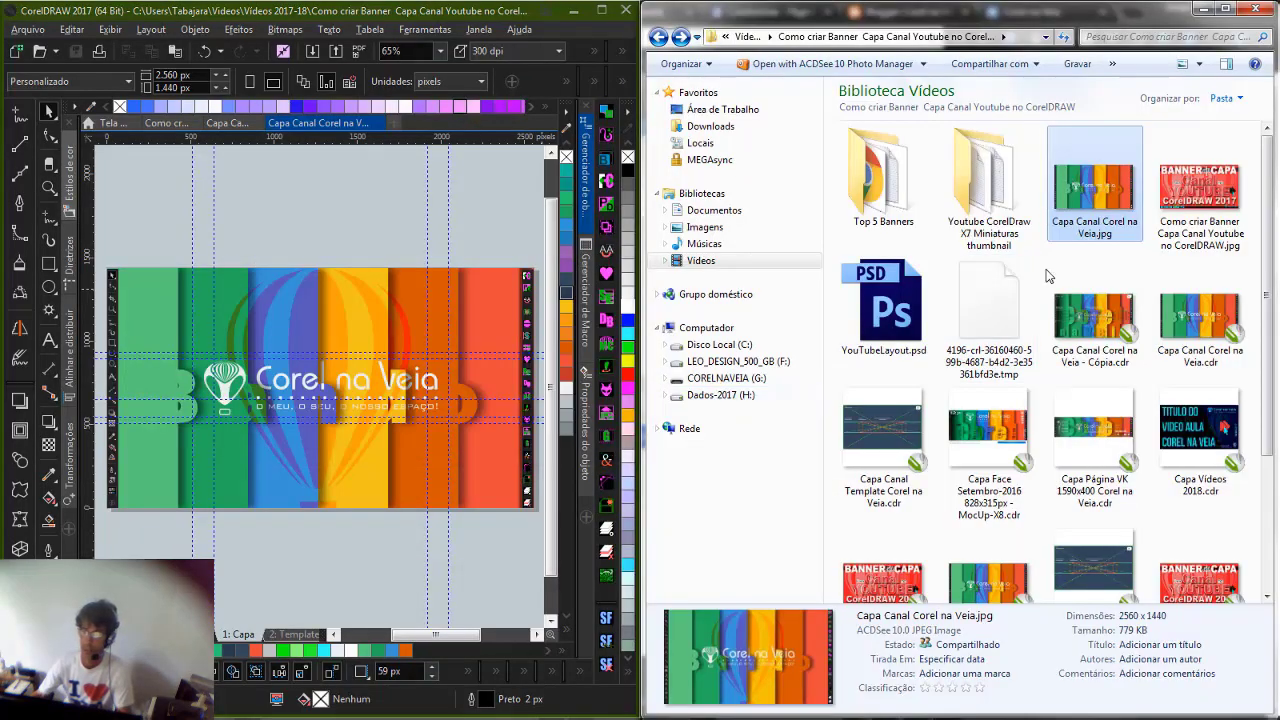
pyautogui.moveTo(1046, 271); pyautogui.dragTo(689, 369)
pyautogui.hotkey('alt', 'Tab')
pyautogui.hotkey('alt', 'Tab')
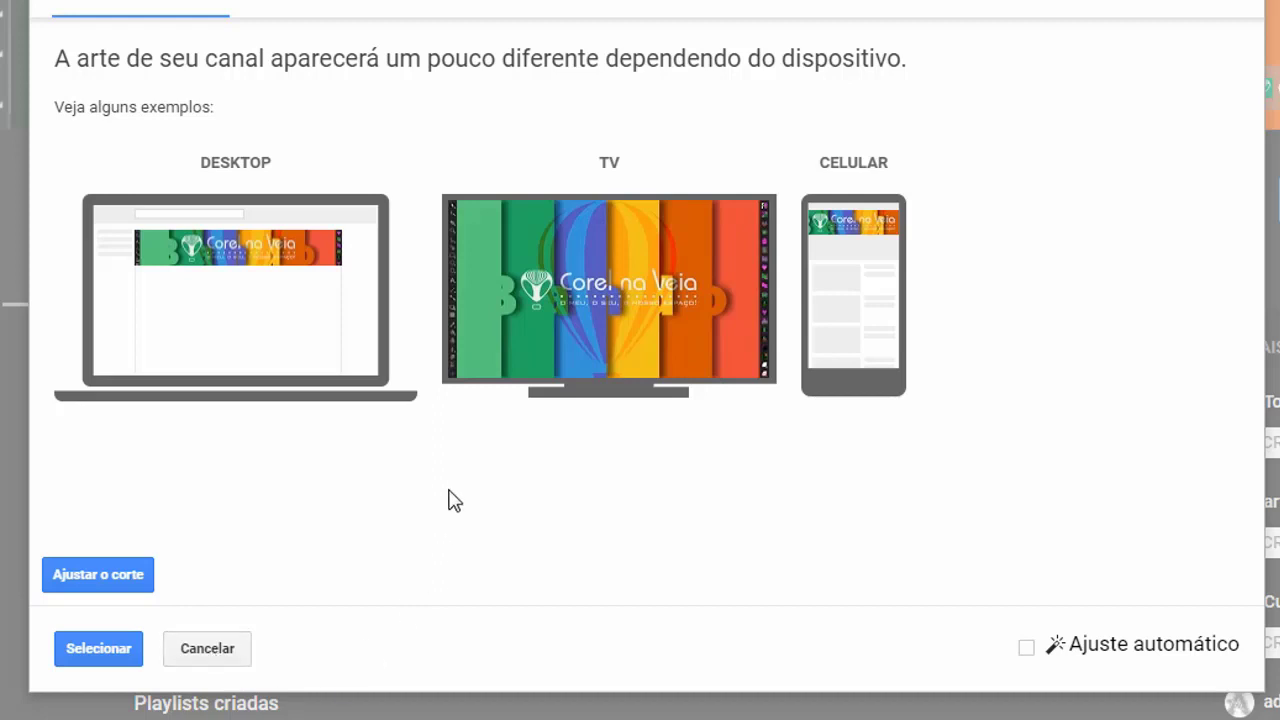
pyautogui.click(236, 648)
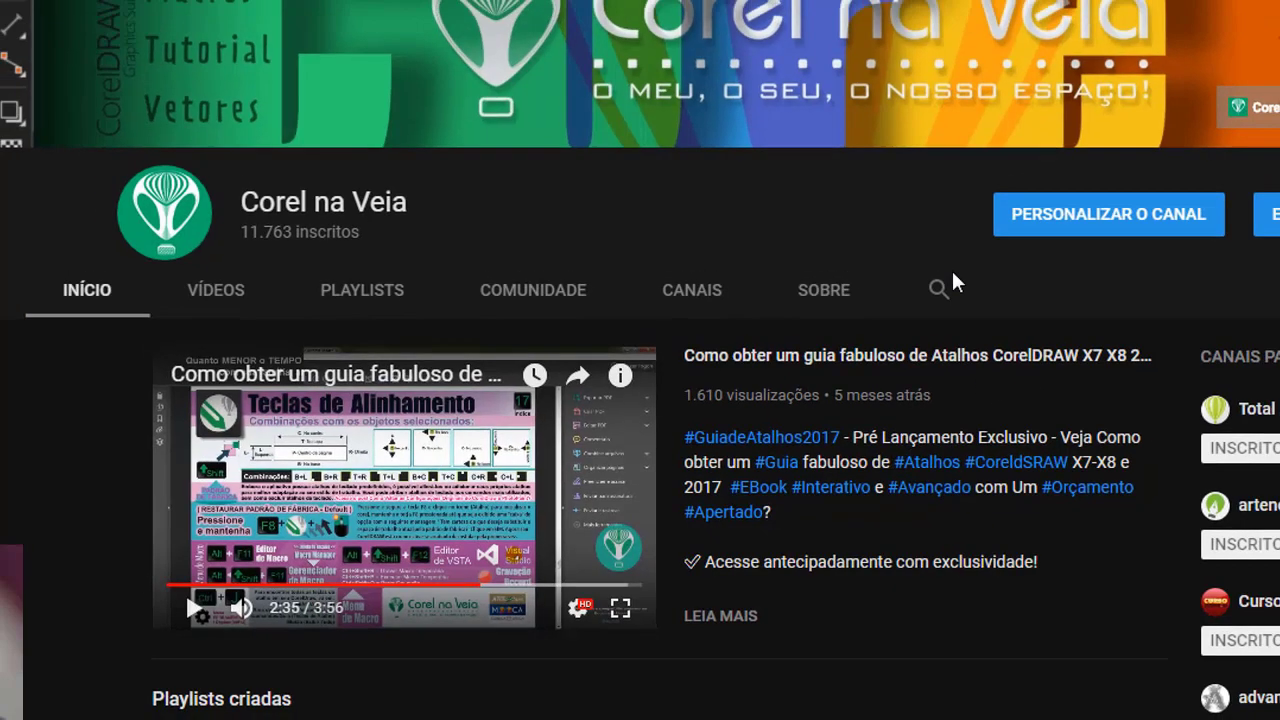
# Return to CorelDRAW, maximize its window and show the Template page.
pyautogui.hotkey('alt', 'Tab')
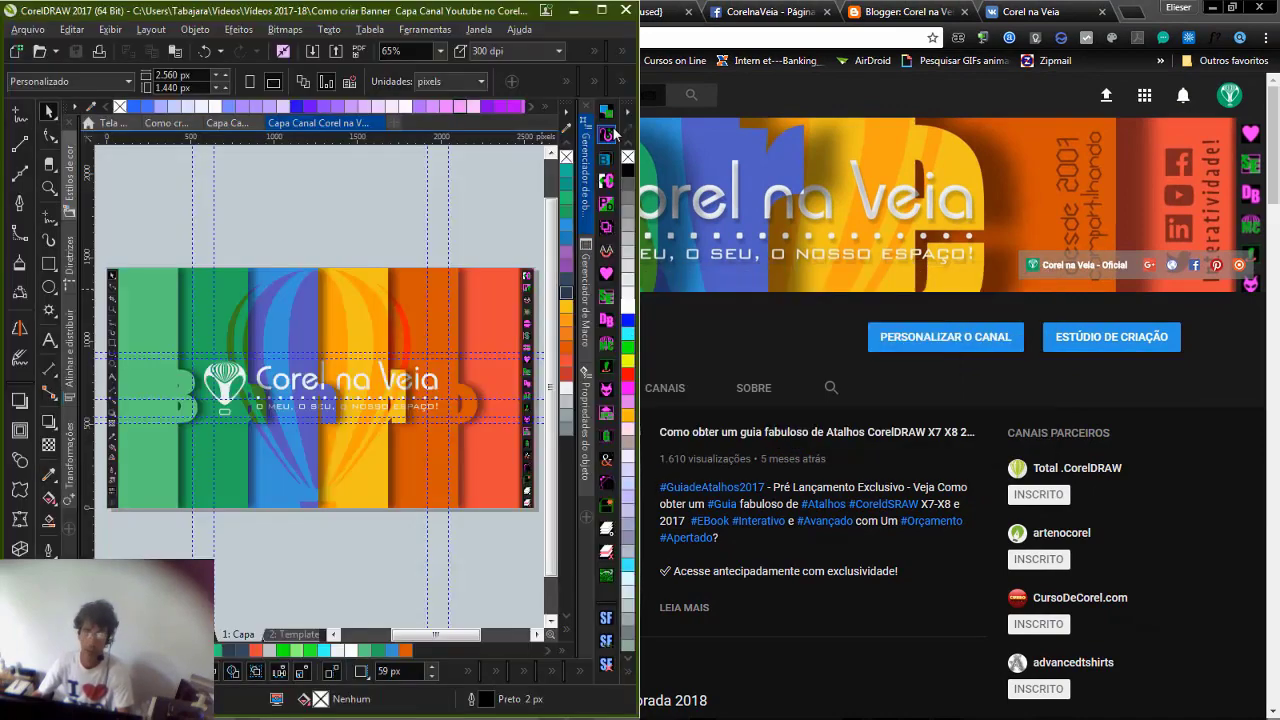
pyautogui.click(602, 11)
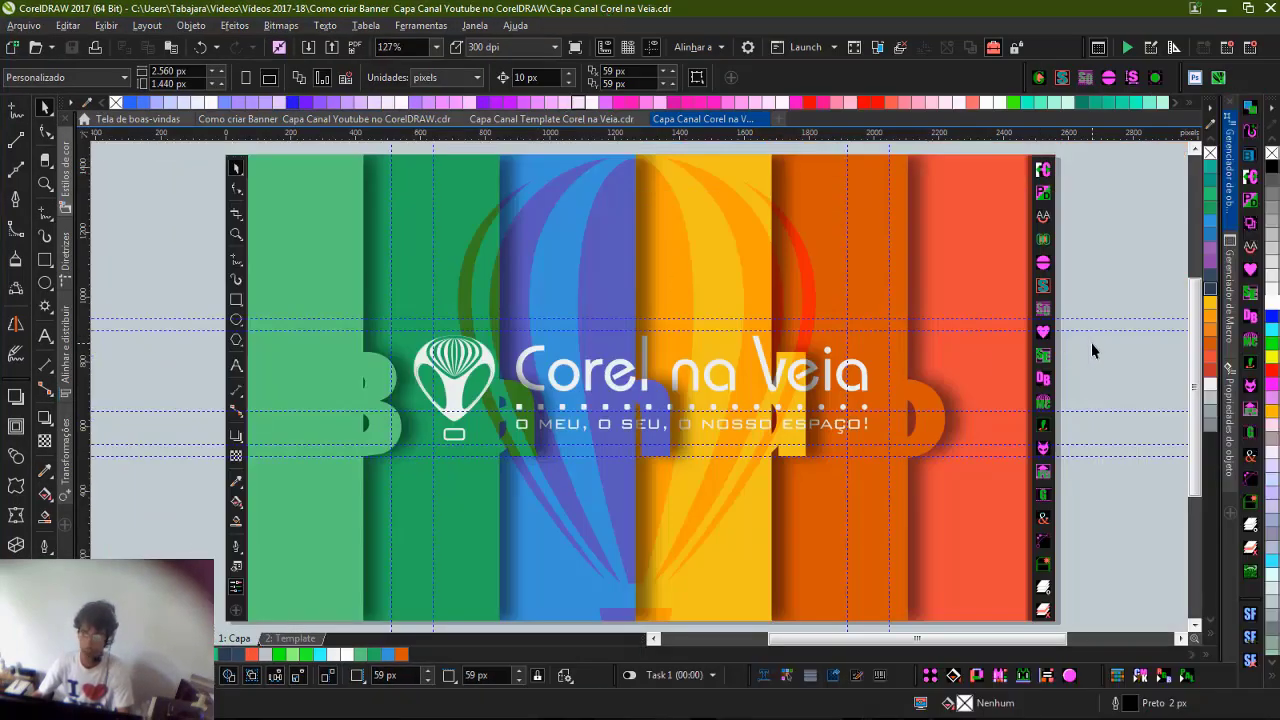
pyautogui.click(291, 638)
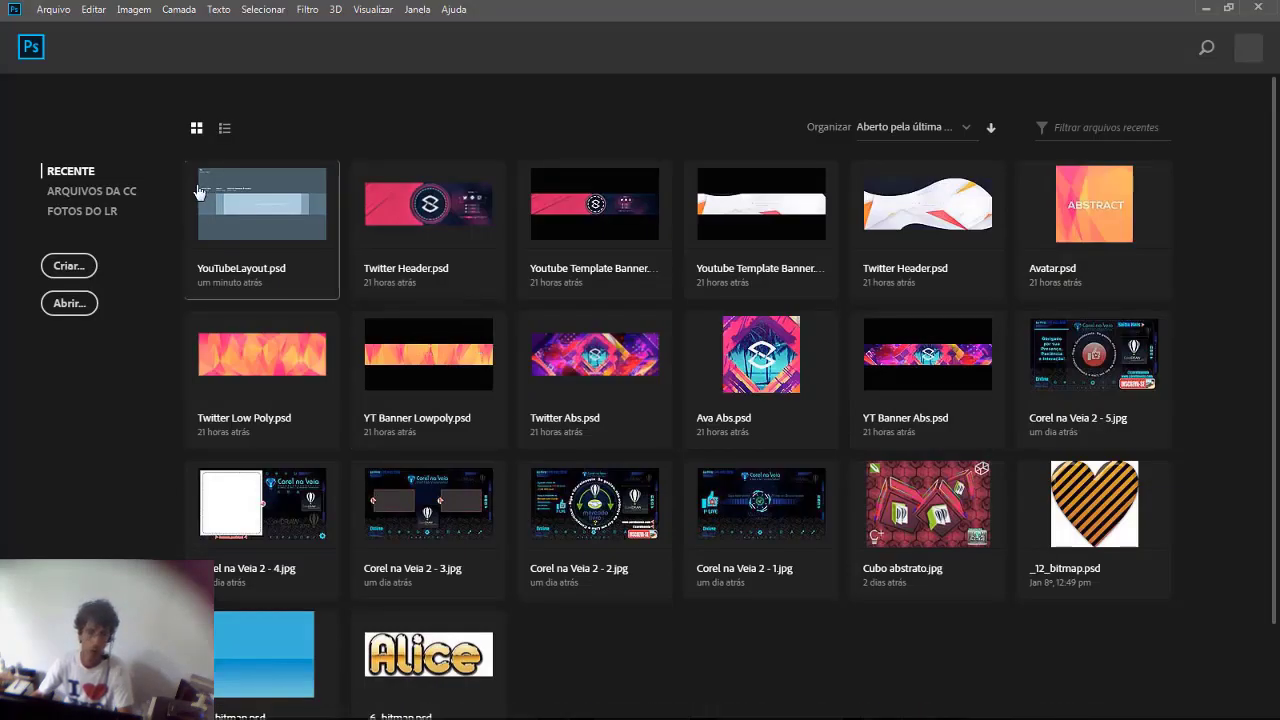
# Open YouTubeLayout.psd in Photoshop without resolving its missing fonts, and select the TV layer.
pyautogui.click(200, 193)
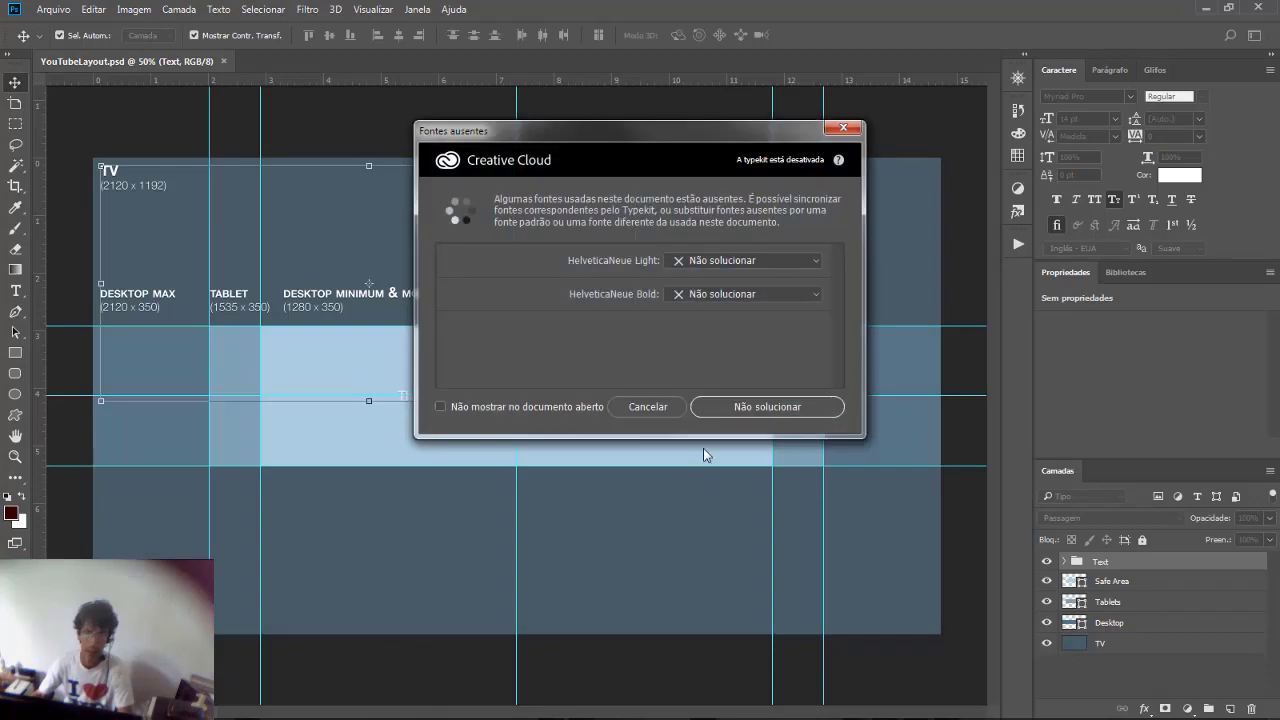
pyautogui.click(652, 404)
pyautogui.click(125, 200)
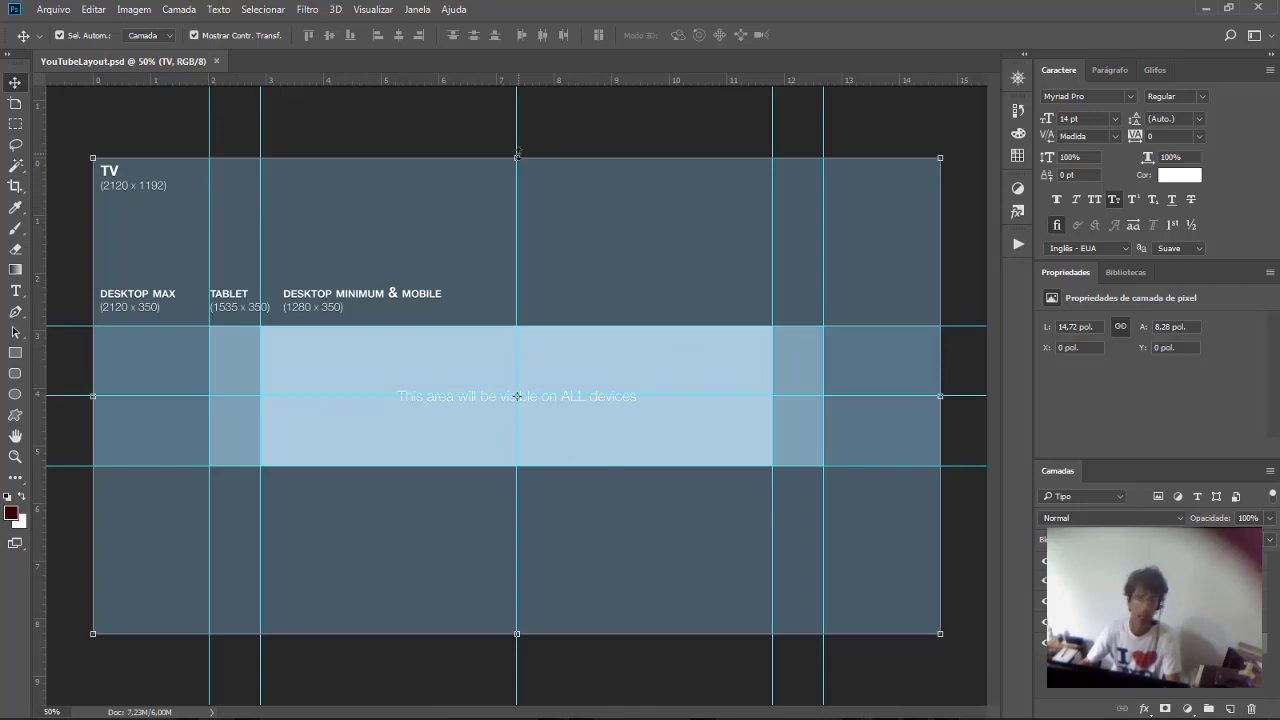
# In the Image Size settings of YouTubeLayout.psd, unlink the proportions and set the size to 2560 x 1440 pixels.
pyautogui.click(134, 9)
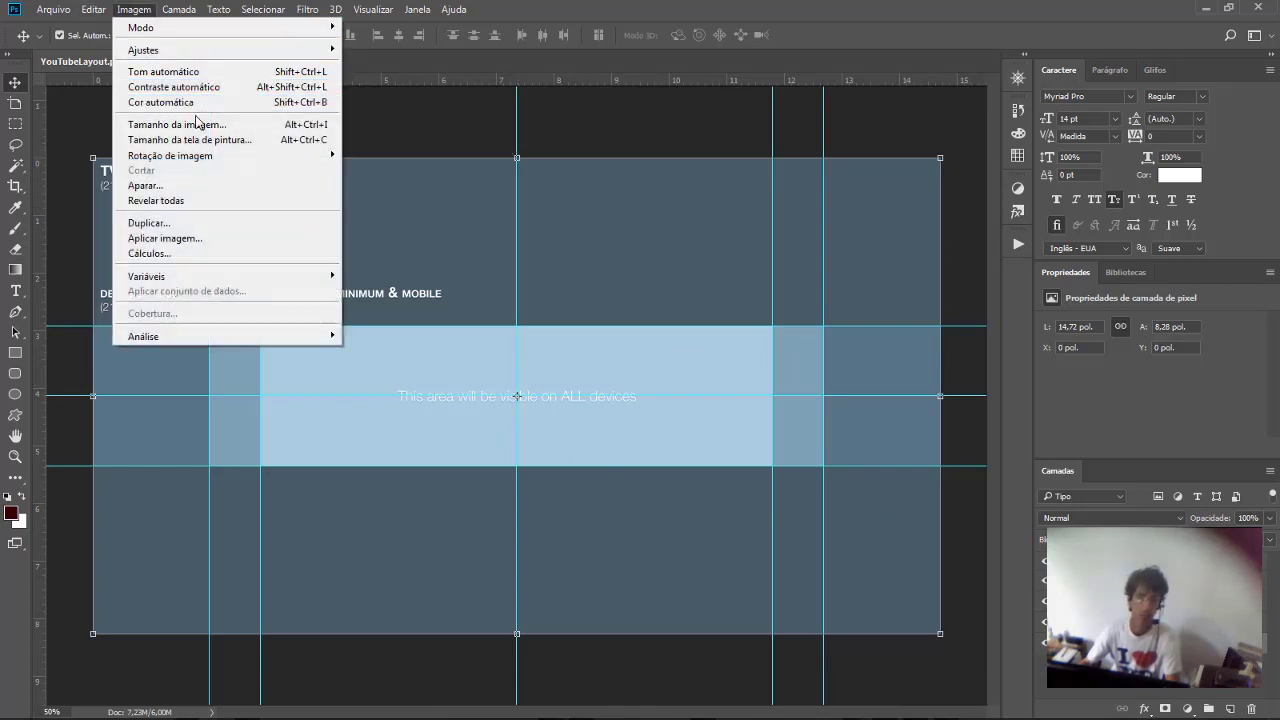
pyautogui.click(237, 132)
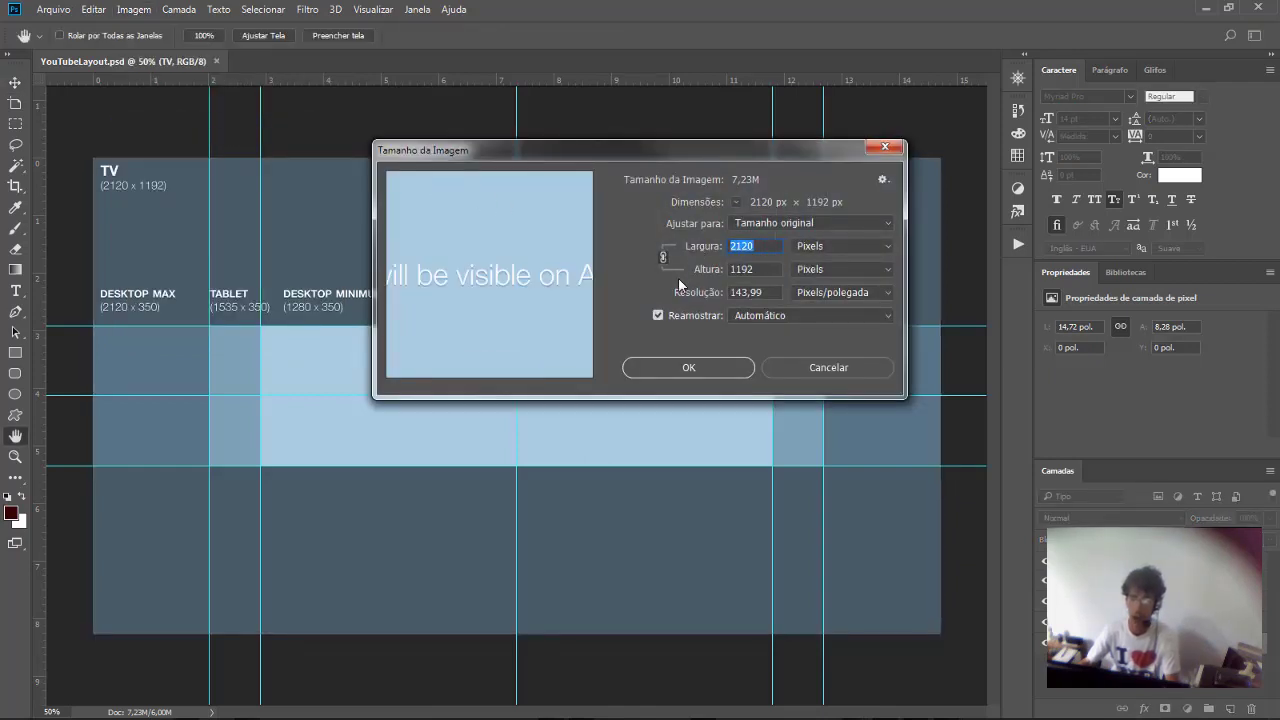
pyautogui.hotkey('alt', 'Tab')
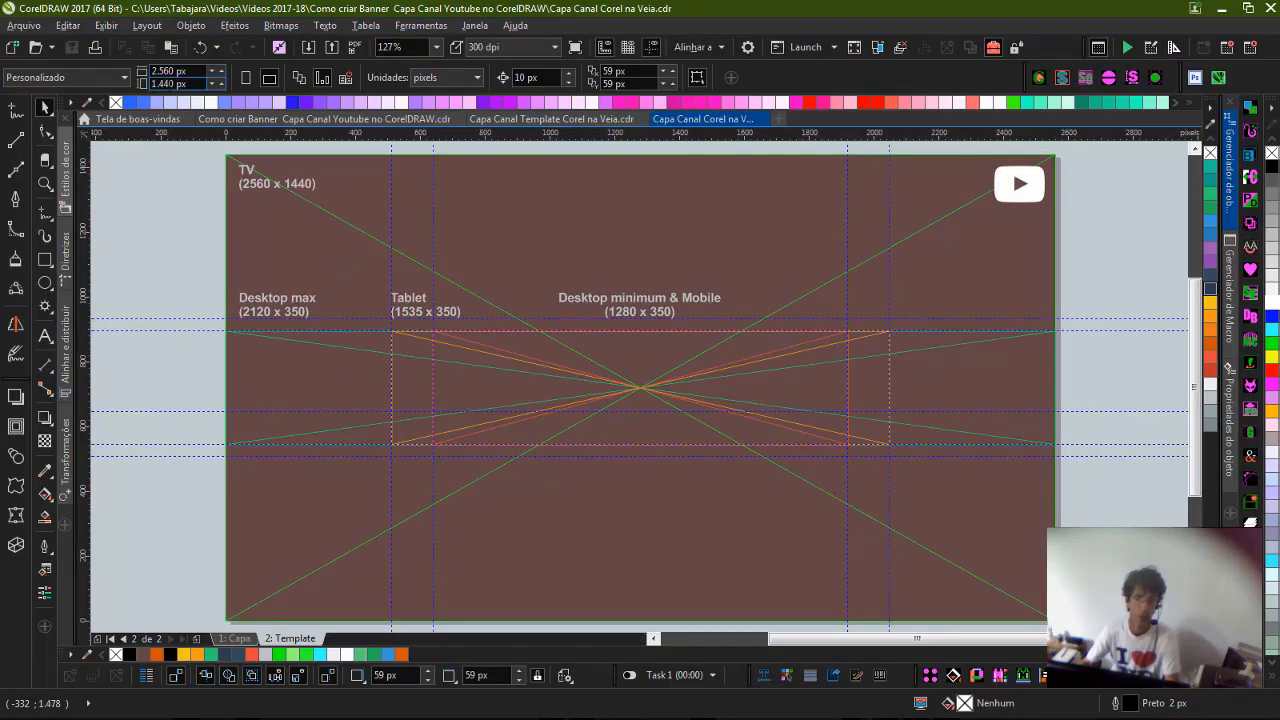
pyautogui.hotkey('alt', 'Tab')
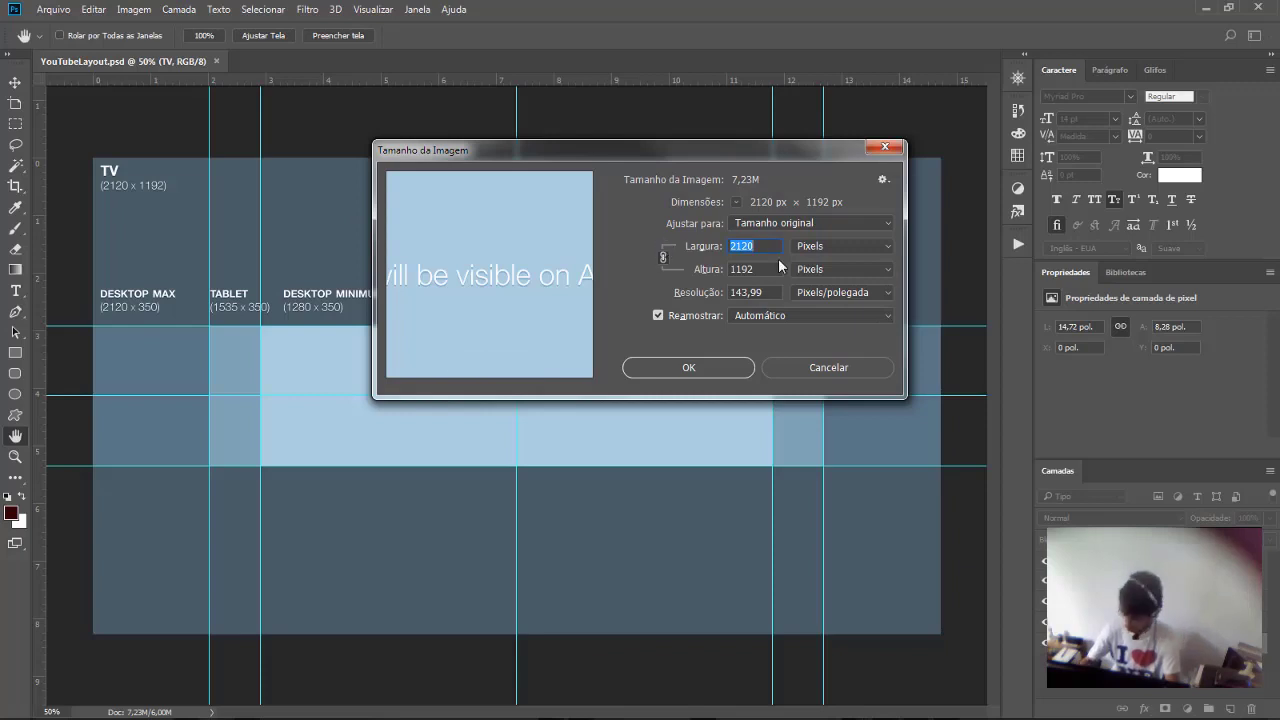
pyautogui.write('2460')
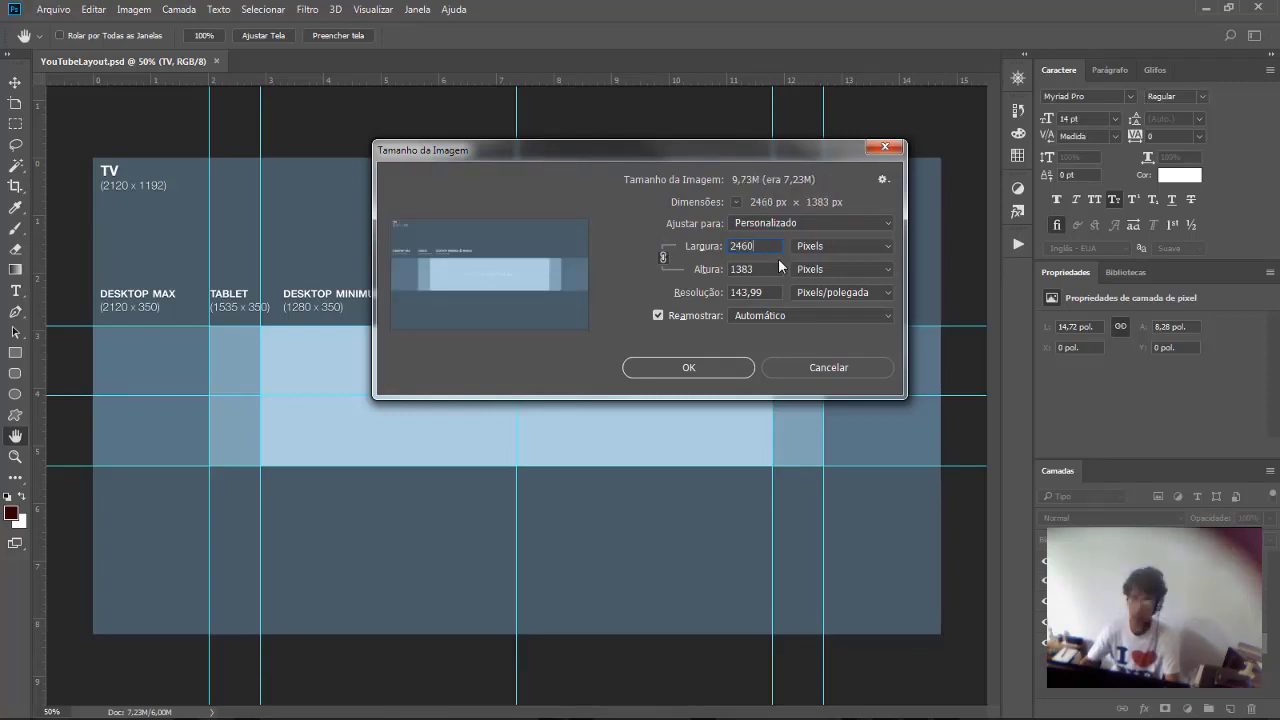
pyautogui.press('Tab')
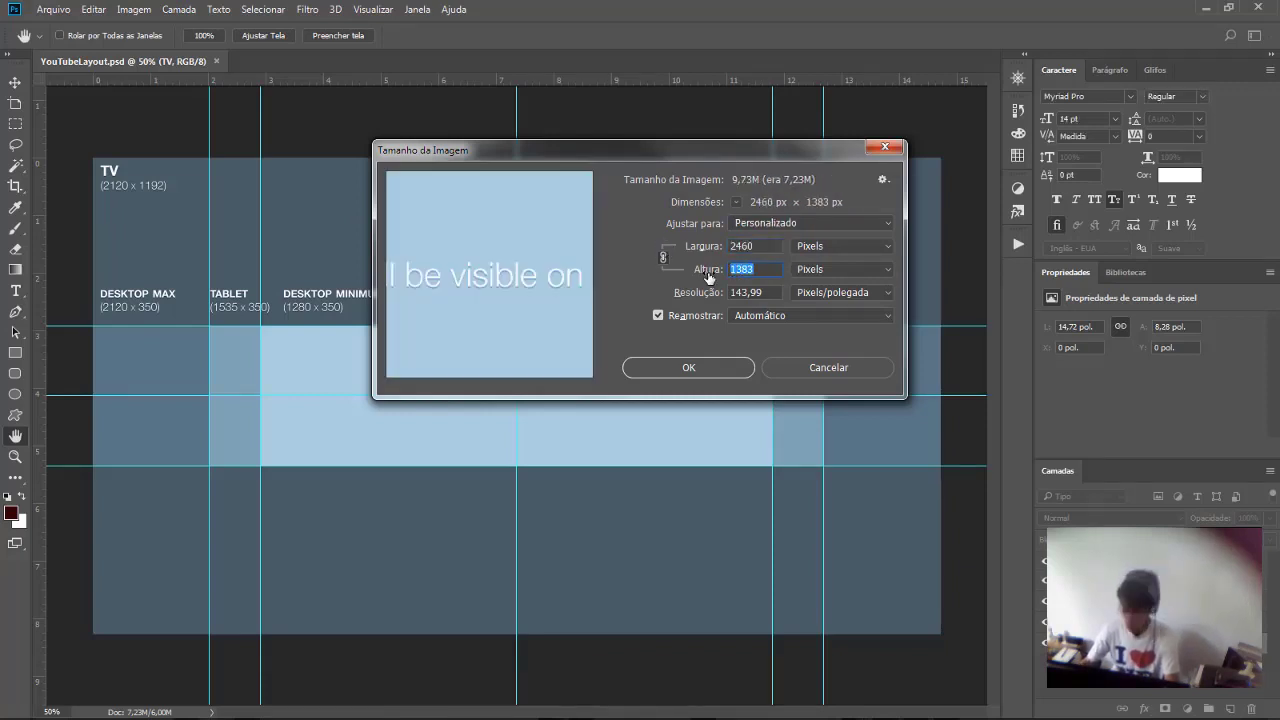
pyautogui.write('1440')
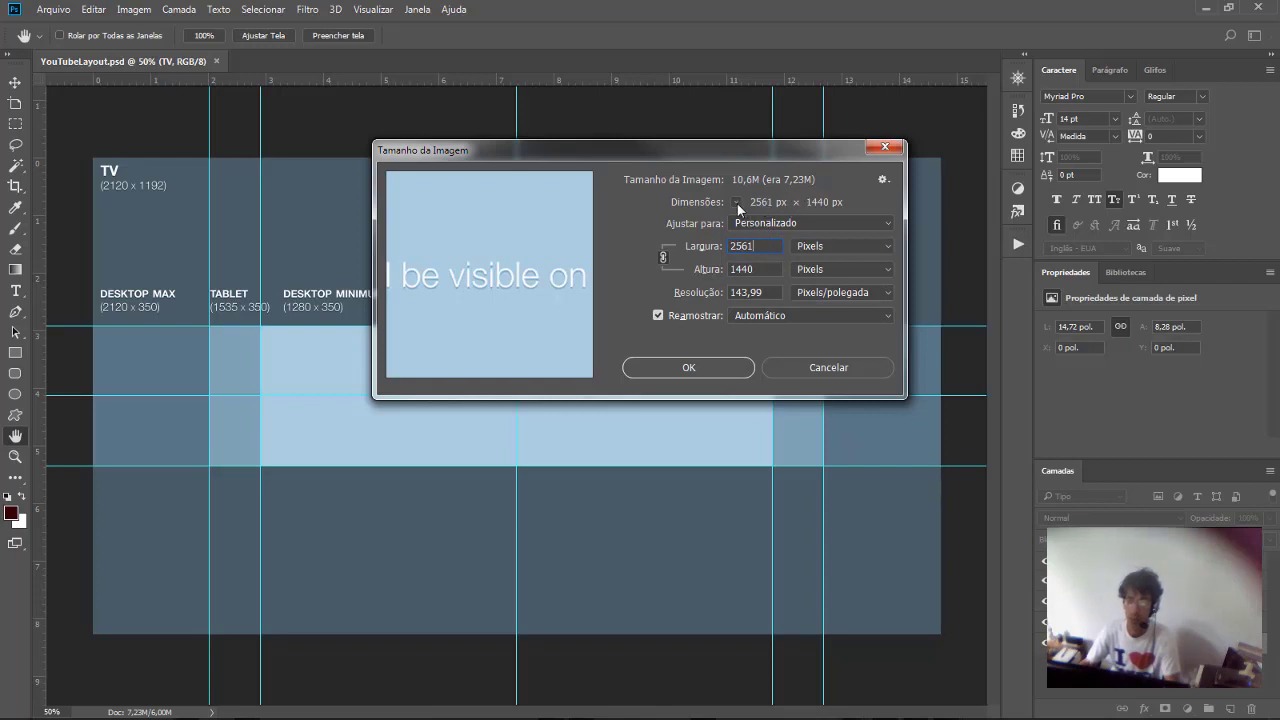
pyautogui.click(663, 257)
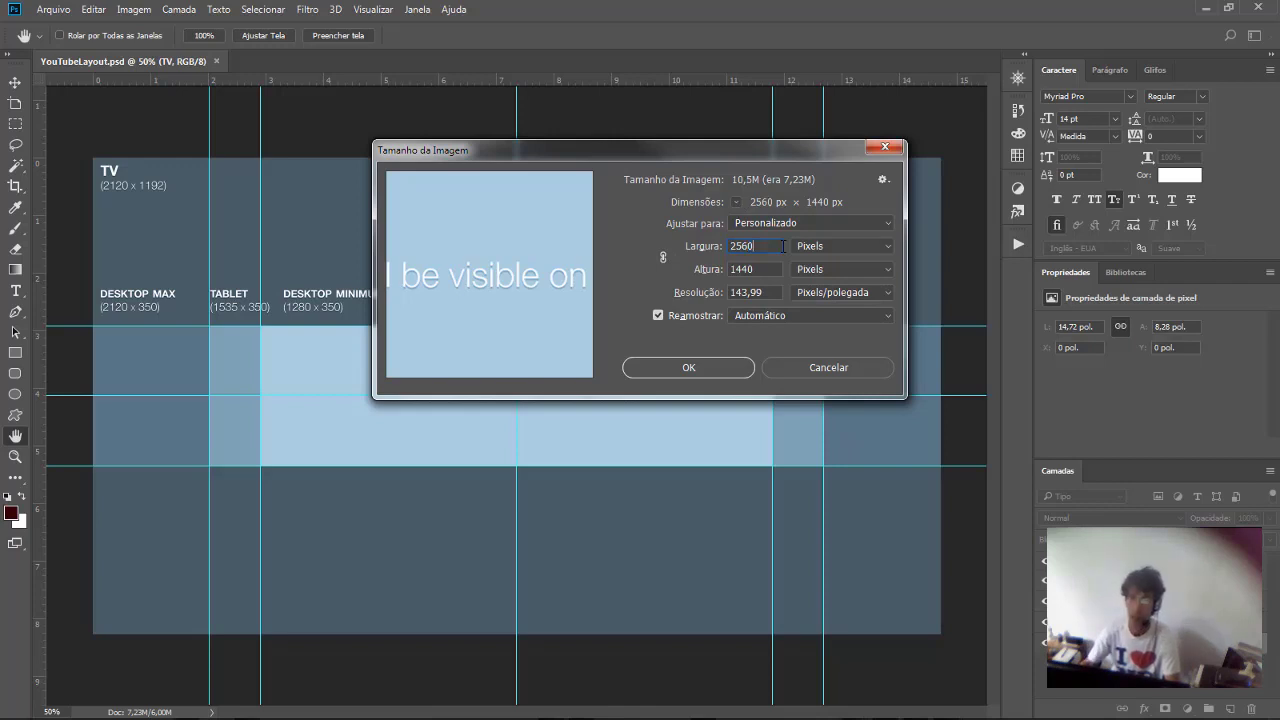
pyautogui.doubleClick(760, 245)
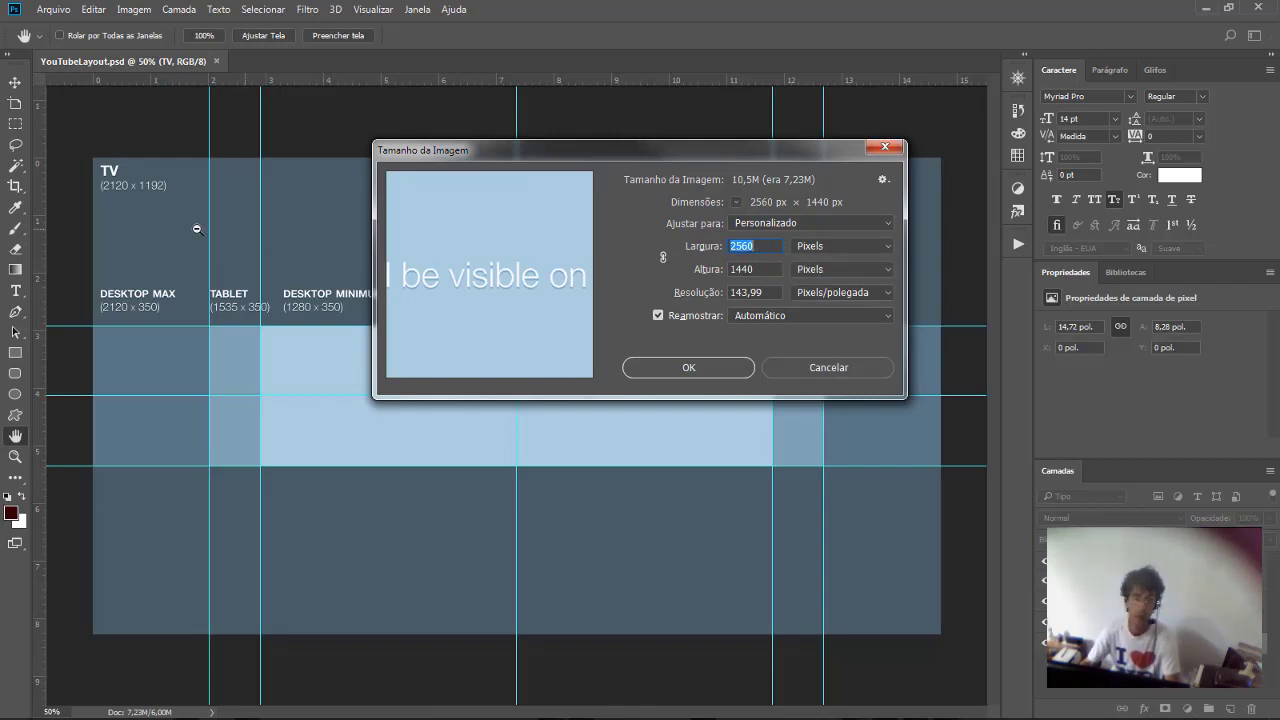
# Check the Template page in CorelDRAW and return to the Image Size settings in Photoshop.
pyautogui.hotkey('alt', 'Tab')
pyautogui.click(172, 71)
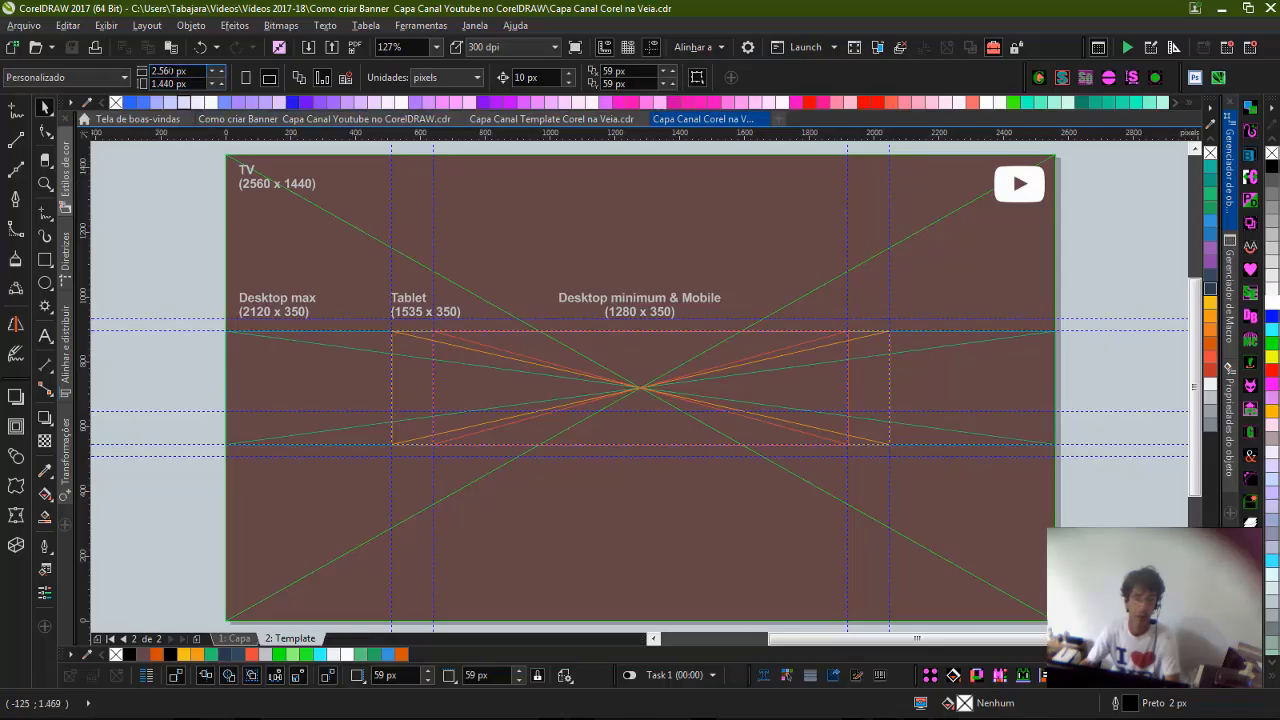
pyautogui.hotkey('alt', 'Tab')
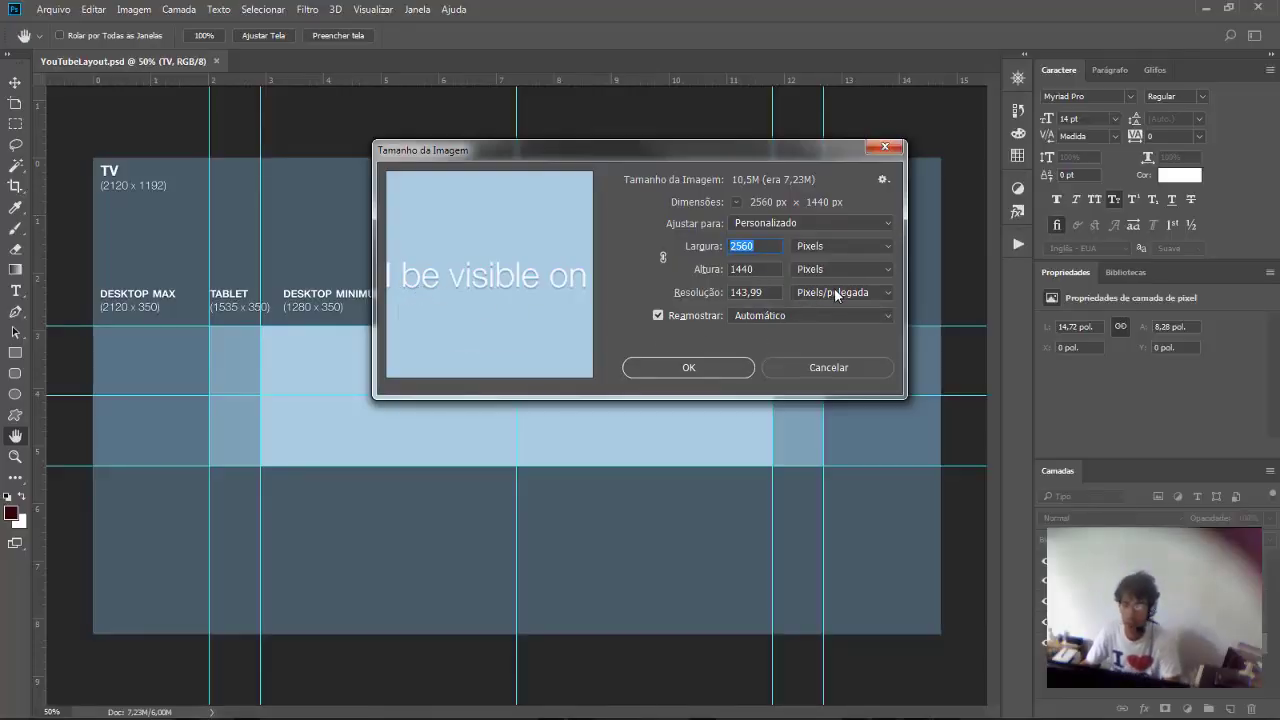
# Apply the 2560 x 1440 px image size, accept the existing pixel data for text layers with missing fonts, and fit the layout on screen.
pyautogui.click(772, 292)
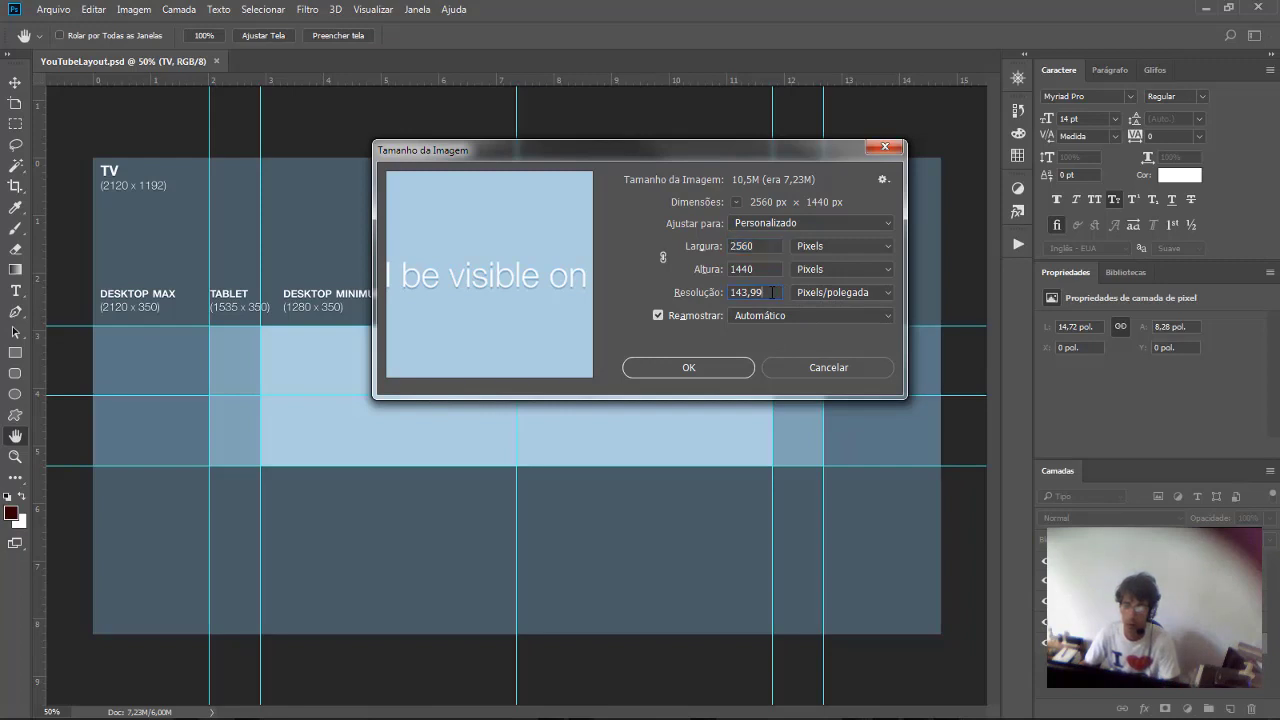
pyautogui.click(720, 369)
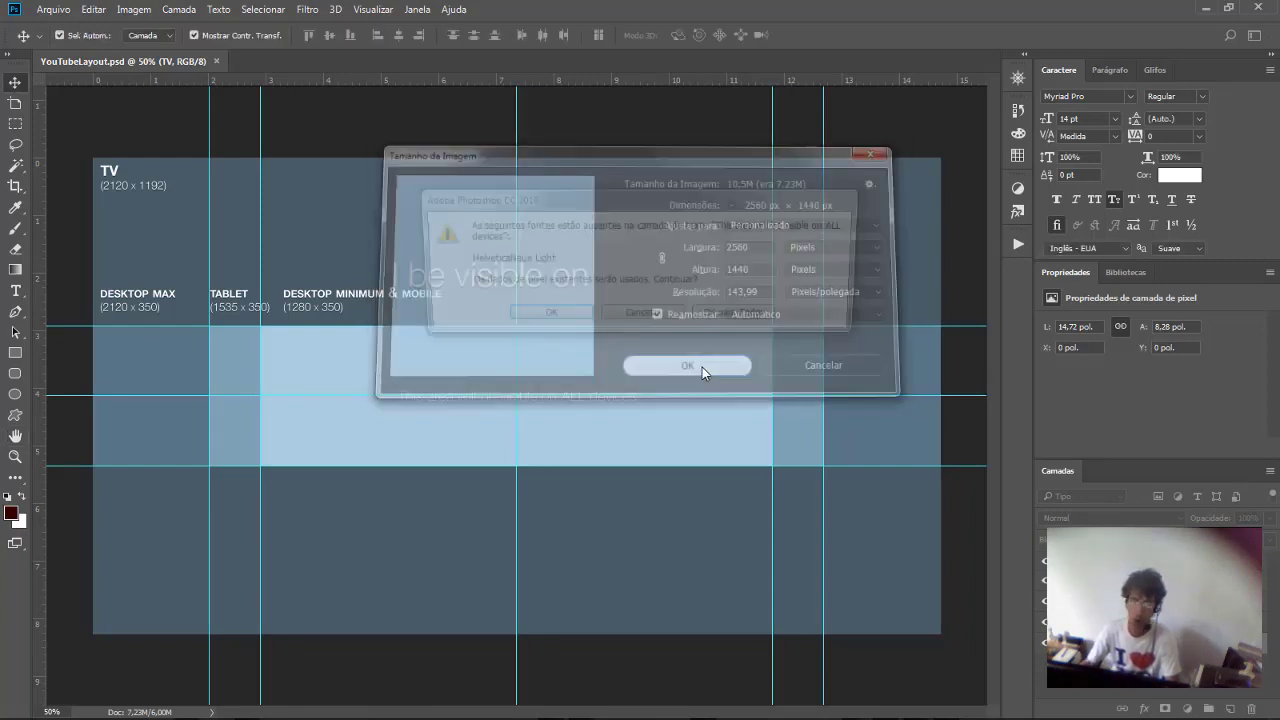
pyautogui.click(553, 313)
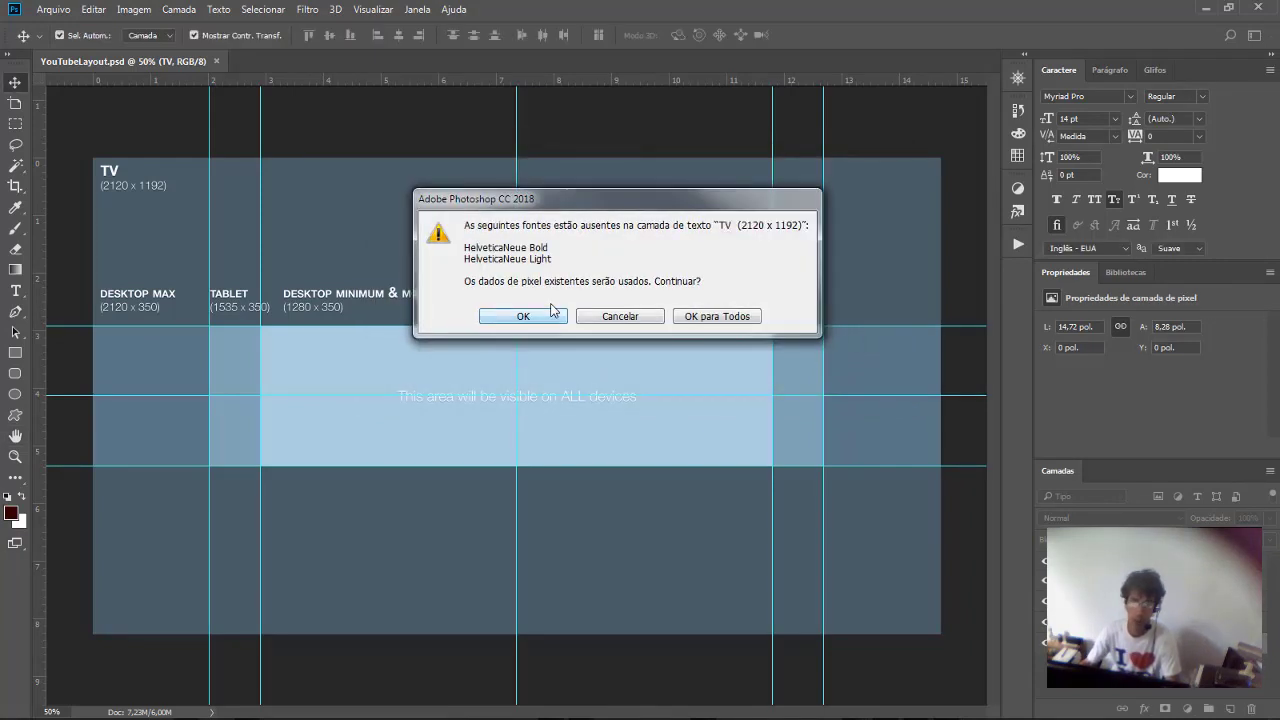
pyautogui.click(550, 313)
pyautogui.click(545, 314)
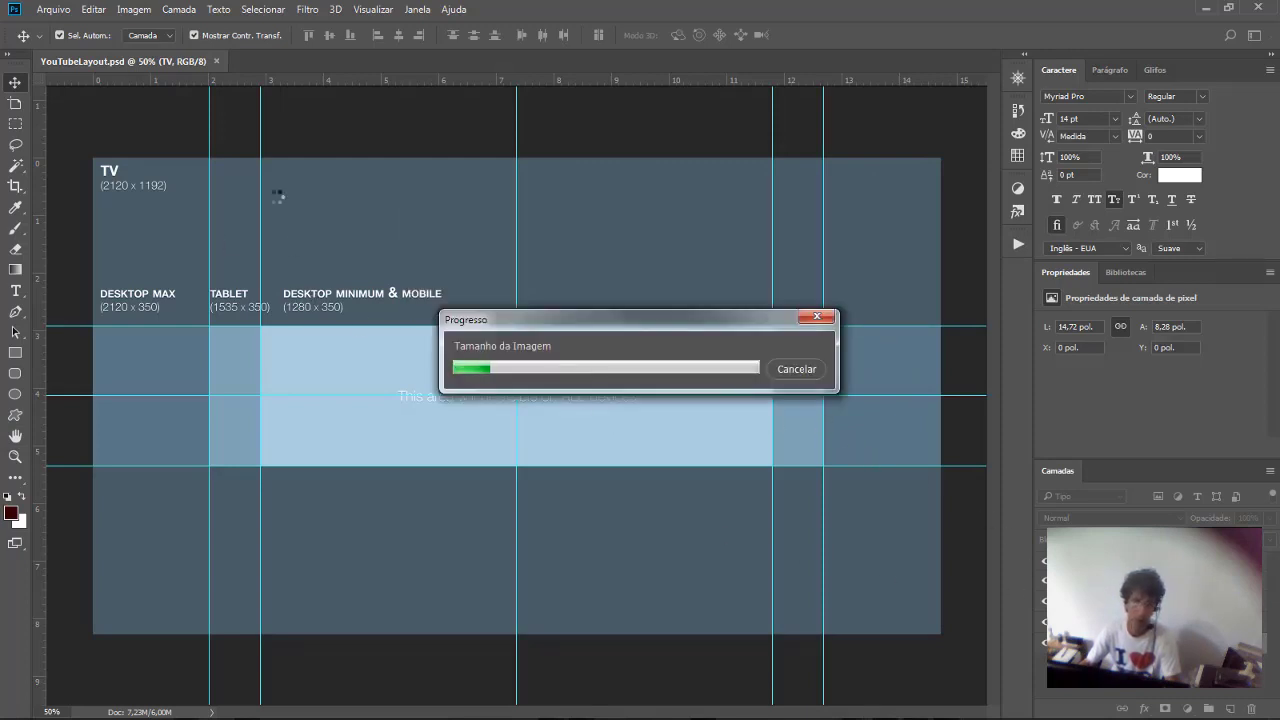
pyautogui.hotkey('ctrl', '0')
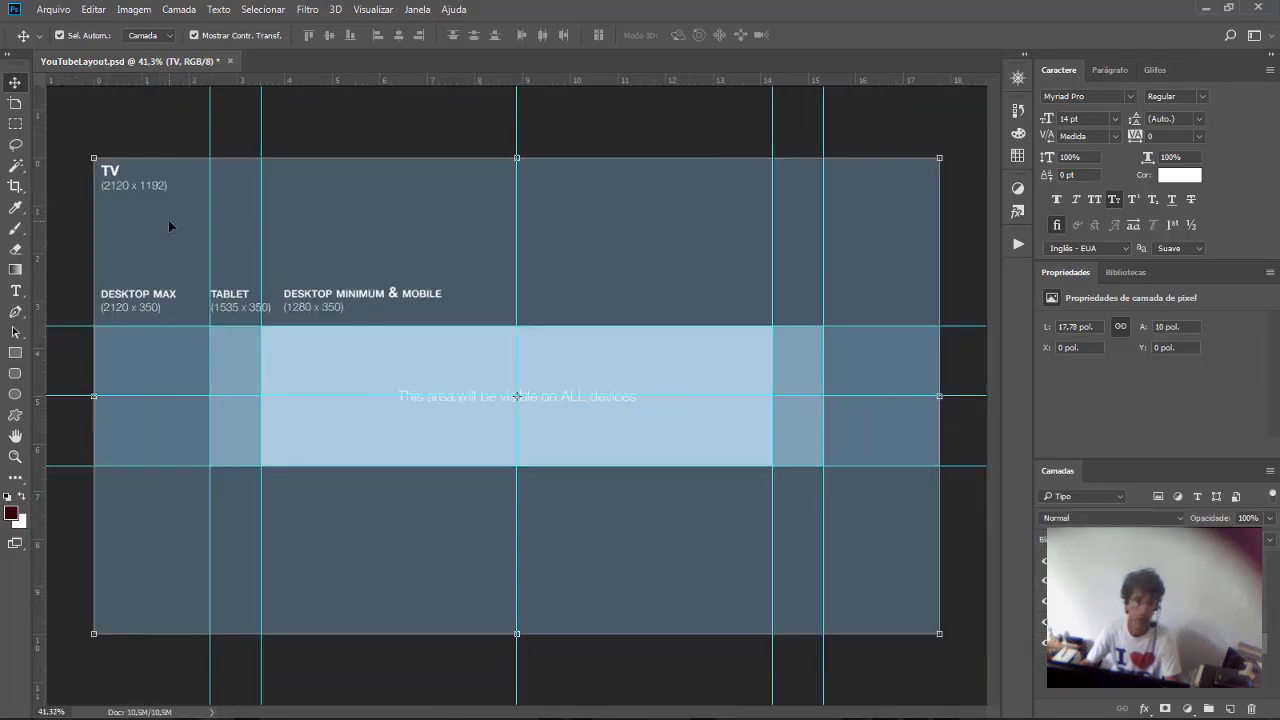
# Select the TV size label and the TV background layer in the resized layout to inspect them, and clear the selection.
pyautogui.click(154, 188)
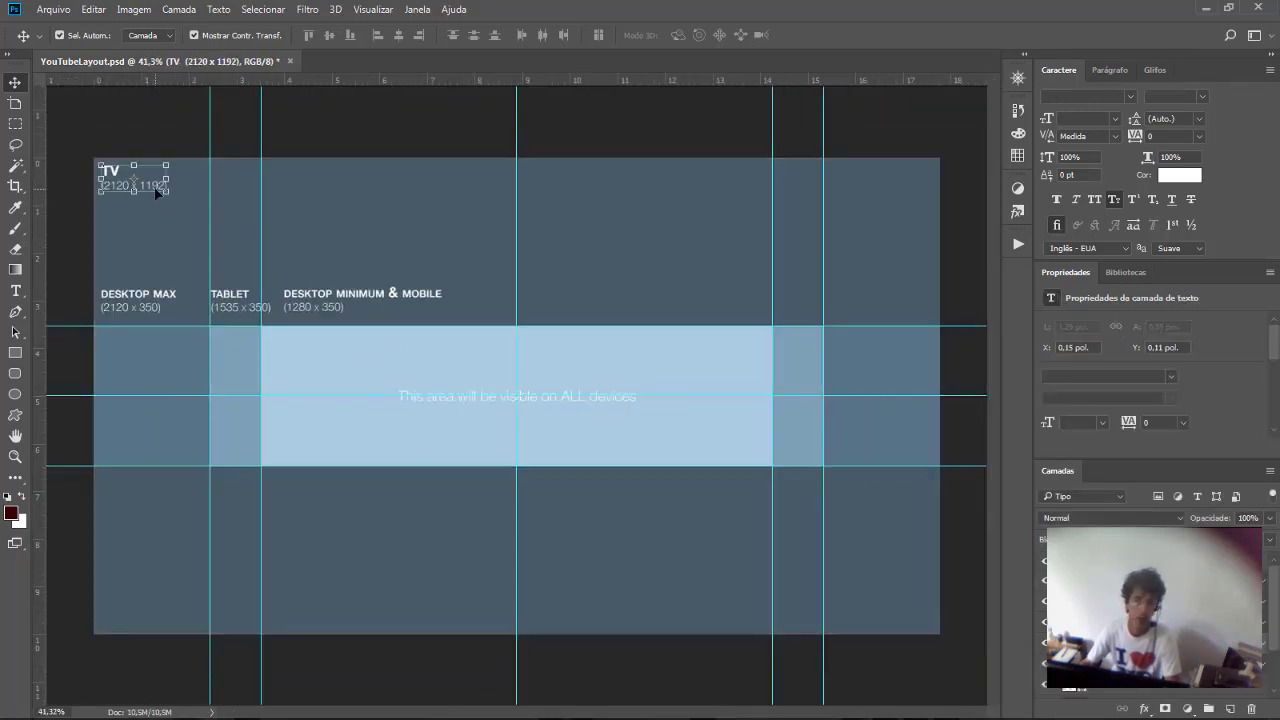
pyautogui.click(290, 439)
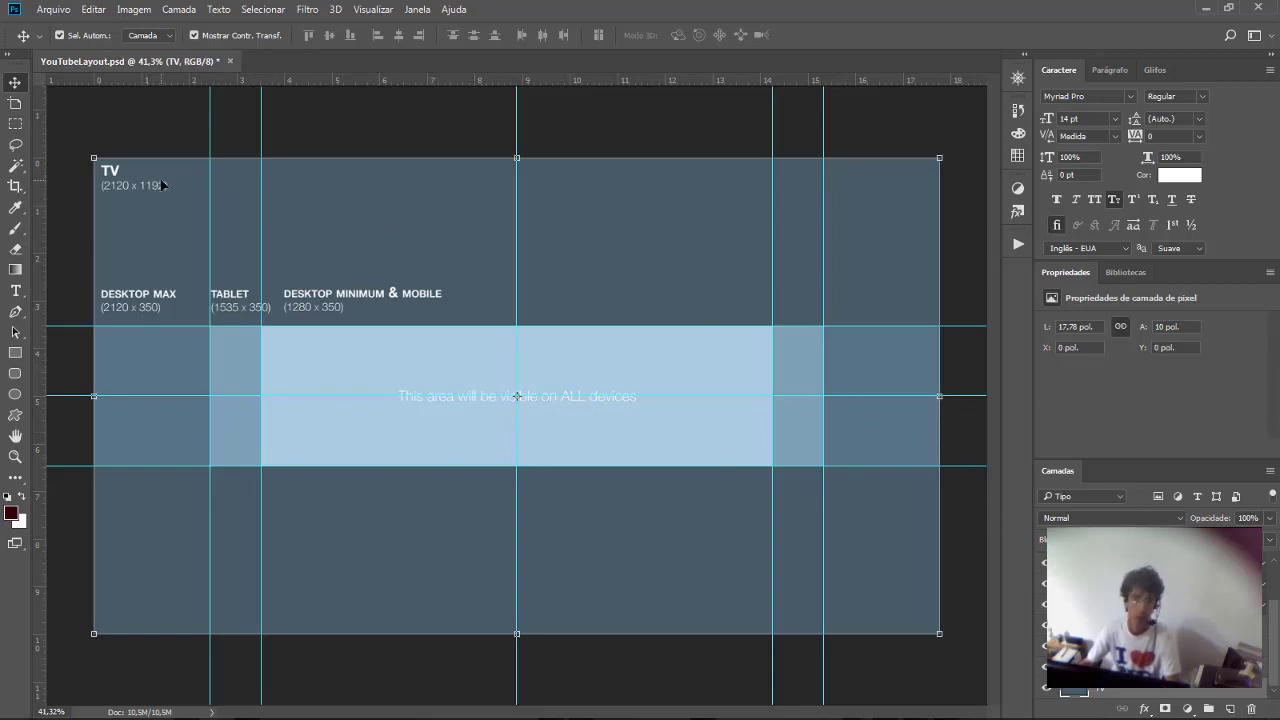
pyautogui.click(80, 127)
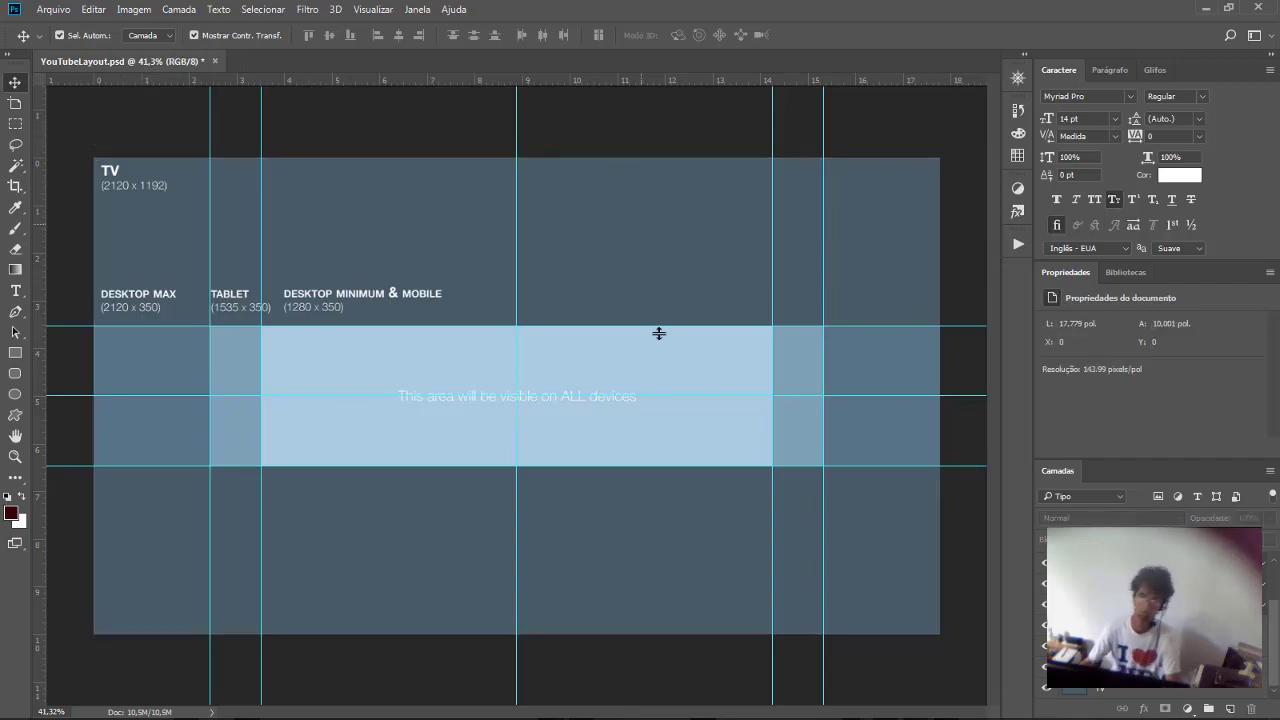
# Switch to CorelDRAW, select everything on the Capa page, and set up a PNG export named Capa Canal Corel na Veia teste.png.
pyautogui.hotkey('alt', 'Tab')
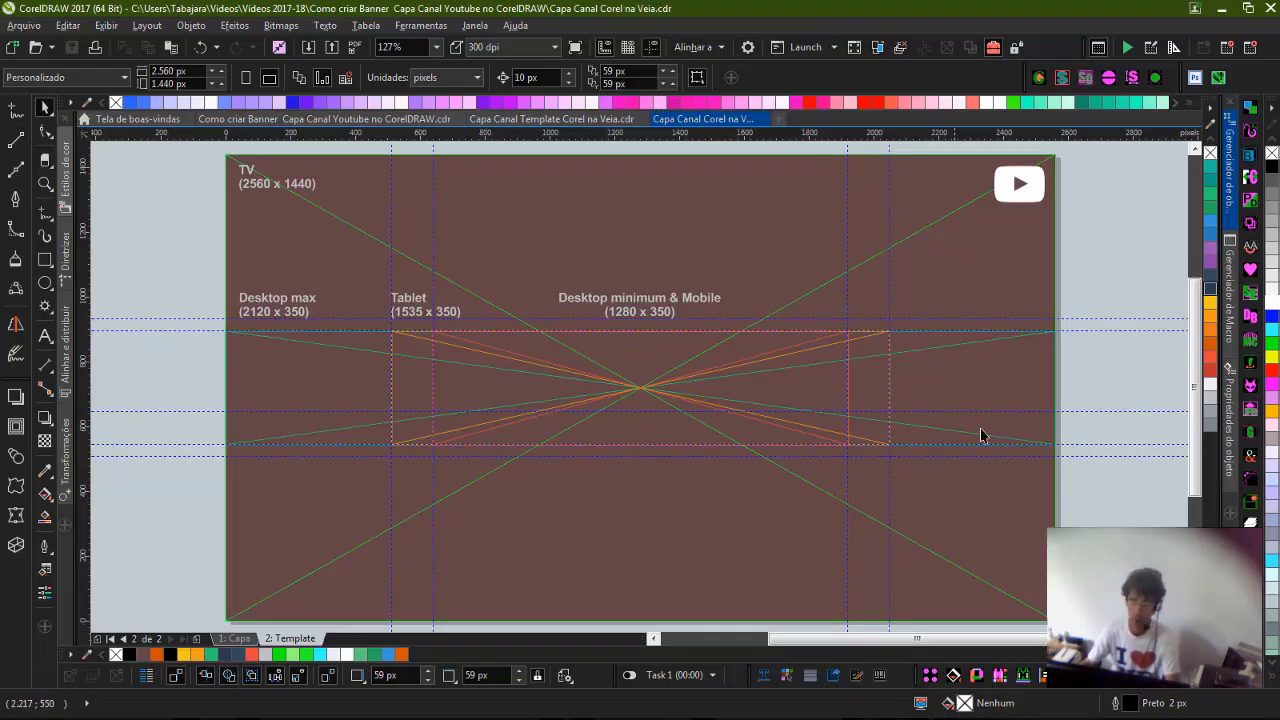
pyautogui.click(246, 639)
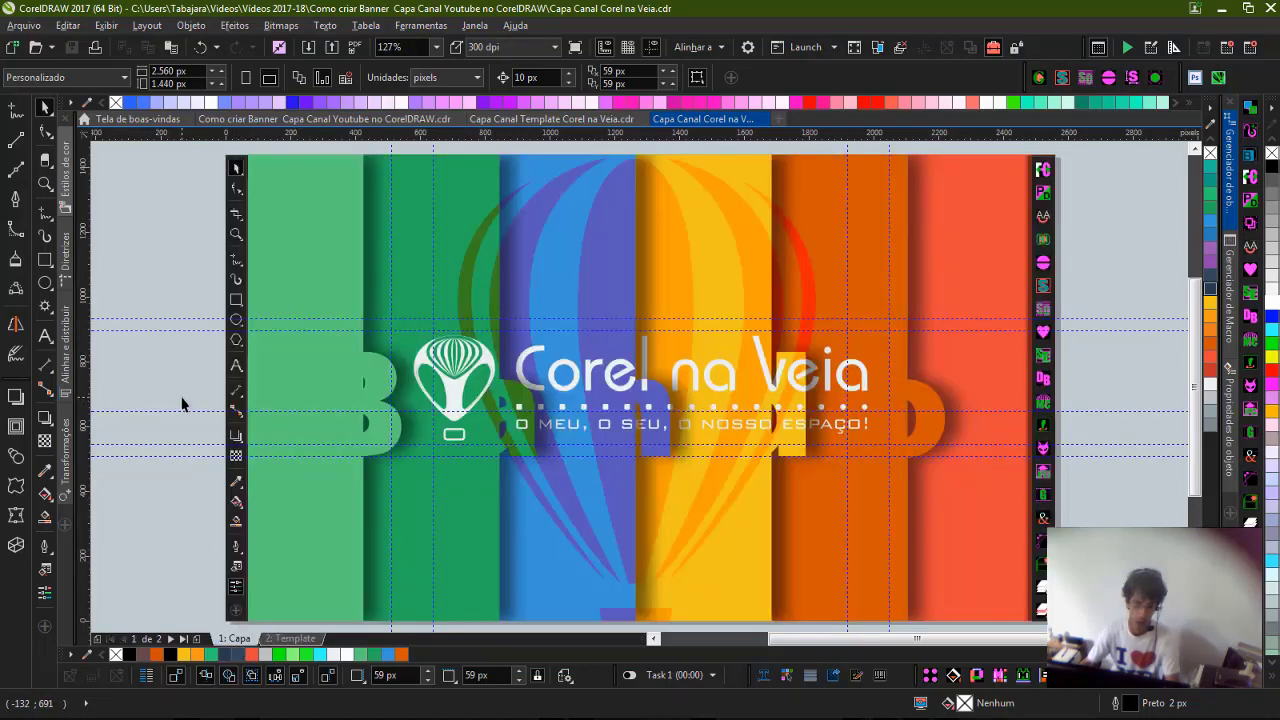
pyautogui.hotkey('ctrl', 'a')
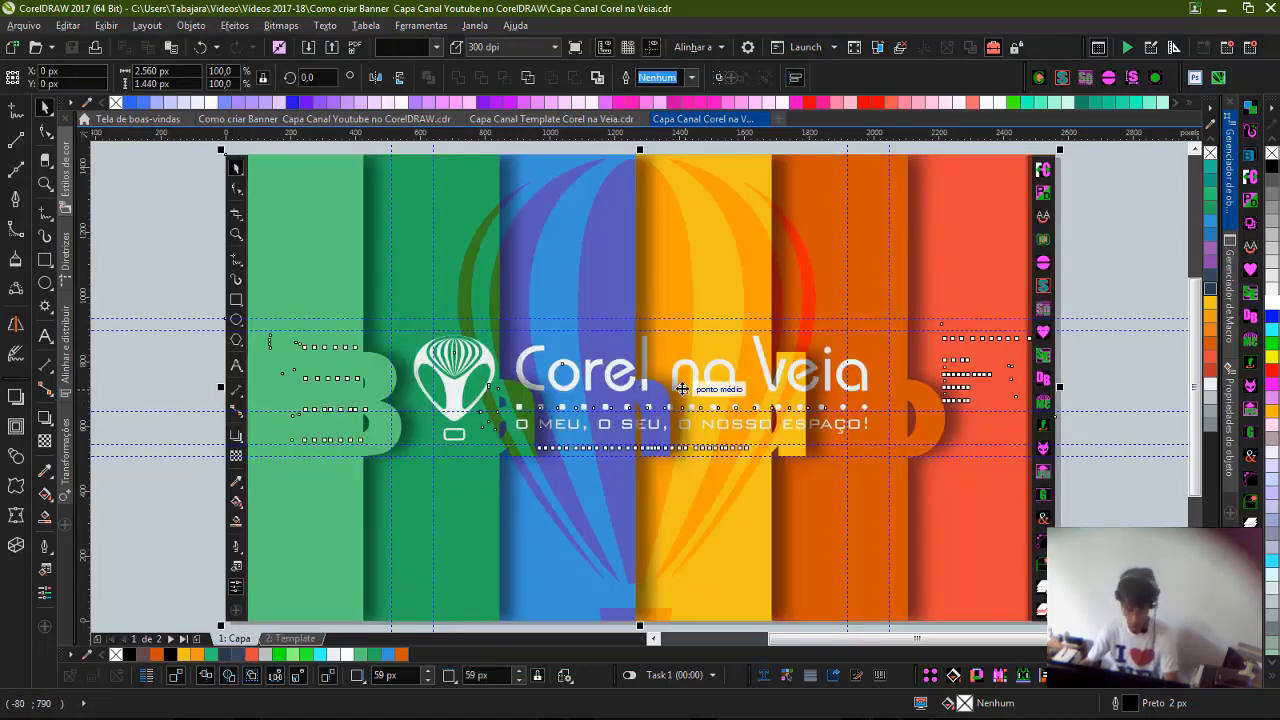
pyautogui.hotkey('ctrl', 'e')
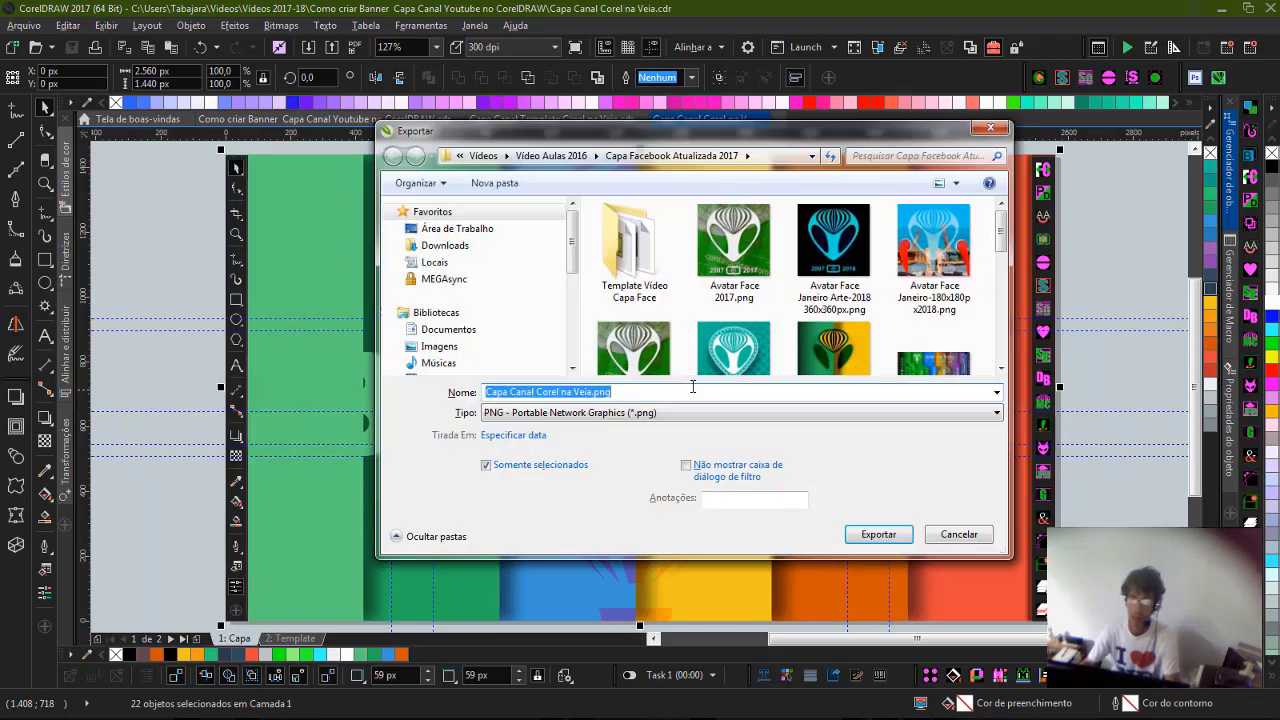
pyautogui.click(489, 392)
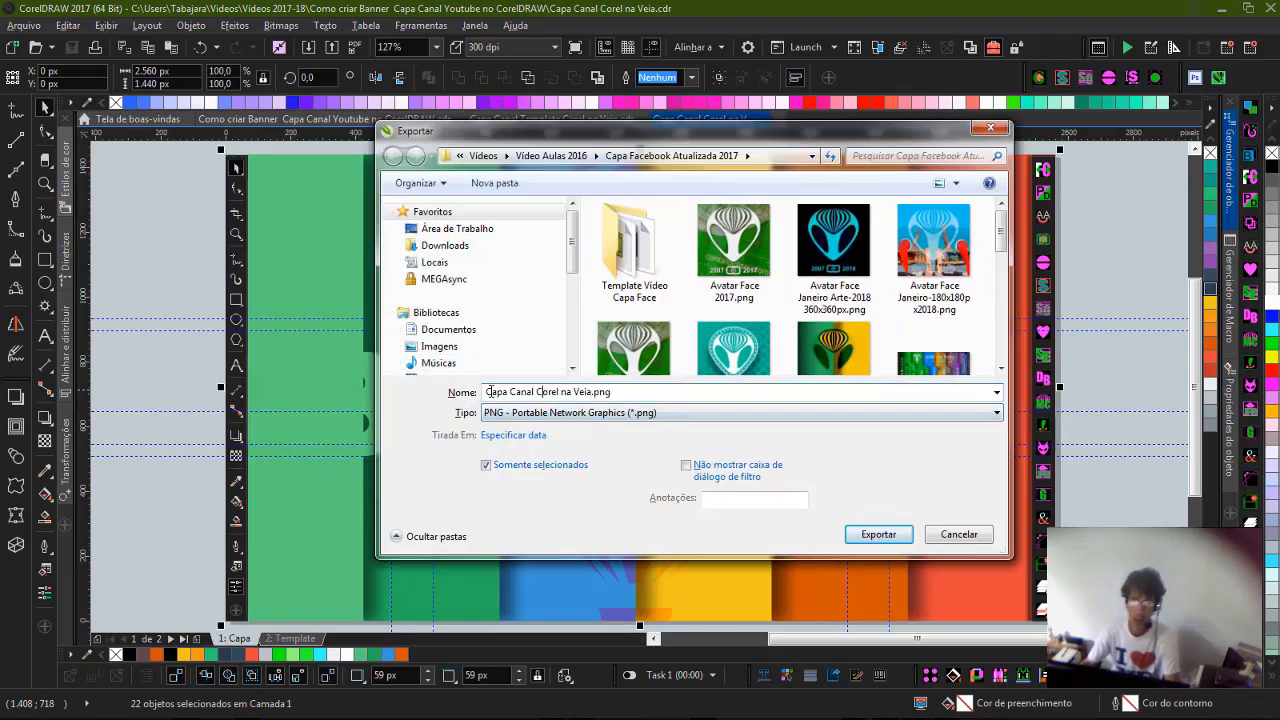
pyautogui.click(591, 392)
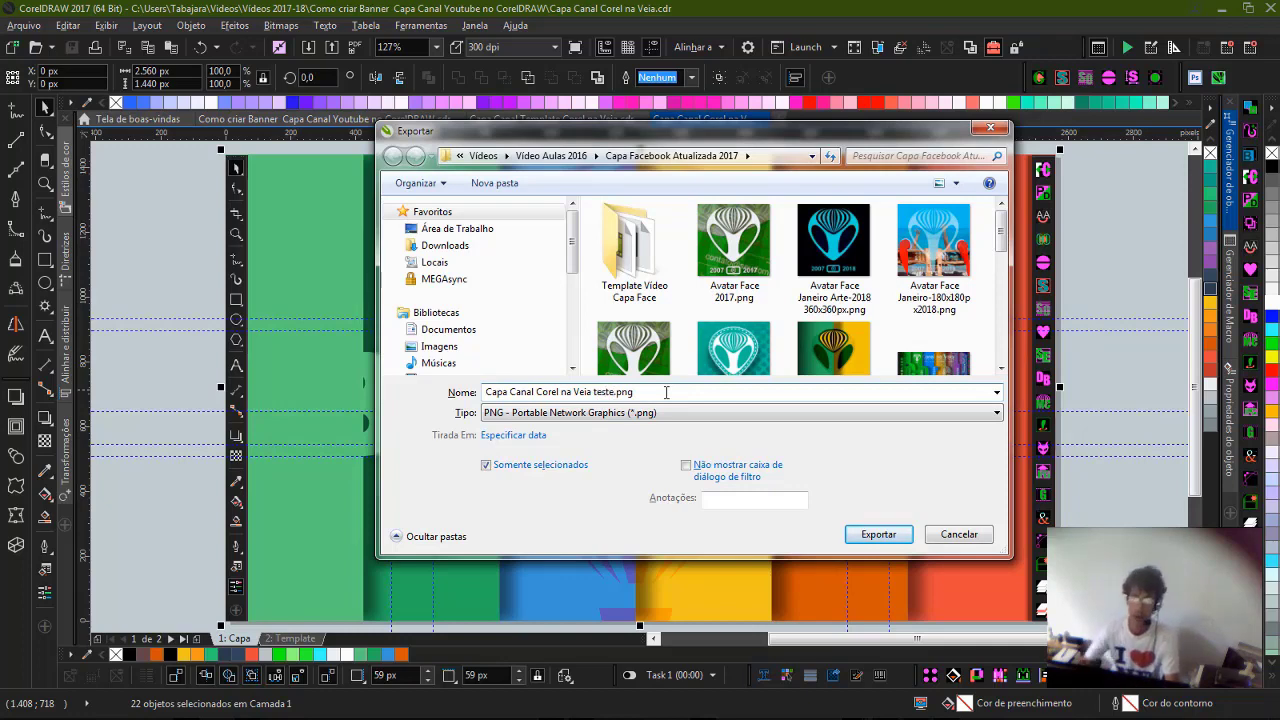
# Copy the project folder's path from Windows Explorer and use it as the export destination, Como criar Banner Capa Canal Youtube no CorelDRAW.
pyautogui.hotkey('alt', 'Tab')
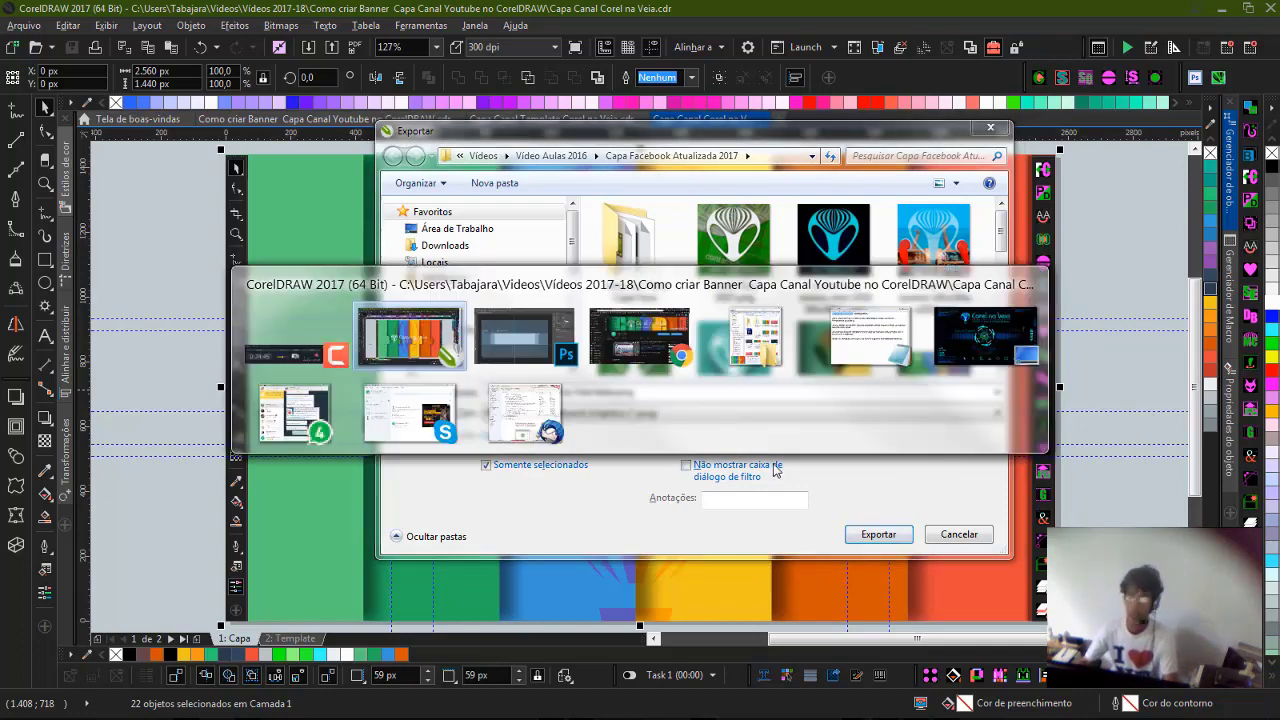
pyautogui.click(740, 350)
pyautogui.click(1018, 40)
pyautogui.hotkey('ctrl', 'c')
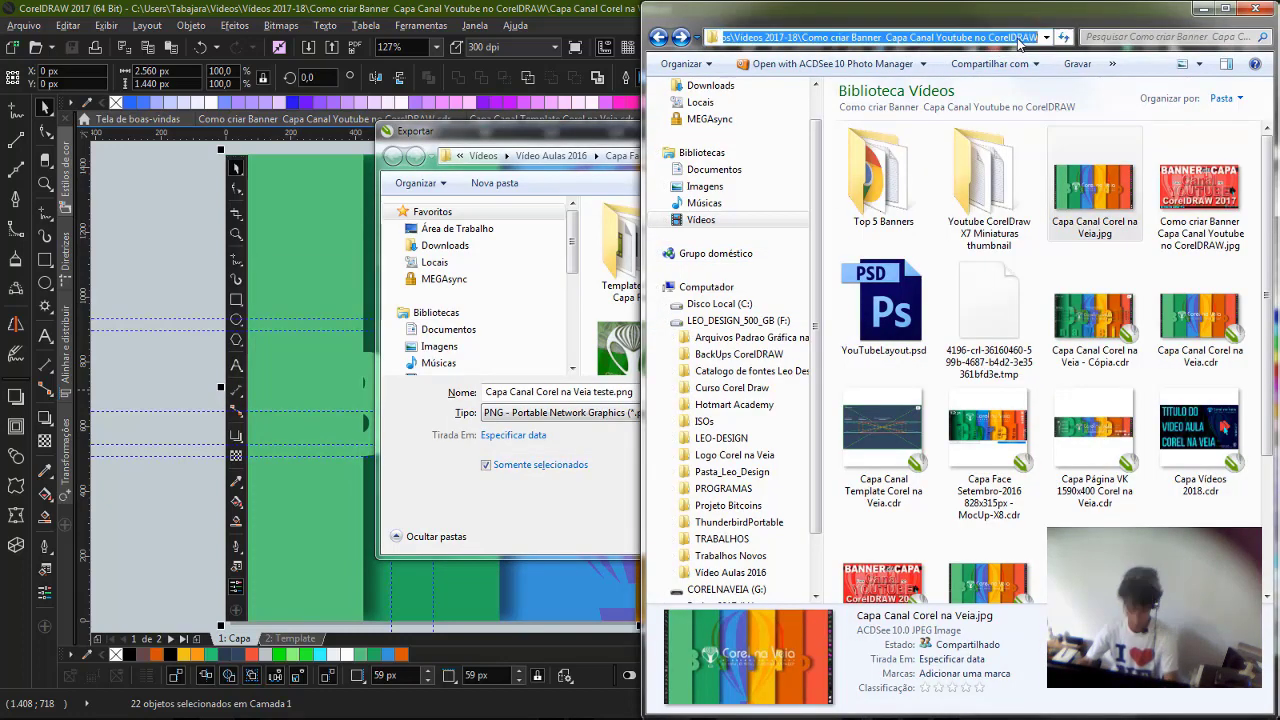
pyautogui.click(606, 155)
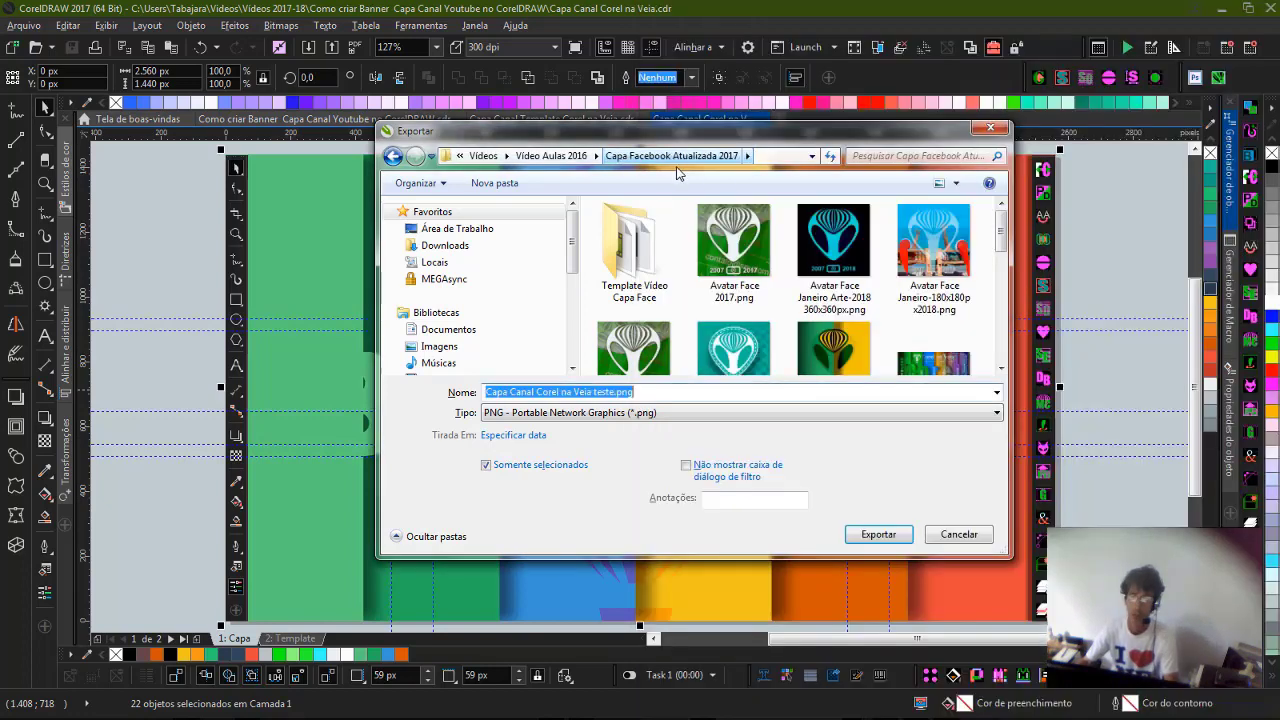
pyautogui.click(770, 152)
pyautogui.hotkey('ctrl', 'v')
pyautogui.press('Return')
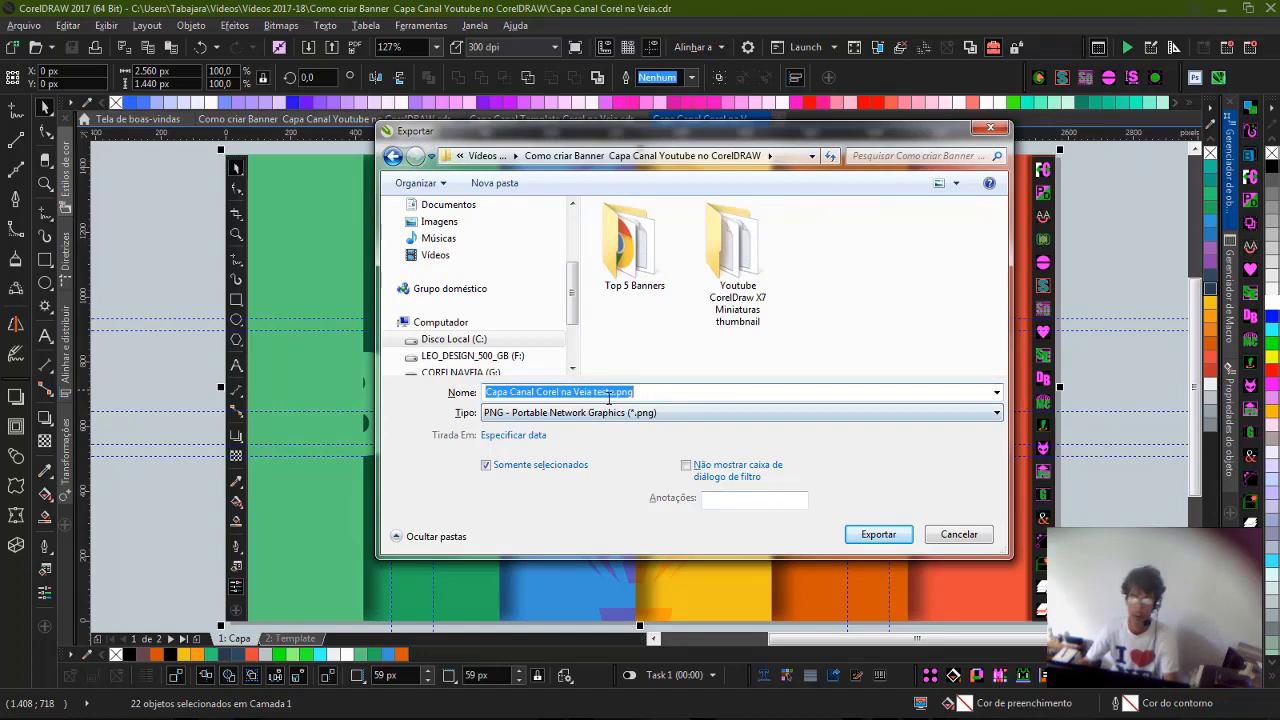
# Export the selected cover as a 24-bit RGB PNG at 2560 x 1440 px and 300 dpi resolution.
pyautogui.click(603, 392)
pyautogui.click(876, 533)
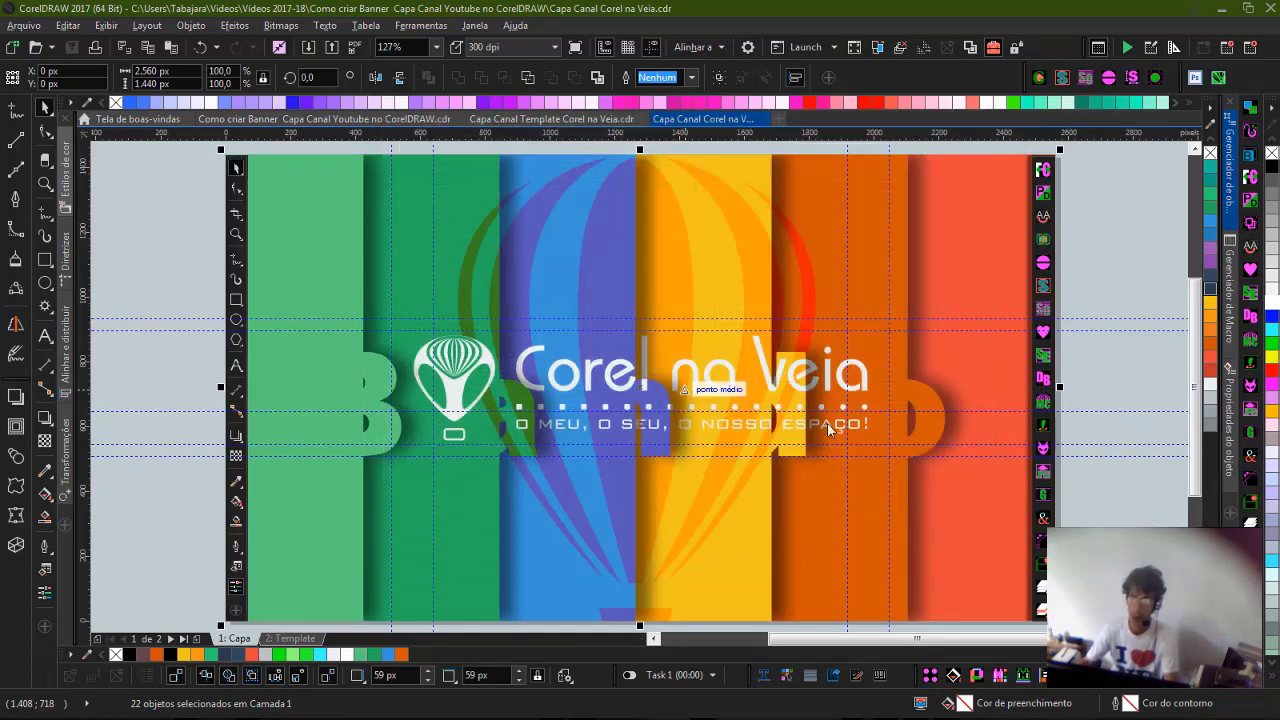
pyautogui.moveTo(982, 381); pyautogui.dragTo(982, 379)
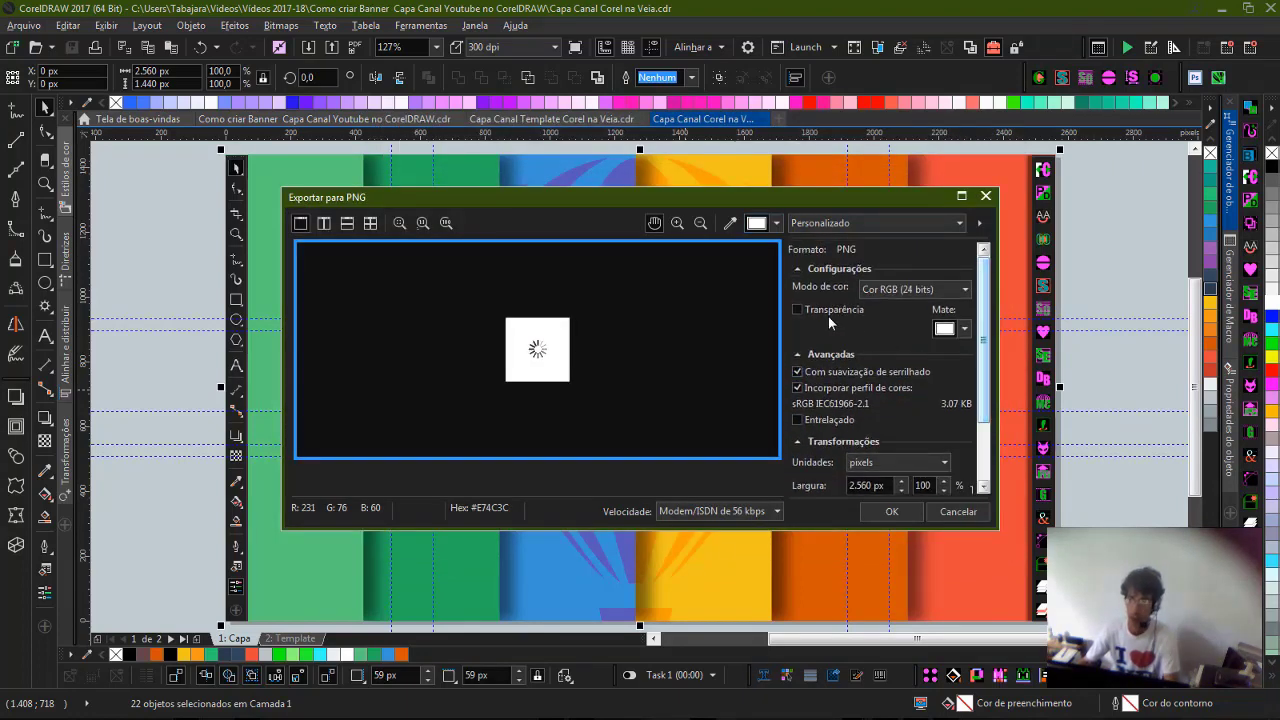
pyautogui.scroll(-1, 955, 342)
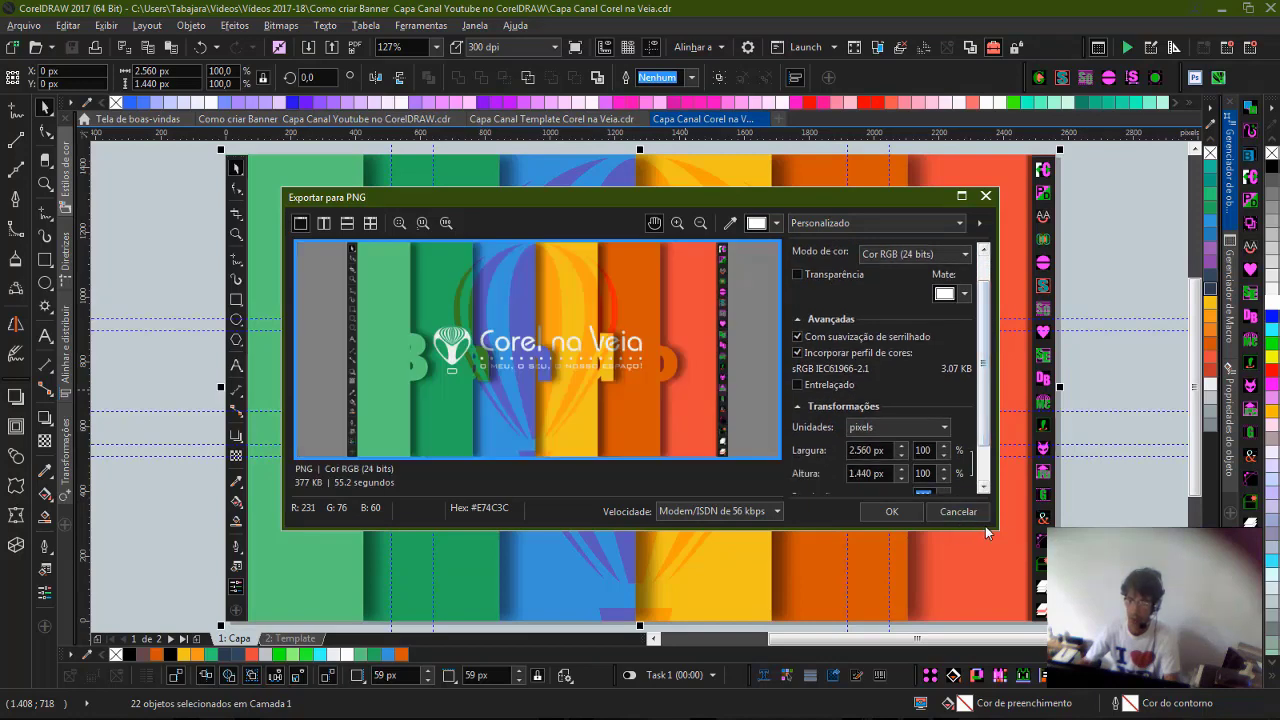
pyautogui.moveTo(994, 531); pyautogui.dragTo(1110, 610)
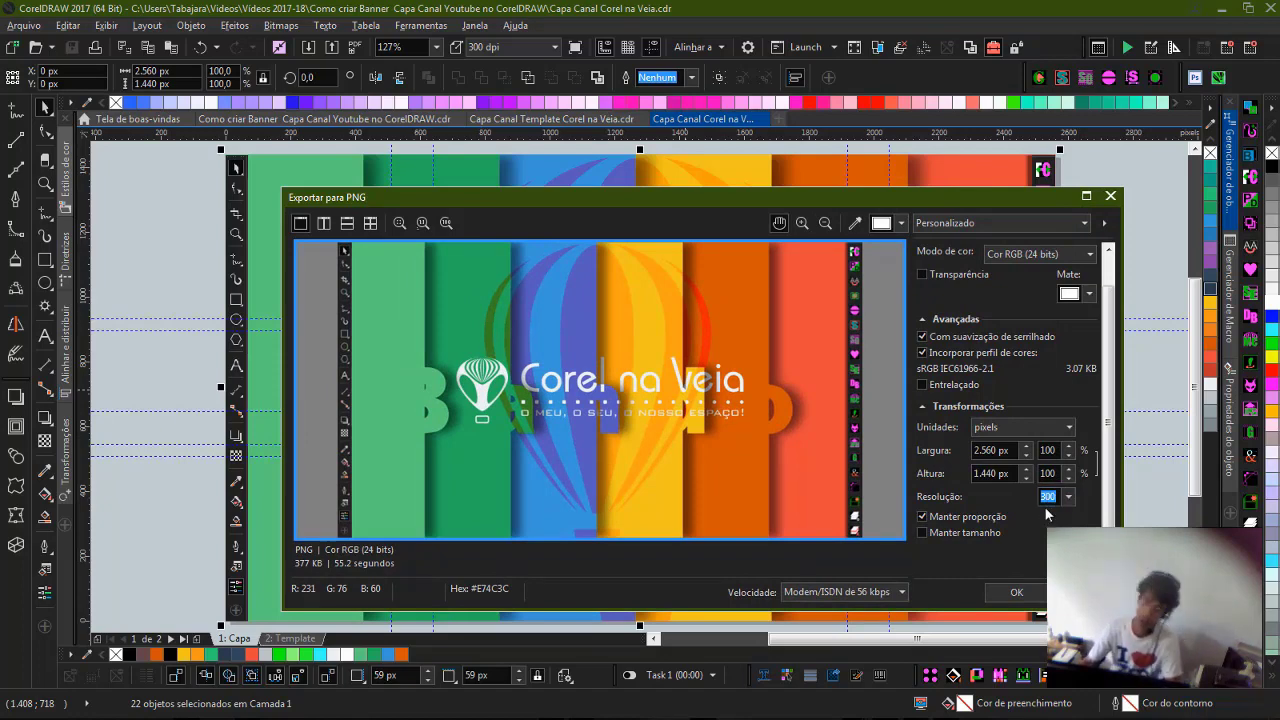
pyautogui.click(1013, 593)
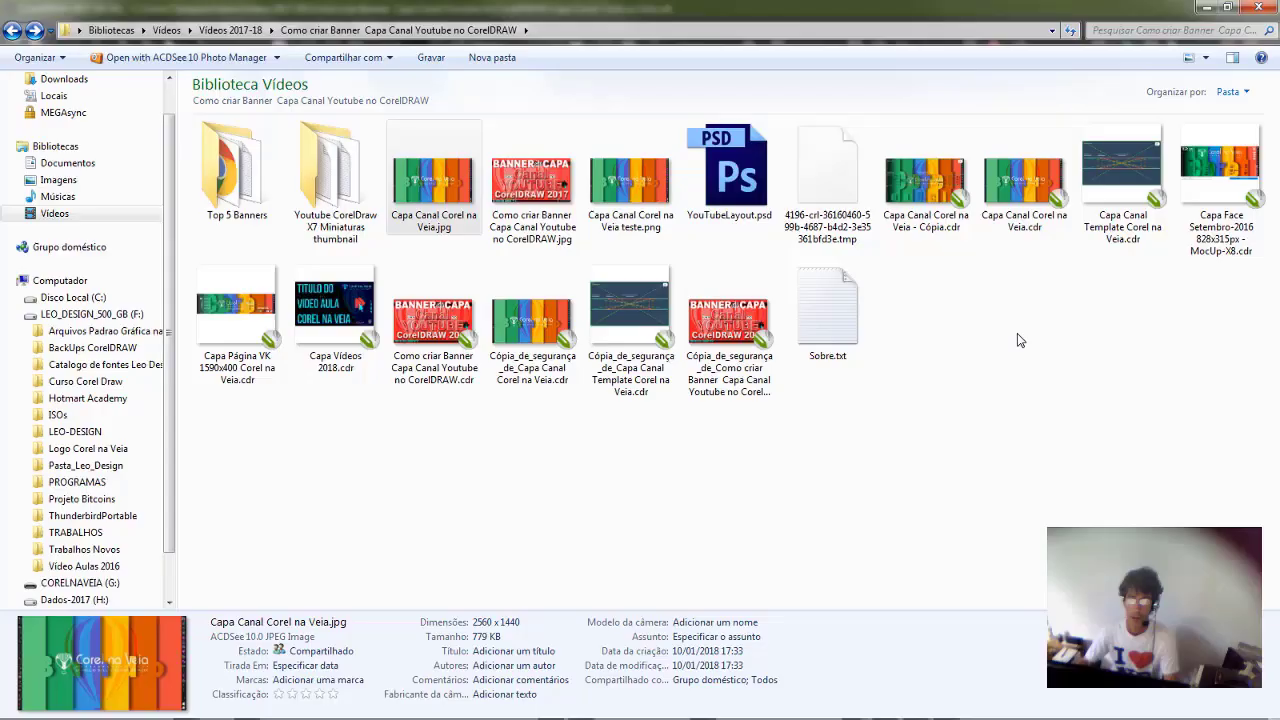
# Open Capa Canal Corel na Veia teste.png from the project folder, examine its quality up close across the logo and lettering, and close the viewer.
pyautogui.click(632, 180)
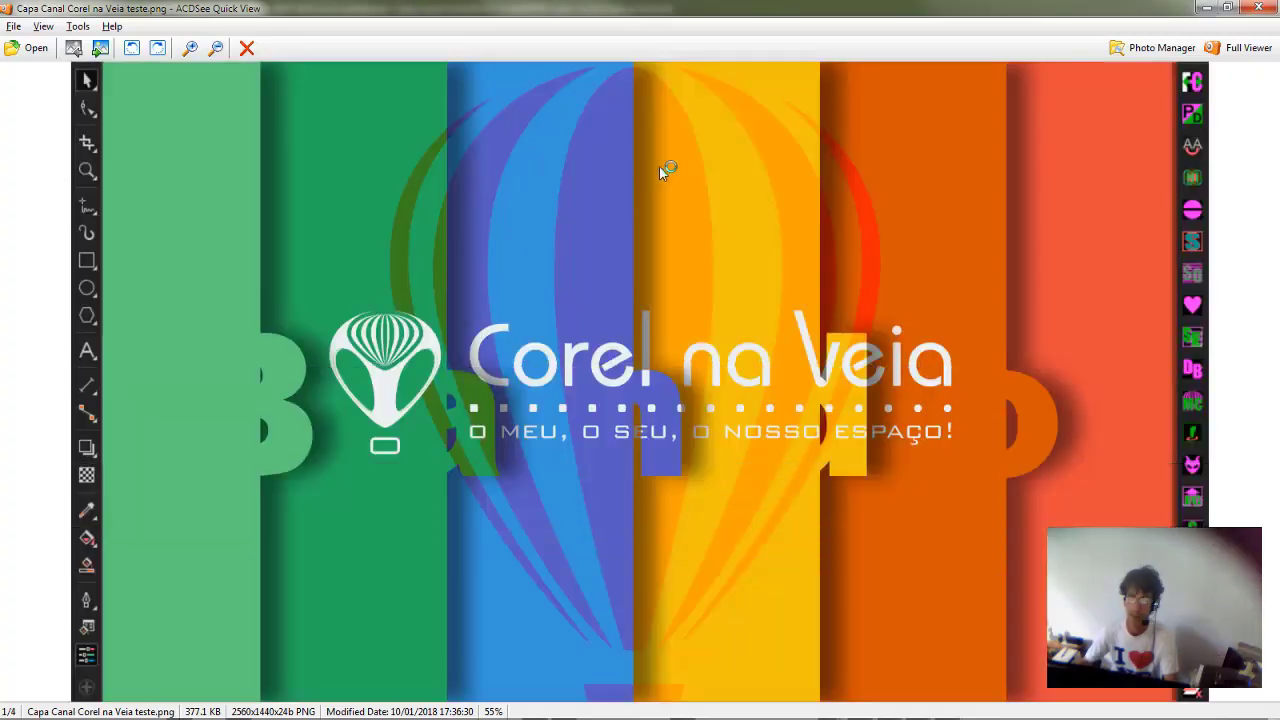
pyautogui.click(1258, 8)
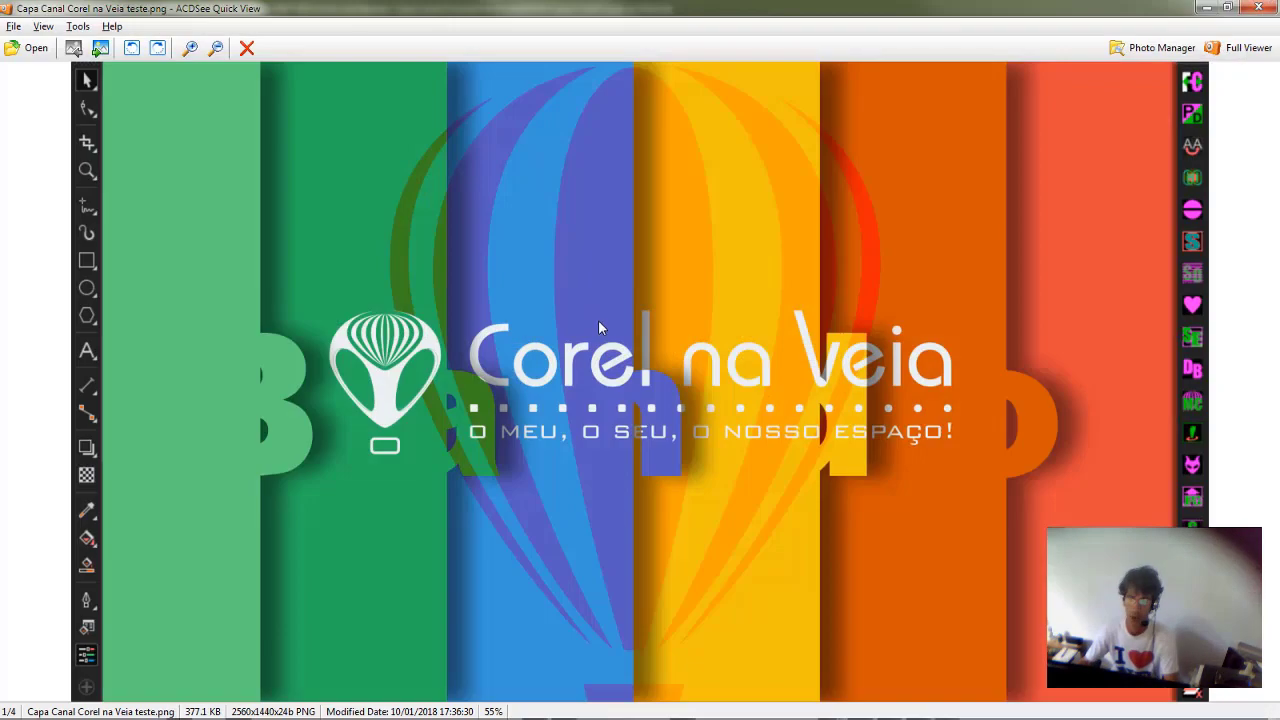
pyautogui.scroll(5, 600, 326)
pyautogui.moveTo(407, 391); pyautogui.dragTo(1232, 408)
pyautogui.moveTo(721, 491); pyautogui.dragTo(990, 544)
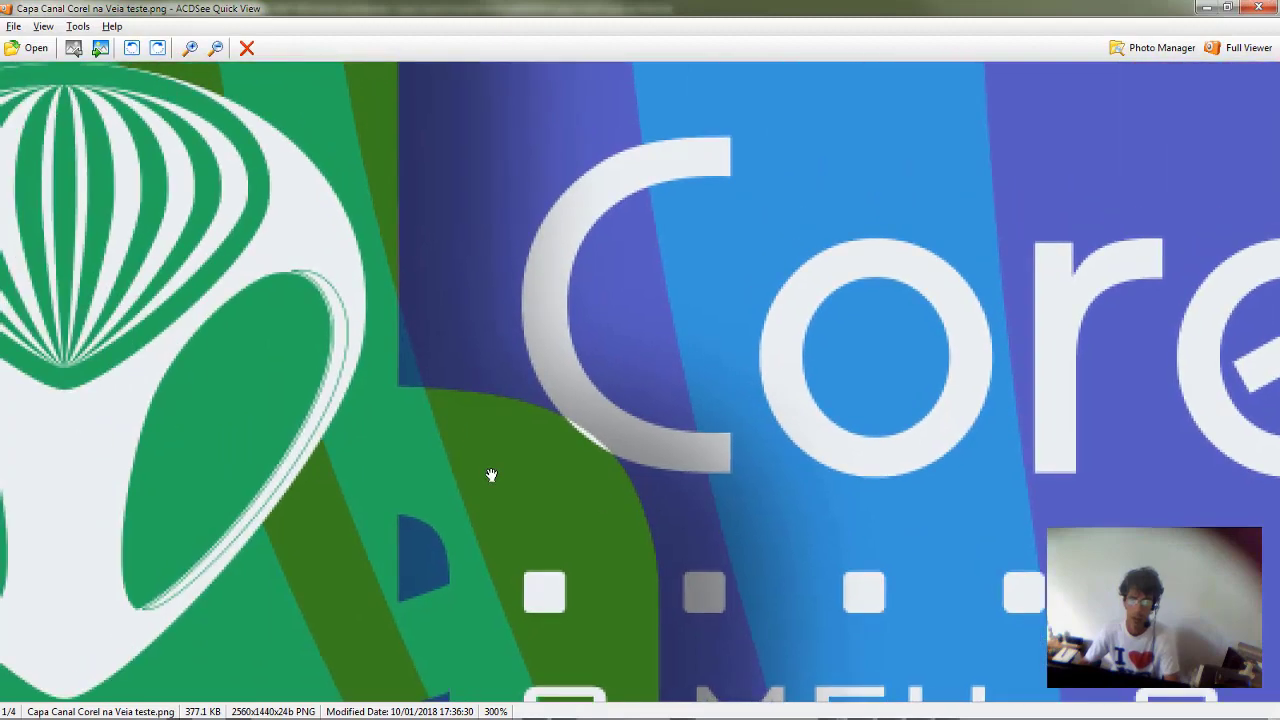
pyautogui.moveTo(491, 474); pyautogui.dragTo(1020, 454)
pyautogui.moveTo(751, 554); pyautogui.dragTo(868, 240)
pyautogui.moveTo(1200, 670); pyautogui.dragTo(670, 437)
pyautogui.moveTo(972, 440); pyautogui.dragTo(44, 649)
pyautogui.moveTo(1143, 229); pyautogui.dragTo(869, 408)
pyautogui.click(1265, 7)
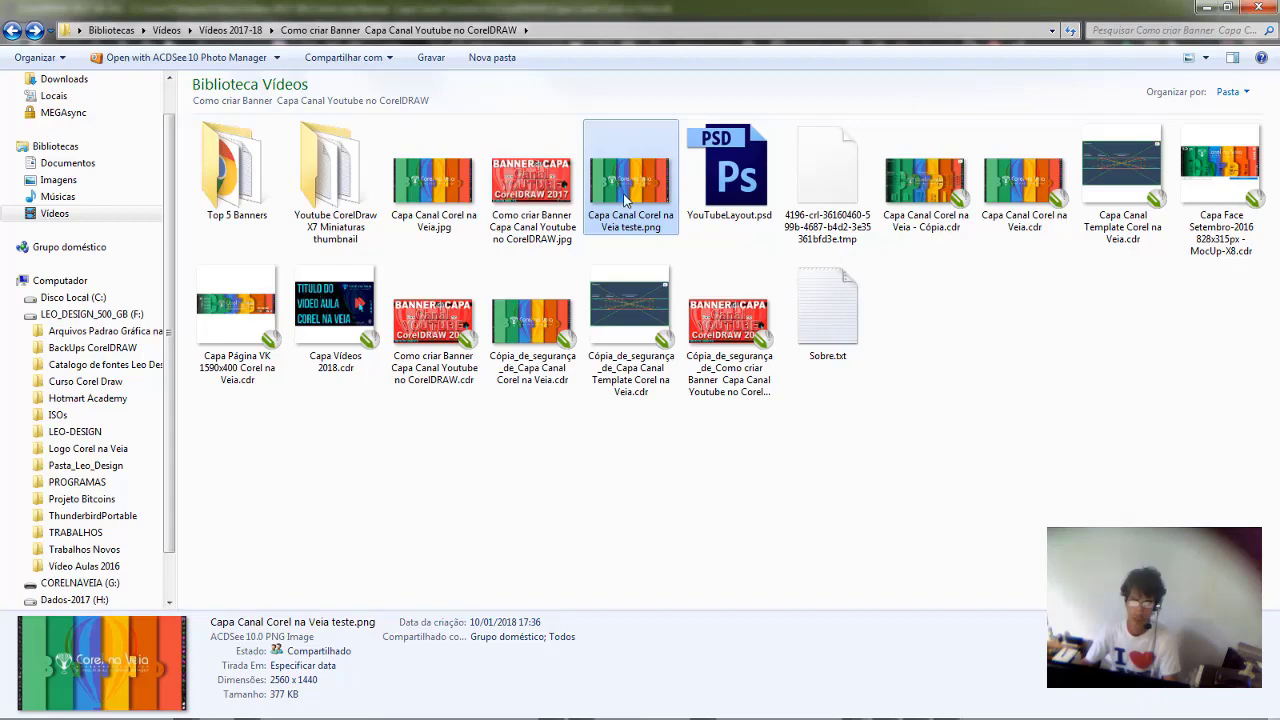
# View Como criar Banner Capa Canal Youtube no CorelDRAW.jpg from the project folder and close the viewer.
pyautogui.doubleClick(539, 194)
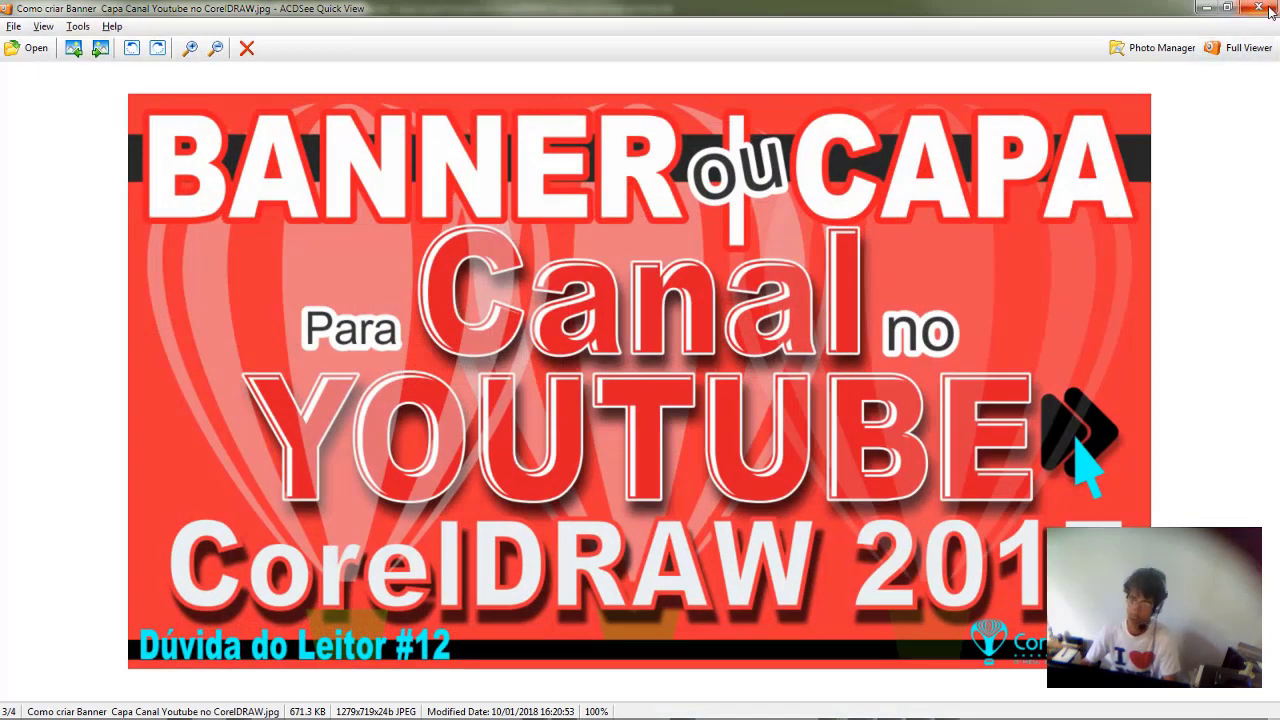
pyautogui.click(1270, 10)
# Switch to Chrome, show the Corel na Veia YouTube channel page, and close its channel art upload dialog.
pyautogui.hotkey('alt', 'Tab')
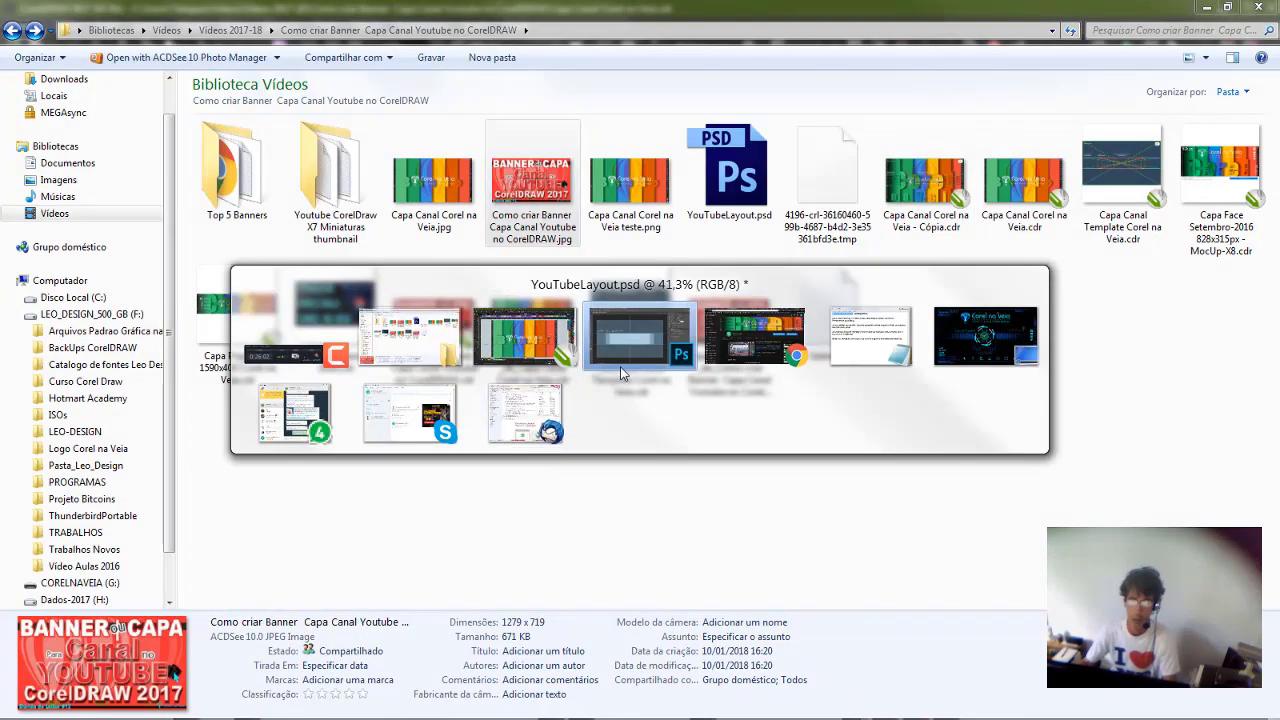
pyautogui.hotkey('alt', 'Tab')
pyautogui.click(490, 11)
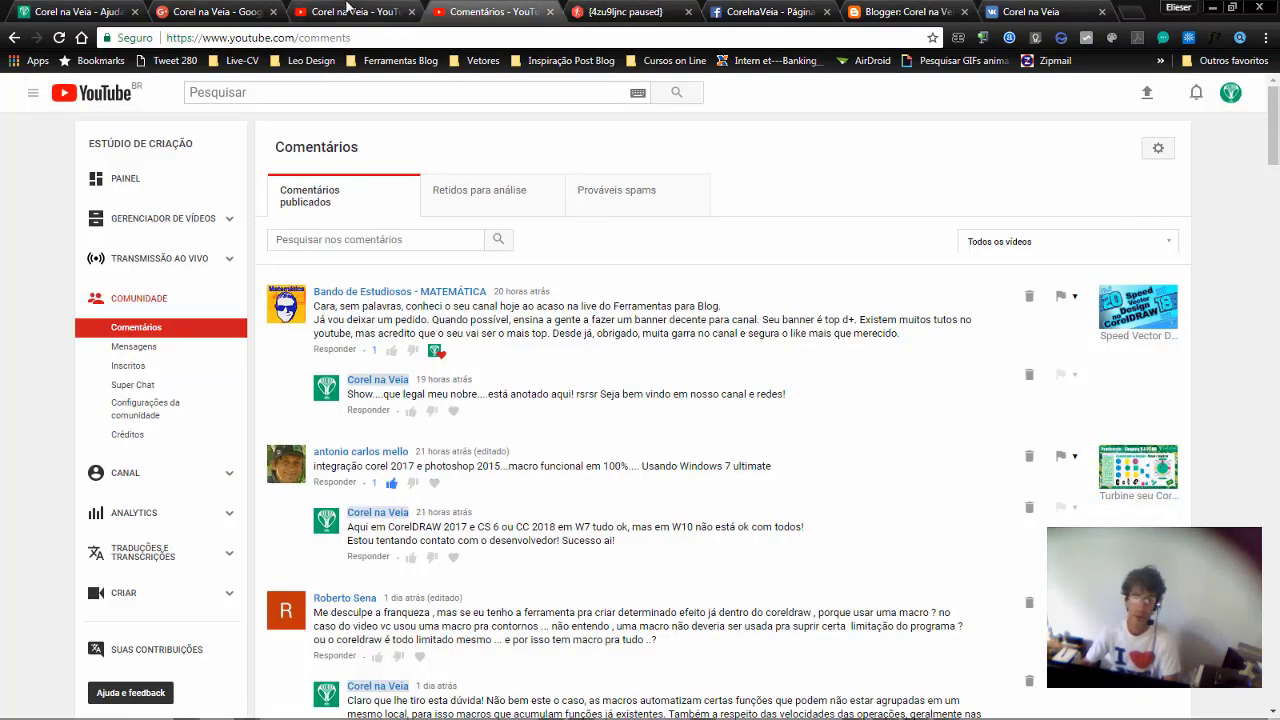
pyautogui.click(352, 11)
pyautogui.click(1232, 150)
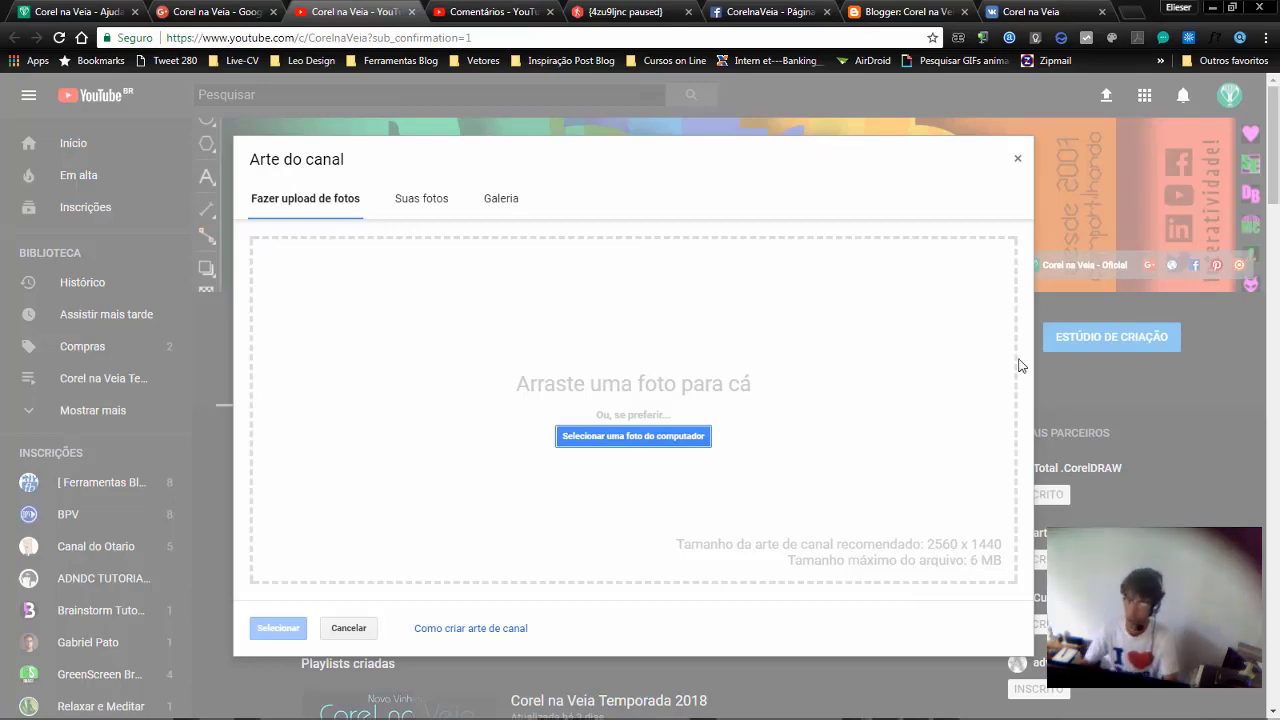
pyautogui.click(1018, 160)
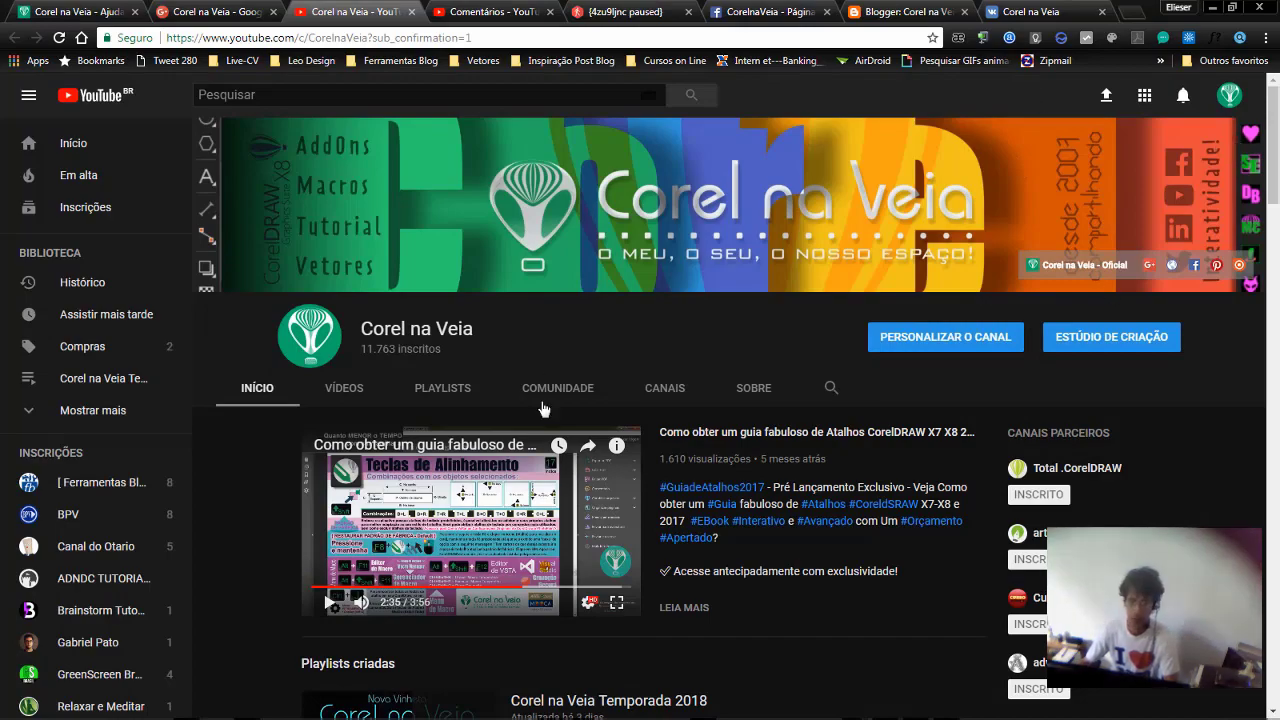
# Return to the project folder in Windows Explorer.
pyautogui.hotkey('alt', 'Tab')
pyautogui.hotkey('alt', 'Tab')
pyautogui.hotkey('alt', 'Tab')
pyautogui.hotkey('alt', 'Tab')
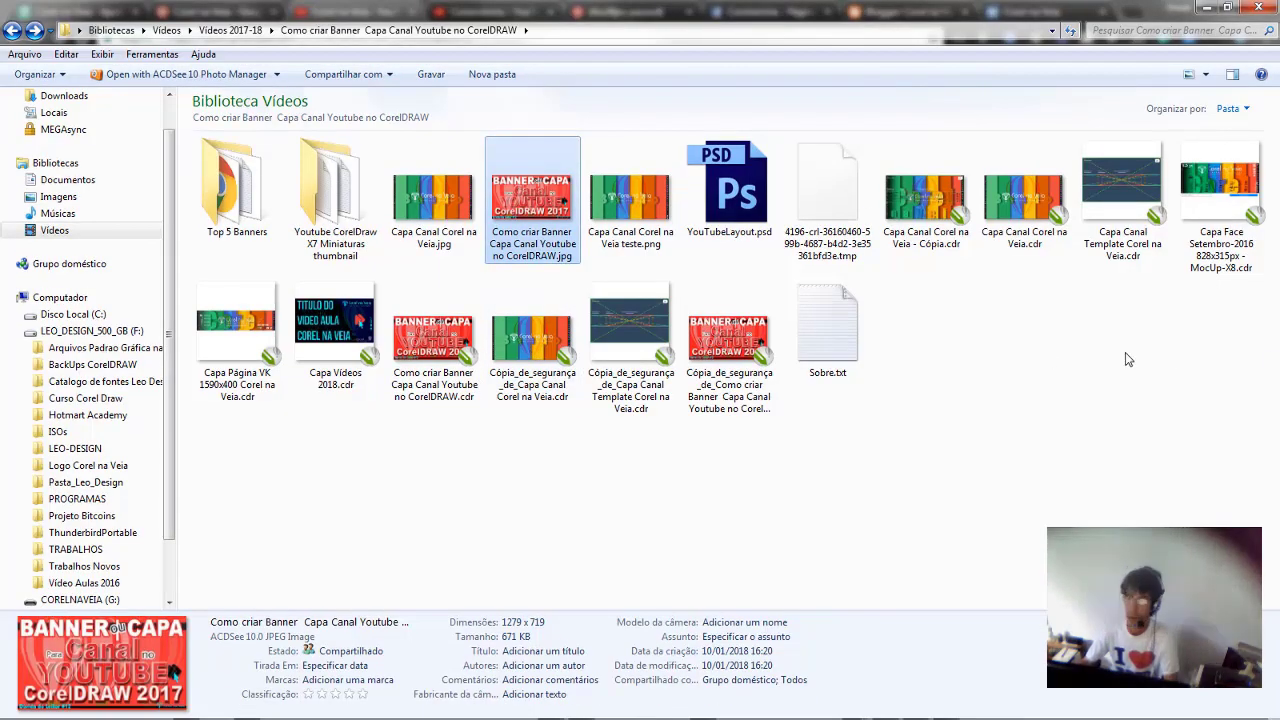
# Open Capa Página VK 1590x400 Corel na Veia.cdr from the project folder and select its cover artwork in CorelDRAW.
pyautogui.scroll(-1, 676, 420)
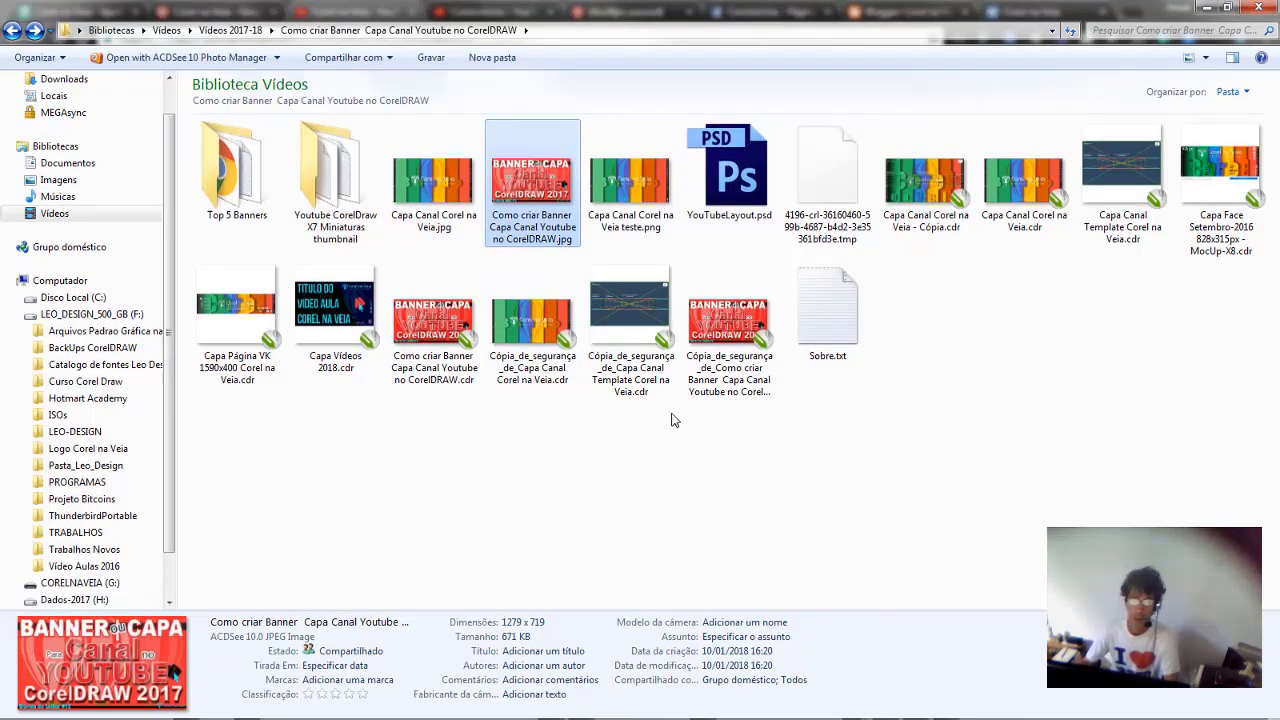
pyautogui.click(238, 335)
pyautogui.hotkey('alt', 'Tab')
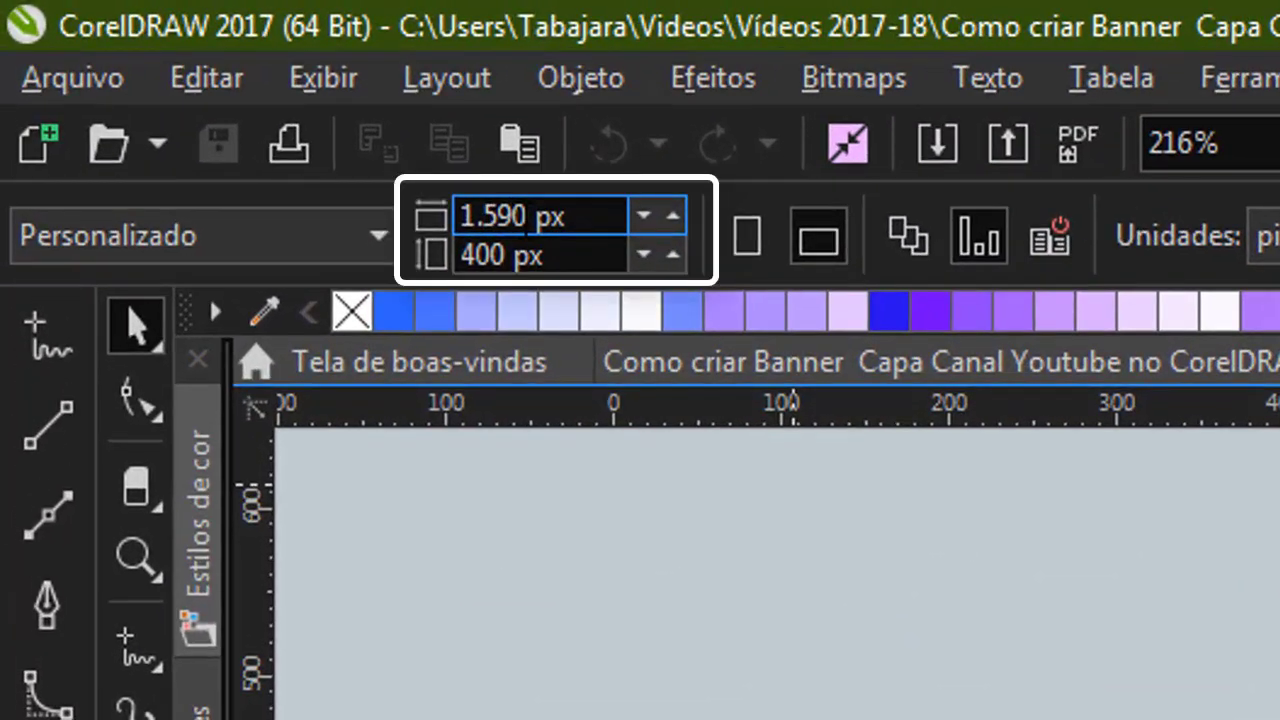
pyautogui.moveTo(512, 662); pyautogui.dragTo(1279, 719)
# Show the Corel na Veia page on VK in Chrome, and return to CorelDRAW to deselect the VK cover artwork.
pyautogui.hotkey('alt', 'Tab')
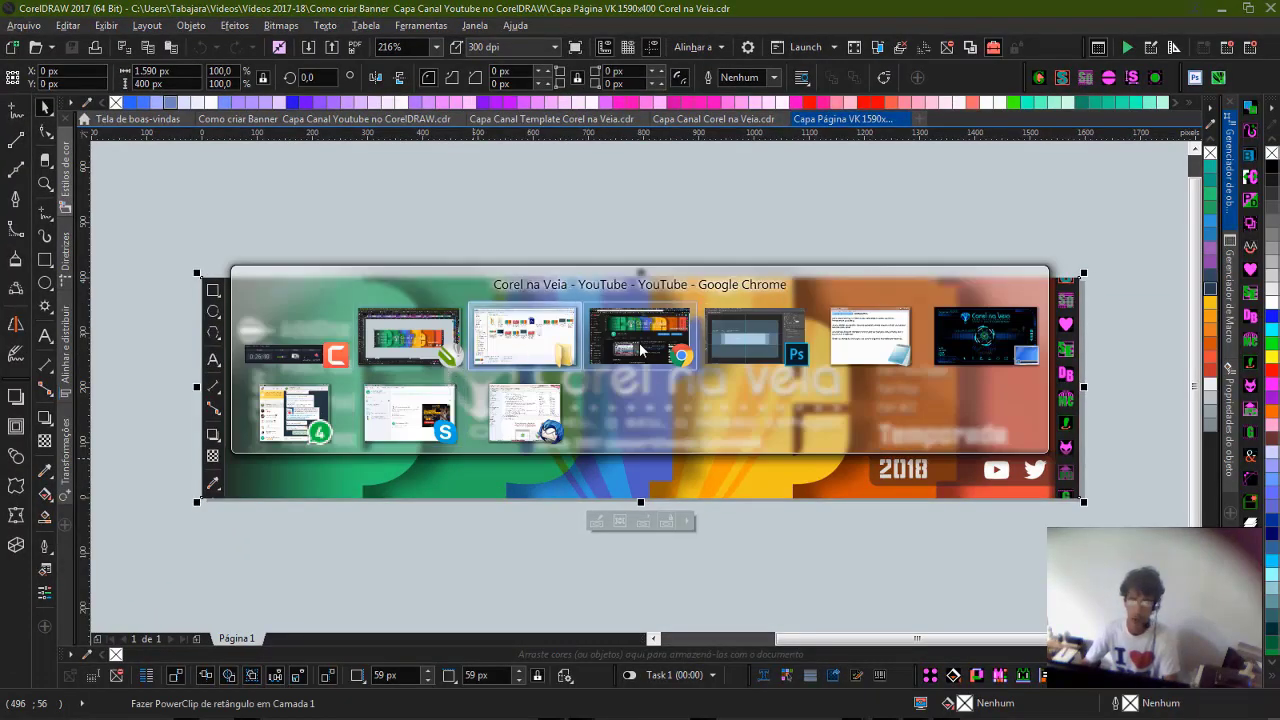
pyautogui.click(643, 348)
pyautogui.click(1000, 8)
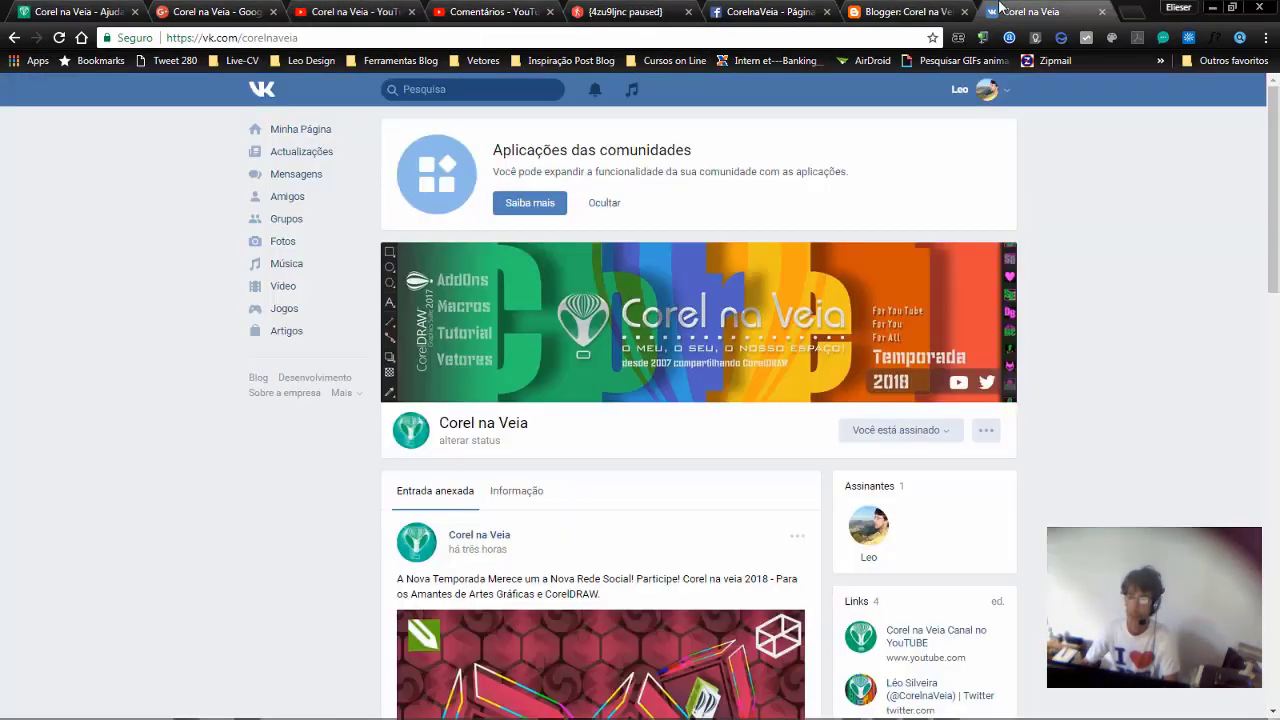
pyautogui.moveTo(503, 310)
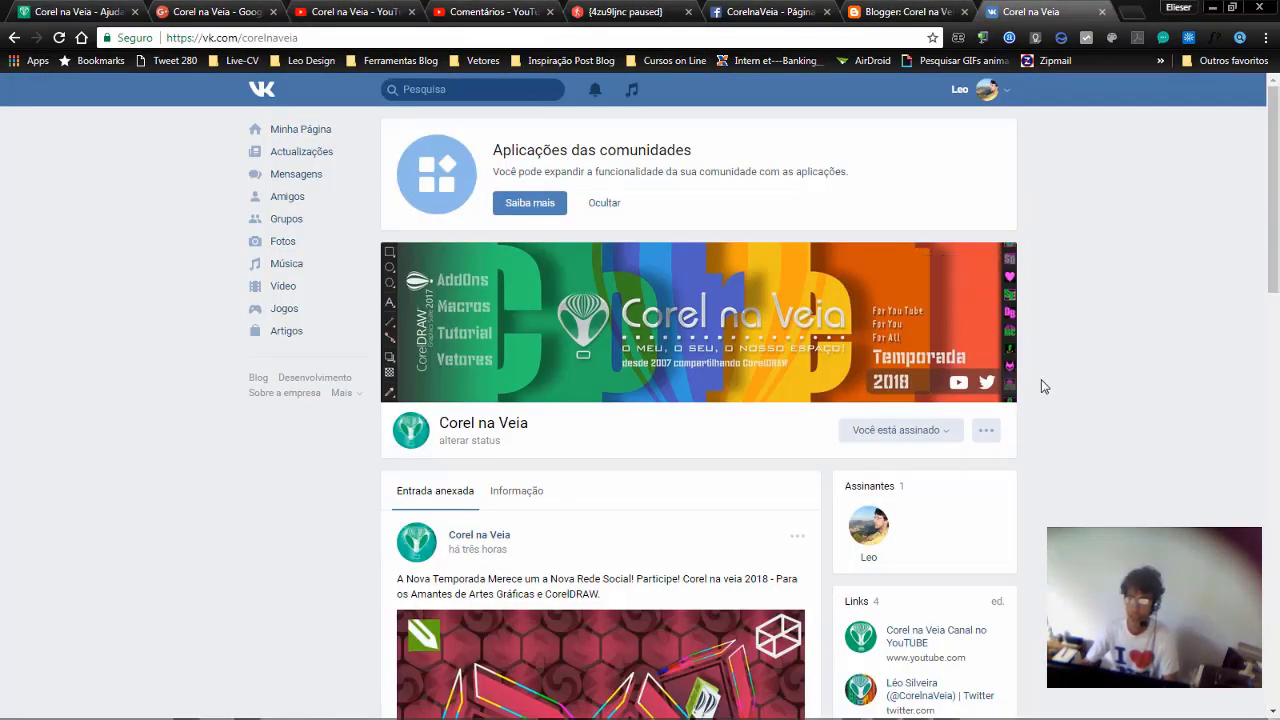
pyautogui.hotkey('alt', 'Tab')
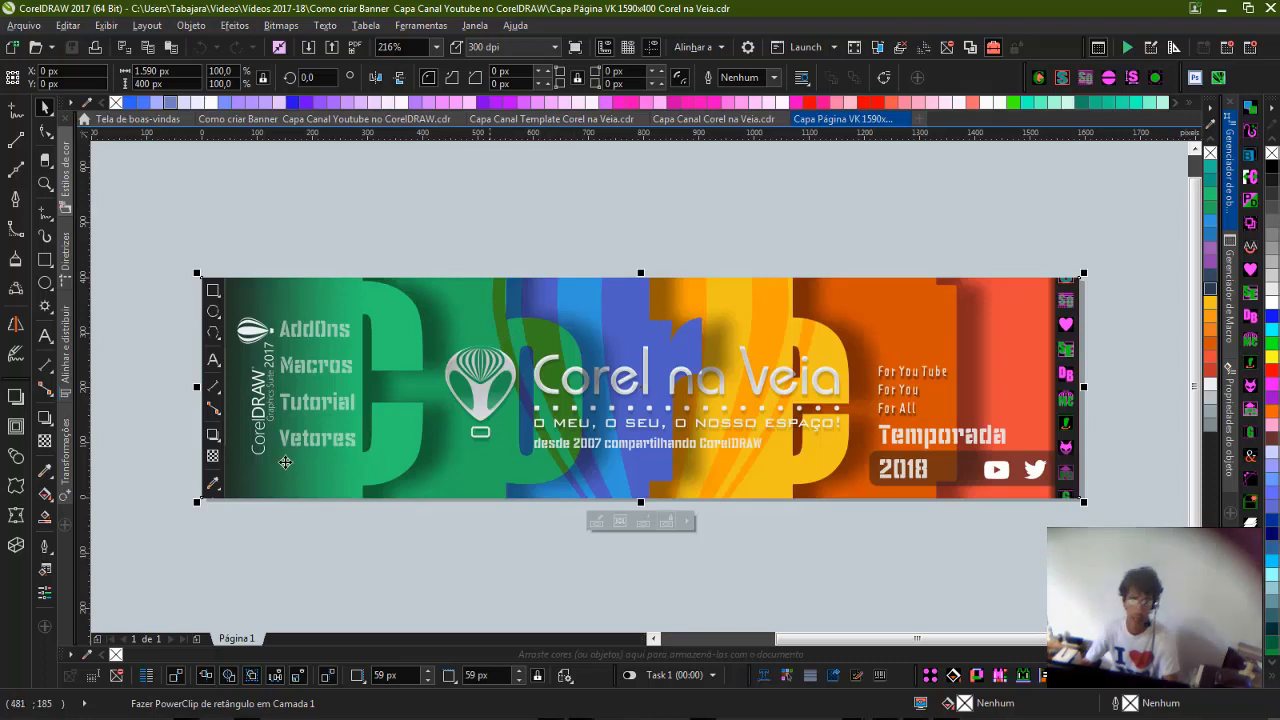
pyautogui.click(461, 553)
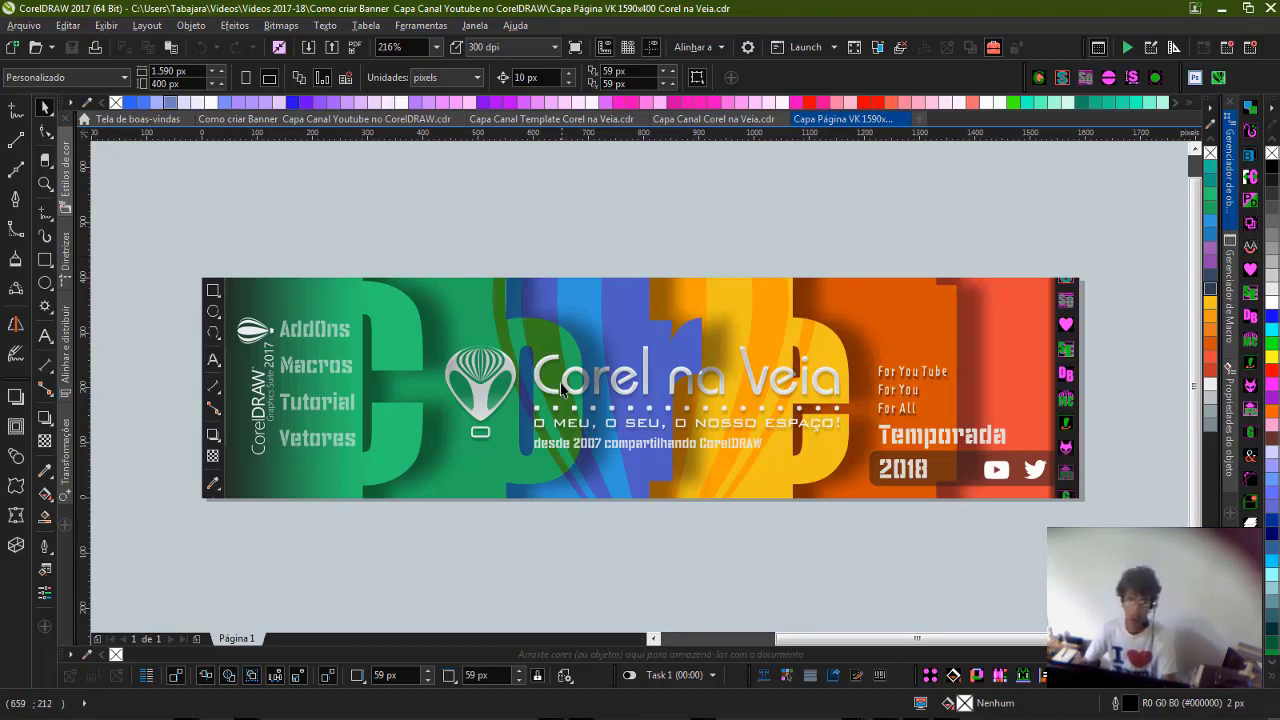
# Switch back to Chrome, look over the VK page's cover and posts, and show the Corel na Veia website.
pyautogui.hotkey('alt', 'Tab')
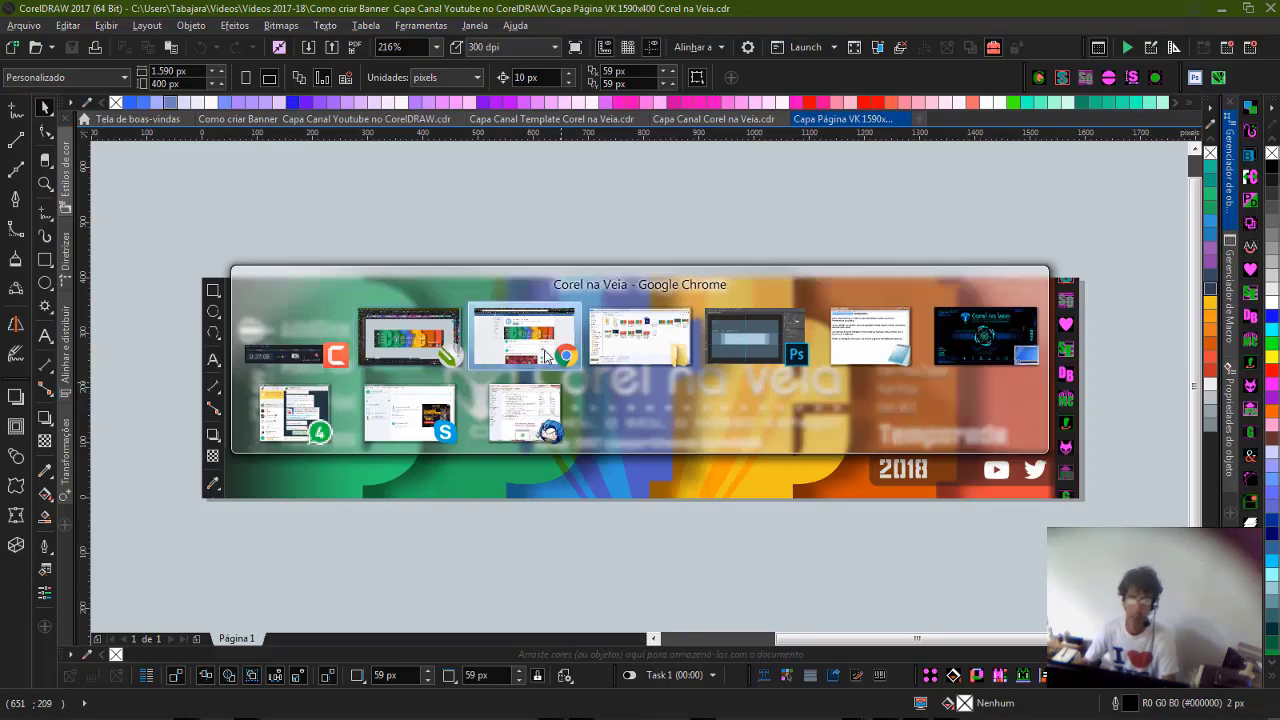
pyautogui.click(533, 350)
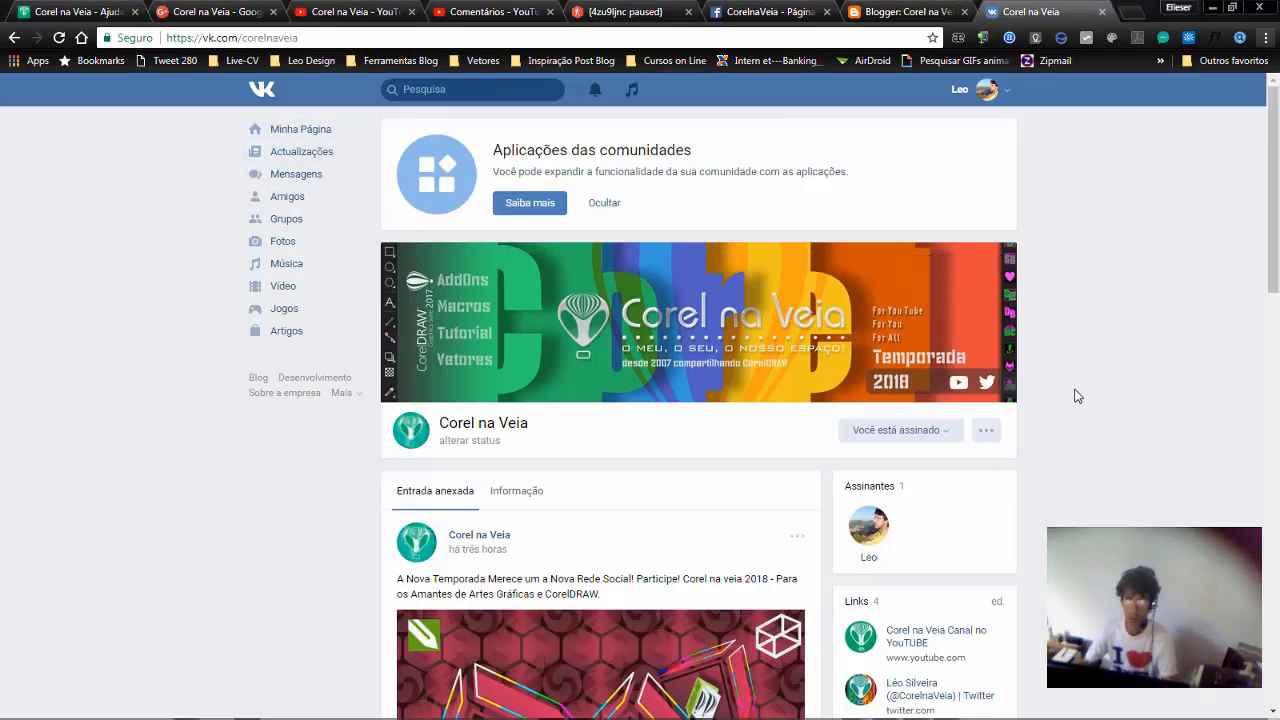
pyautogui.scroll(-1, 1075, 396)
pyautogui.scroll(-2, 1077, 396)
pyautogui.scroll(3, 1078, 396)
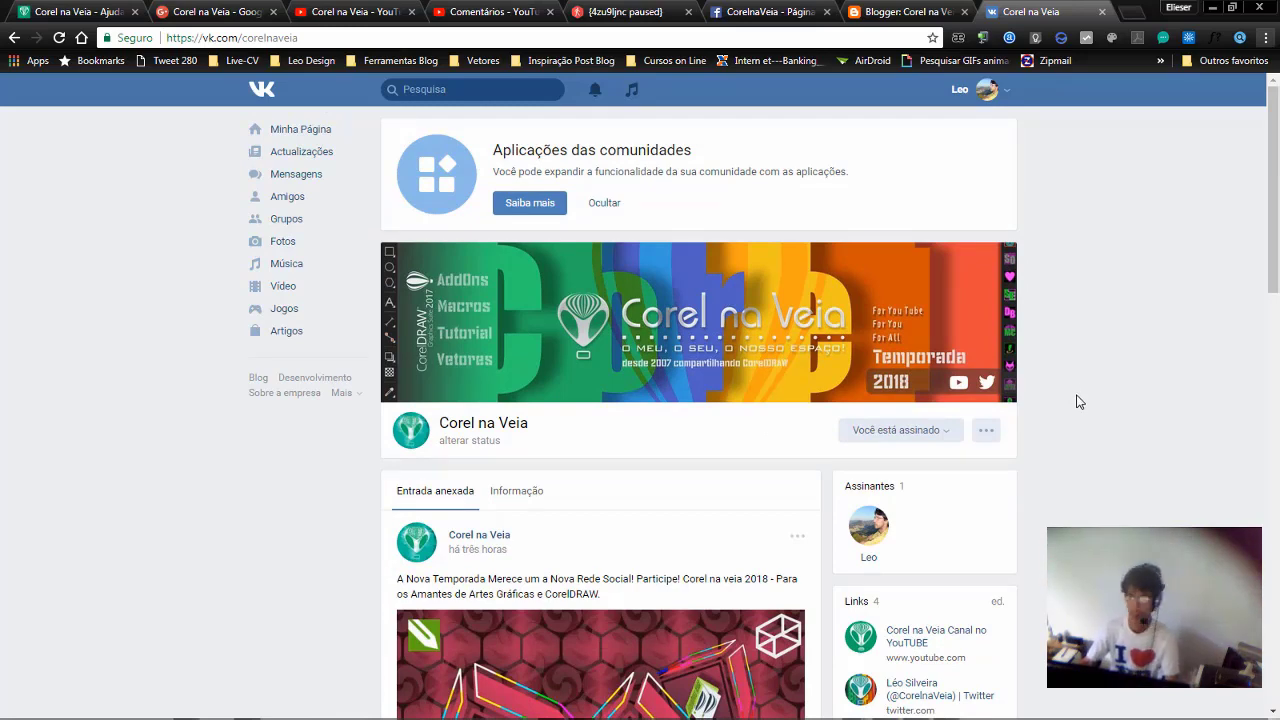
pyautogui.scroll(-2, 1078, 401)
pyautogui.scroll(3, 1078, 401)
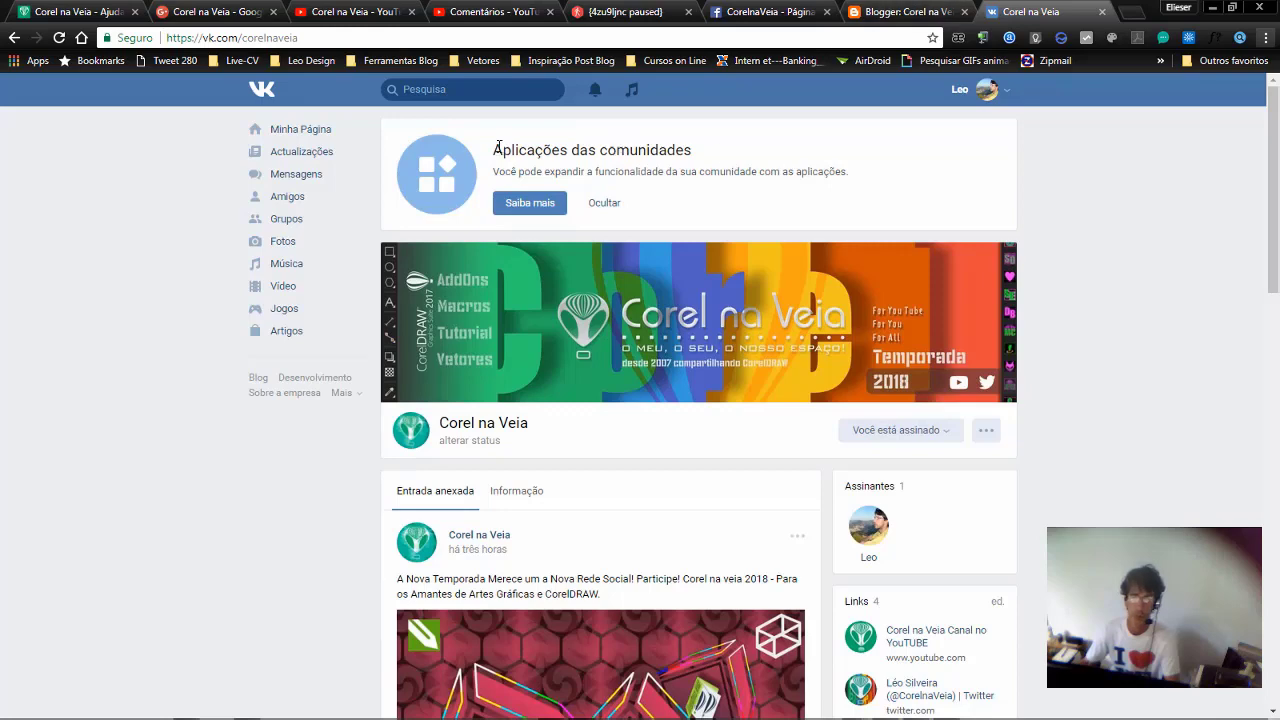
pyautogui.click(80, 14)
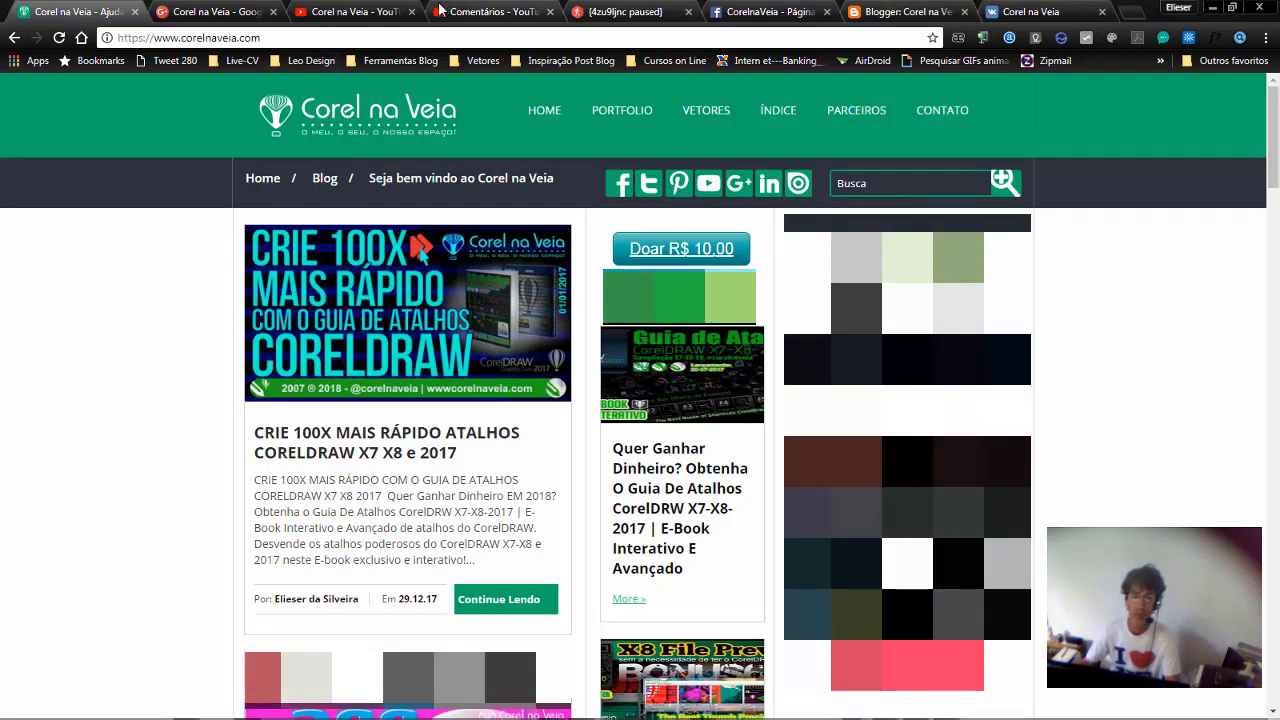
# Read through the YouTube channel's published comments for viewers' tutorial requests, and switch back to CorelDRAW.
pyautogui.click(473, 13)
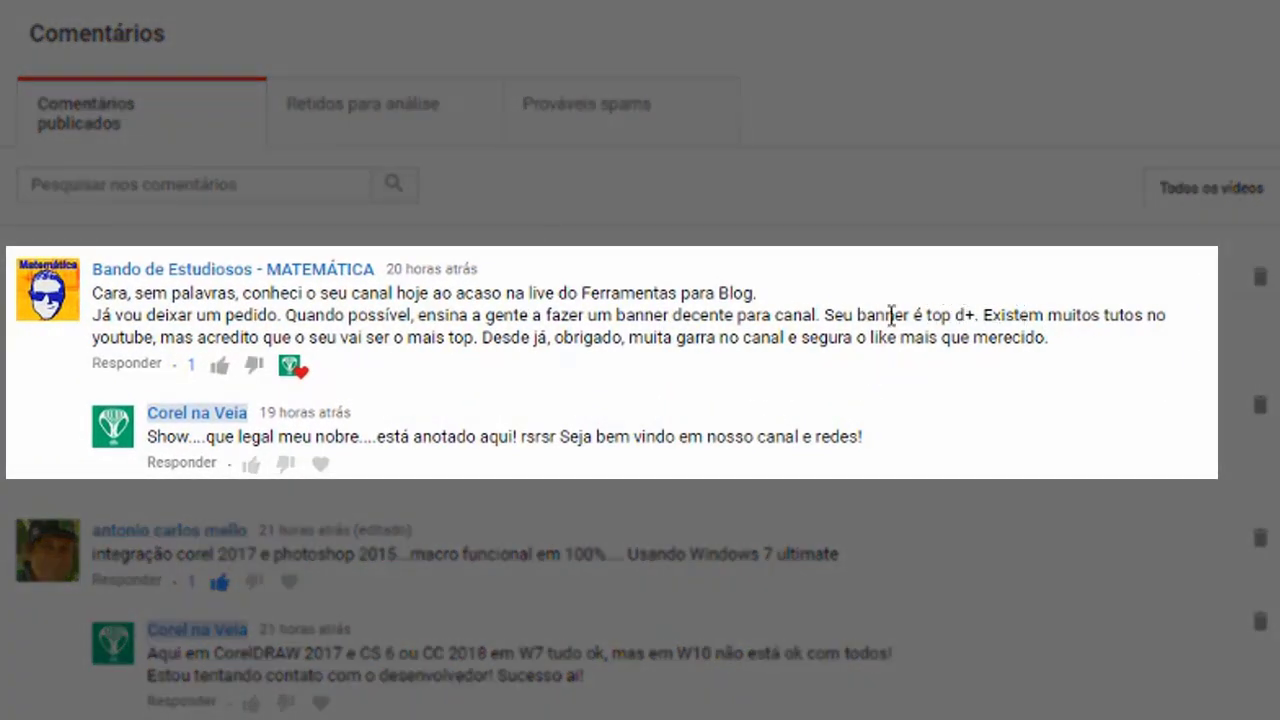
pyautogui.scroll(-4, 523, 331)
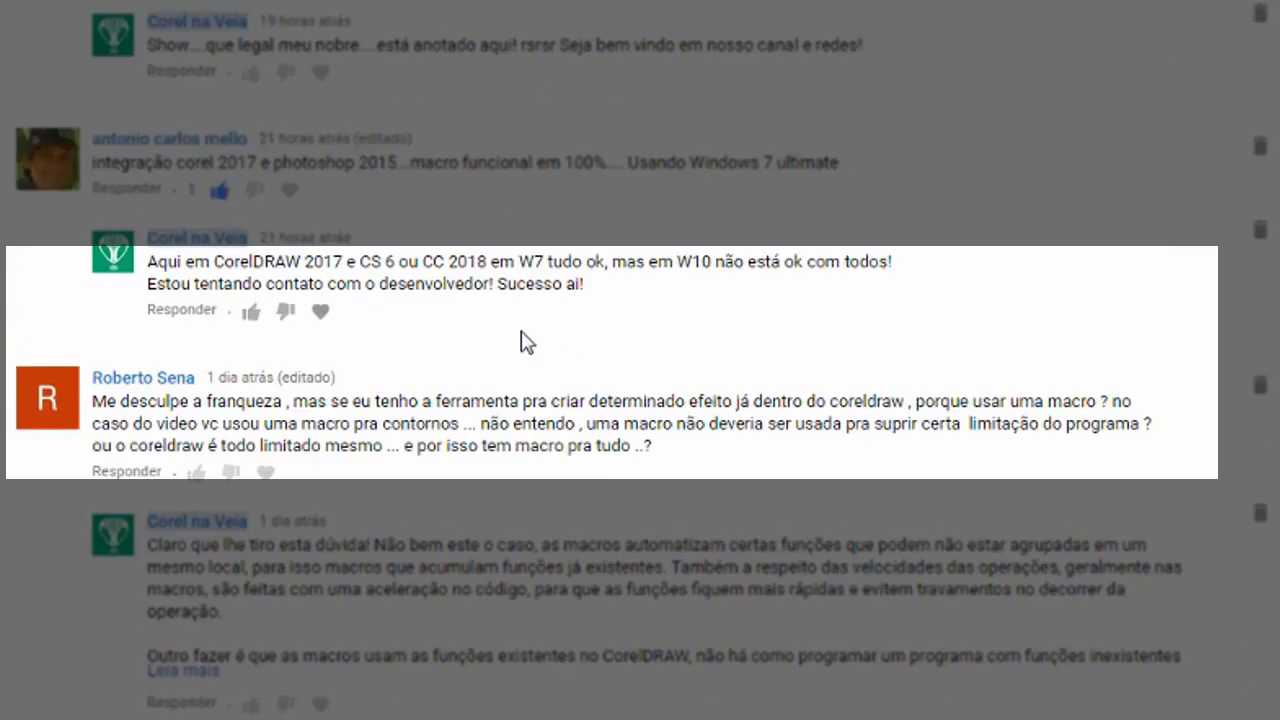
pyautogui.scroll(-15, 520, 380)
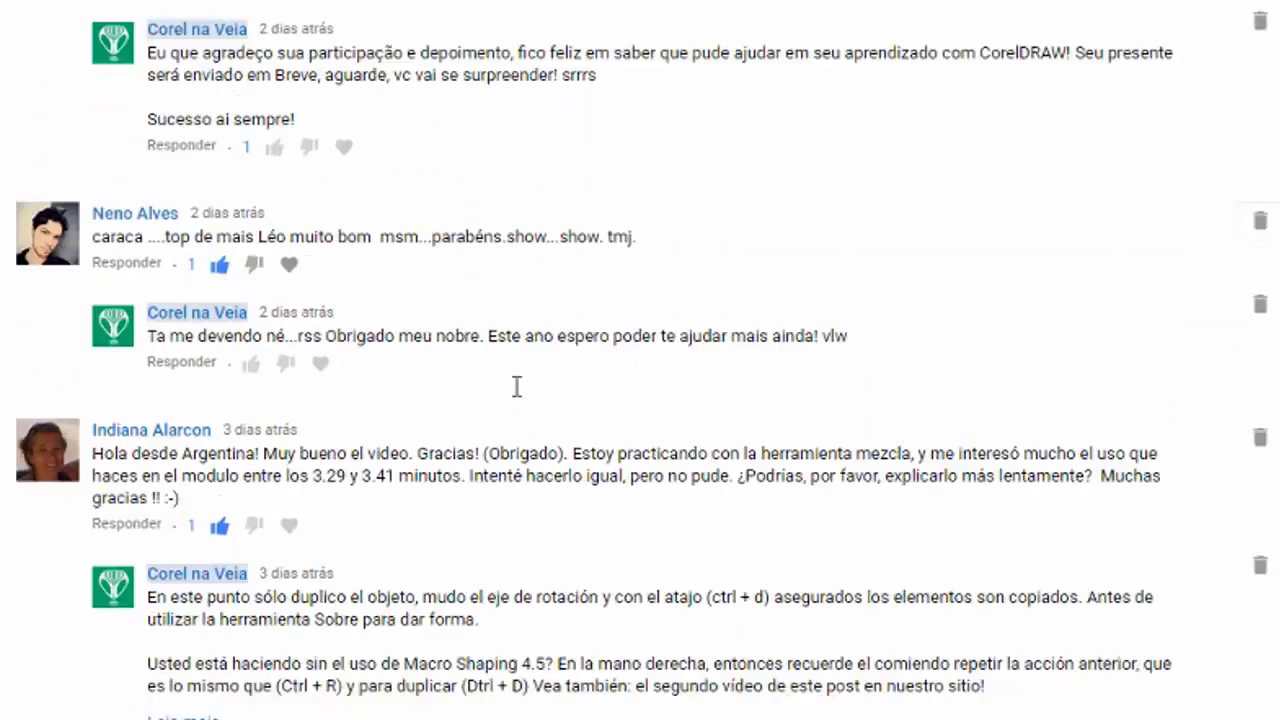
pyautogui.scroll(-20, 517, 387)
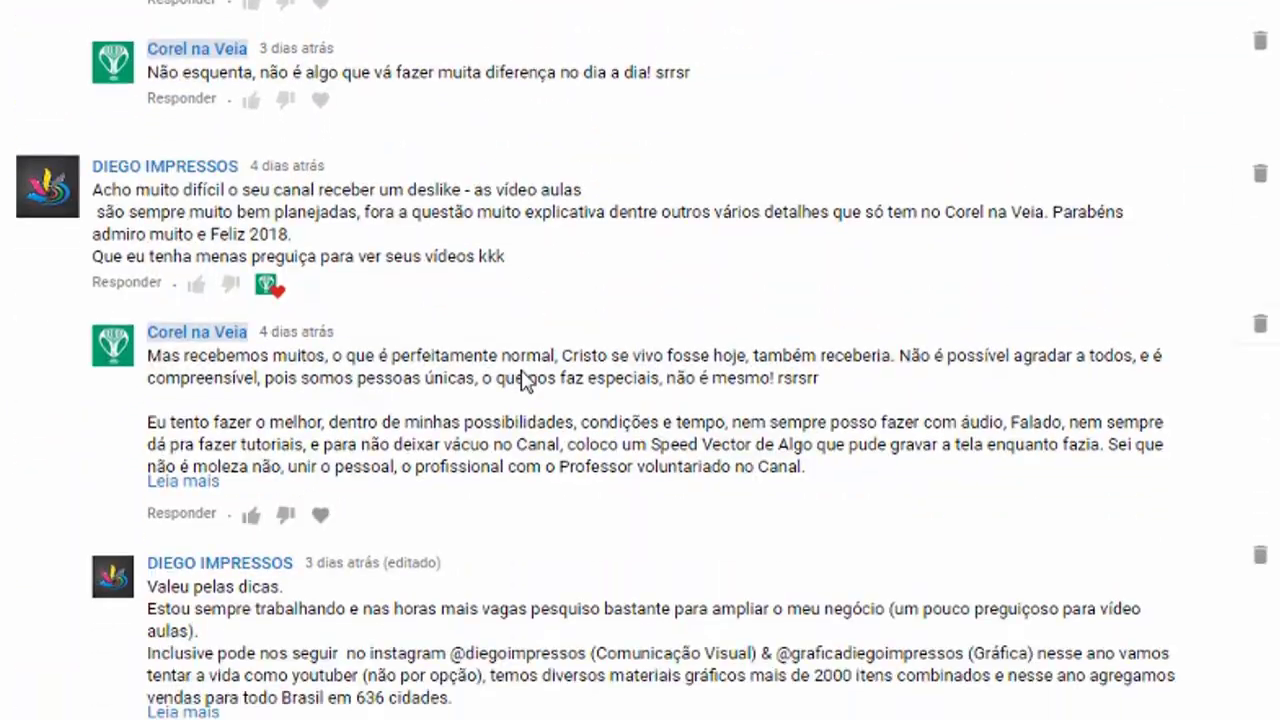
pyautogui.scroll(-20, 522, 382)
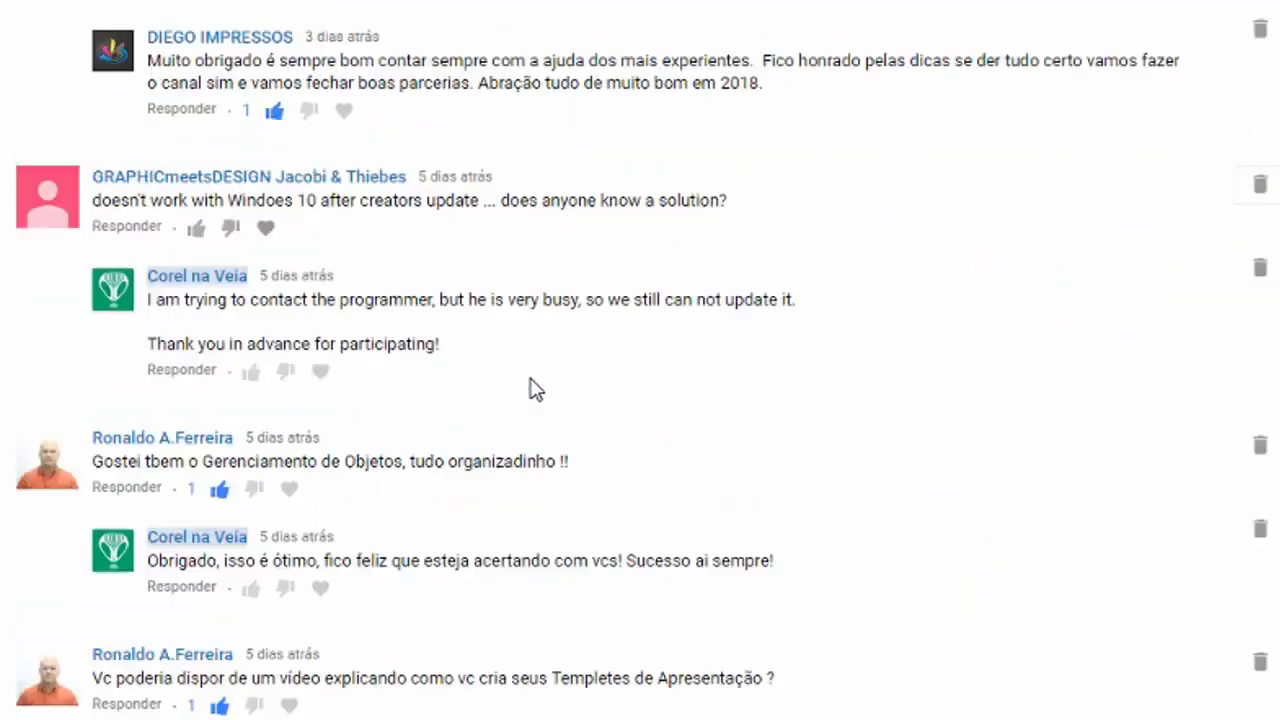
pyautogui.scroll(-3, 394, 374)
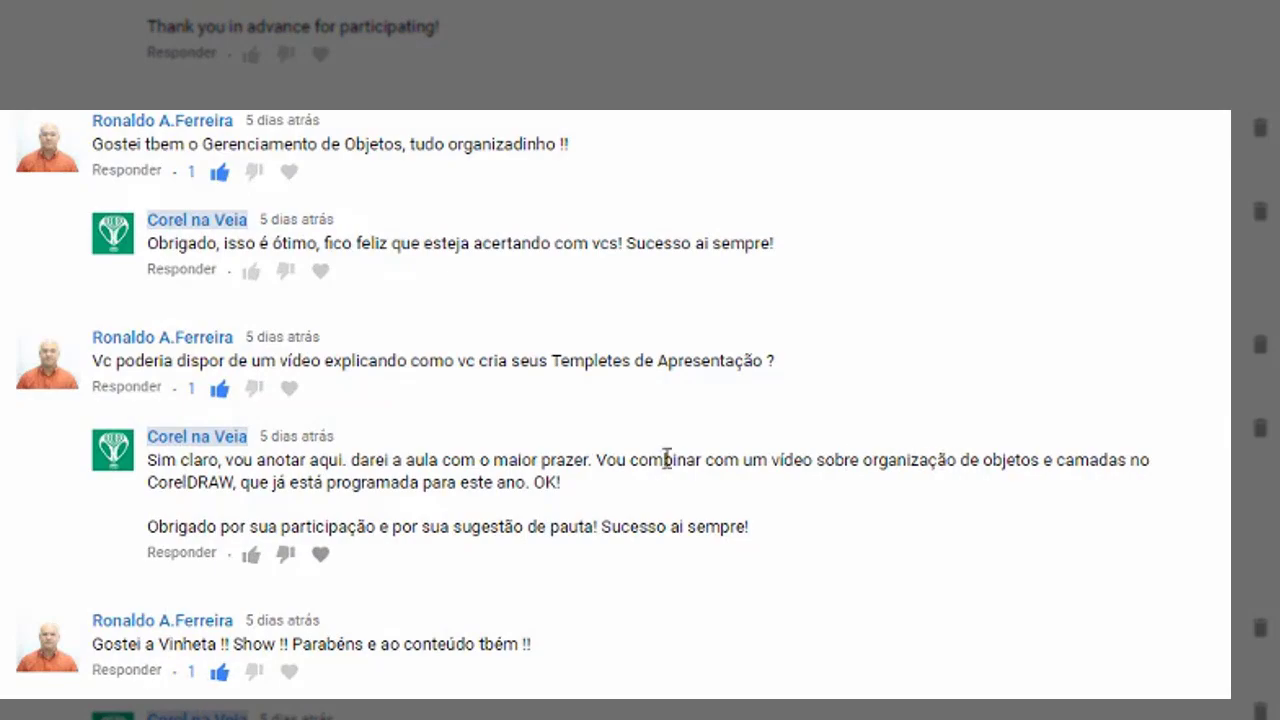
pyautogui.scroll(3, 718, 441)
pyautogui.hotkey('alt', 'Tab')
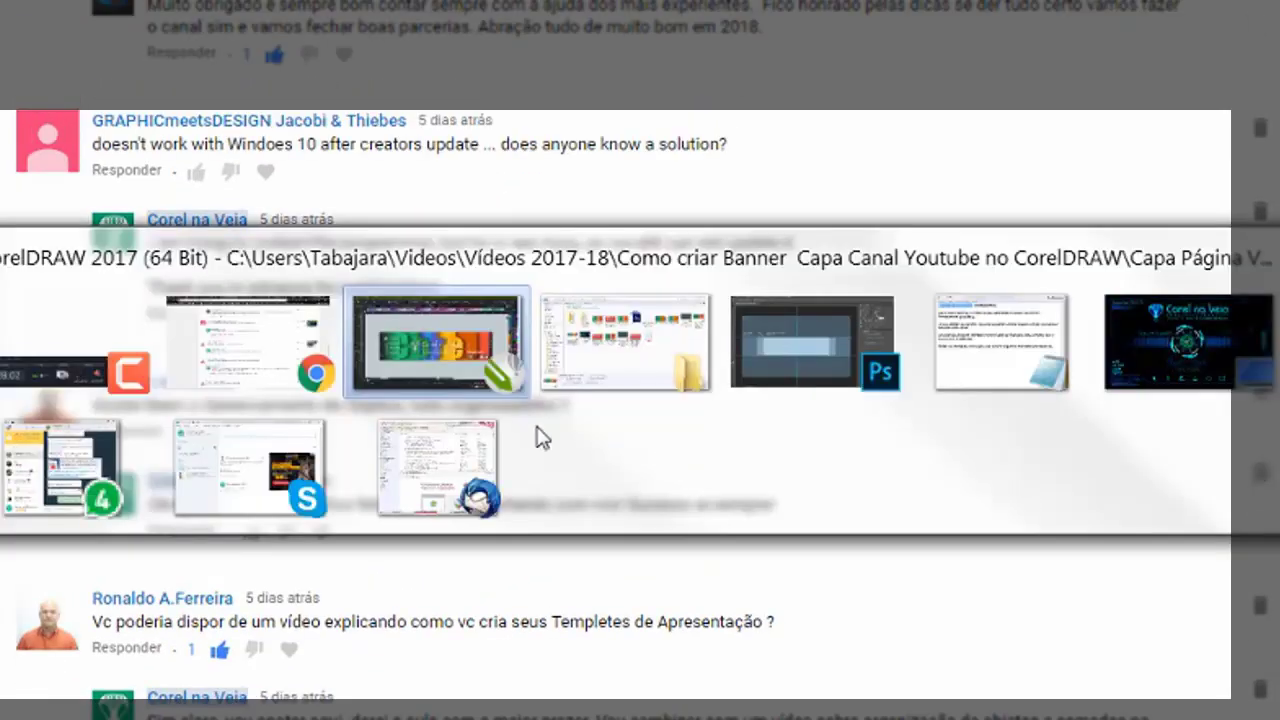